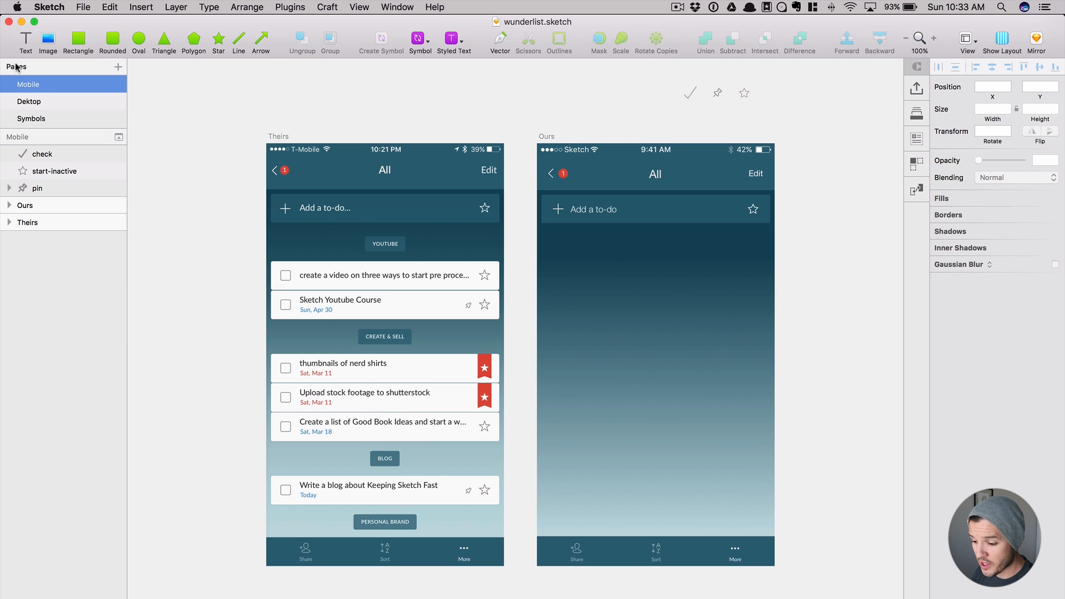
- Review the Dektop and Symbols pages, and return to the Mobile page
{"action": "left_click", "coordinate": [43, 102]}
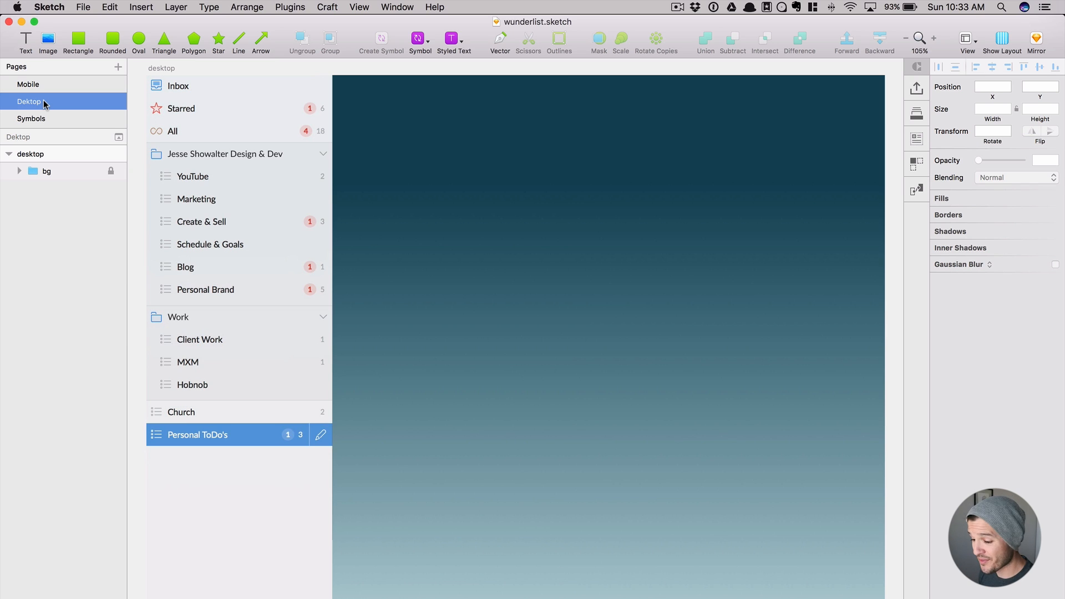
{"action": "left_click", "coordinate": [41, 120]}
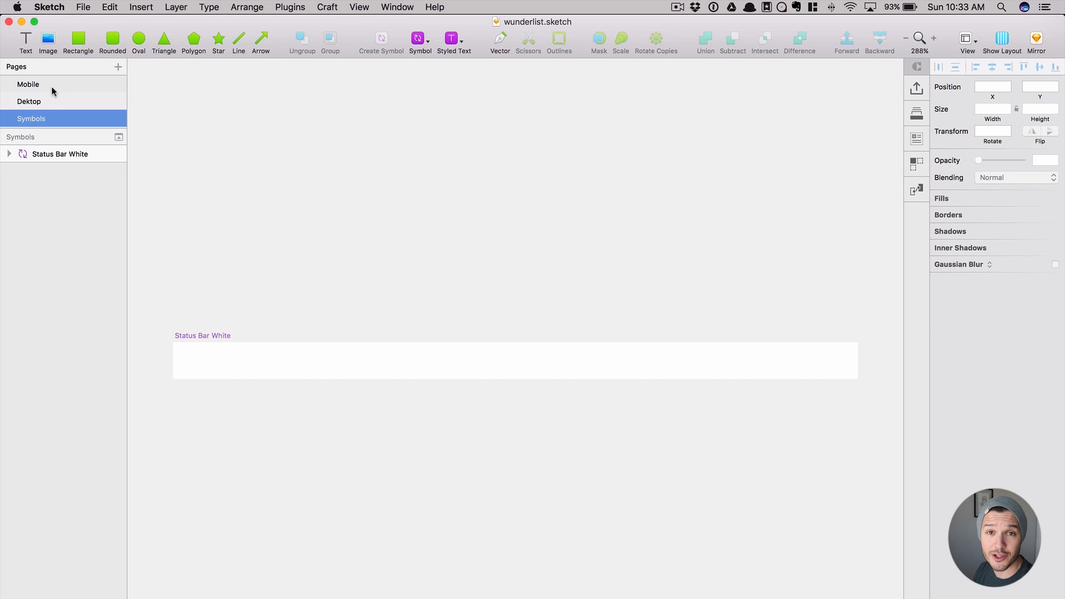
{"action": "left_click", "coordinate": [52, 88]}
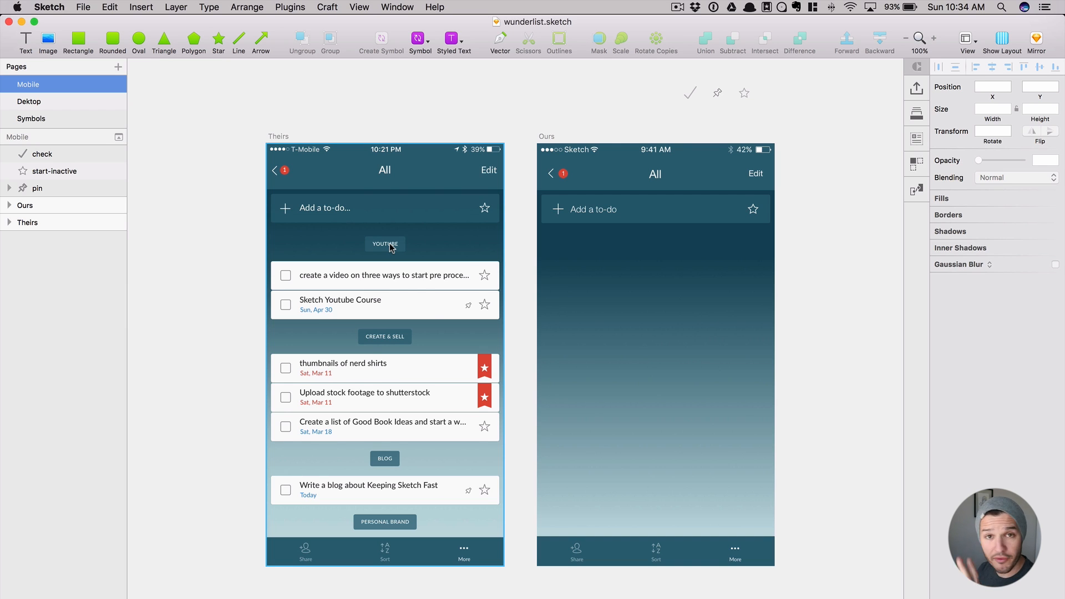
- Draw a rounded rectangle about 62 by 24 below the input field on the Ours artboard, with a corner radius of 3
{"action": "left_click", "coordinate": [115, 43]}
{"action": "left_click_drag", "start_coordinate": [617, 247], "coordinate": [657, 261]}
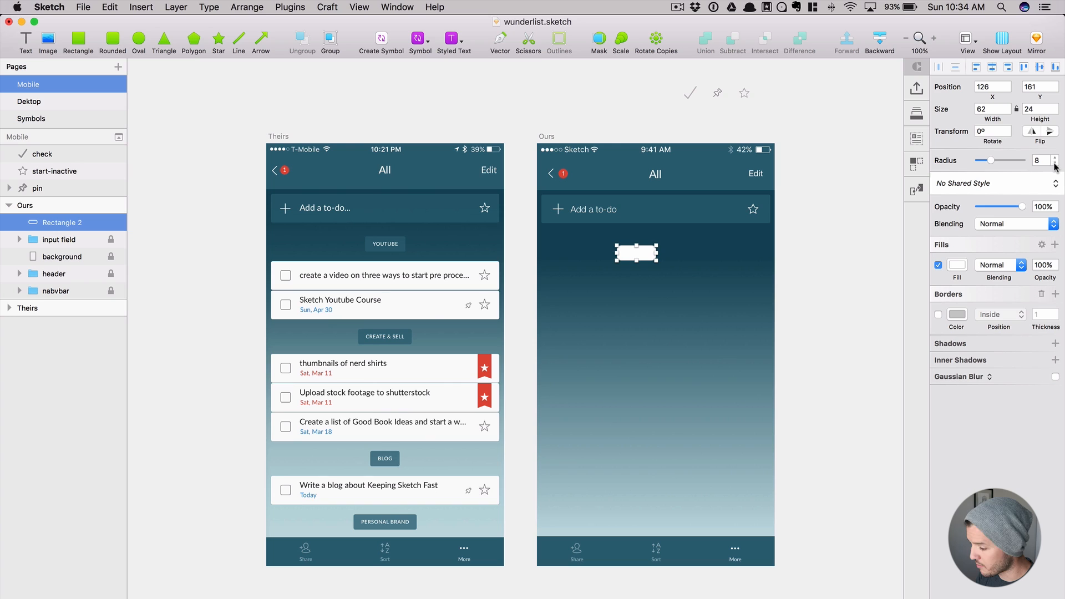
{"action": "left_click", "coordinate": [1054, 165]}
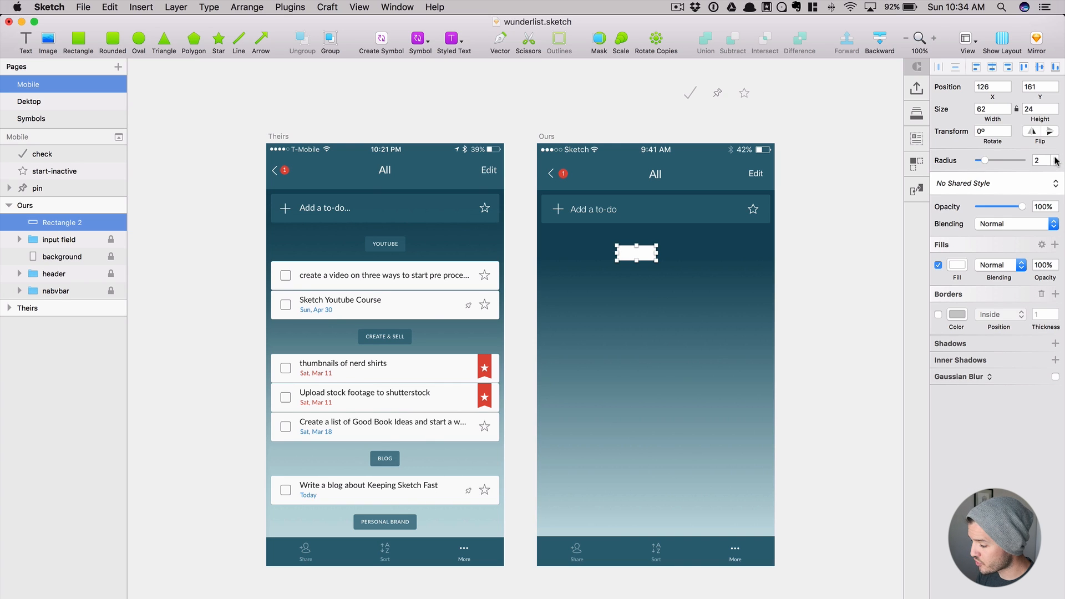
{"action": "left_click", "coordinate": [1055, 159]}
{"action": "left_click", "coordinate": [1055, 160]}
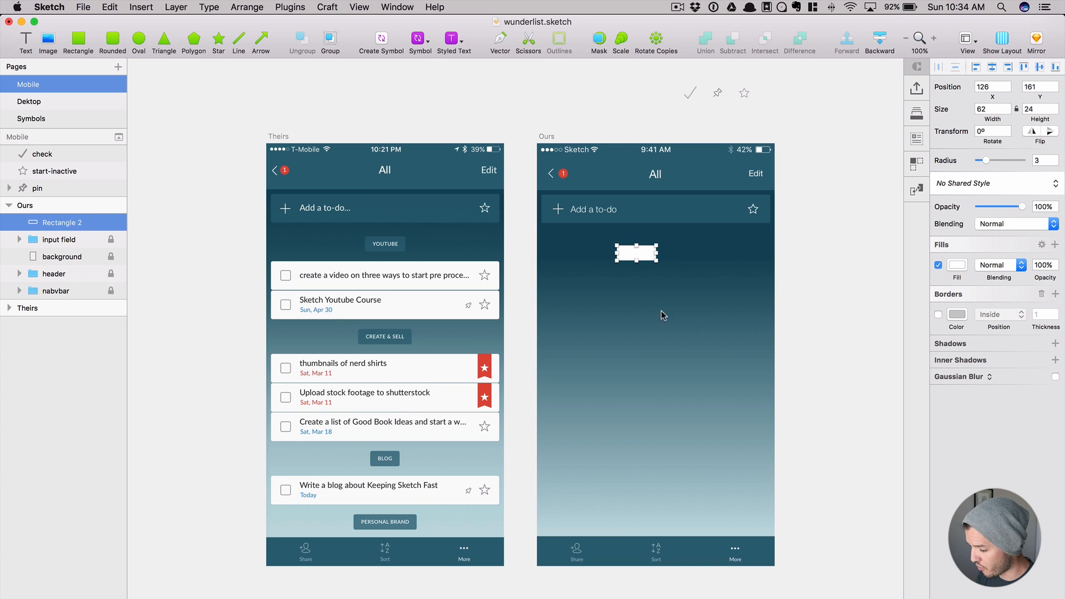
{"action": "left_click", "coordinate": [658, 312]}
- Fill the new rectangle with the dark teal 235765 sampled from the YouTube tag on the Theirs artboard
{"action": "left_click", "coordinate": [642, 255]}
{"action": "left_click", "coordinate": [957, 265]}
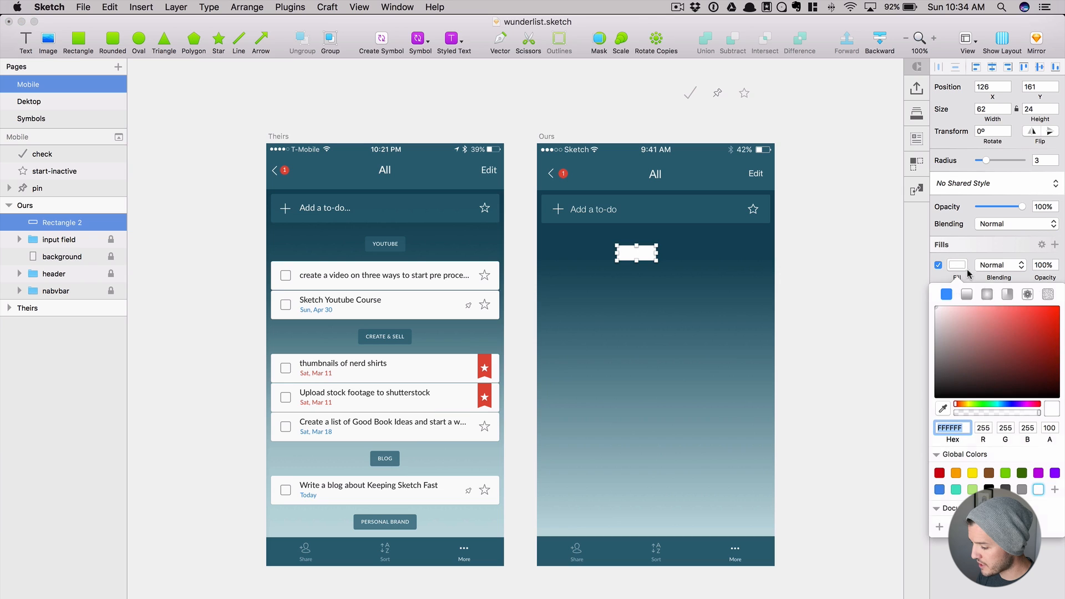
{"action": "left_click", "coordinate": [942, 408]}
{"action": "left_click", "coordinate": [400, 255]}
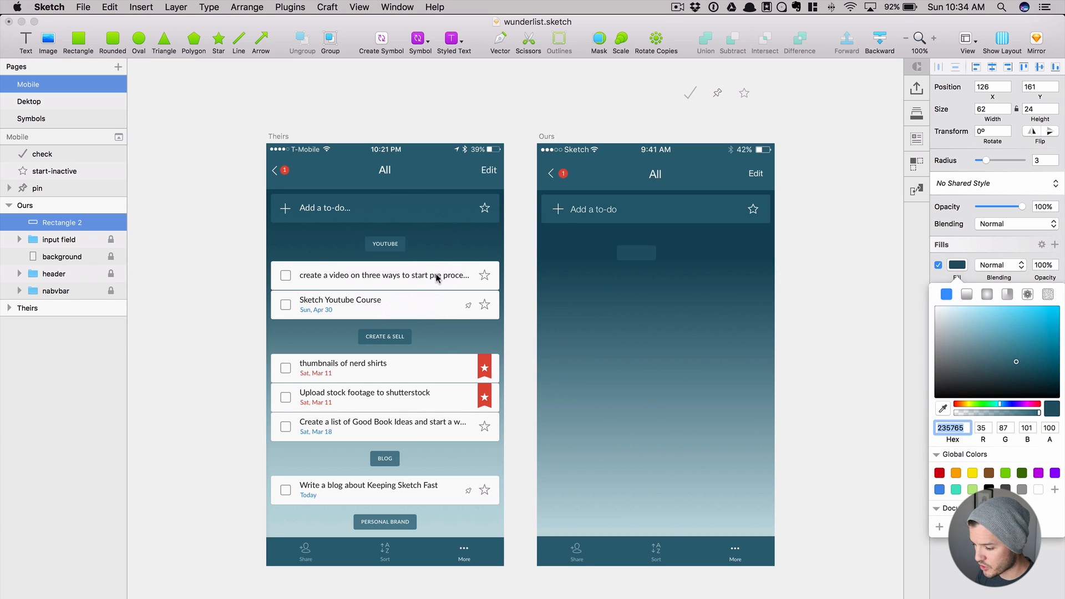
{"action": "left_click", "coordinate": [663, 280]}
- Centre the teal rectangle horizontally on the Ours artboard and move it up to Y 157
{"action": "left_click", "coordinate": [649, 257]}
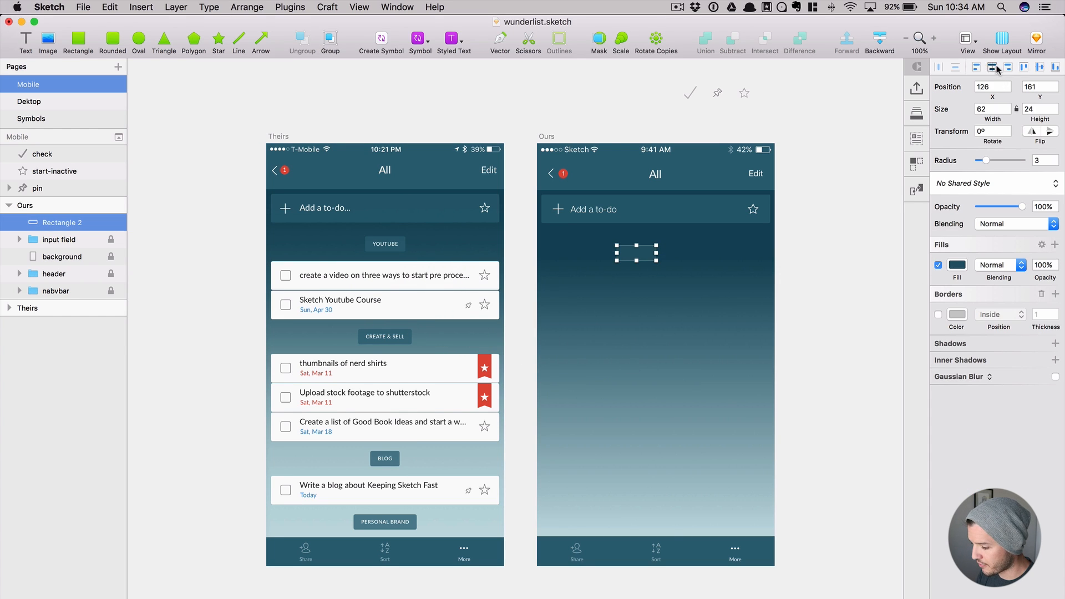
{"action": "left_click", "coordinate": [992, 67]}
{"action": "left_click", "coordinate": [816, 277]}
{"action": "left_click", "coordinate": [670, 261]}
{"action": "left_click_drag", "start_coordinate": [671, 262], "coordinate": [669, 259]}
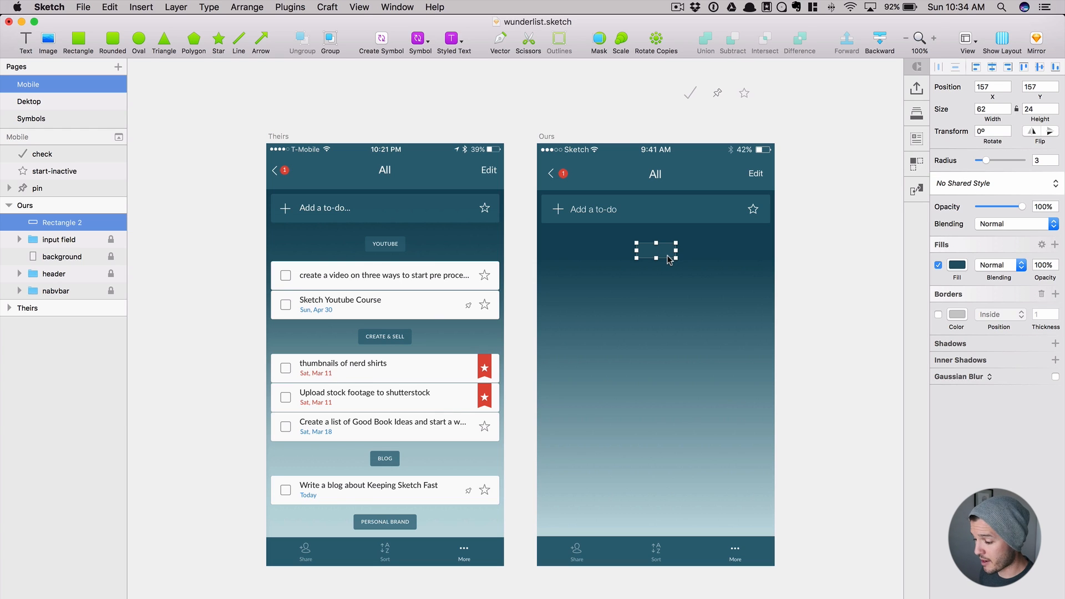
- Add a text layer reading "youtube" at the teal rectangle and set its typeface to Helvetica Neue
{"action": "key", "text": "t"}
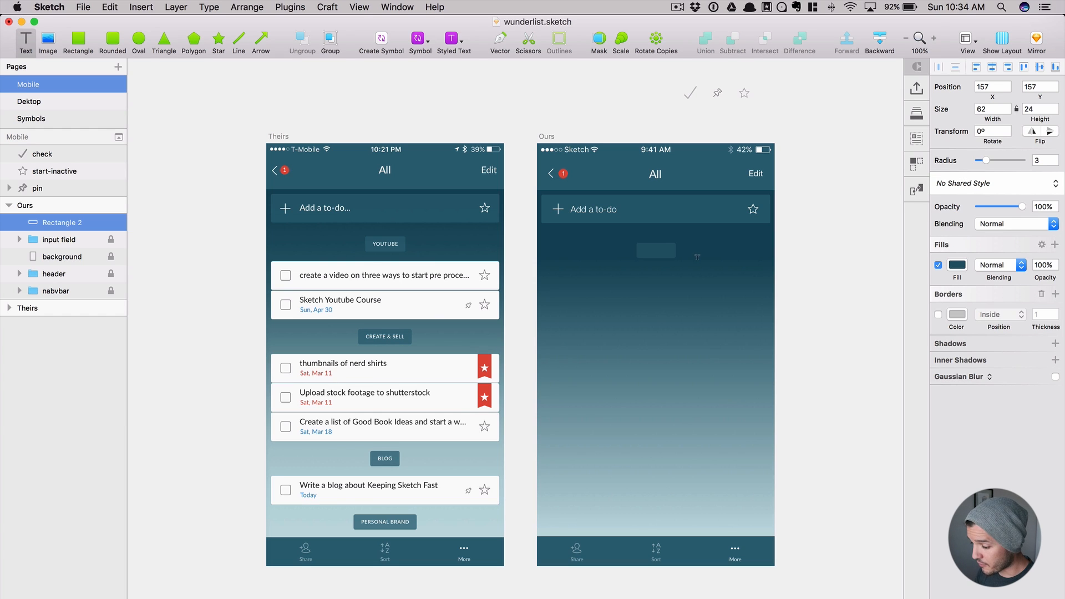
{"action": "left_click", "coordinate": [644, 246]}
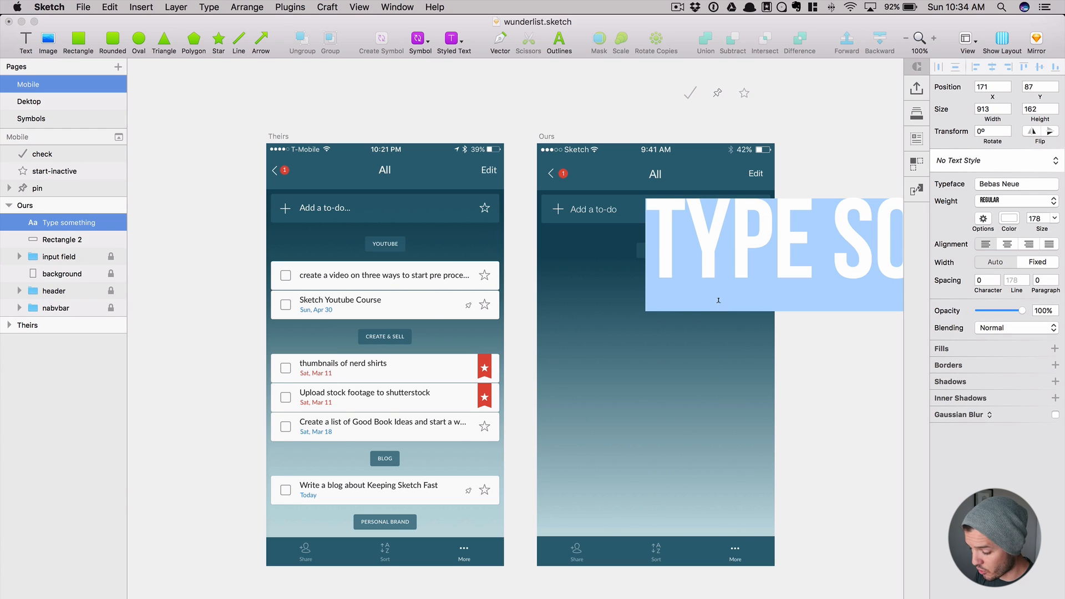
{"action": "type", "text": "youtube"}
{"action": "key", "text": "super+a"}
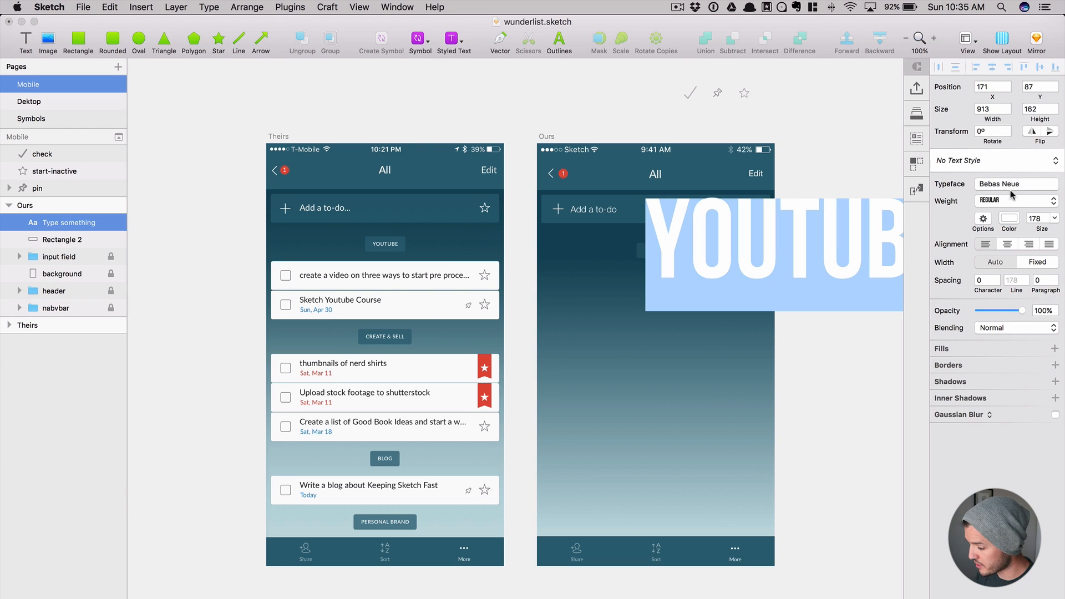
{"action": "left_click", "coordinate": [1010, 188]}
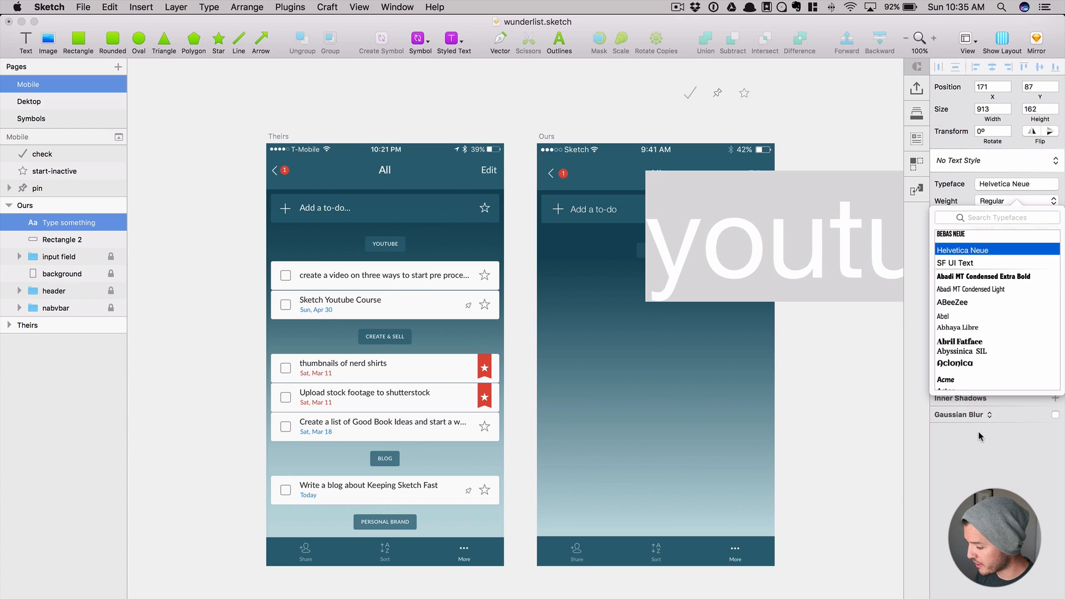
{"action": "left_click", "coordinate": [998, 250]}
- Set the "youtube" text to size 10 with an Uppercase text transform
{"action": "left_click", "coordinate": [1036, 219]}
{"action": "left_click_drag", "start_coordinate": [1030, 229], "coordinate": [936, 235]}
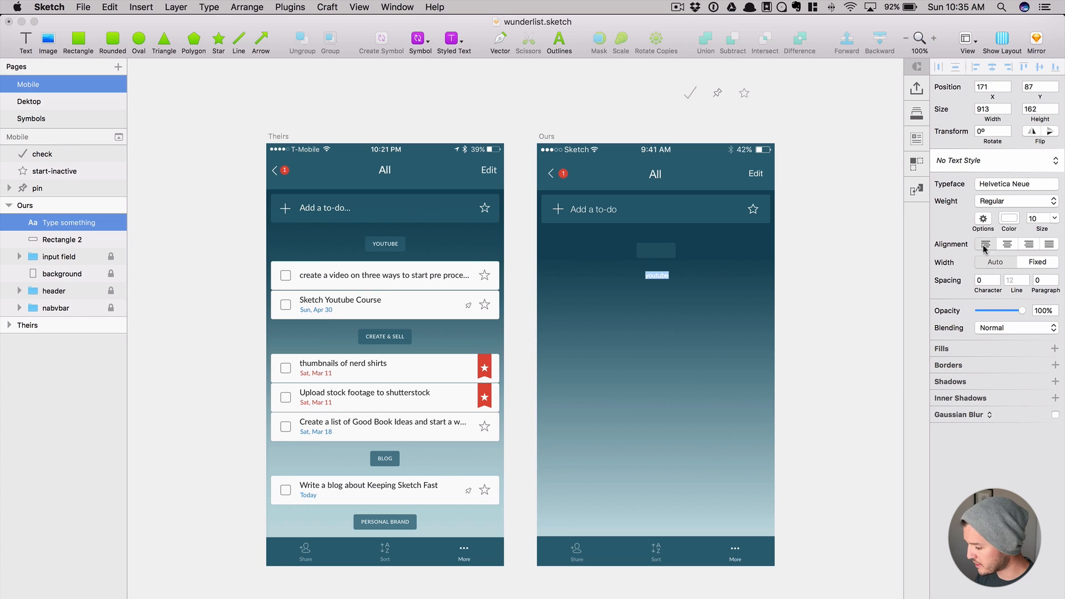
{"action": "left_click", "coordinate": [985, 222]}
{"action": "left_click", "coordinate": [997, 310]}
{"action": "left_click", "coordinate": [997, 319]}
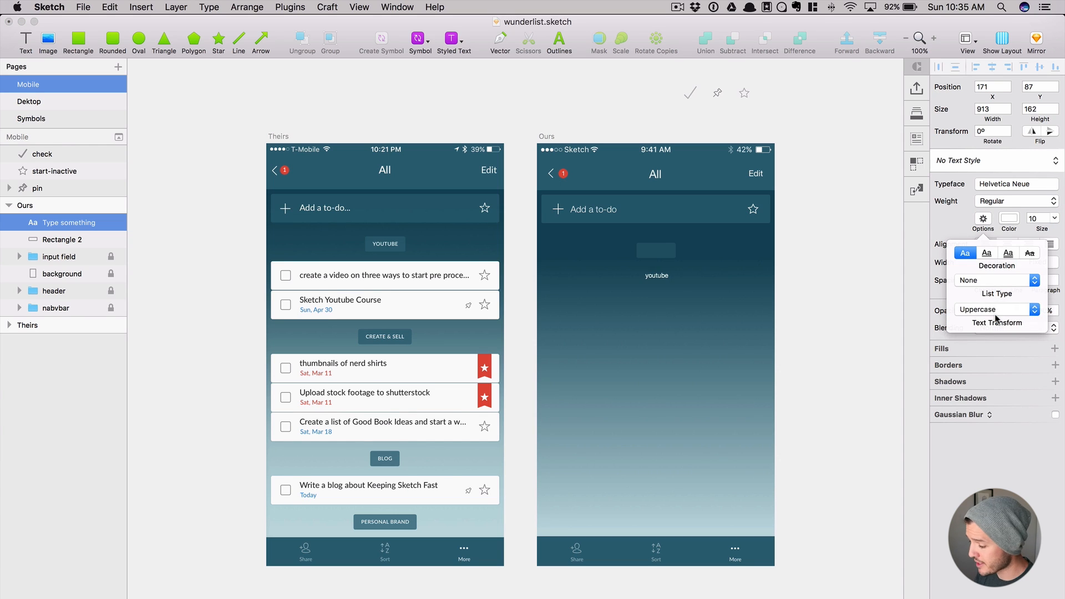
{"action": "left_click", "coordinate": [673, 292]}
- Place the "youtube" text over the teal rectangle and reduce its font size to 8
{"action": "left_click_drag", "start_coordinate": [663, 275], "coordinate": [664, 250]}
{"action": "left_click", "coordinate": [1039, 217]}
{"action": "key", "text": "Down"}
{"action": "key", "text": "Down"}
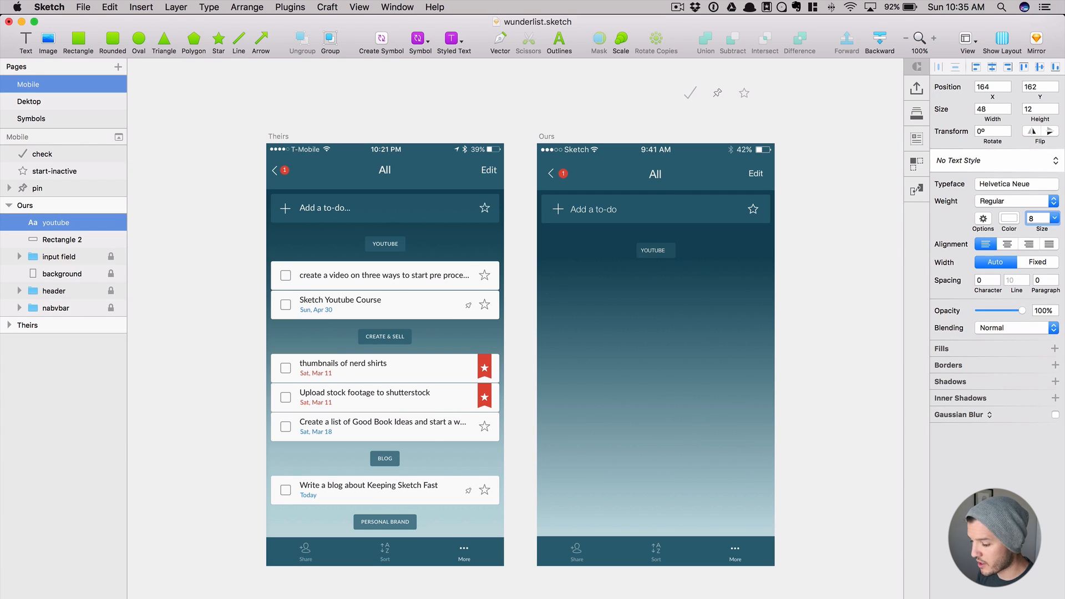
- Select the "youtube" text and its rectangle together and align their horizontal centres
{"action": "left_click", "coordinate": [647, 254]}
{"action": "key", "text": "super+a"}
{"action": "left_click", "coordinate": [672, 257]}
{"action": "key", "text": "super+a"}
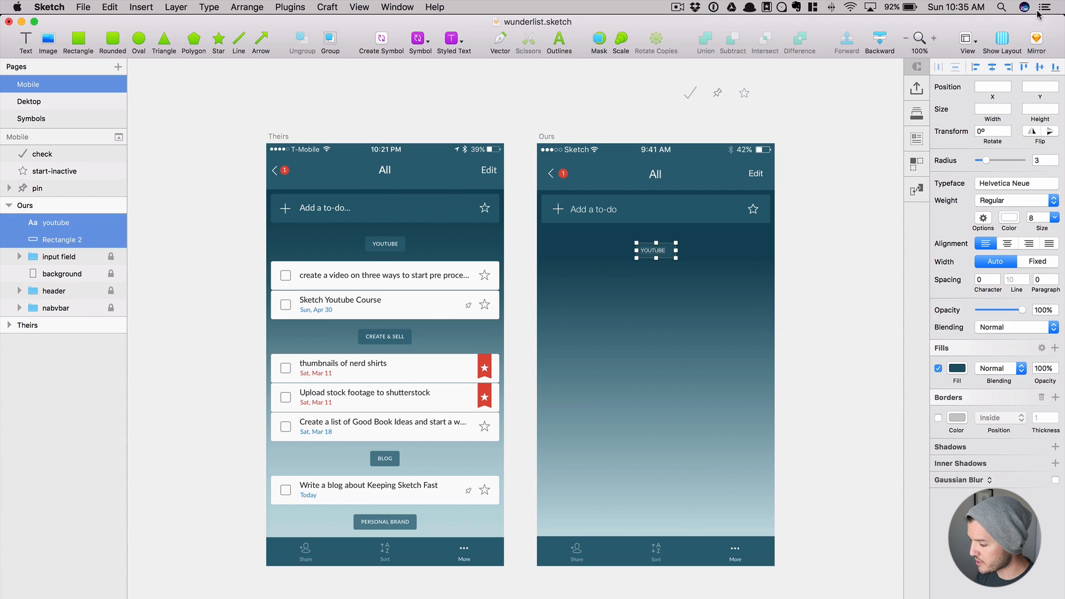
{"action": "left_click", "coordinate": [991, 67]}
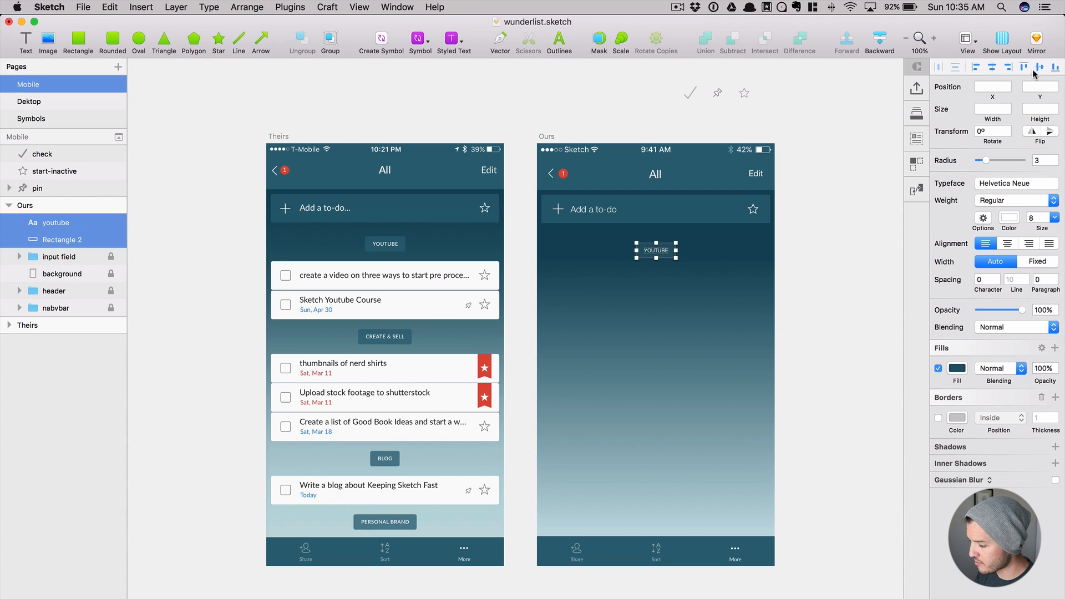
{"action": "left_click", "coordinate": [751, 294]}
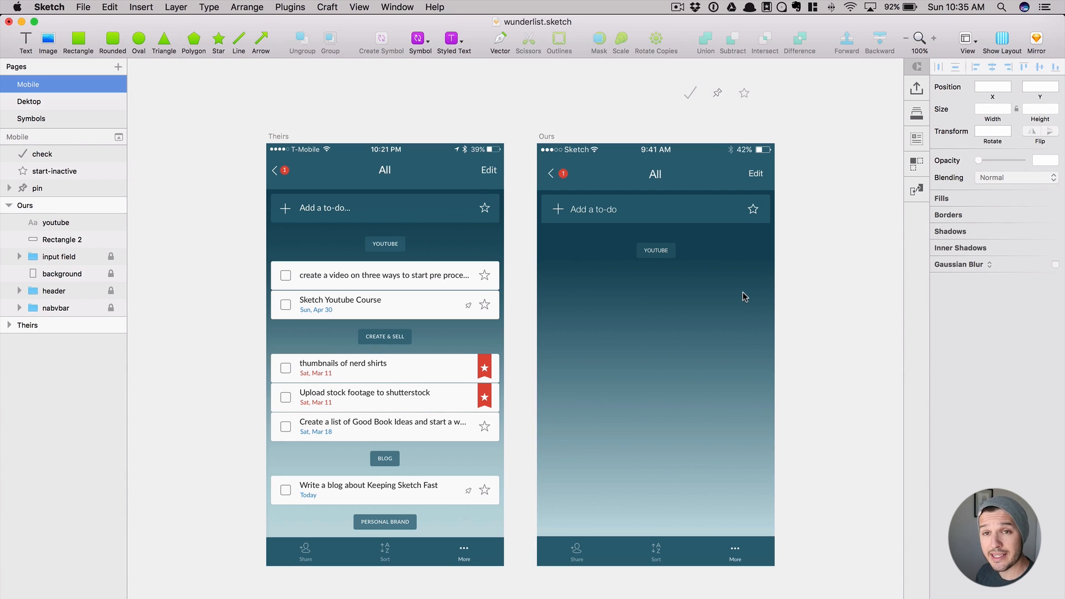
- Create a symbol named header-tag from the "youtube" text and its rectangle, sending it to the Symbols page
{"action": "left_click_drag", "start_coordinate": [741, 293], "coordinate": [621, 242]}
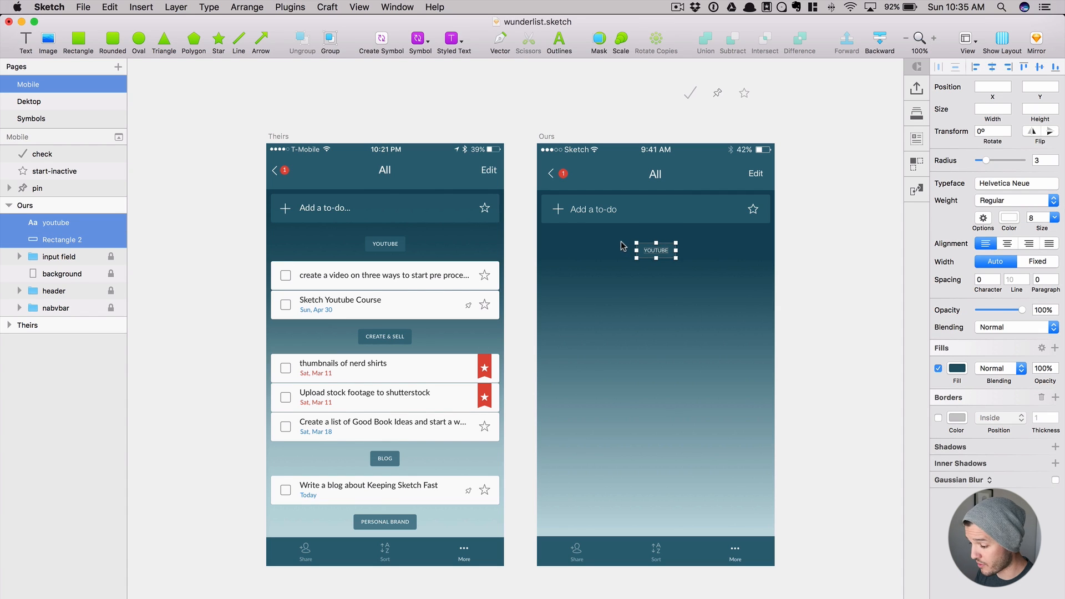
{"action": "left_click", "coordinate": [382, 40]}
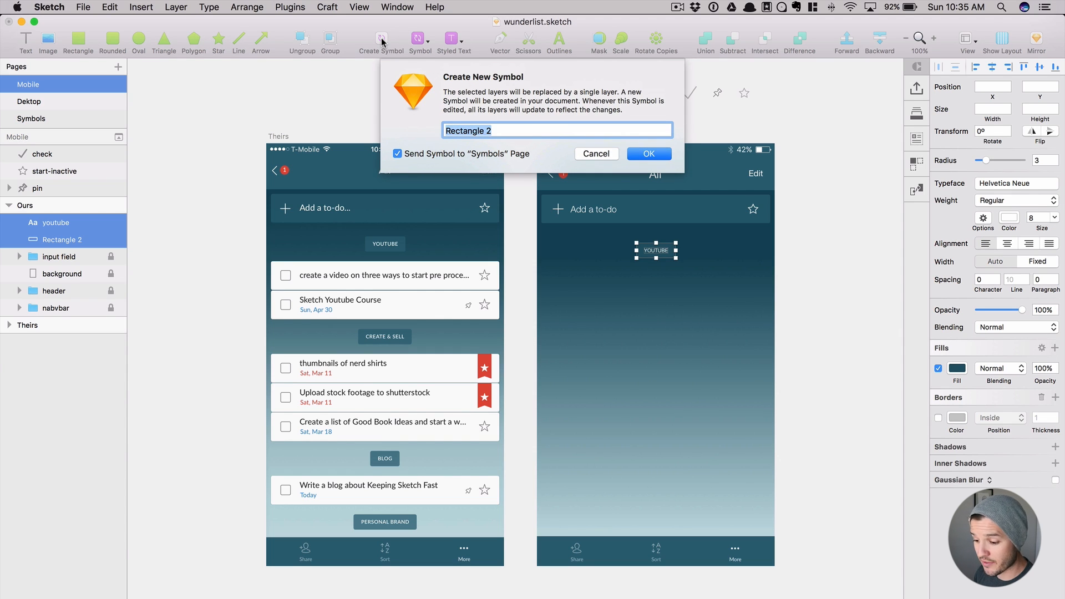
{"action": "type", "text": "header-tag"}
{"action": "key", "text": "Return"}
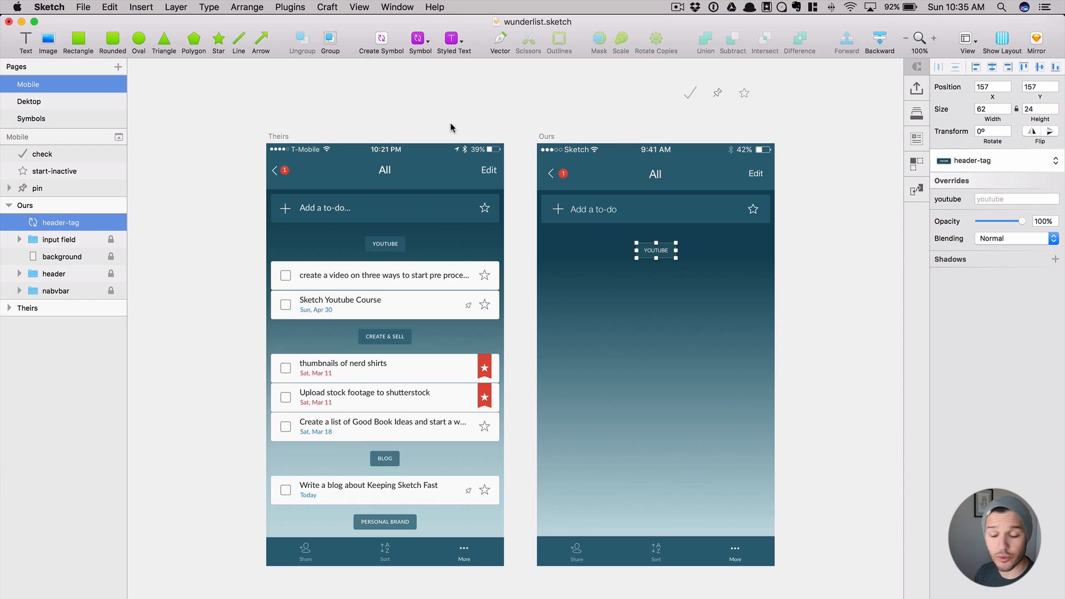
- Inspect the header-tag symbol on the Symbols page, and return to the Mobile page
{"action": "left_click", "coordinate": [43, 118]}
{"action": "left_click", "coordinate": [808, 338]}
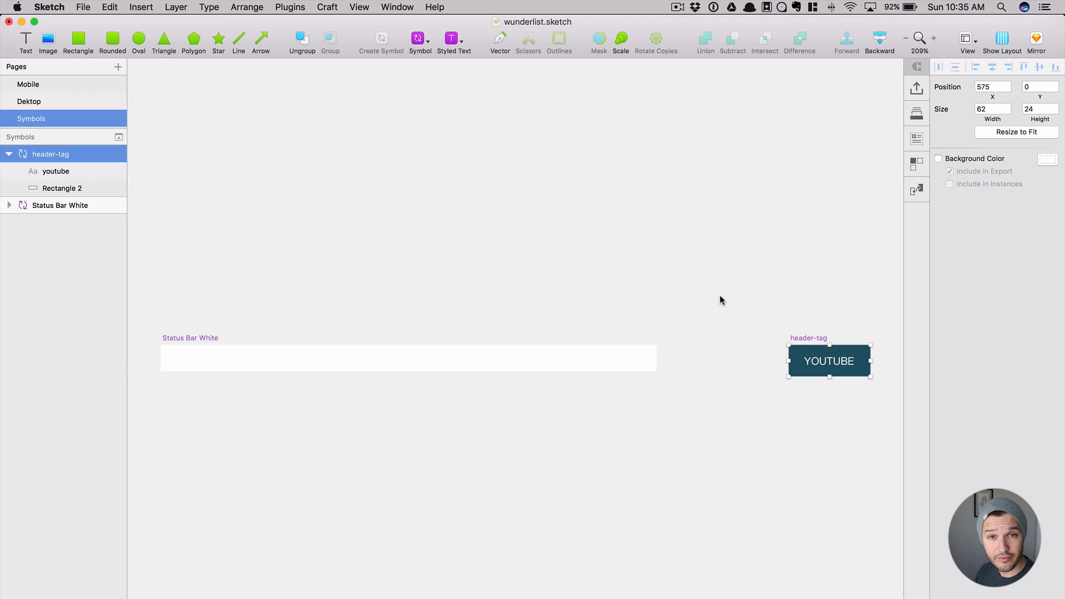
{"action": "left_click", "coordinate": [70, 89]}
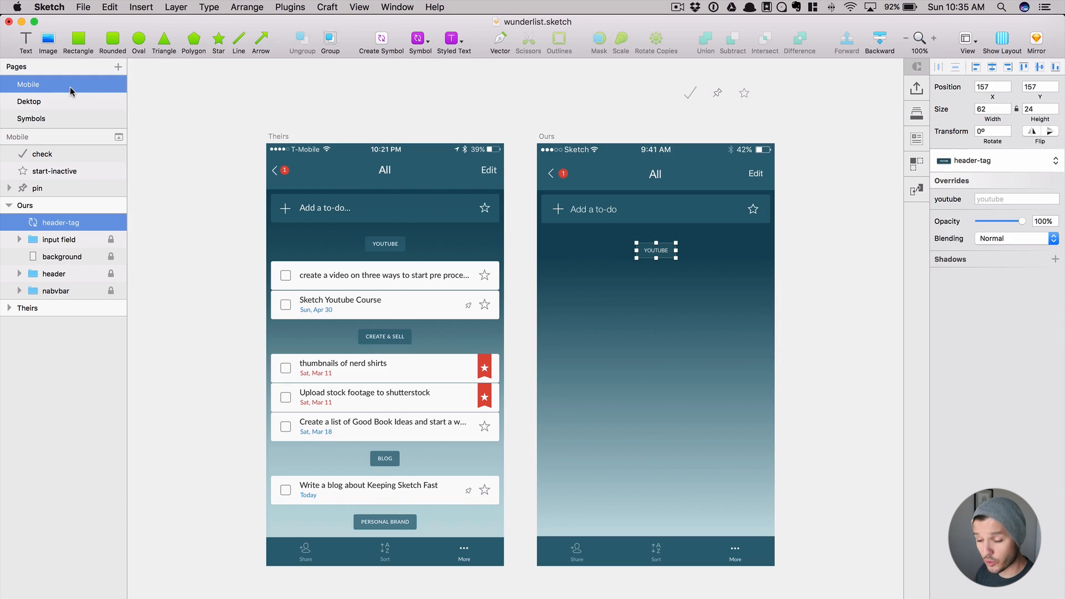
- Duplicate the header-tag instance twice, stacking the copies evenly below it on the Ours artboard
{"action": "left_click", "coordinate": [633, 293]}
{"action": "left_click_drag", "start_coordinate": [656, 258], "coordinate": [656, 295]}
{"action": "key", "text": "super+d"}
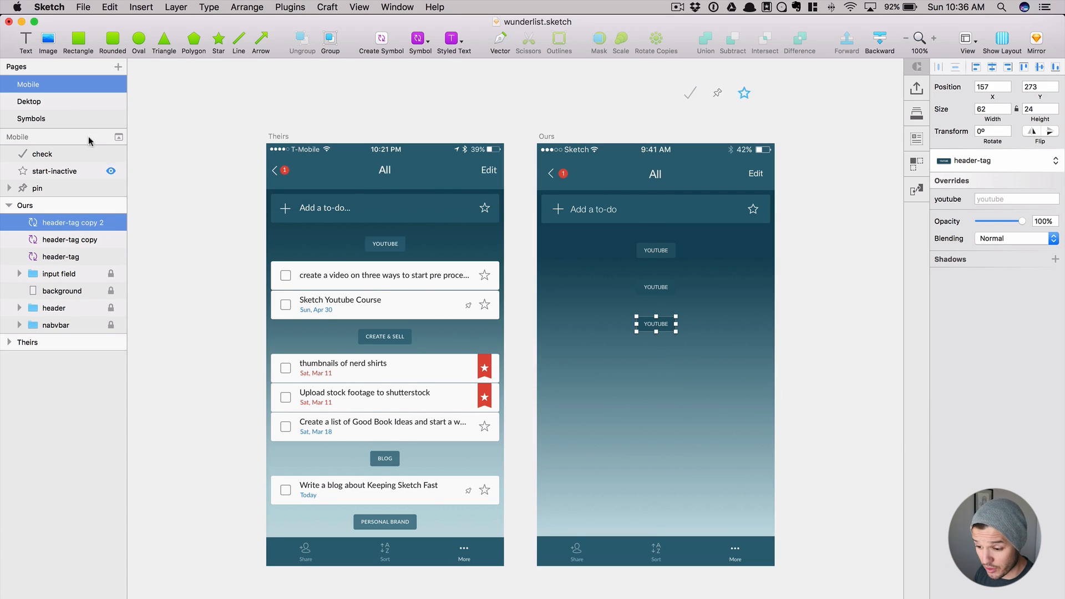
- Change the header-tag symbol's rectangle fill to red FF0000 and view its instances on the Mobile page
{"action": "left_click", "coordinate": [72, 119]}
{"action": "left_click", "coordinate": [799, 369]}
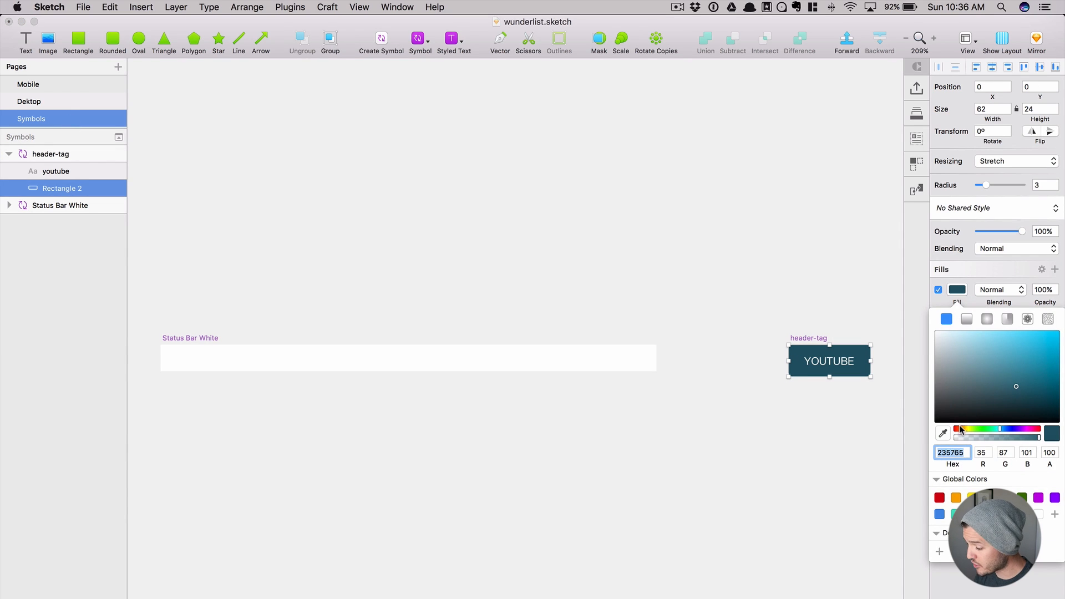
{"action": "left_click_drag", "start_coordinate": [961, 429], "coordinate": [954, 428]}
{"action": "left_click_drag", "start_coordinate": [1042, 356], "coordinate": [1059, 332]}
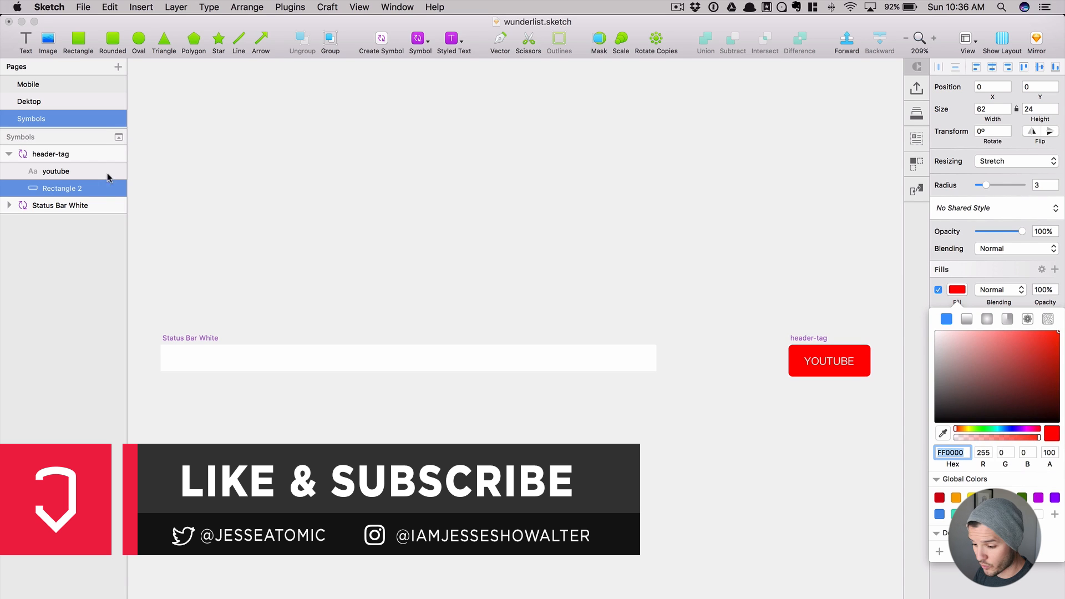
{"action": "left_click", "coordinate": [33, 84]}
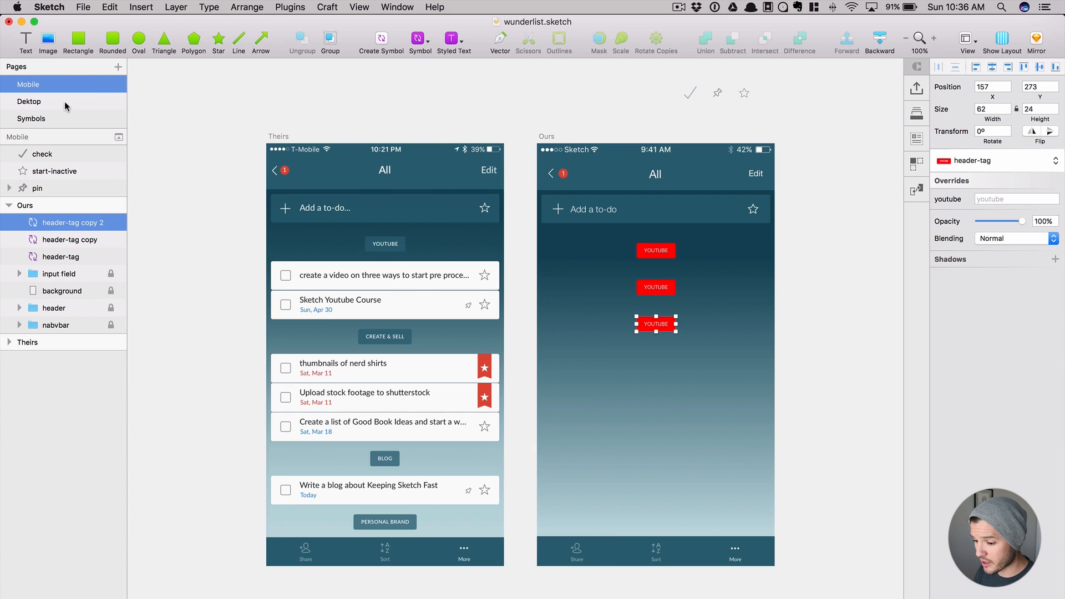
- Check the header-tag symbol's fill on the Symbols page, and delete the two extra instances from the Ours artboard
{"action": "left_click", "coordinate": [58, 118]}
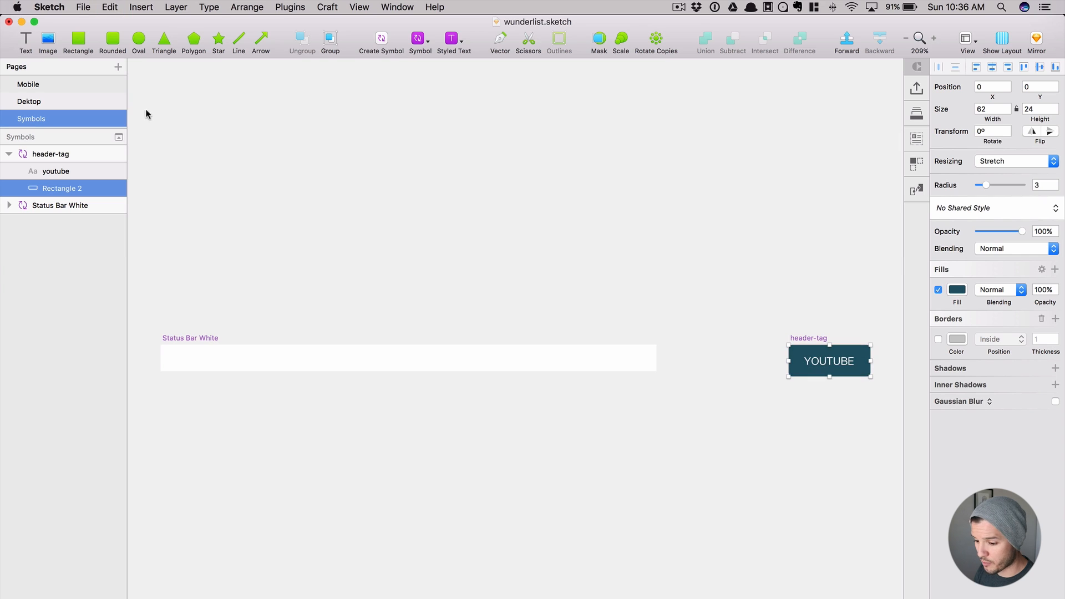
{"action": "left_click", "coordinate": [82, 87]}
{"action": "left_click_drag", "start_coordinate": [703, 366], "coordinate": [637, 277]}
{"action": "key", "text": "Delete"}
- Override the text of the remaining header-tag instance with "Twitter"
{"action": "left_click", "coordinate": [664, 255]}
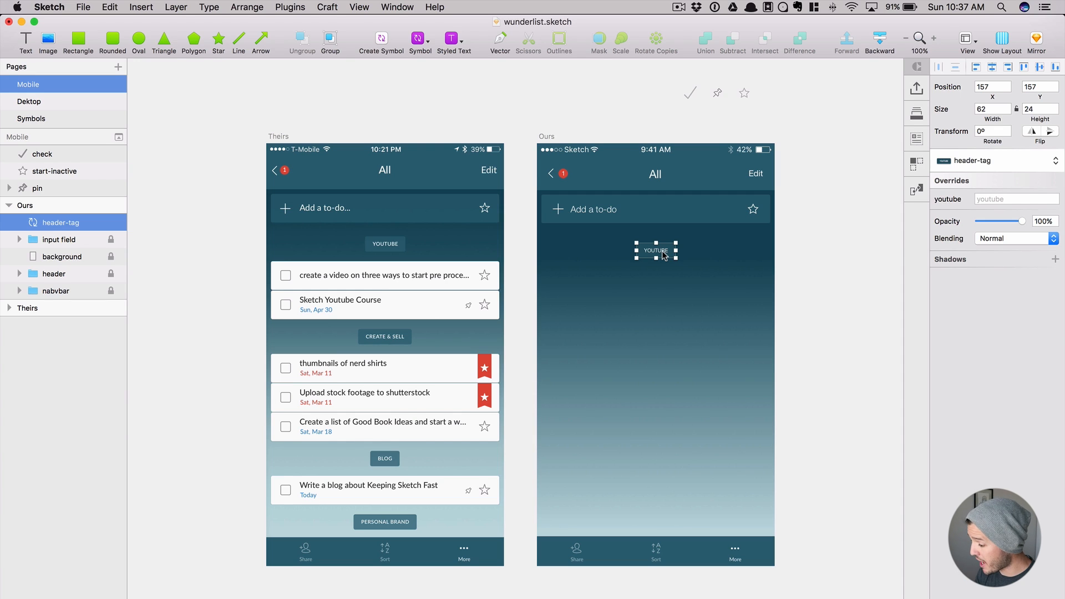
{"action": "left_click", "coordinate": [996, 200]}
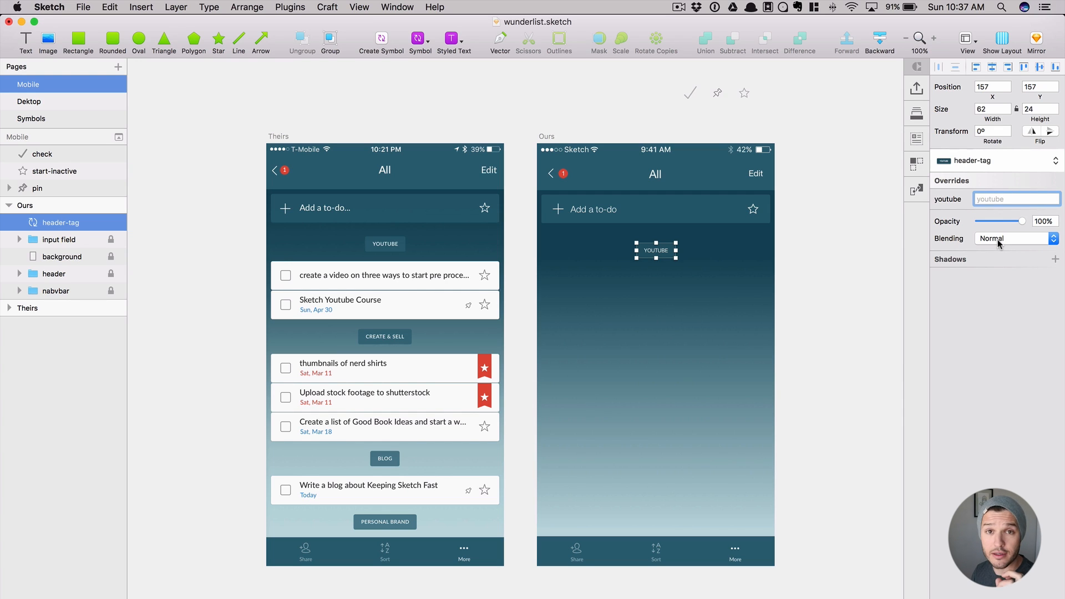
{"action": "type", "text": "Twitter"}
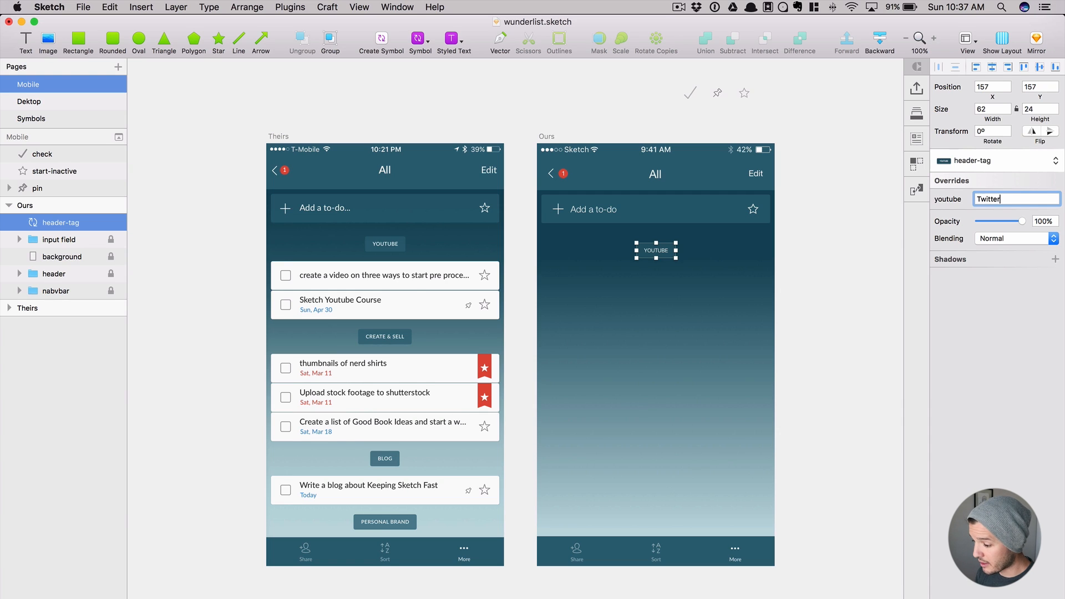
{"action": "key", "text": "Return"}
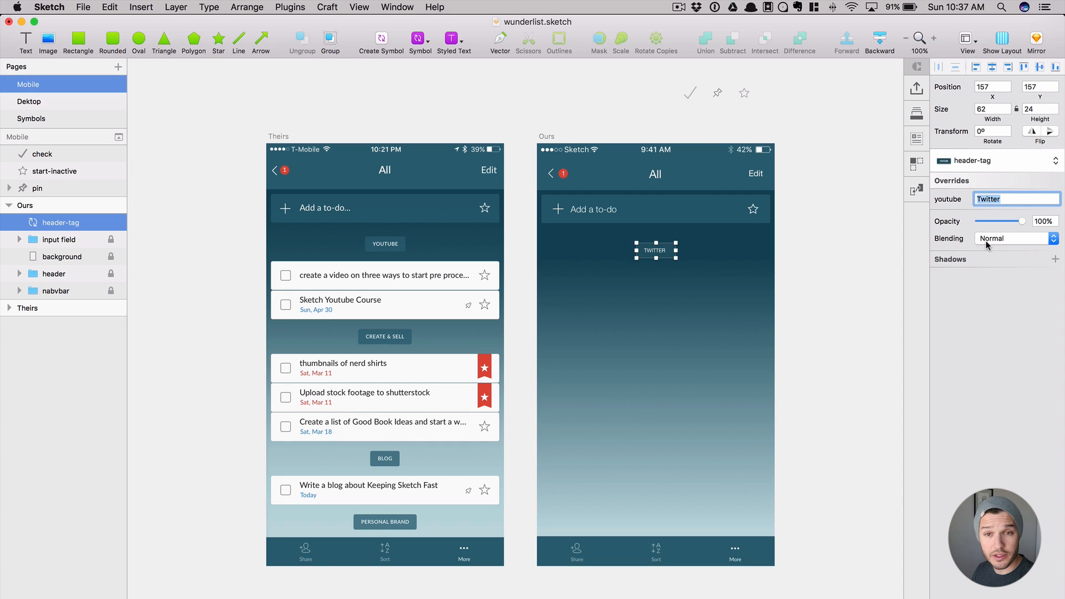
- Set the youtube text in the header-tag symbol on the Symbols page to centre alignment, and return to the Mobile page
{"action": "left_click", "coordinate": [46, 120]}
{"action": "left_click", "coordinate": [823, 361]}
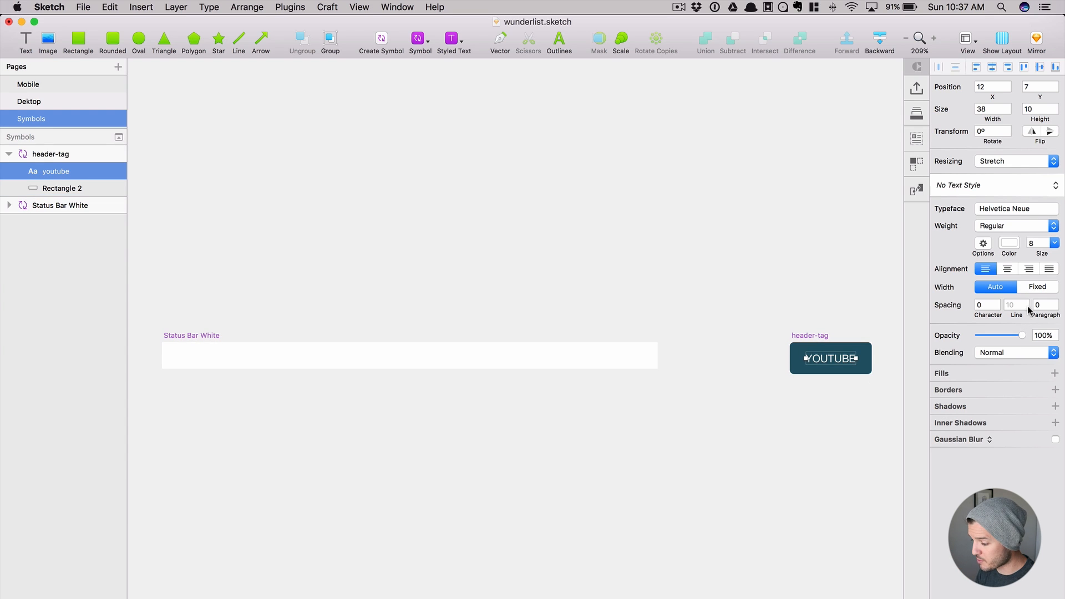
{"action": "left_click", "coordinate": [1007, 269]}
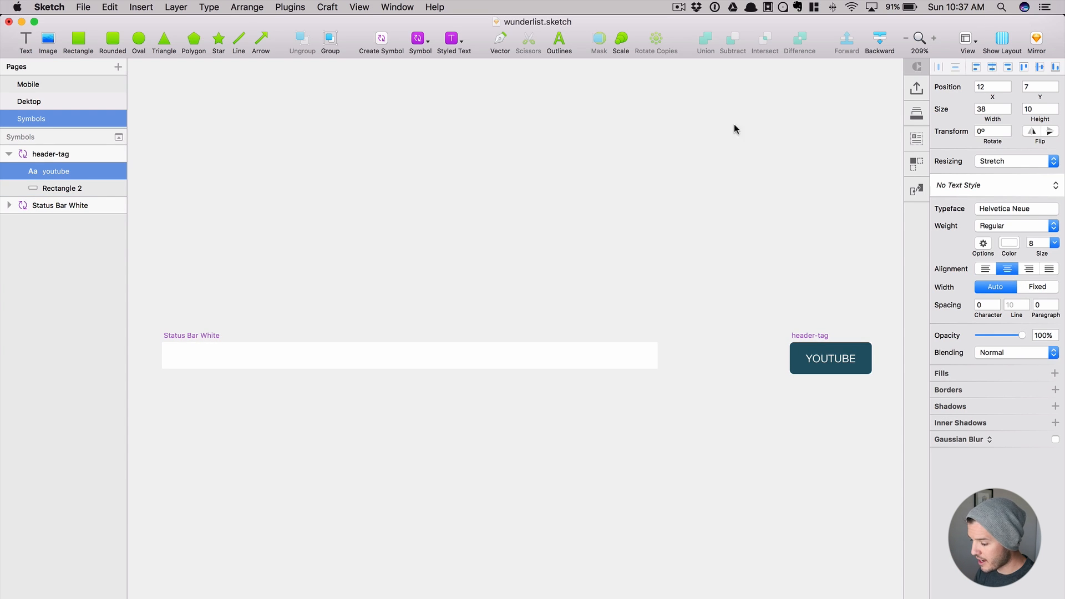
{"action": "left_click", "coordinate": [195, 133]}
{"action": "left_click", "coordinate": [59, 84]}
{"action": "left_click", "coordinate": [707, 303]}
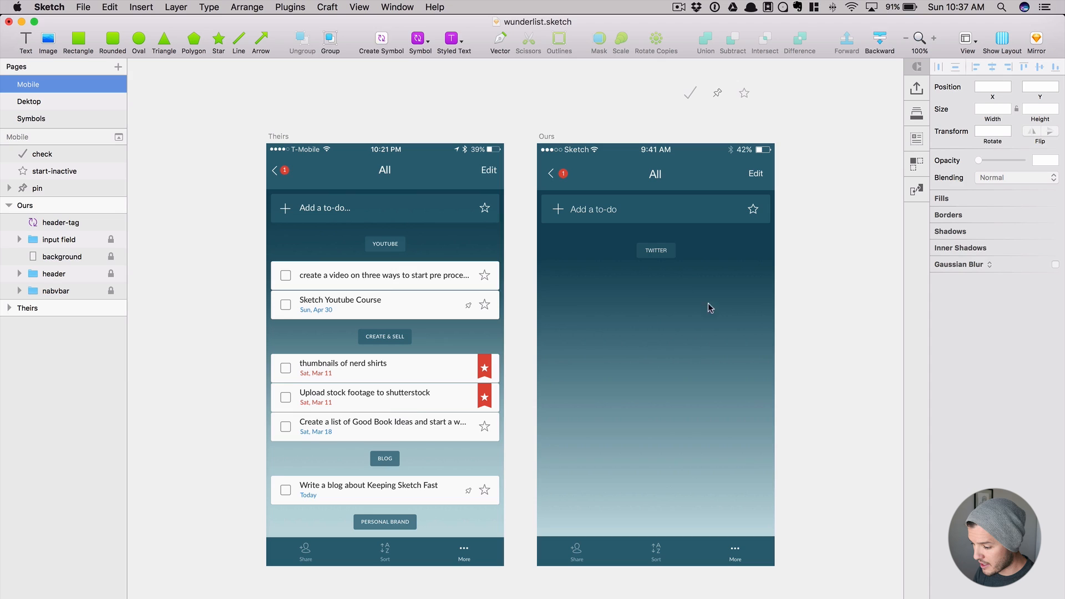
- Override the header-tag instance's text with a long random string to test how the centred text fits
{"action": "left_click", "coordinate": [657, 251]}
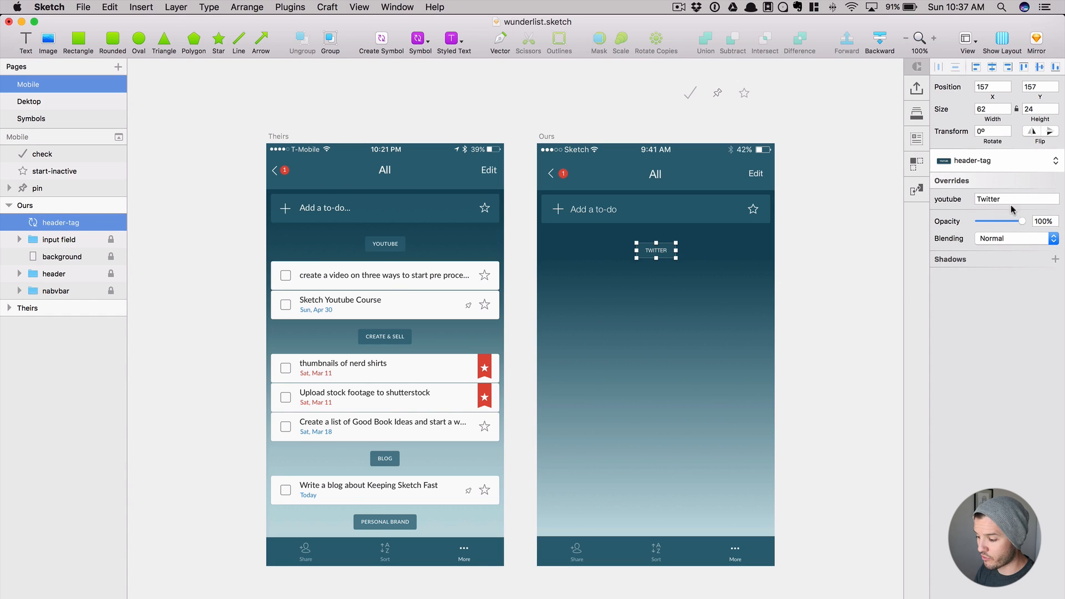
{"action": "left_click", "coordinate": [990, 198]}
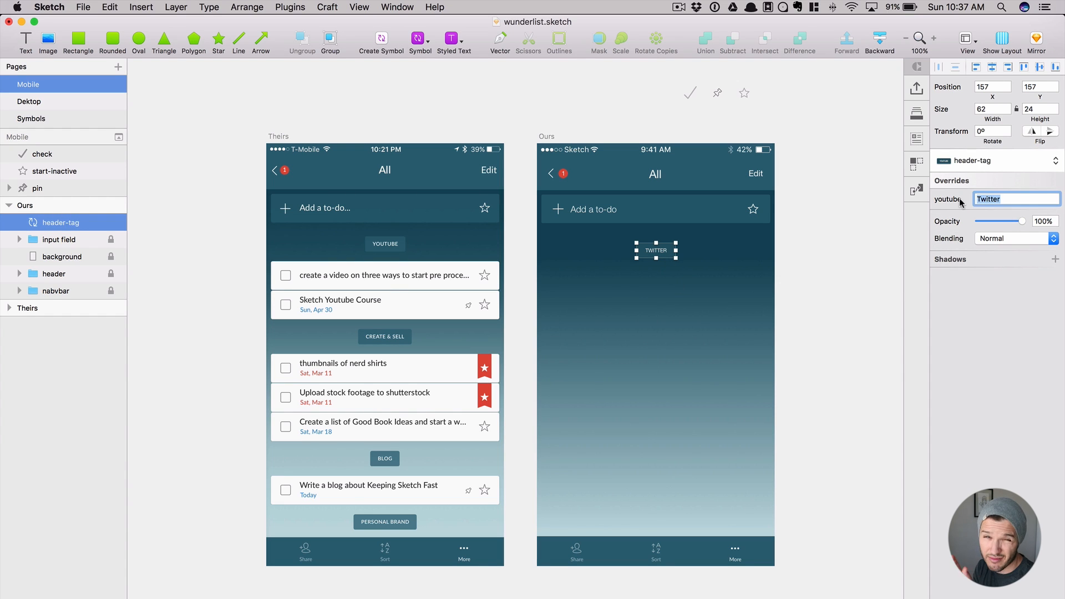
{"action": "type", "text": "j"}
{"action": "key", "text": "Tab"}
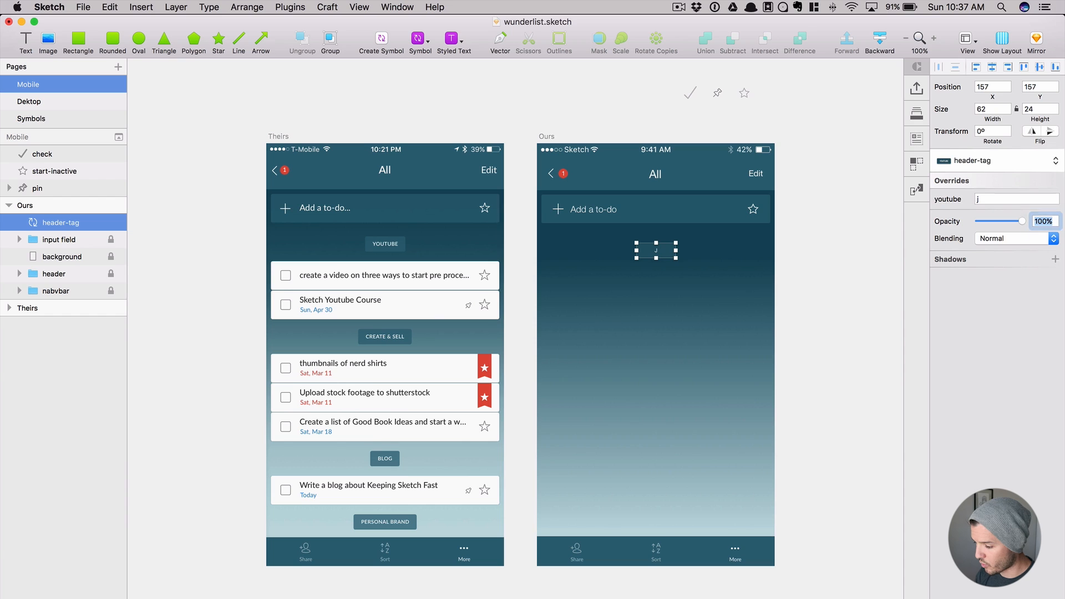
{"action": "left_click", "coordinate": [983, 195]}
{"action": "type", "text": "kjsdhflkjdsh"}
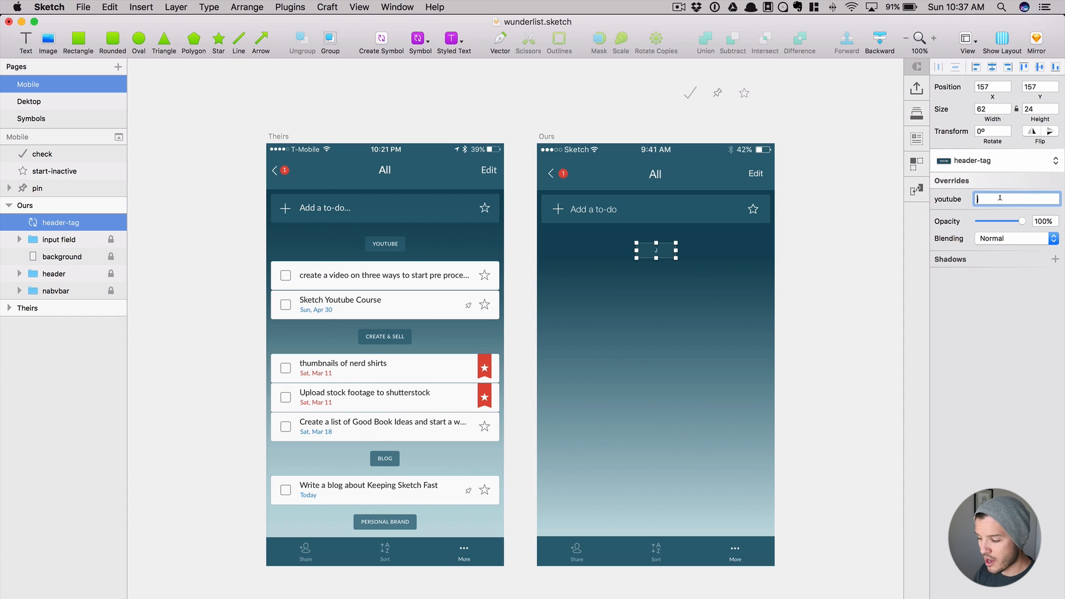
{"action": "type", "text": "j"}
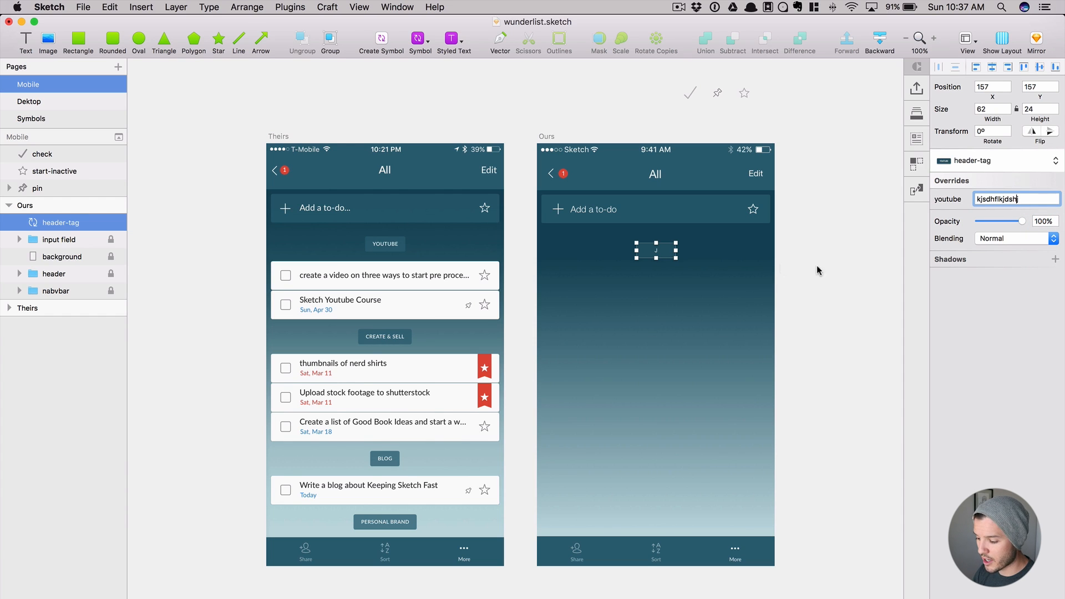
{"action": "left_click", "coordinate": [819, 272]}
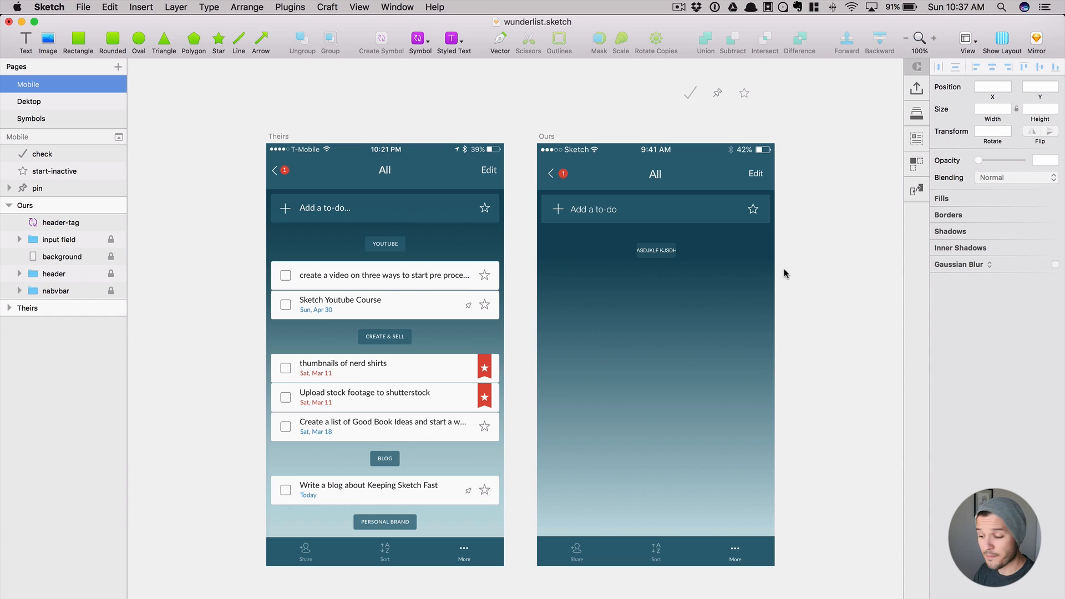
- Widen the header-tag instance on the Ours artboard so that its background fits the long override text
{"action": "left_click", "coordinate": [674, 251]}
{"action": "left_click_drag", "start_coordinate": [680, 256], "coordinate": [785, 257]}
{"action": "left_click", "coordinate": [793, 277]}
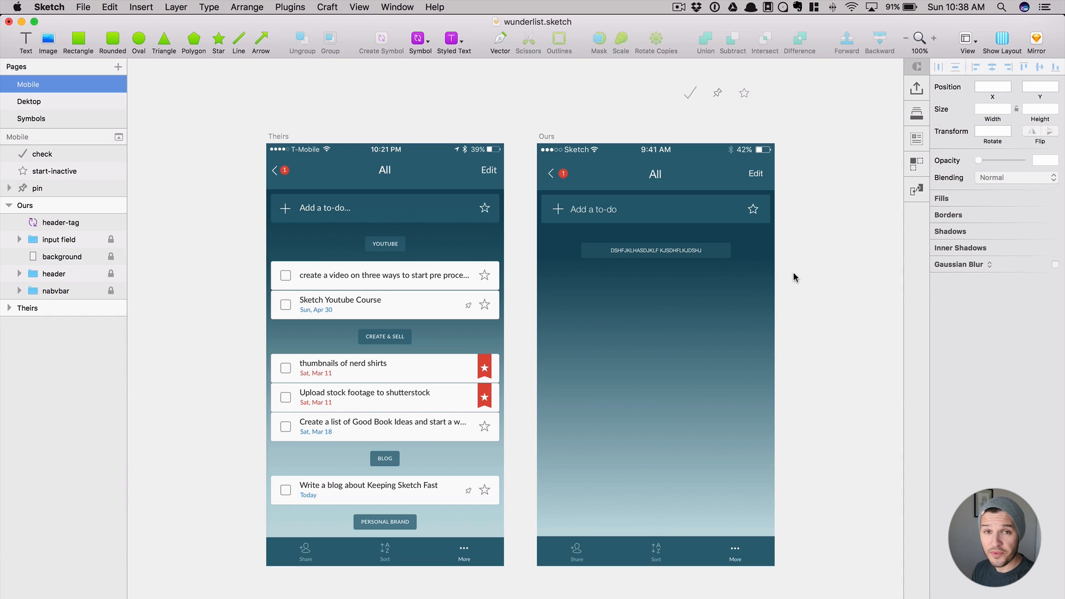
- Undo the widening and the test text overrides on the header-tag instance, back to "Twitter"
{"action": "key", "text": "super+z"}
{"action": "key", "text": "super+z"}
{"action": "key", "text": "super+z"}
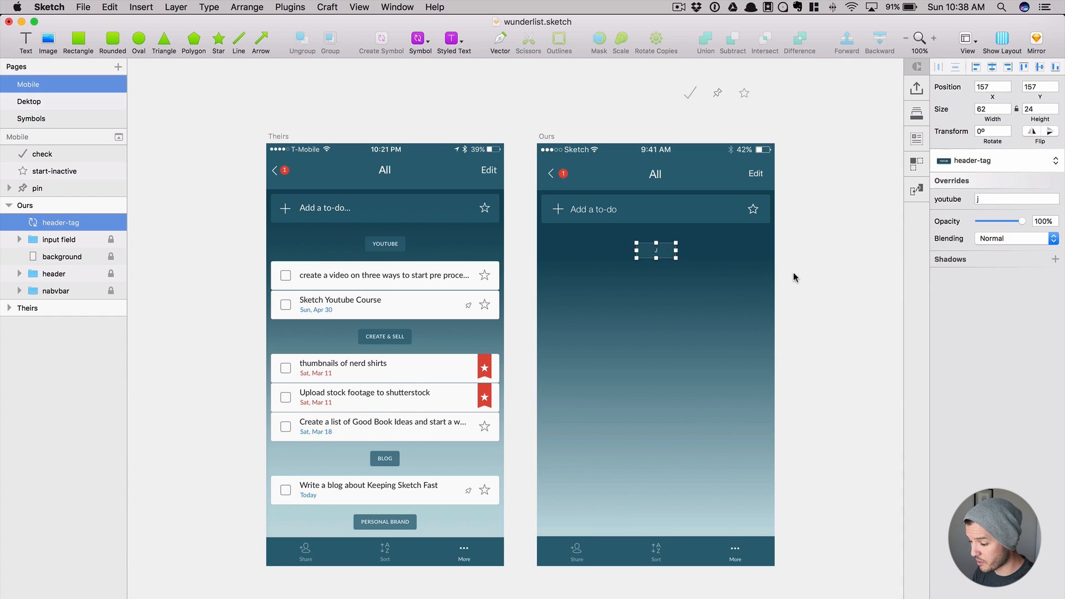
{"action": "key", "text": "super+z"}
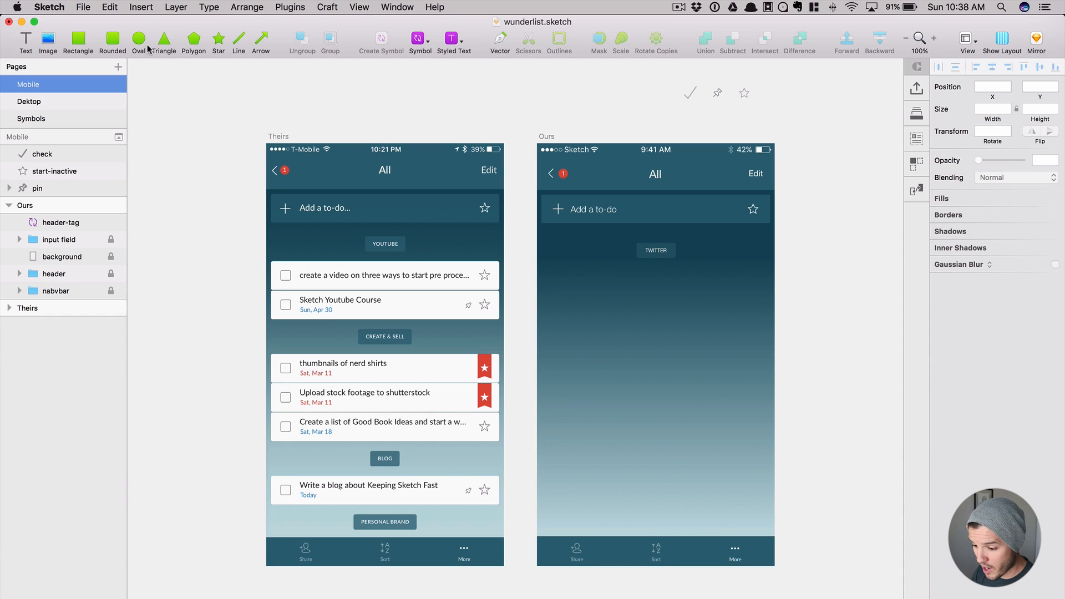
- Draw a white rounded rectangle about 352 by 42 with radius 3 below the Twitter header tag
{"action": "left_click", "coordinate": [120, 36]}
{"action": "left_click_drag", "start_coordinate": [544, 258], "coordinate": [767, 284]}
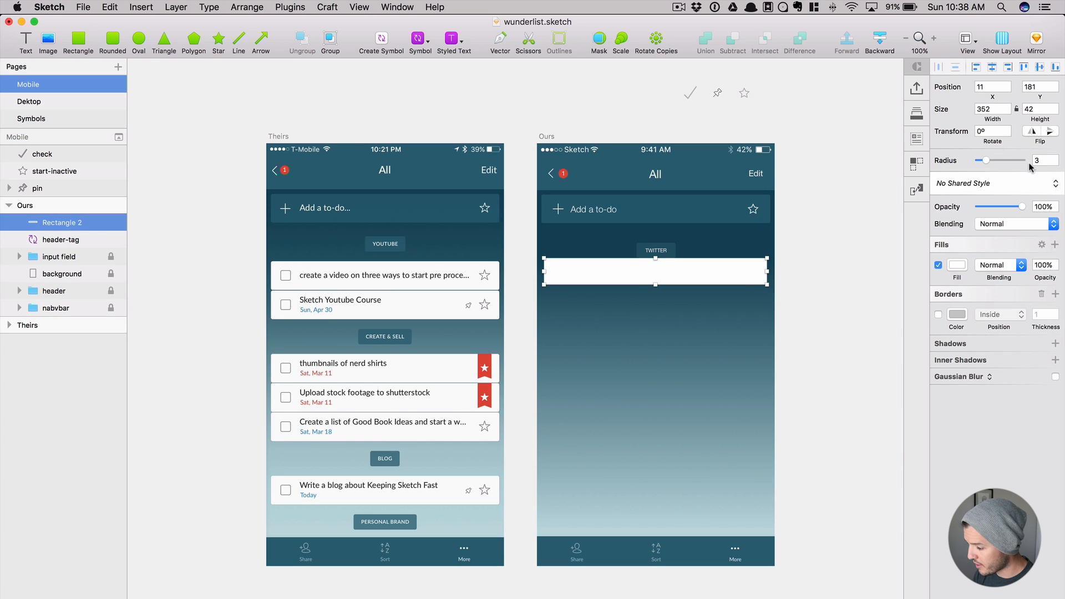
{"action": "left_click", "coordinate": [773, 300]}
- Move the white rectangle slightly down and centre it horizontally on the Ours artboard, at X 12 and Y 186
{"action": "left_click", "coordinate": [747, 283]}
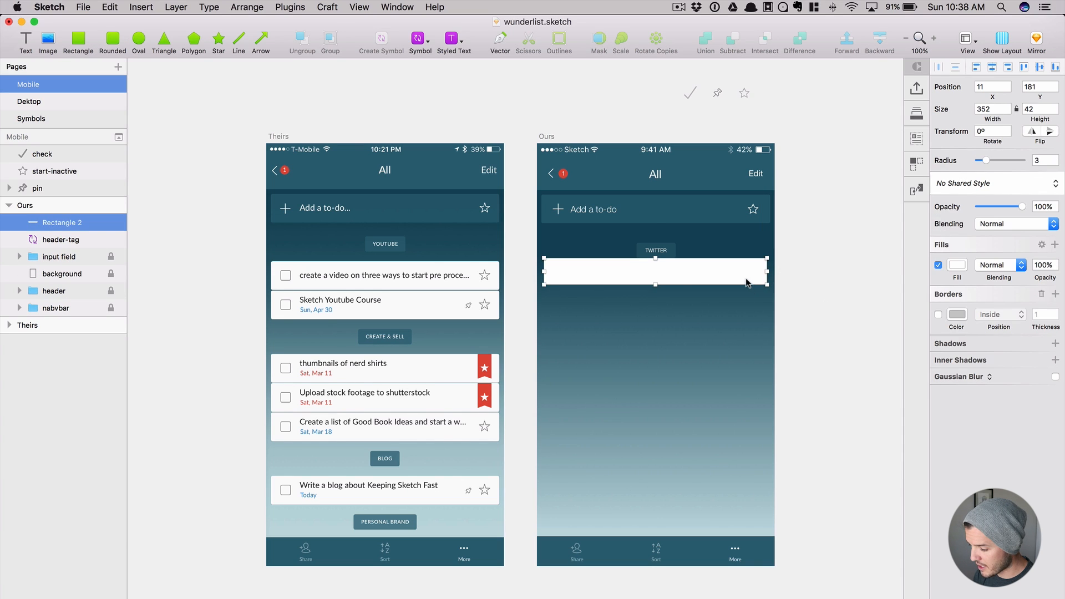
{"action": "left_click_drag", "start_coordinate": [748, 283], "coordinate": [742, 282]}
{"action": "key", "text": "Down"}
{"action": "key", "text": "Down"}
{"action": "key", "text": "Down"}
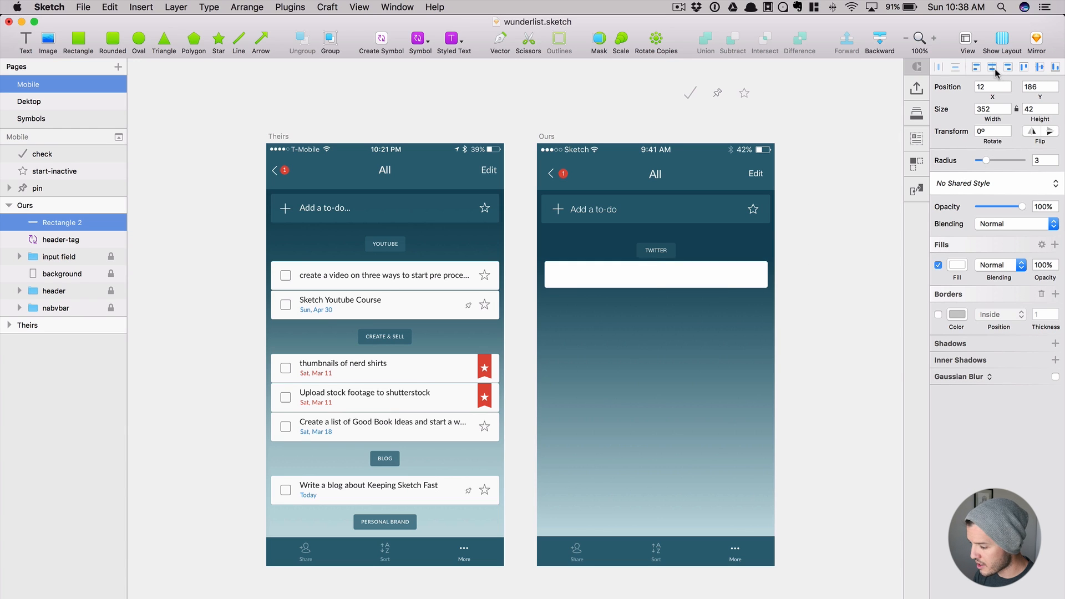
{"action": "left_click", "coordinate": [806, 279]}
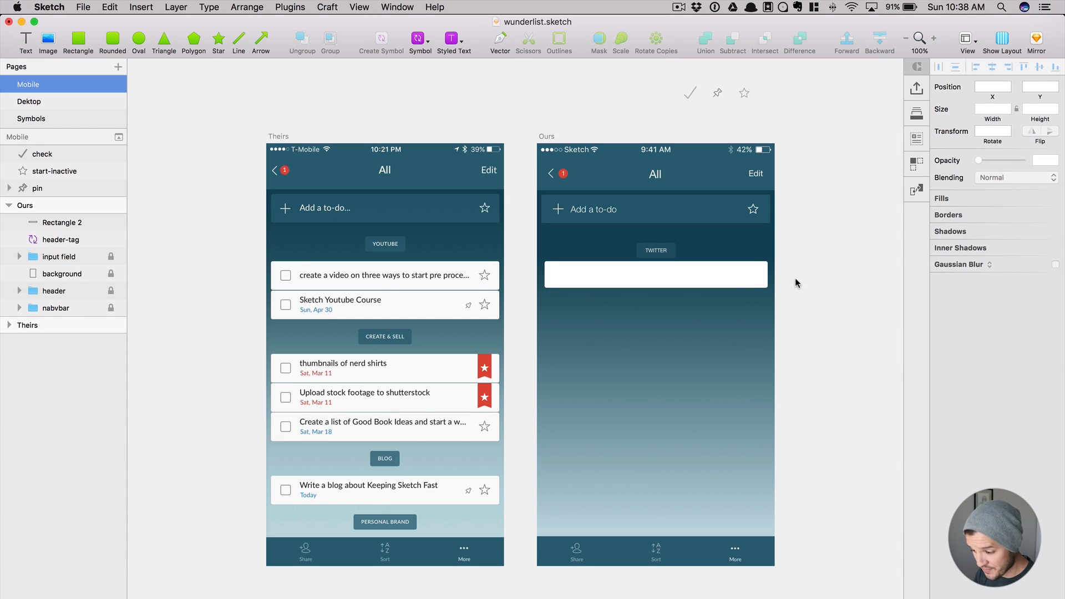
- Draw a 17 by 17 rounded checkbox square at the start of the white row, and enable its grey inside border of thickness 1
{"action": "left_click", "coordinate": [706, 277]}
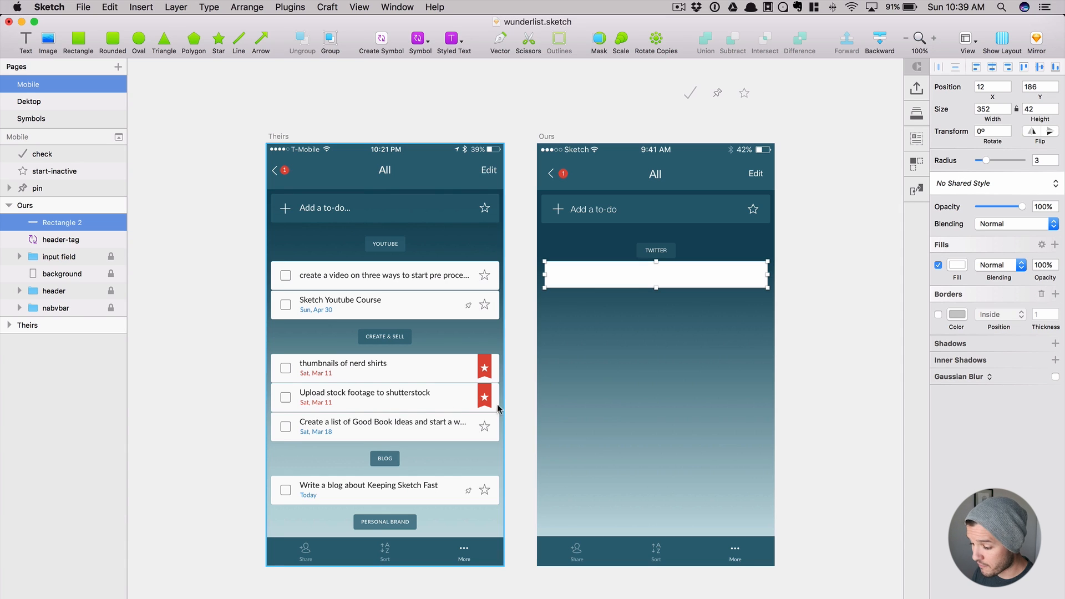
{"action": "key", "text": "u"}
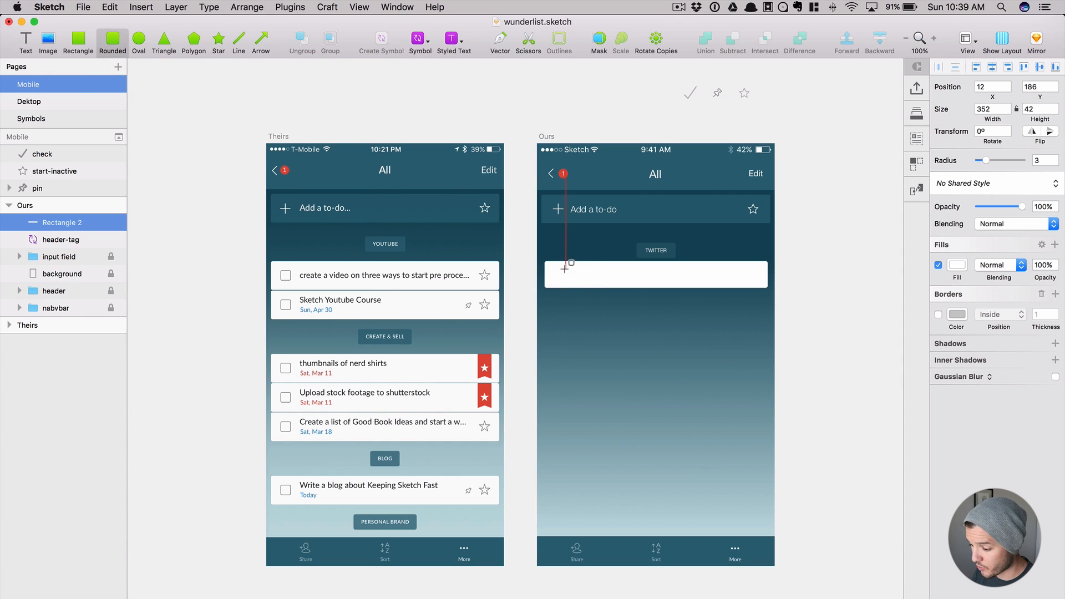
{"action": "left_click_drag", "start_coordinate": [553, 270], "coordinate": [564, 281]}
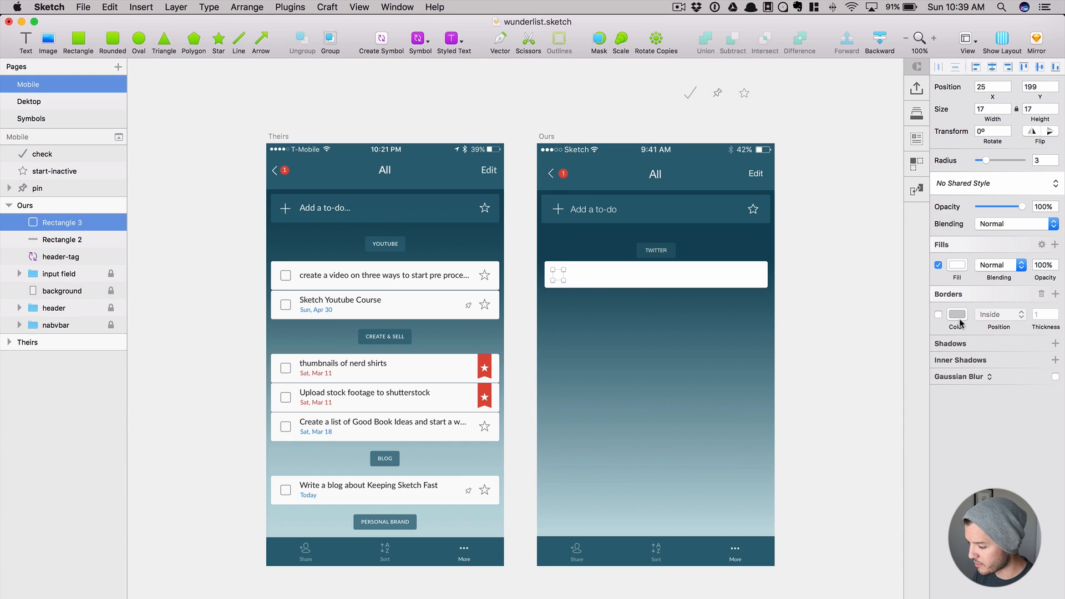
{"action": "left_click", "coordinate": [938, 315]}
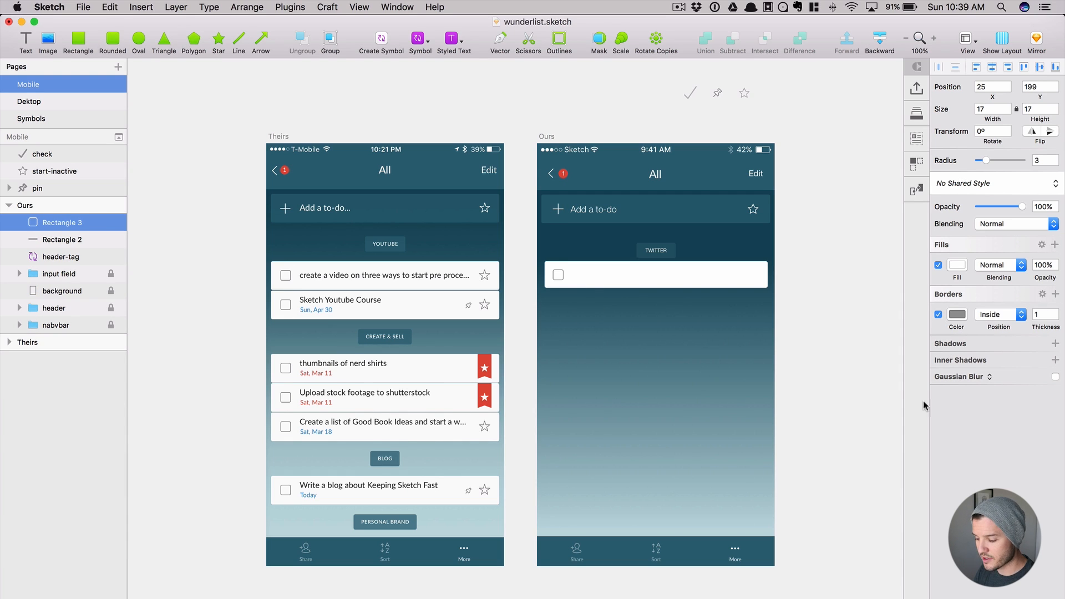
{"action": "left_click", "coordinate": [792, 322]}
- Align the checkbox square vertically to the middle of the white row rectangle
{"action": "left_click", "coordinate": [560, 276]}
{"action": "left_click", "coordinate": [588, 281], "text": "shift"}
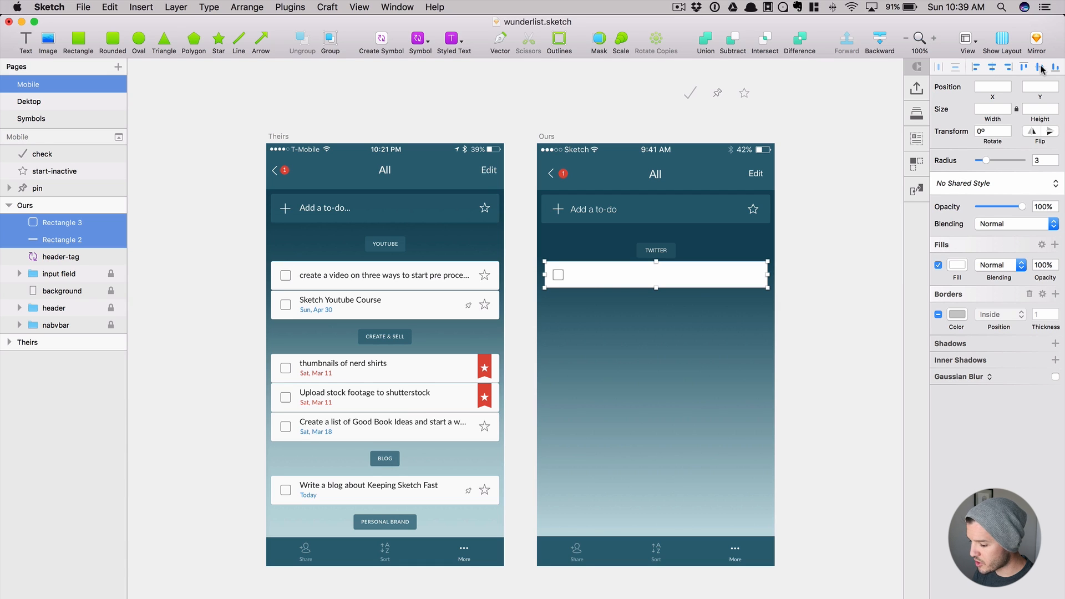
{"action": "left_click", "coordinate": [837, 287]}
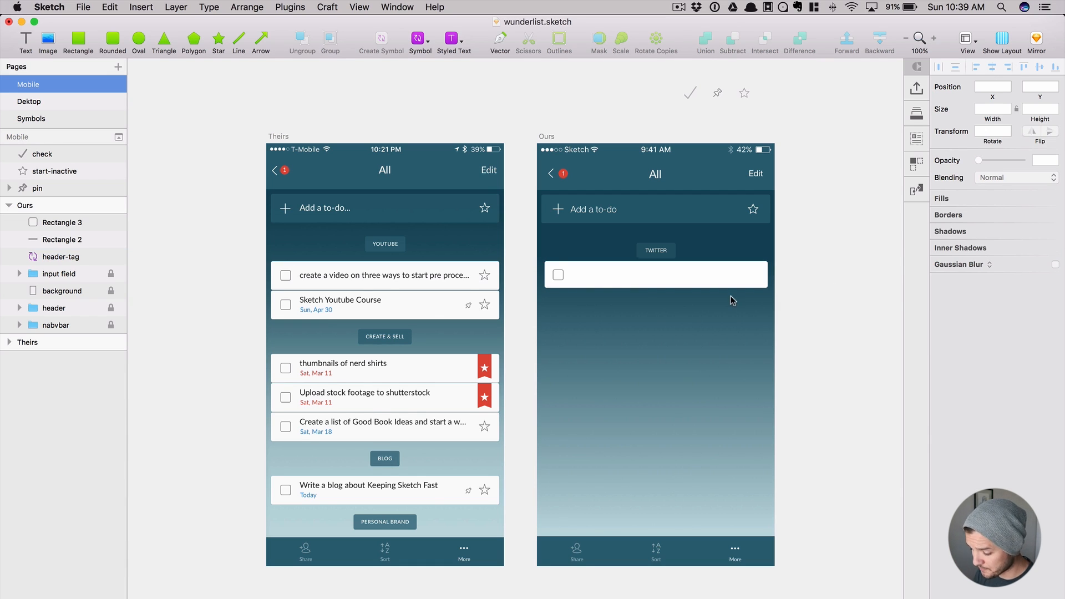
- Add a text layer beside the checkbox in the white row, and set its colour to black 000000 and its size to 11
{"action": "key", "text": "t"}
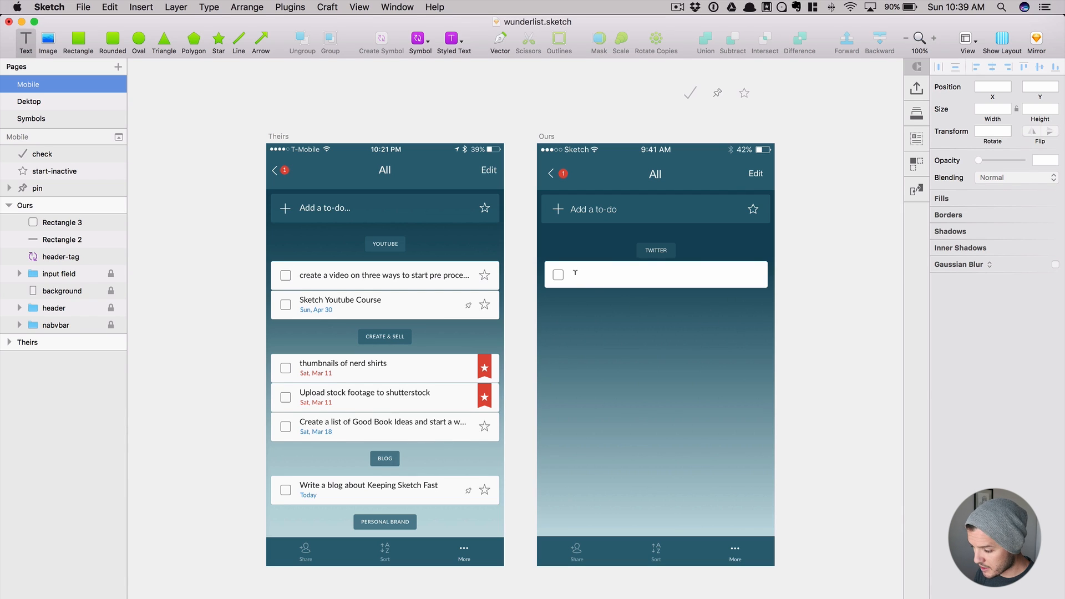
{"action": "left_click", "coordinate": [575, 272]}
{"action": "left_click", "coordinate": [1008, 218]}
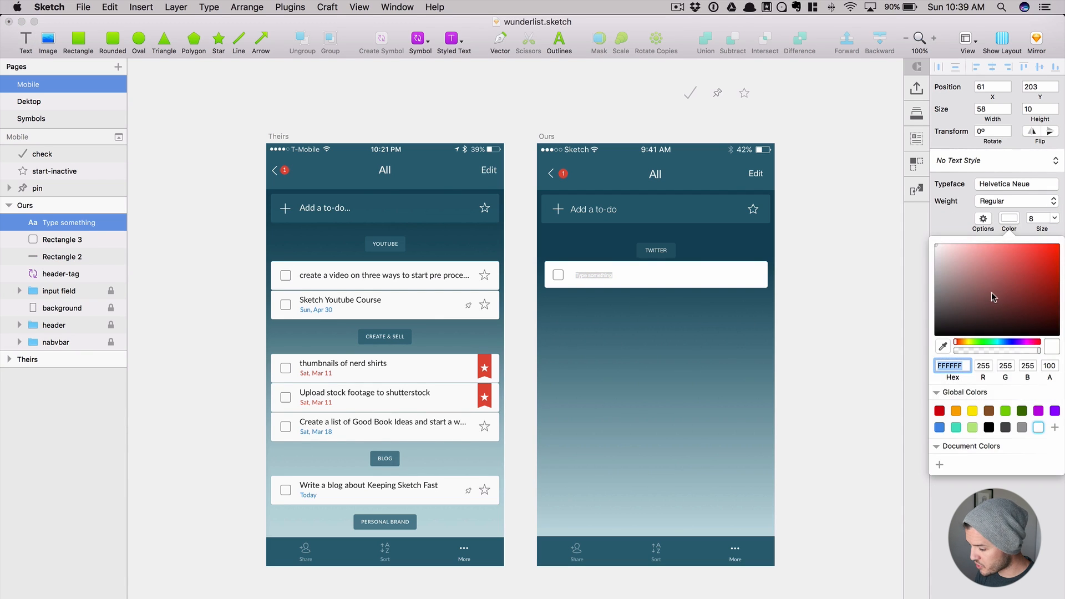
{"action": "left_click", "coordinate": [1041, 218]}
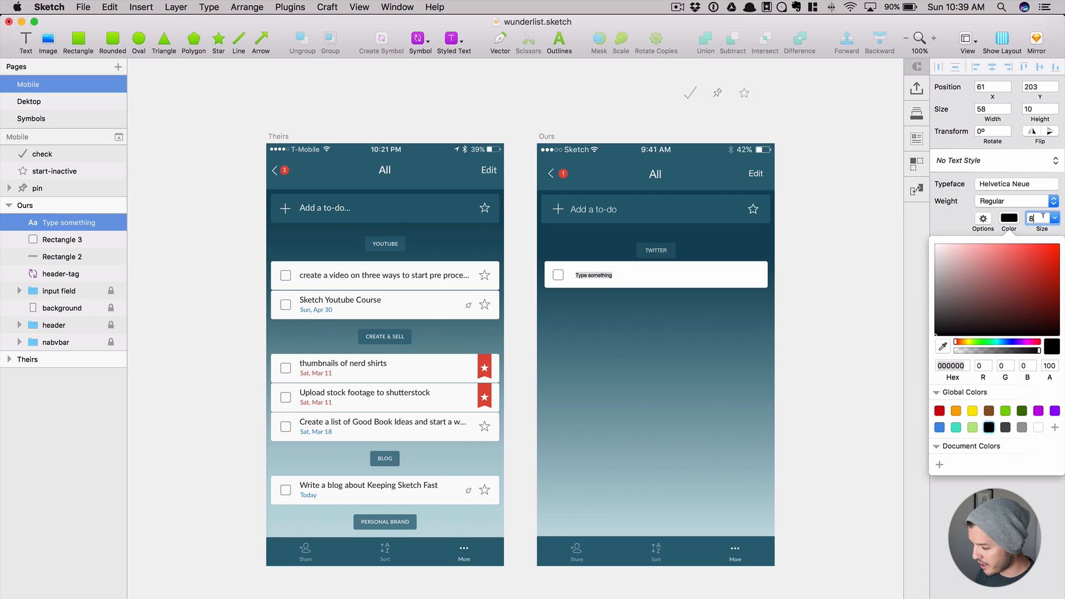
{"action": "key", "text": "Up"}
{"action": "key", "text": "Up"}
{"action": "key", "text": "Up"}
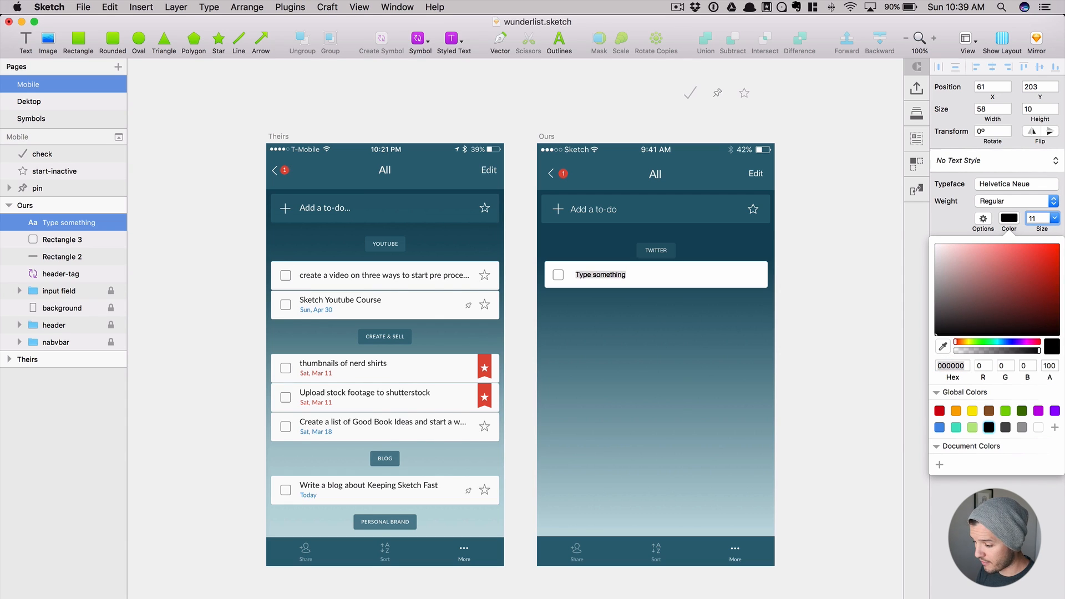
- Replace the placeholder text beside the checkbox with "Todo desciption goes here"
{"action": "double_click", "coordinate": [607, 275]}
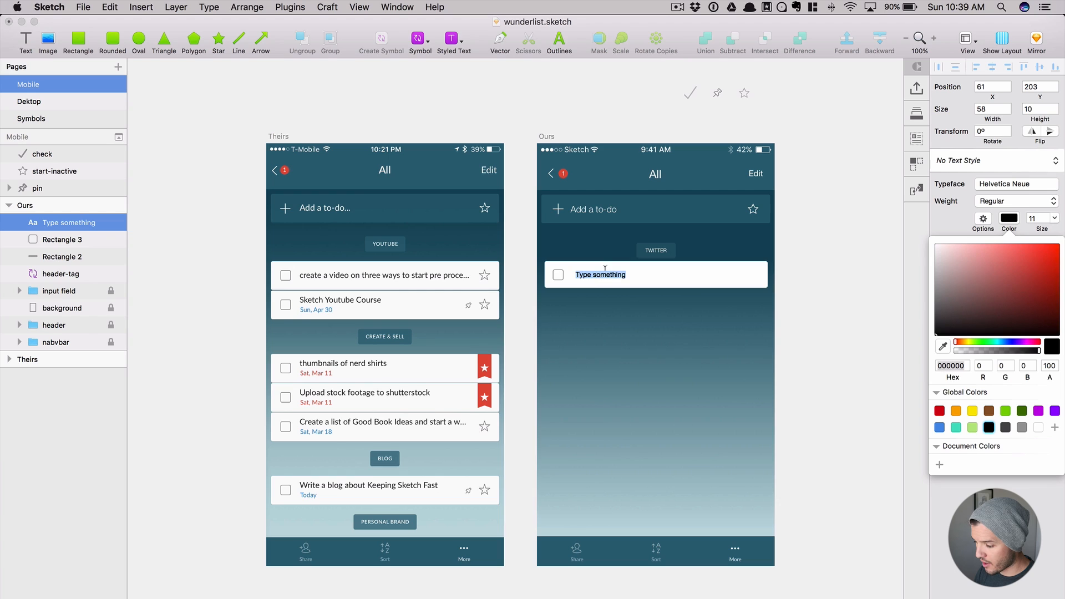
{"action": "type", "text": "To"}
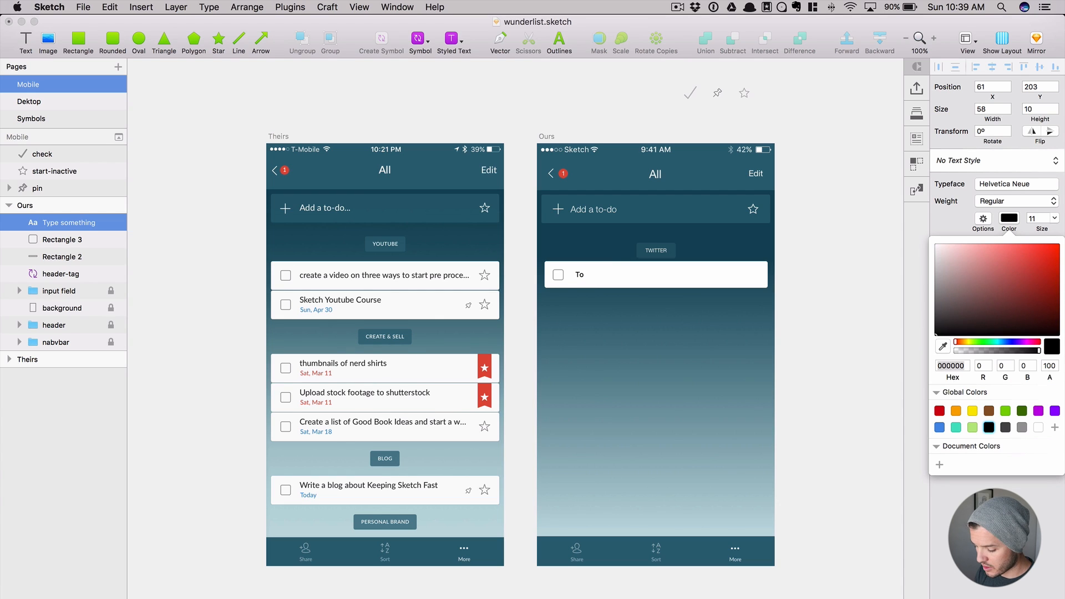
{"action": "type", "text": "ido des"}
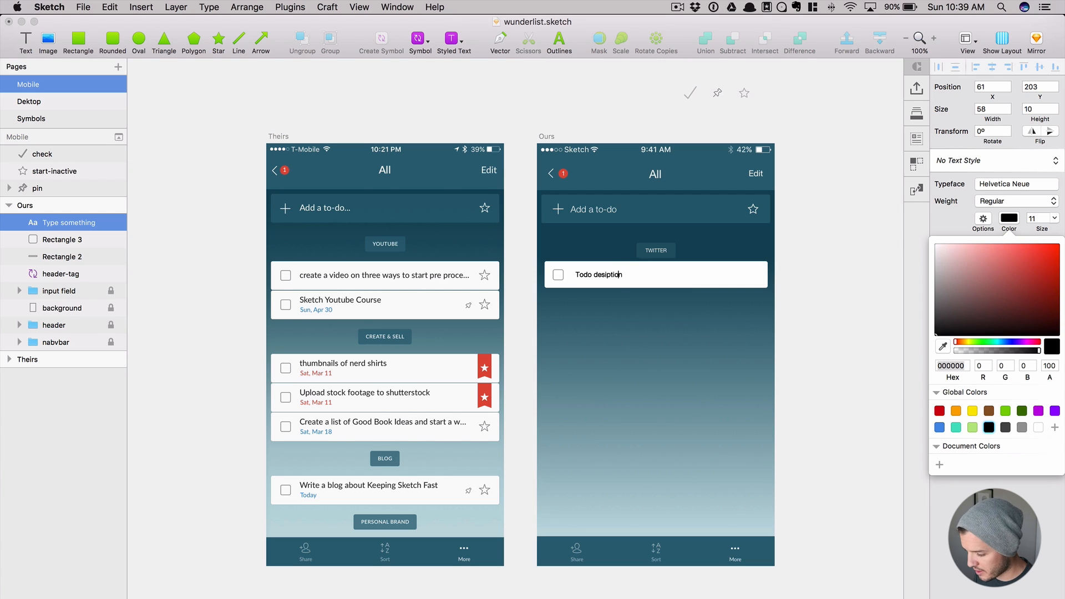
{"action": "type", "text": "ci"}
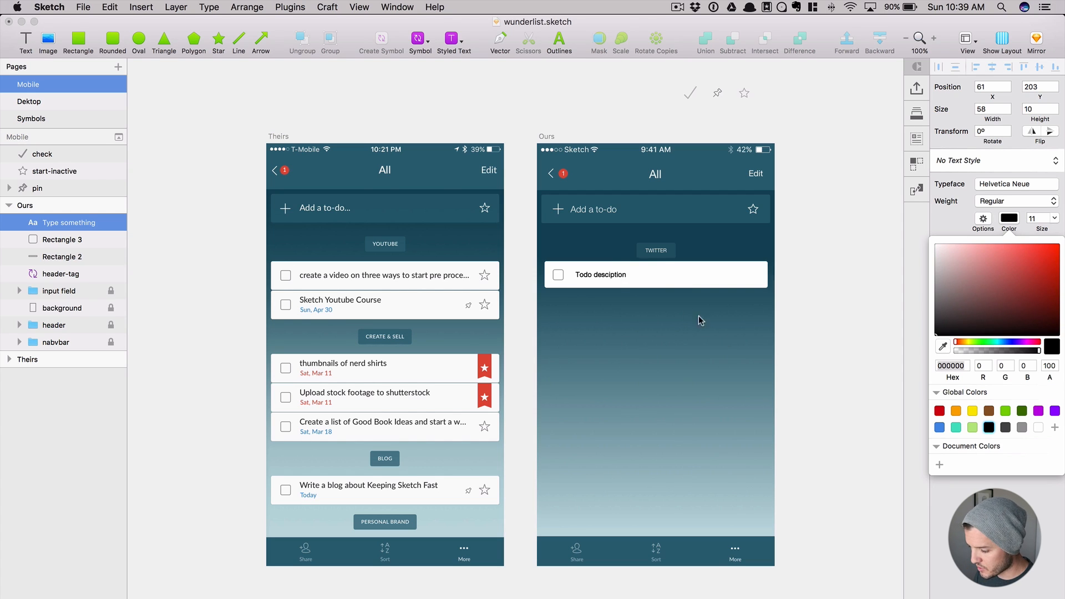
{"action": "key", "text": "Escape"}
{"action": "left_click", "coordinate": [628, 275]}
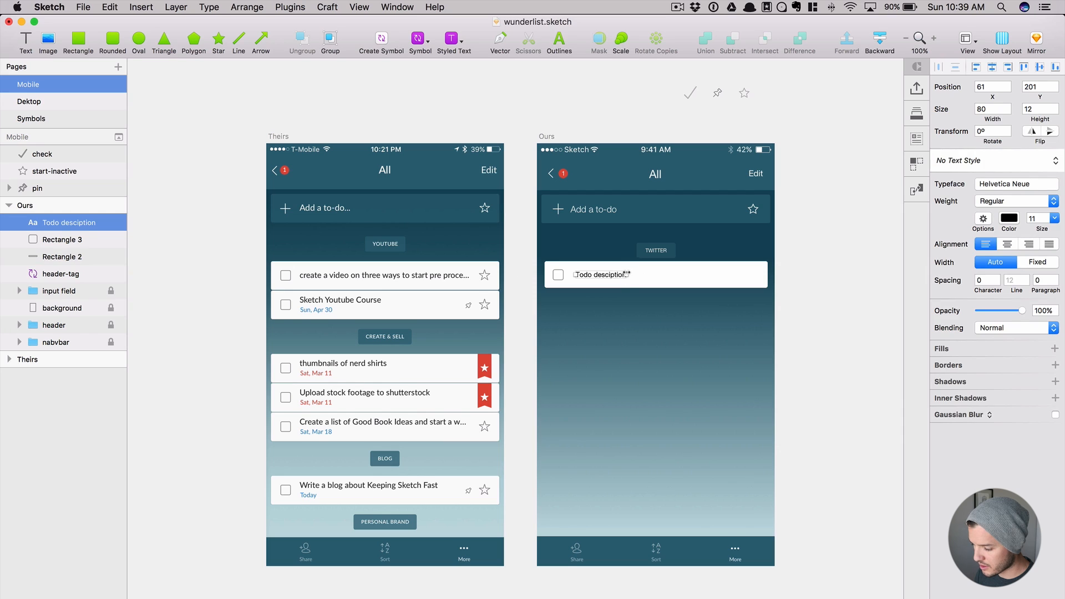
{"action": "double_click", "coordinate": [627, 274]}
{"action": "left_click", "coordinate": [627, 274]}
{"action": "type", "text": "goes here"}
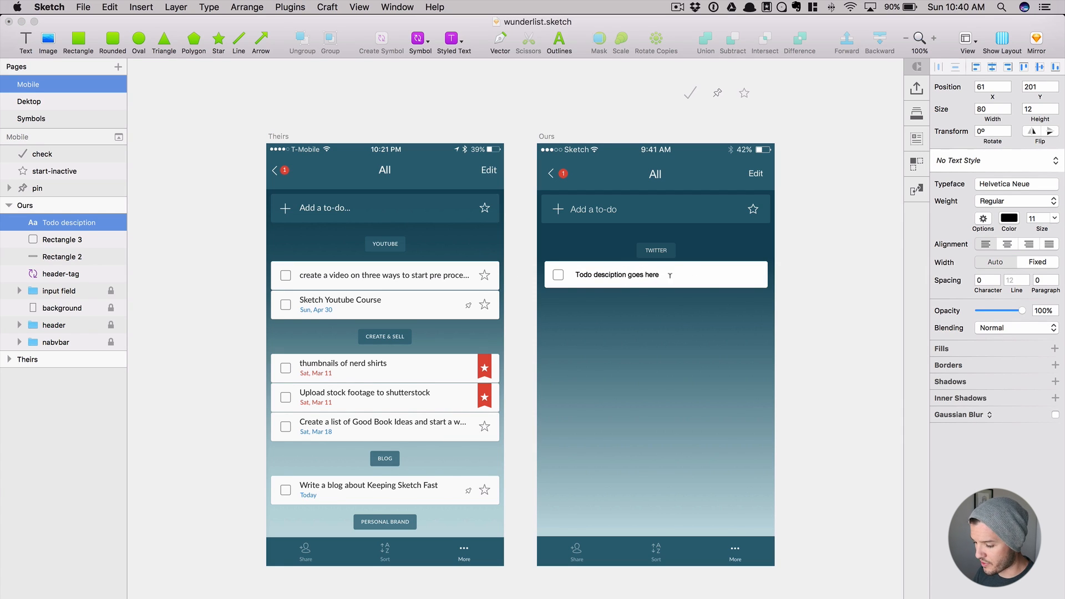
{"action": "key", "text": "Escape"}
- Align the to-do text, checkbox and white row rectangle to a common vertical middle, and reselect the text layer
{"action": "left_click", "coordinate": [721, 280], "text": "shift"}
{"action": "left_click", "coordinate": [556, 276], "text": "shift"}
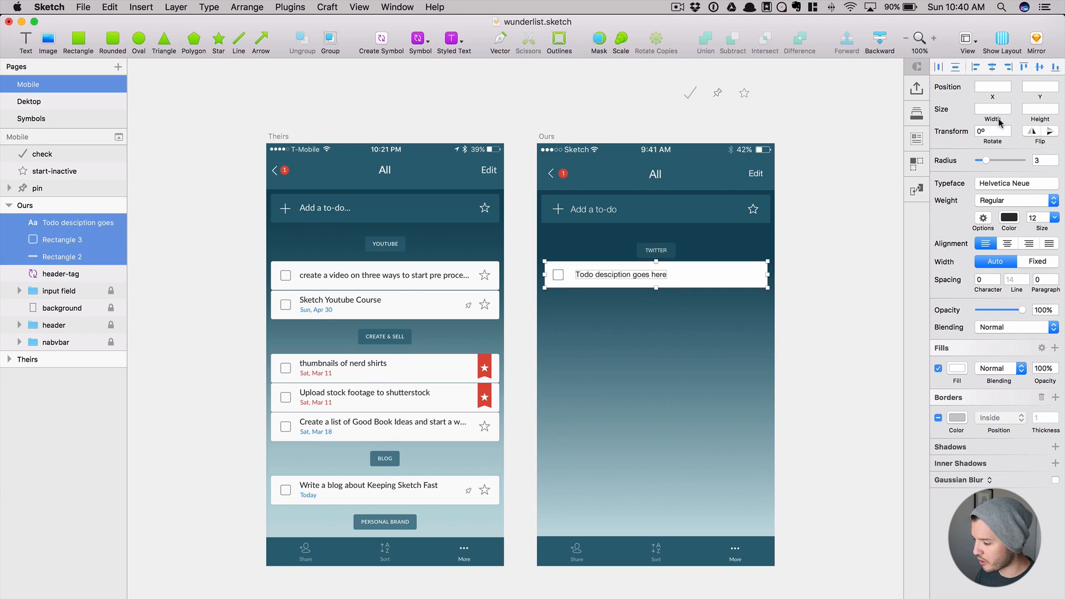
{"action": "left_click", "coordinate": [841, 211]}
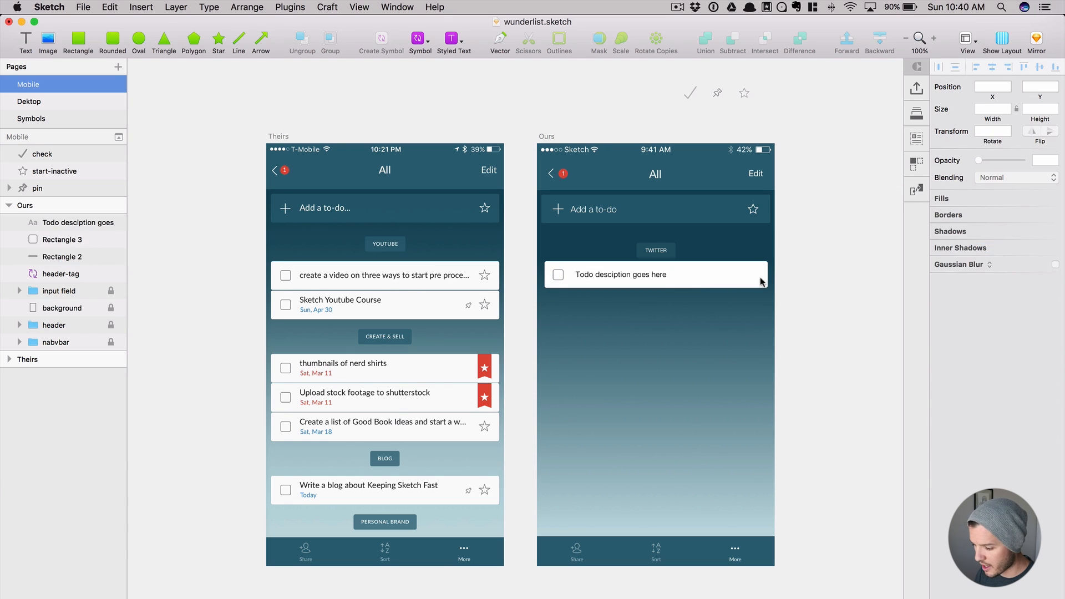
{"action": "left_click", "coordinate": [651, 274]}
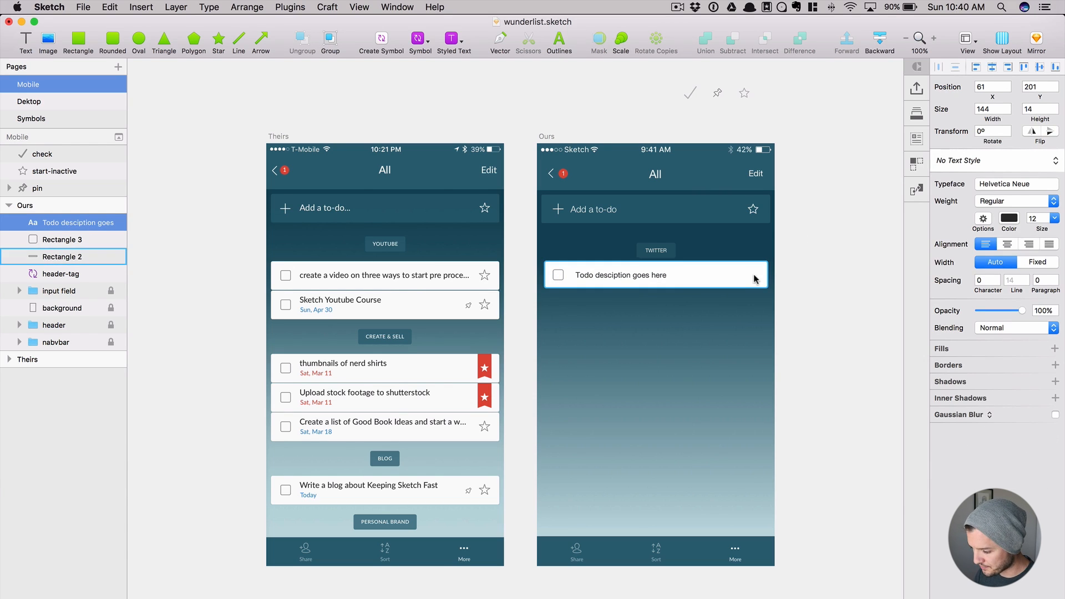
- Move the loose start-inactive star into the right end of the white to-do row, at X 335, Y 199
{"action": "left_click_drag", "start_coordinate": [737, 98], "coordinate": [746, 280]}
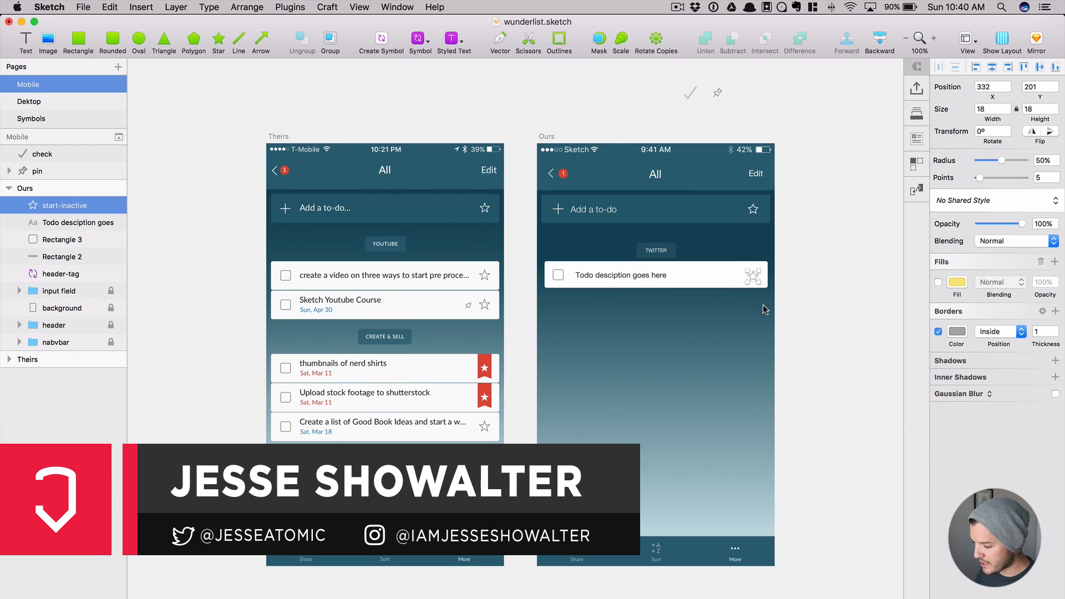
{"action": "key", "text": "Up"}
{"action": "key", "text": "Up"}
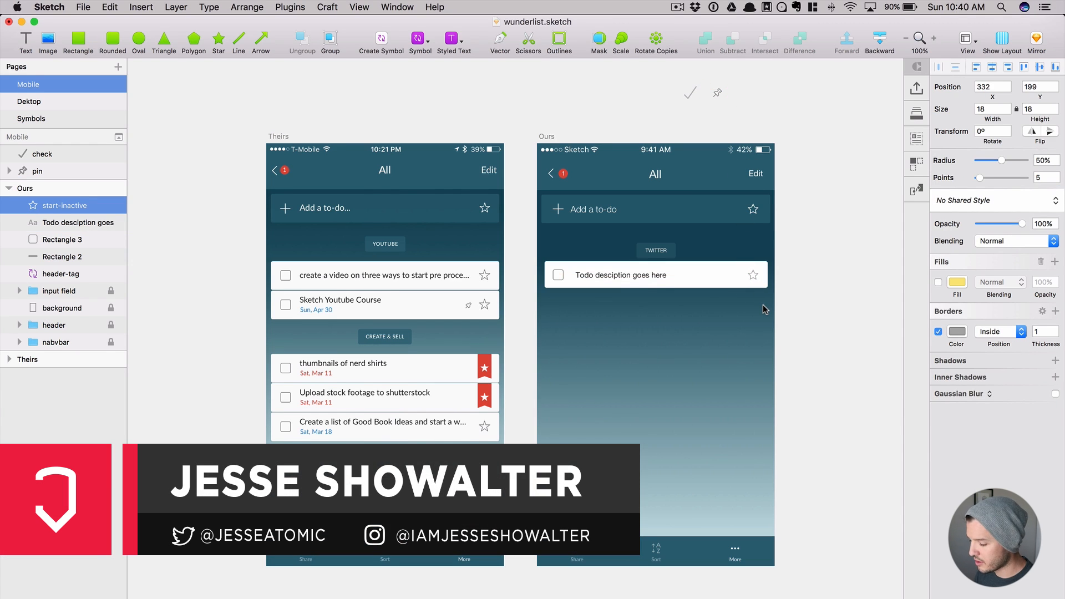
{"action": "key", "text": "Right"}
{"action": "key", "text": "Right"}
{"action": "key", "text": "Right"}
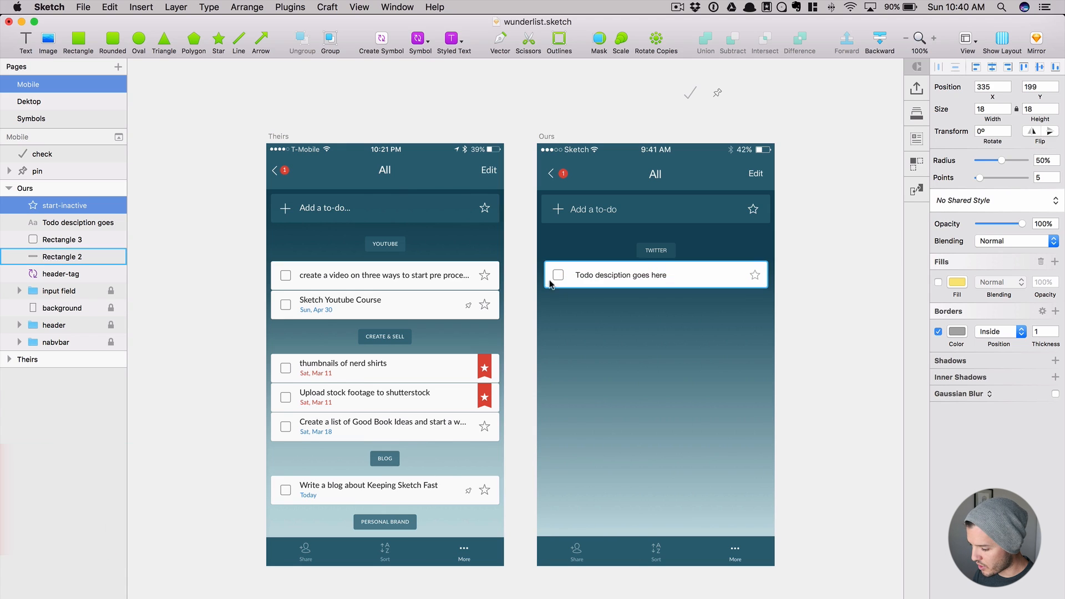
- Shift the checkbox 2 px right in the white row and the to-do text slightly left towards it
{"action": "left_click", "coordinate": [557, 275]}
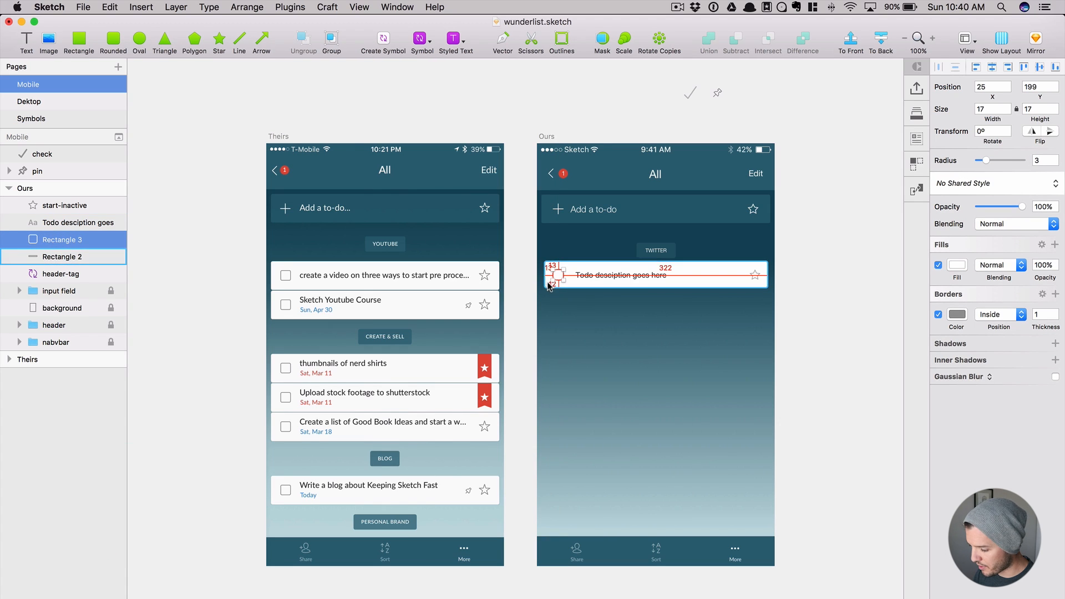
{"action": "key", "text": "Right"}
{"action": "key", "text": "Right"}
{"action": "left_click", "coordinate": [605, 277]}
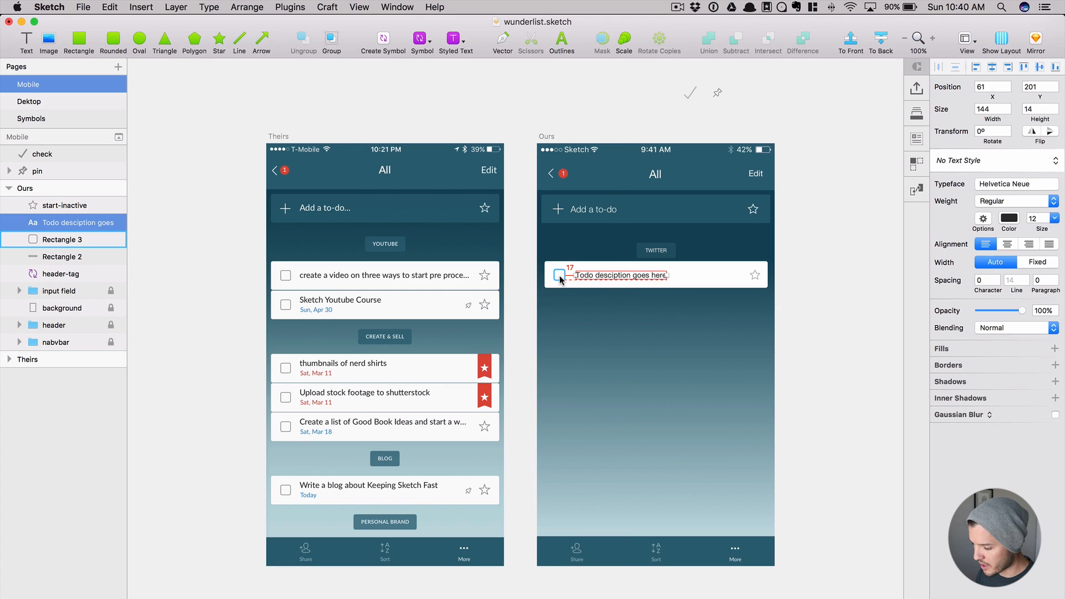
- Shift the star in the white row 4 px left, to X 331
{"action": "left_click", "coordinate": [755, 275]}
{"action": "key", "text": "Left"}
{"action": "key", "text": "Left"}
{"action": "key", "text": "Left"}
{"action": "key", "text": "Left"}
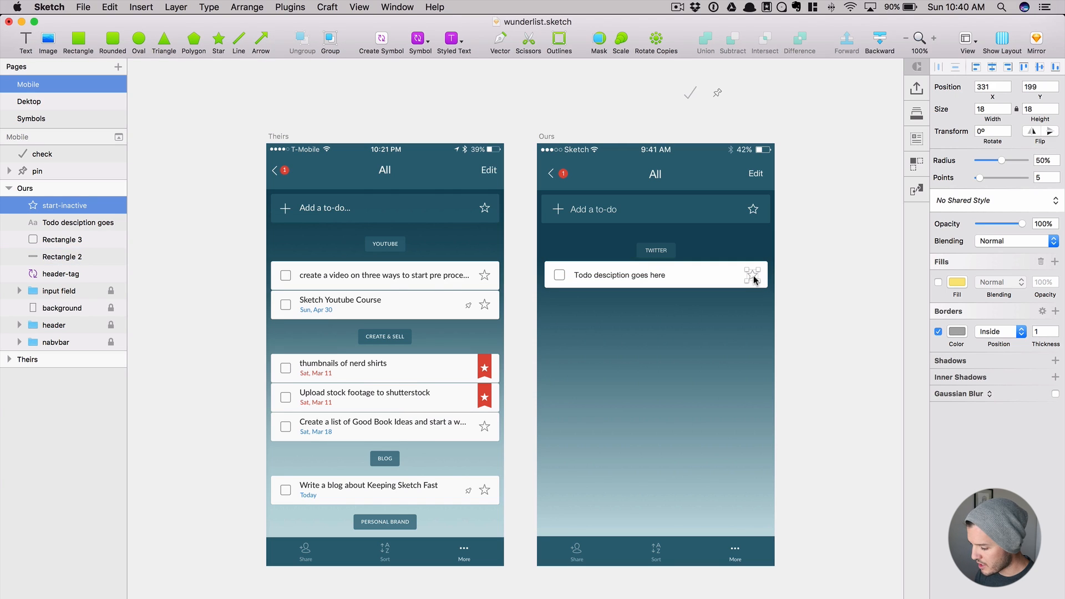
- Scale the row's star from its centre to 20 px wide and 20 px high
{"action": "key", "text": "super+k"}
{"action": "key", "text": "Tab"}
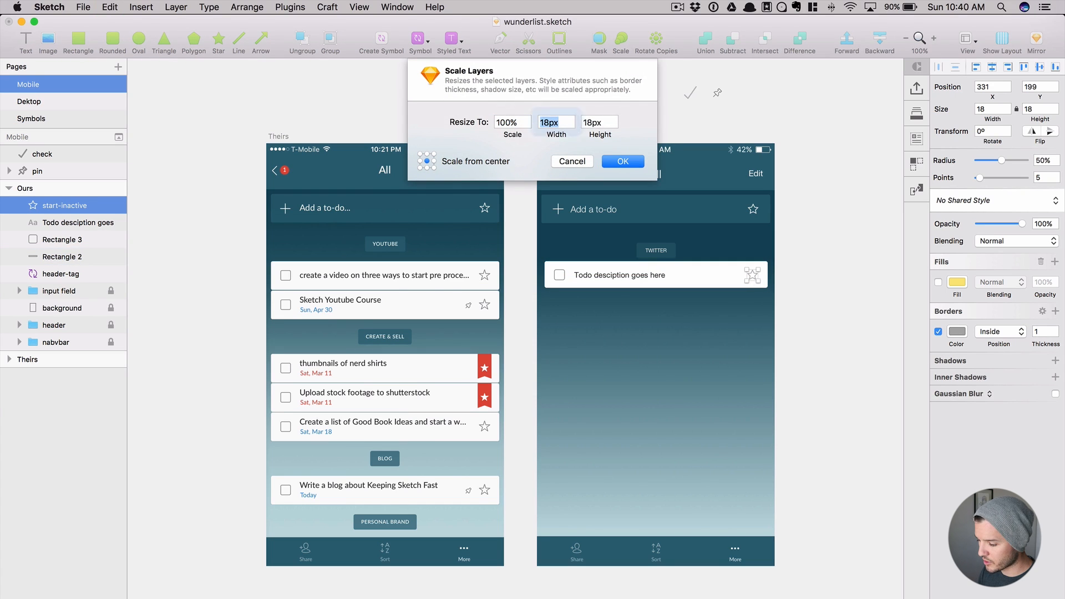
{"action": "key", "text": "Up"}
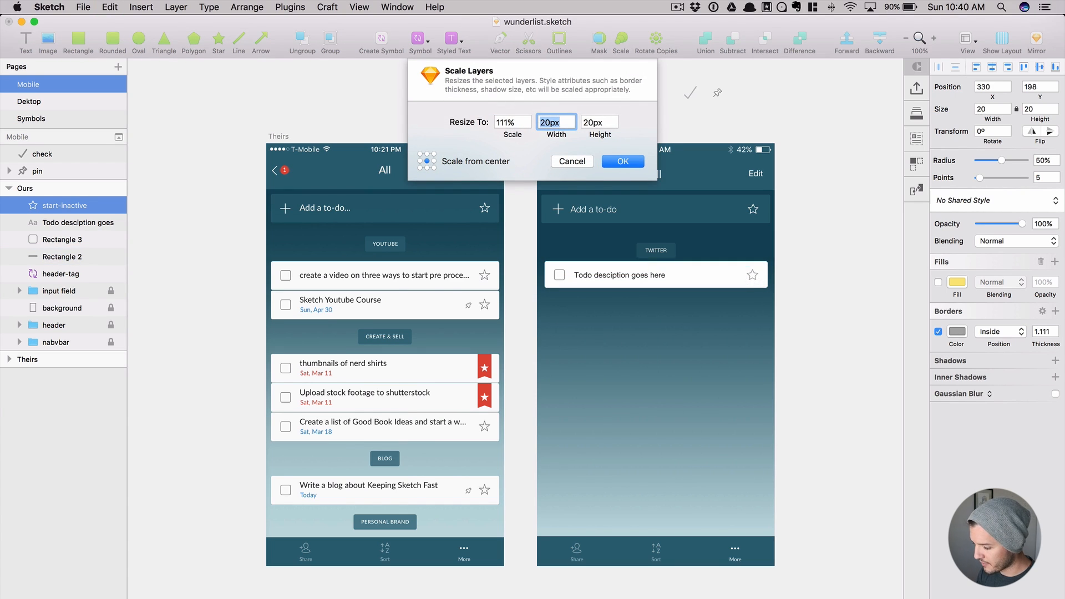
{"action": "key", "text": "Return"}
- Set the star's border colour to 979797 by sampling the checkbox outline
{"action": "left_click", "coordinate": [957, 331]}
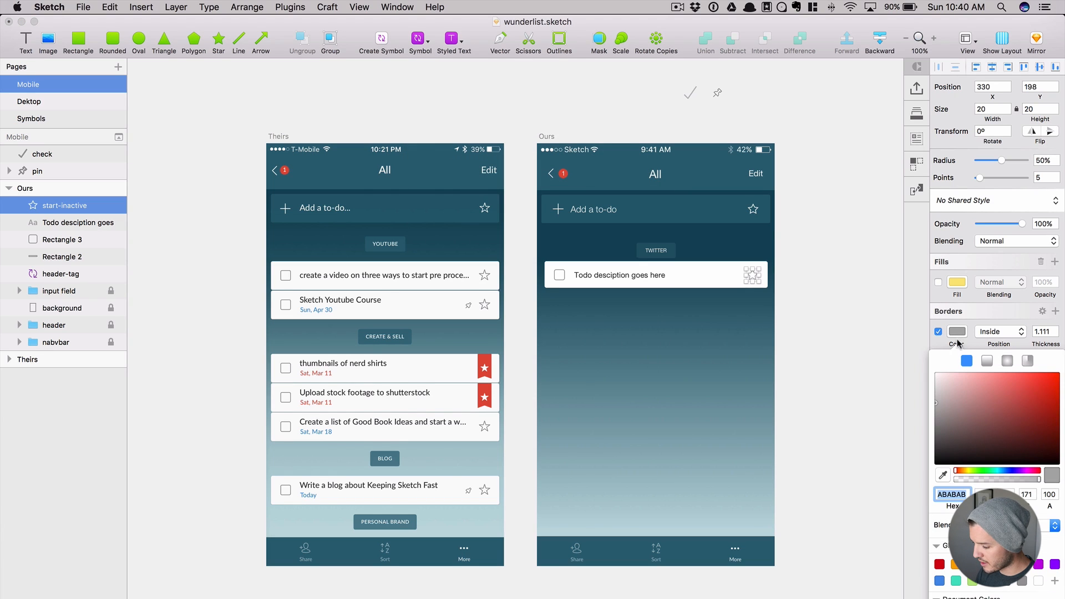
{"action": "left_click", "coordinate": [942, 475]}
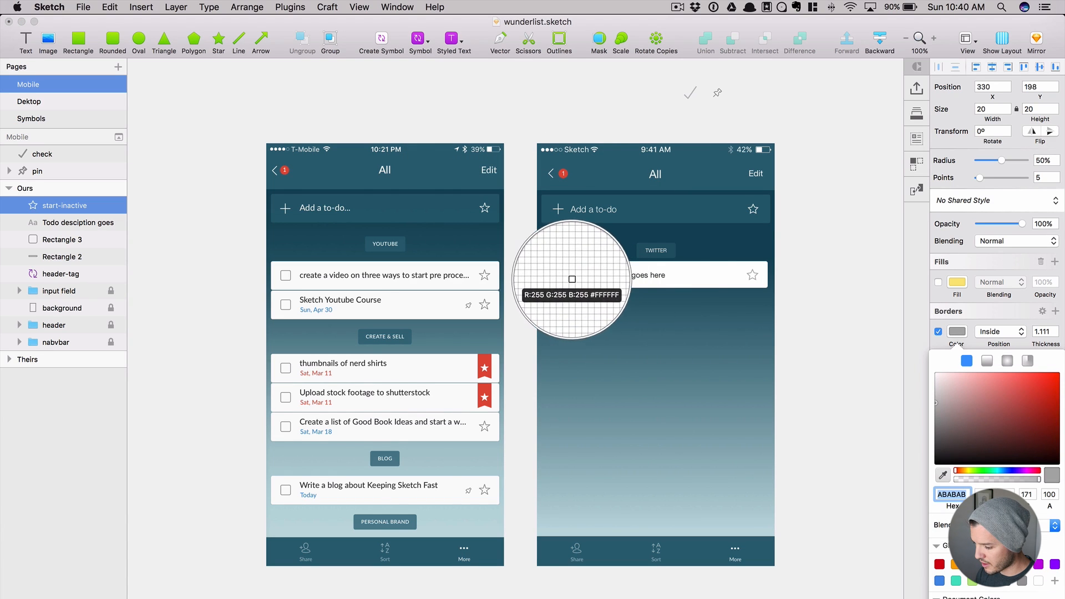
{"action": "left_click", "coordinate": [564, 274]}
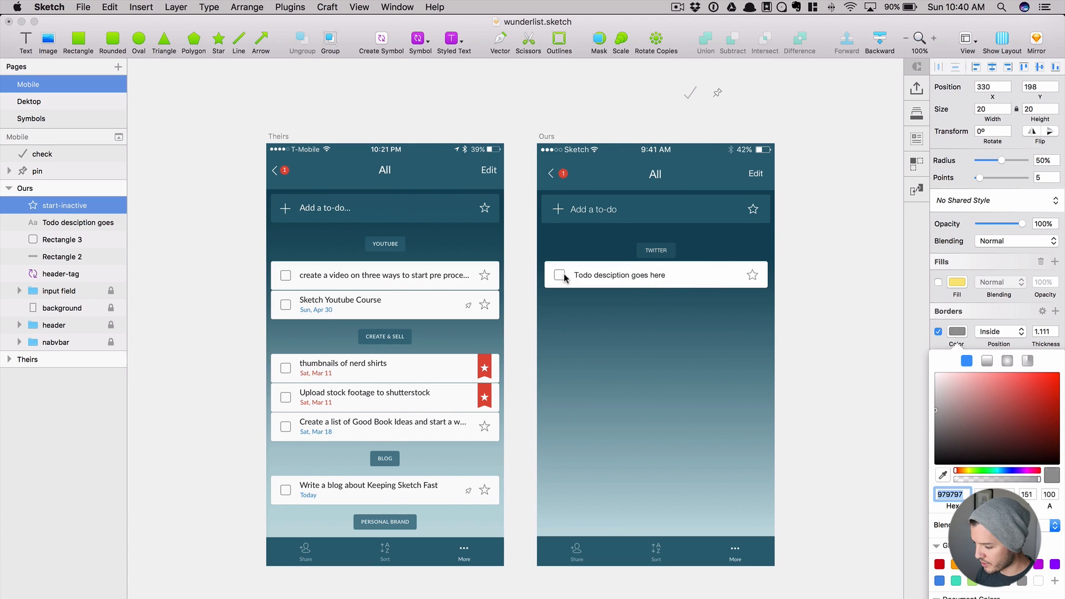
- Align the star, to-do text, checkbox and white row rectangle to a common vertical middle
{"action": "left_click", "coordinate": [819, 301]}
{"action": "left_click_drag", "start_coordinate": [818, 304], "coordinate": [546, 261]}
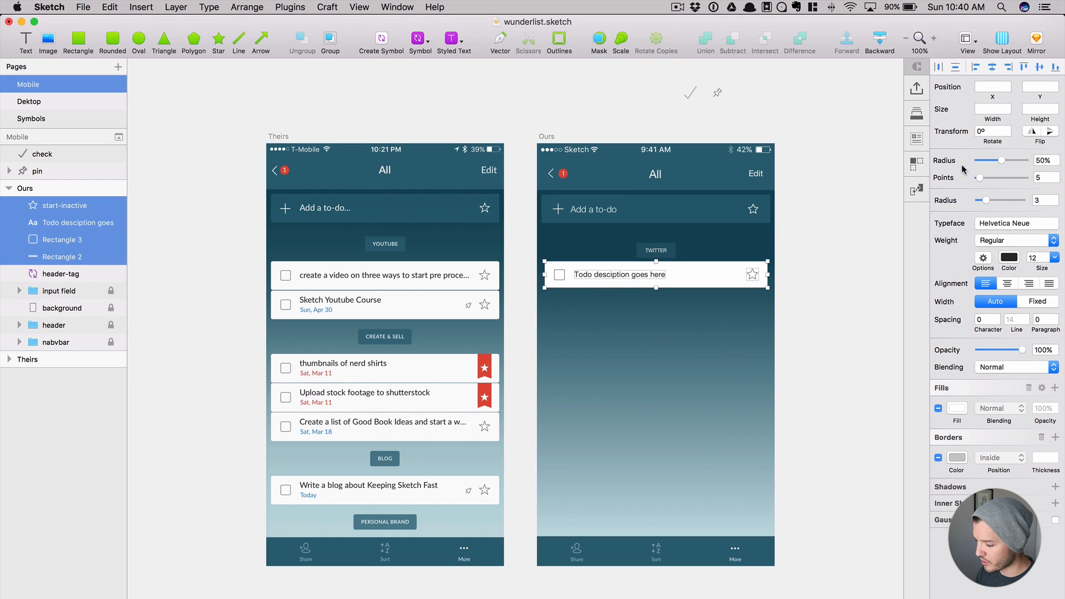
{"action": "left_click", "coordinate": [826, 266]}
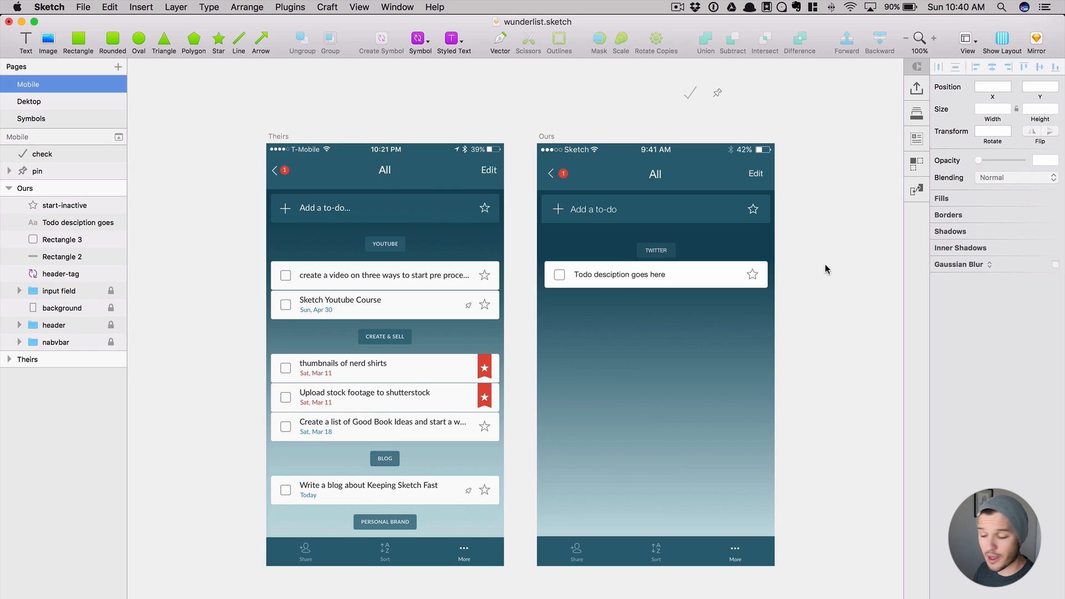
- Convert all four layers of the white row into a symbol named "todo", sent to the Symbols page
{"action": "left_click_drag", "start_coordinate": [814, 337], "coordinate": [531, 261]}
{"action": "left_click", "coordinate": [382, 38]}
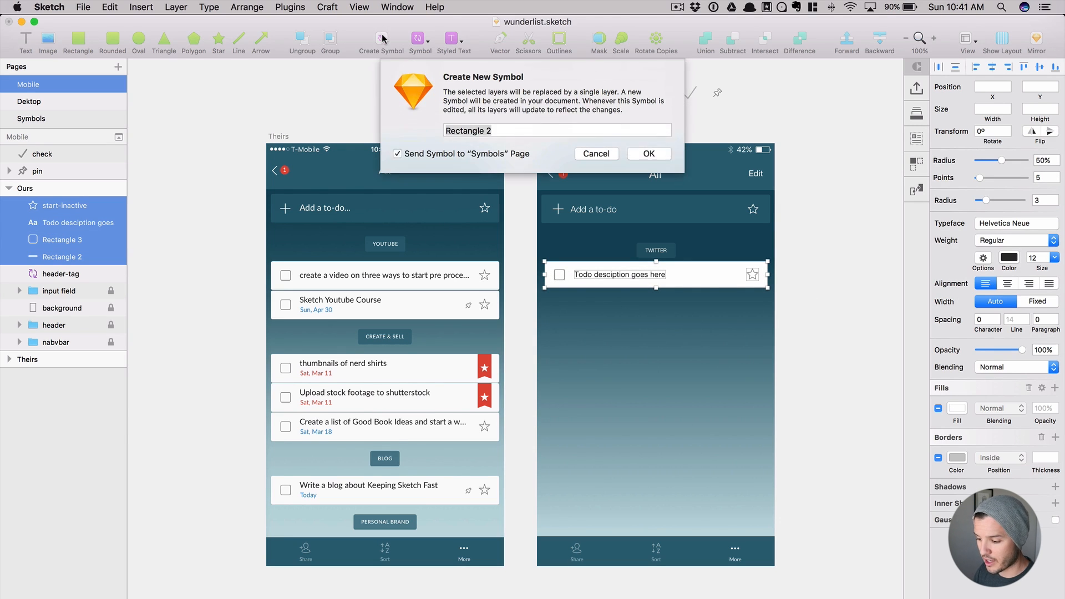
{"action": "type", "text": "todo"}
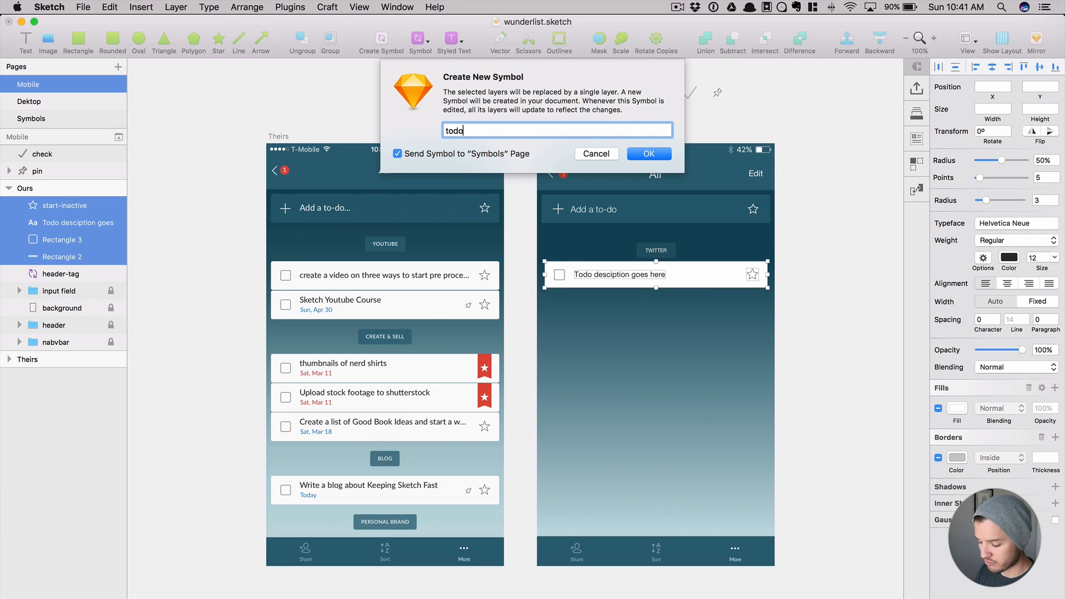
{"action": "key", "text": "Return"}
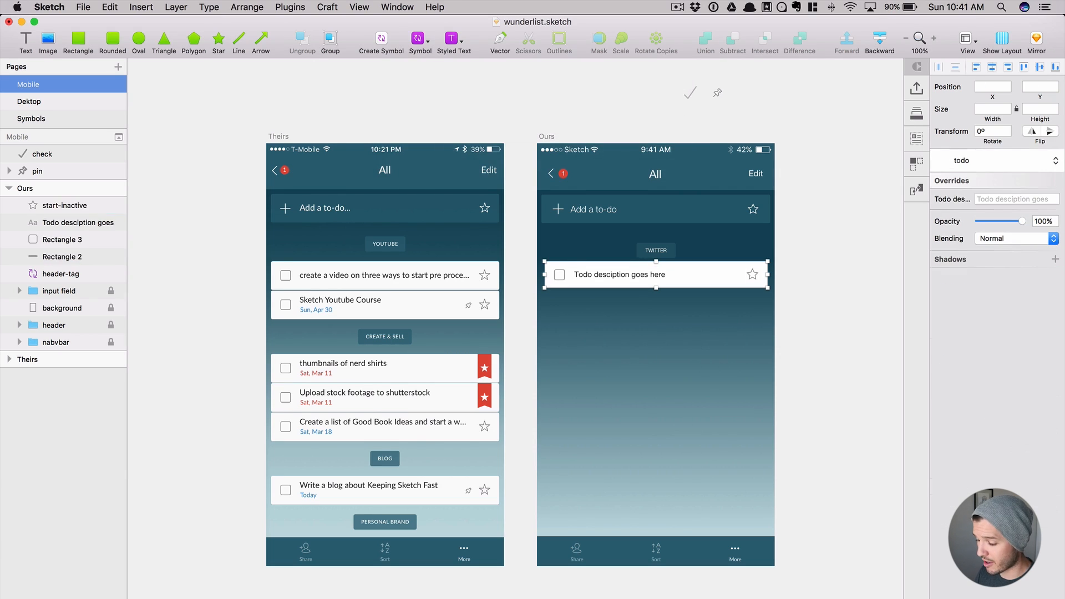
- Duplicate the todo row below the original and override the copy's text with "kjsdhfkj sdhfjksdh"
{"action": "left_click_drag", "start_coordinate": [720, 274], "coordinate": [720, 318]}
{"action": "left_click", "coordinate": [702, 332]}
{"action": "left_click", "coordinate": [700, 328]}
{"action": "left_click", "coordinate": [1006, 198]}
{"action": "type", "text": "kjsdhfkj sdhfjksdh"}
{"action": "key", "text": "Return"}
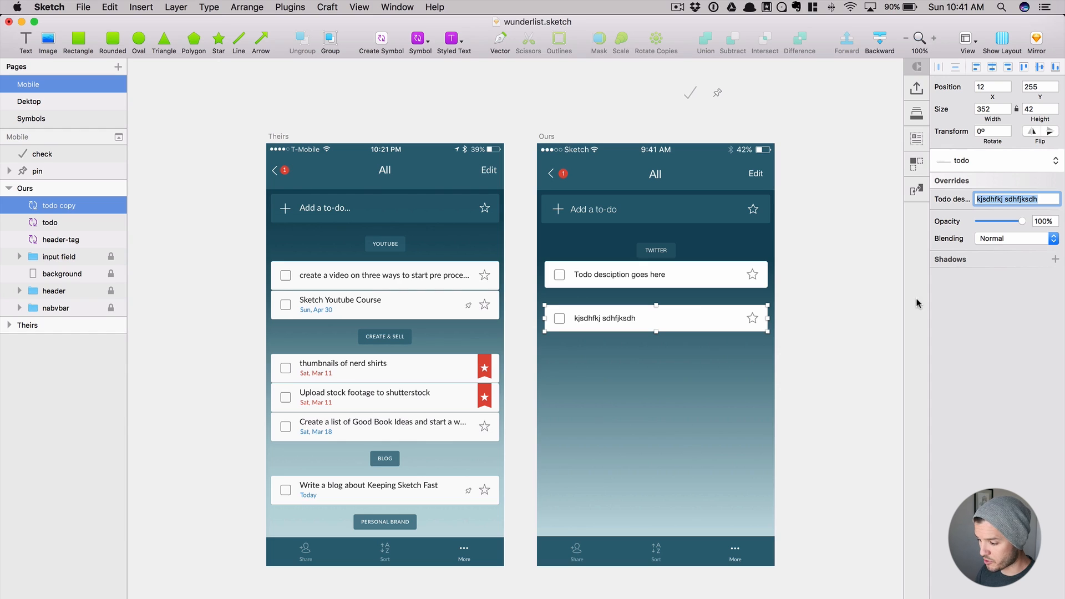
- Delete the duplicated todo row from the Ours artboard
{"action": "left_click", "coordinate": [881, 309]}
{"action": "left_click", "coordinate": [759, 312]}
{"action": "key", "text": "BackSpace"}
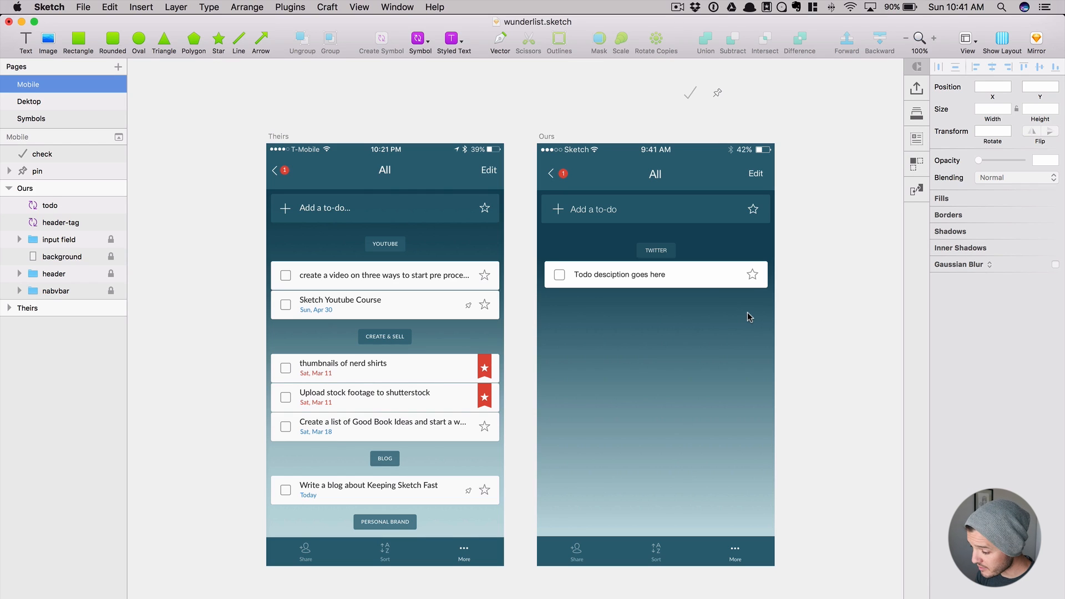
- Open the source of the todo symbol for editing on the Symbols page
{"action": "double_click", "coordinate": [703, 278]}
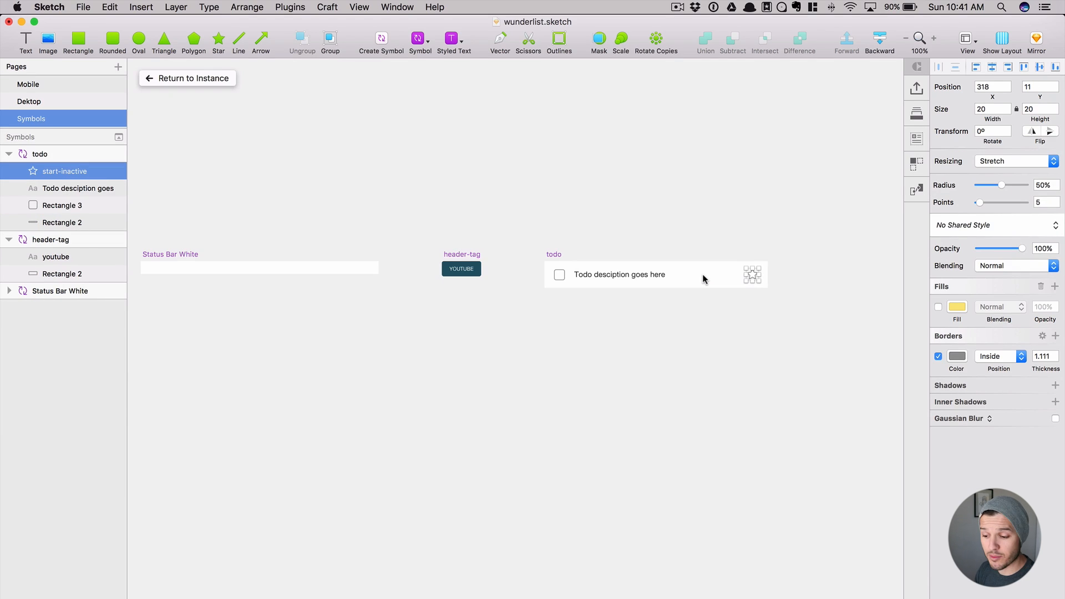
{"action": "left_click", "coordinate": [544, 211]}
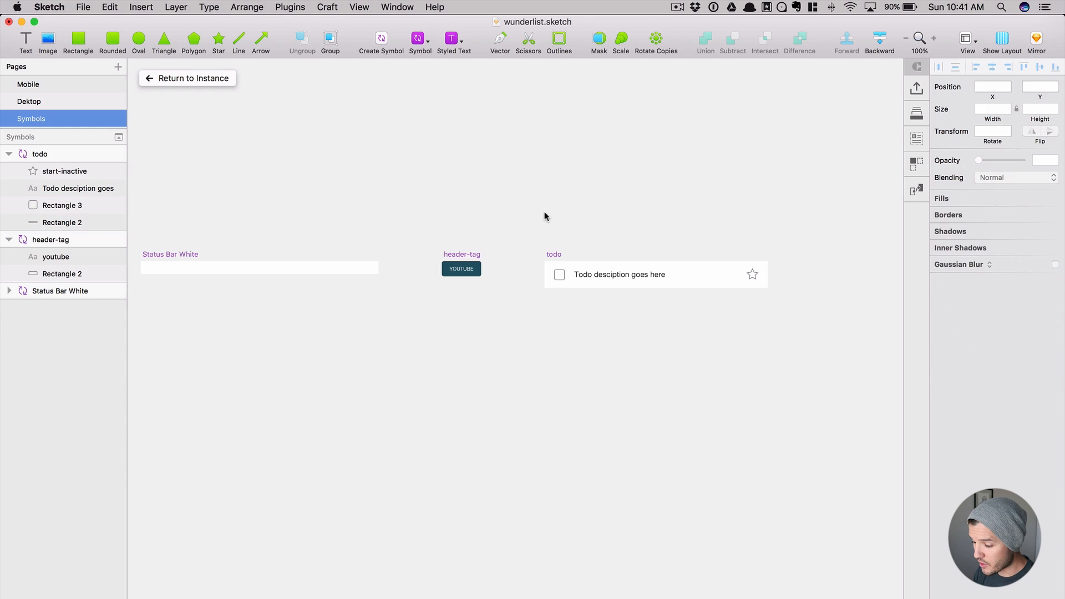
{"action": "left_click", "coordinate": [552, 254]}
{"action": "left_click_drag", "start_coordinate": [520, 220], "coordinate": [837, 376]}
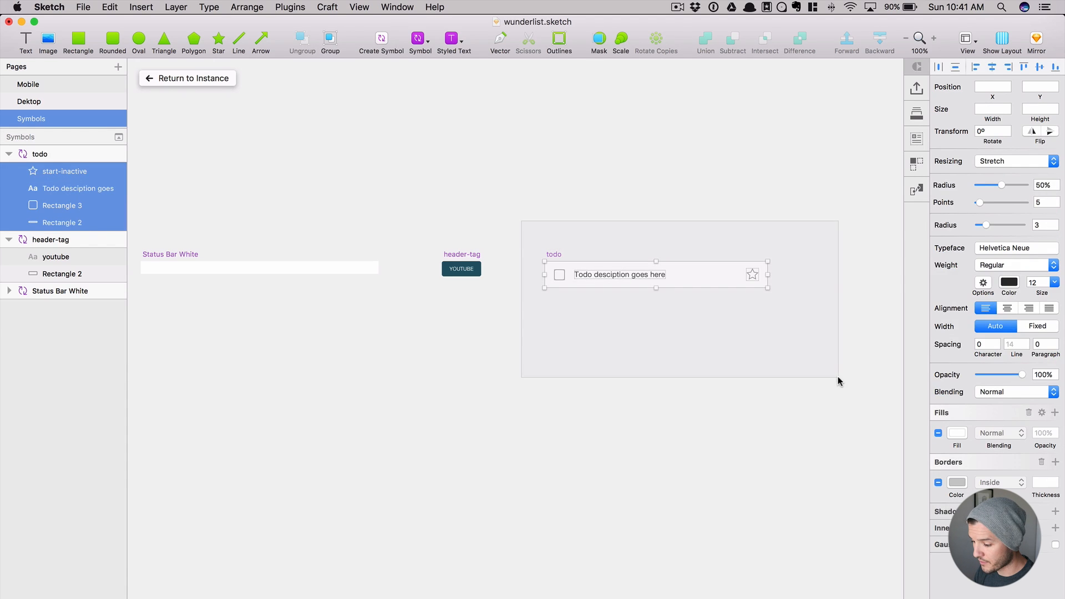
{"action": "left_click", "coordinate": [747, 355]}
{"action": "left_click_drag", "start_coordinate": [468, 198], "coordinate": [835, 367]}
{"action": "left_click", "coordinate": [533, 296]}
{"action": "left_click_drag", "start_coordinate": [500, 216], "coordinate": [798, 330]}
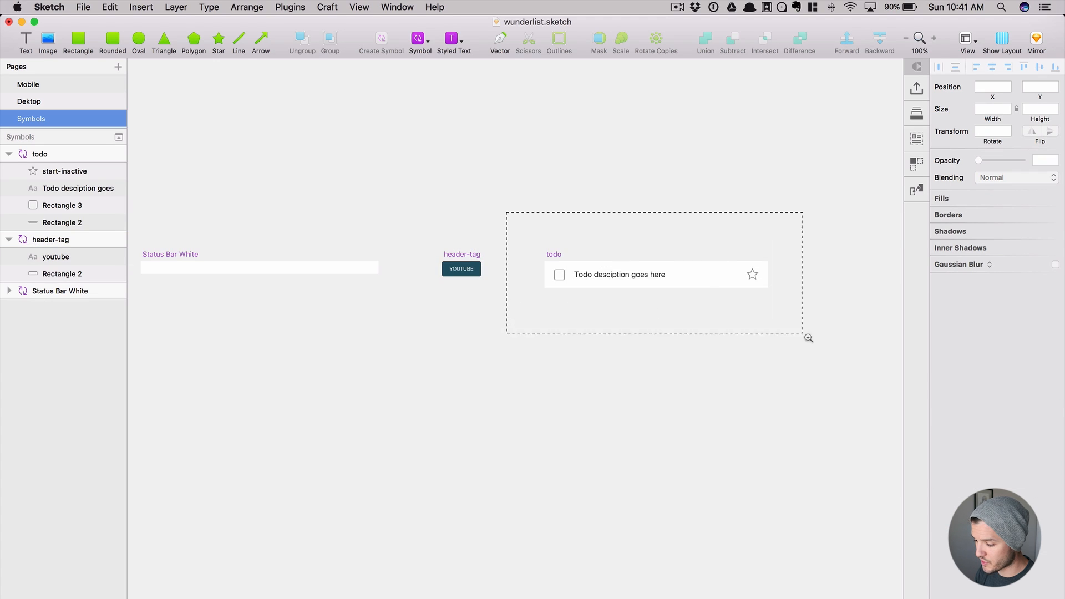
{"action": "left_click_drag", "start_coordinate": [441, 231], "coordinate": [467, 229]}
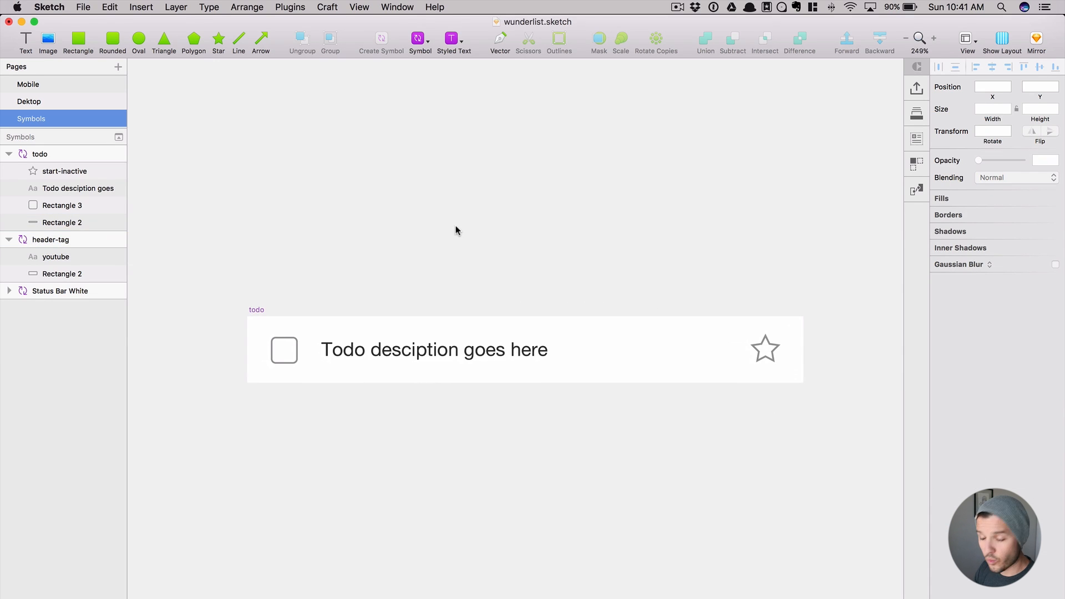
- Convert the checkbox inside the todo symbol into a nested symbol named "checkbox-unchecked"
{"action": "left_click", "coordinate": [292, 358]}
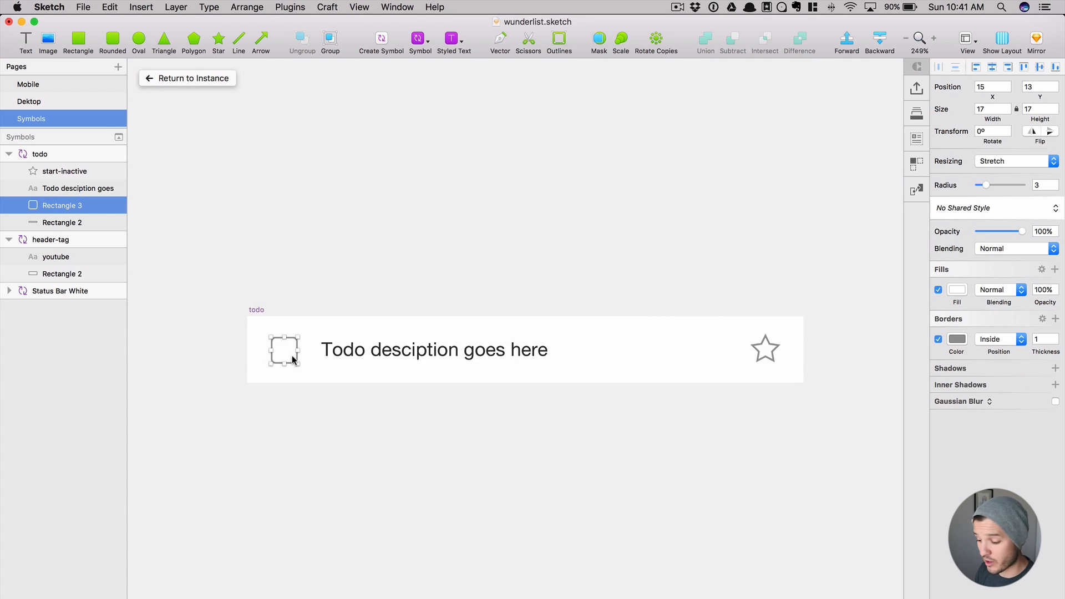
{"action": "left_click", "coordinate": [381, 39]}
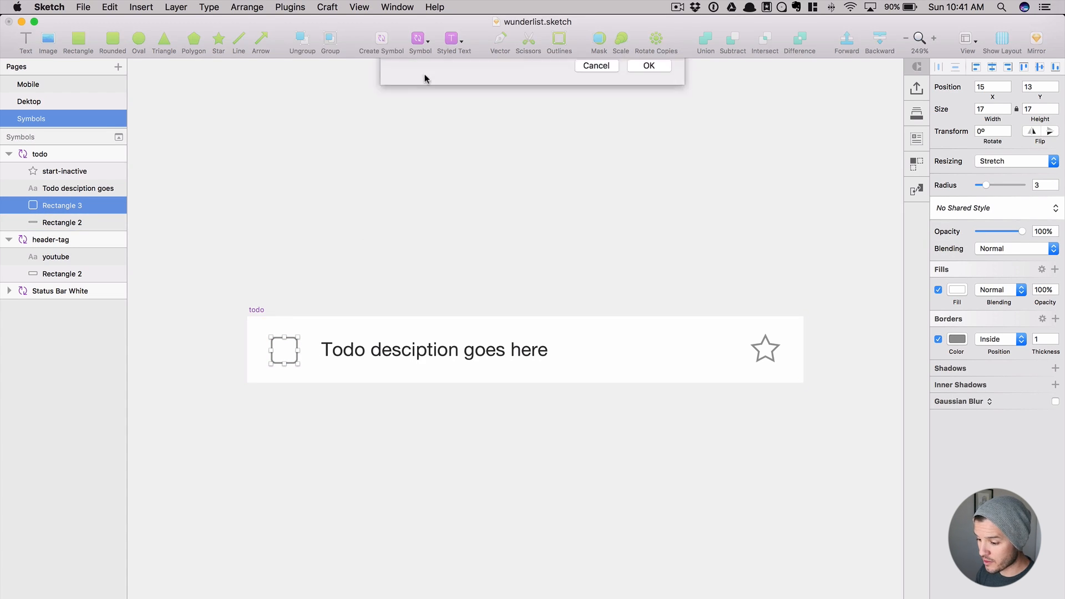
{"action": "type", "text": "checkbox-unchecked"}
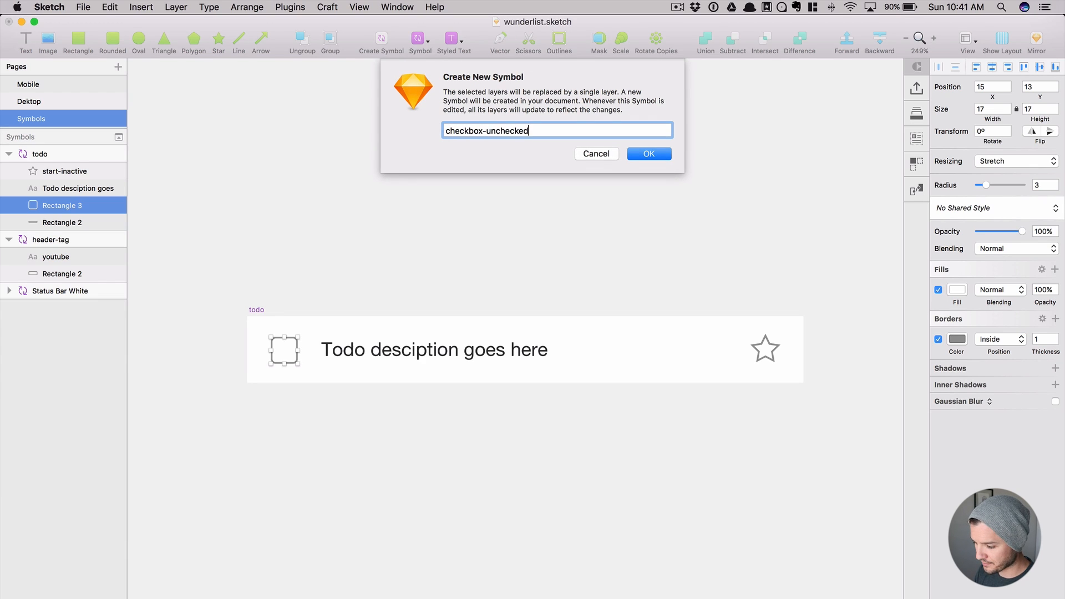
{"action": "key", "text": "Return"}
- Convert the star inside the todo symbol into a nested symbol named "star-unchecked"
{"action": "key", "text": "super+1"}
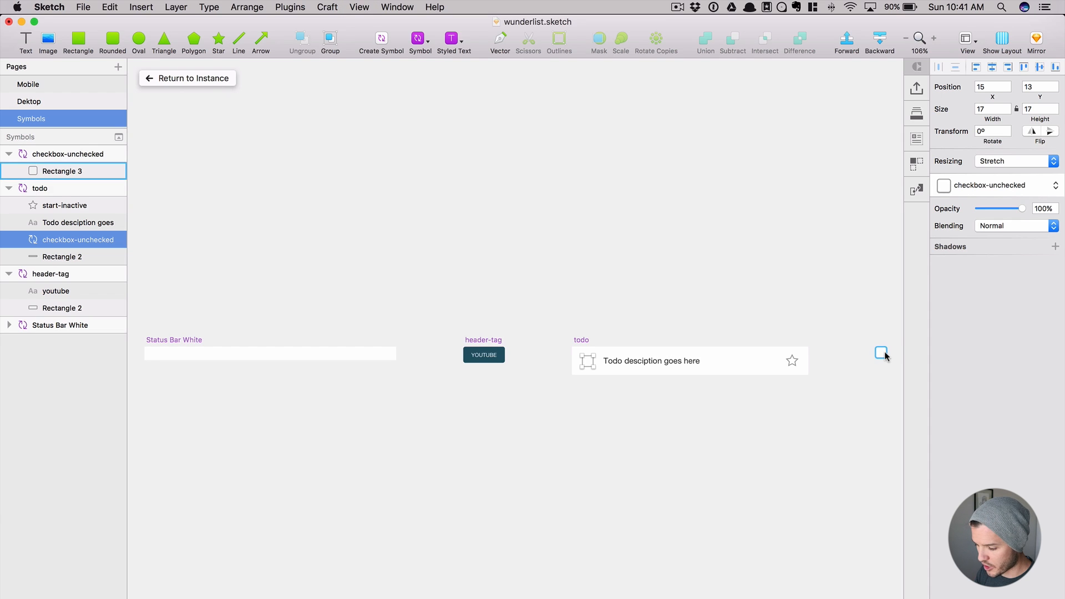
{"action": "left_click_drag", "start_coordinate": [866, 318], "coordinate": [885, 375]}
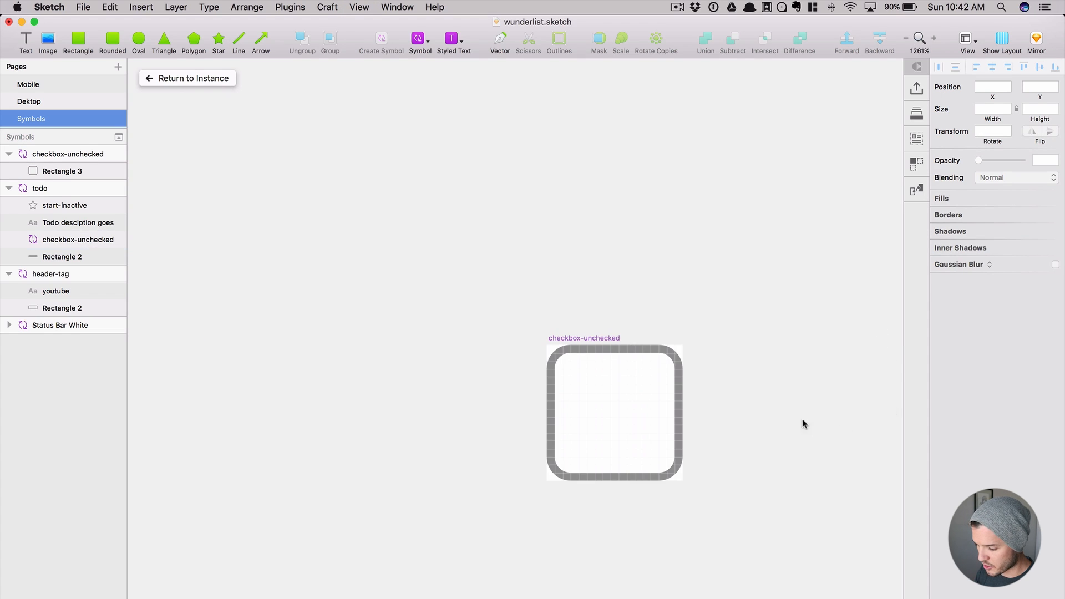
{"action": "key", "text": "super+minus"}
{"action": "left_click_drag", "start_coordinate": [316, 391], "coordinate": [692, 285]}
{"action": "left_click", "coordinate": [697, 344]}
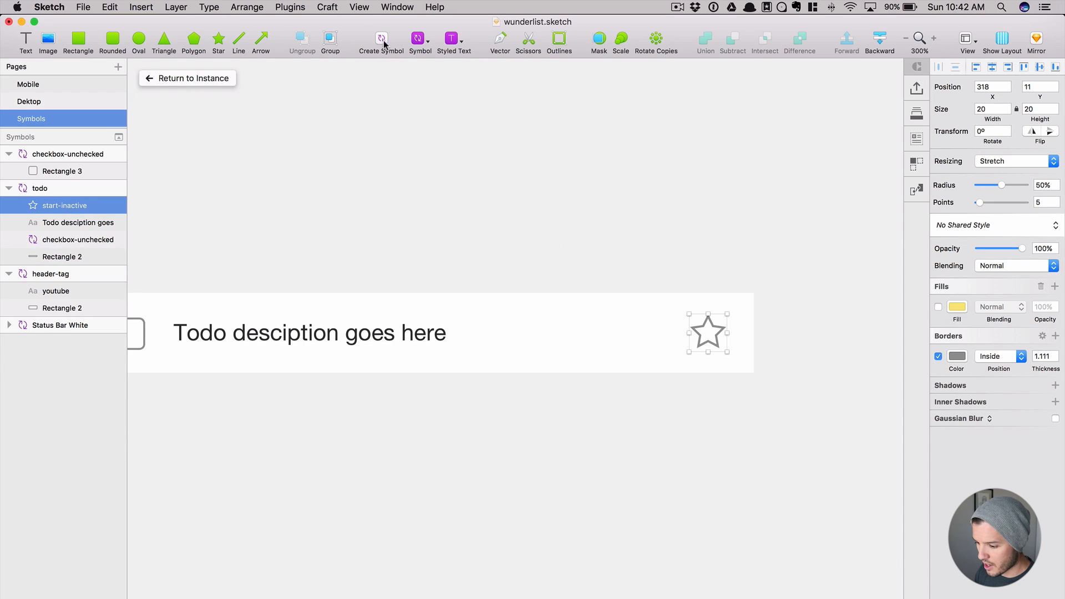
{"action": "left_click", "coordinate": [380, 40]}
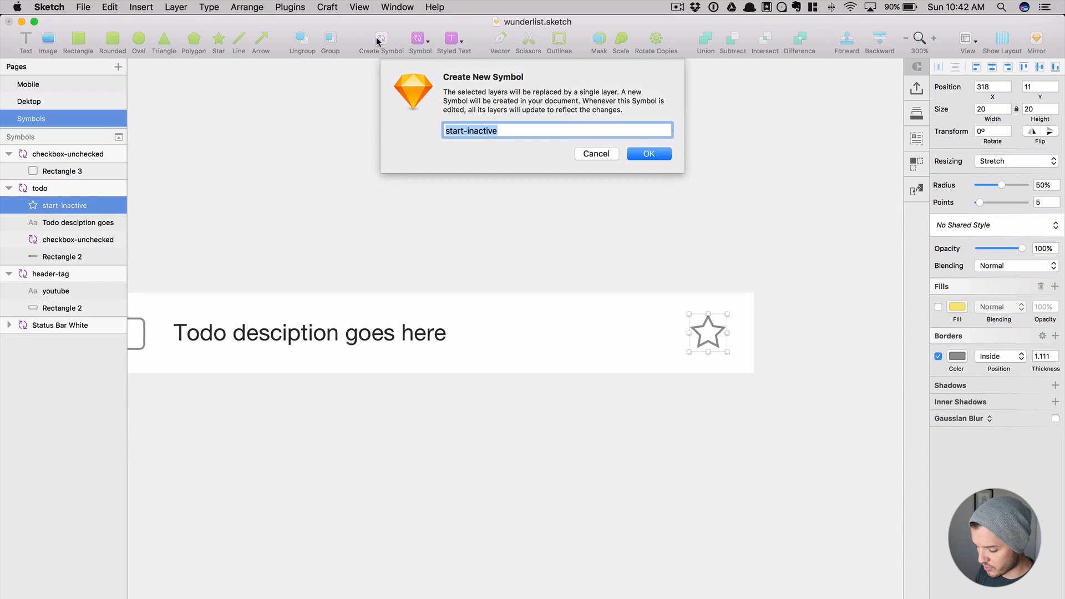
{"action": "type", "text": "star-unchecked"}
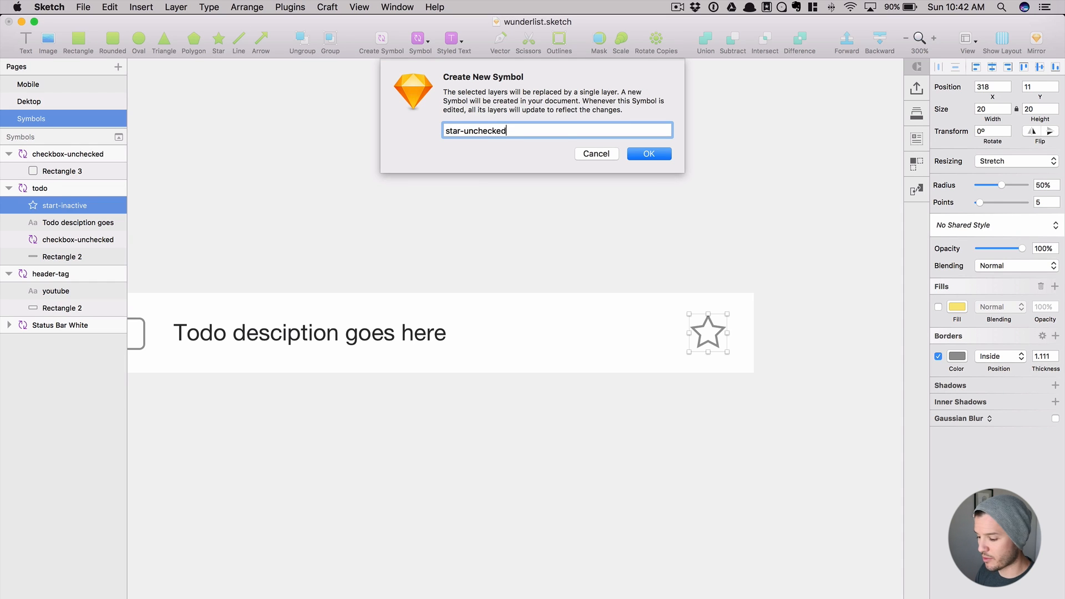
{"action": "key", "text": "Return"}
{"action": "left_click", "coordinate": [298, 159]}
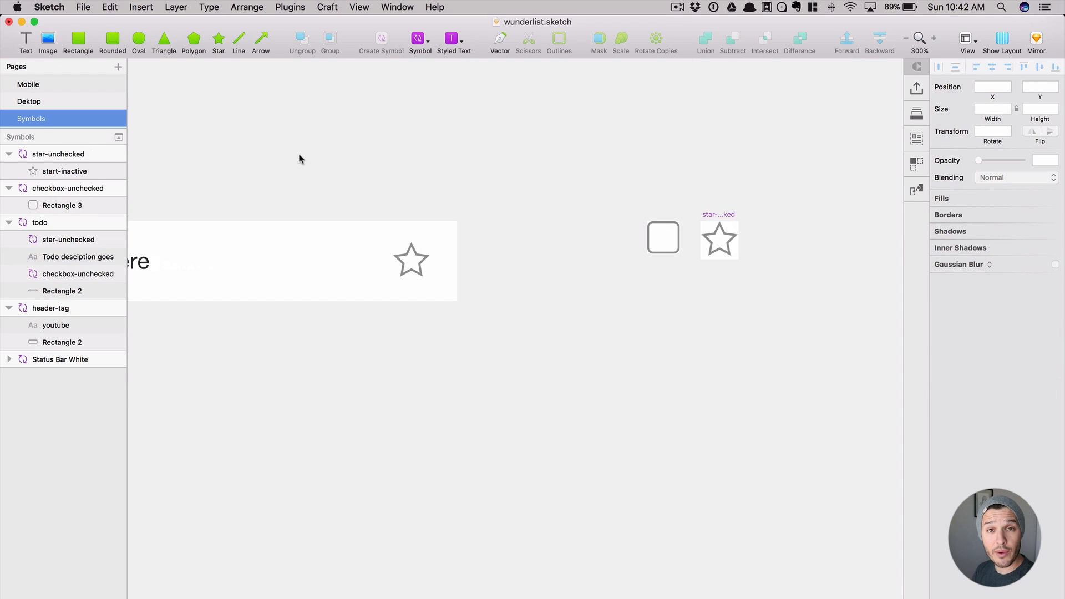
- Return to the Mobile page with the todo instance in the Ours artboard selected, showing its overrides
{"action": "scroll", "coordinate": [620, 161], "scroll_direction": "left", "scroll_amount": 6}
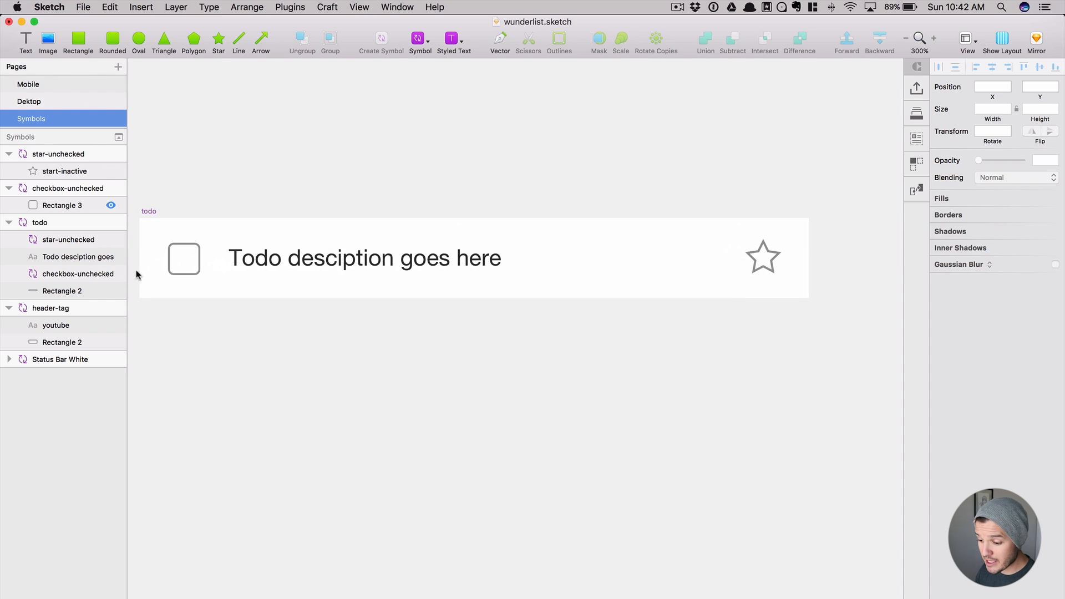
{"action": "left_click", "coordinate": [181, 251]}
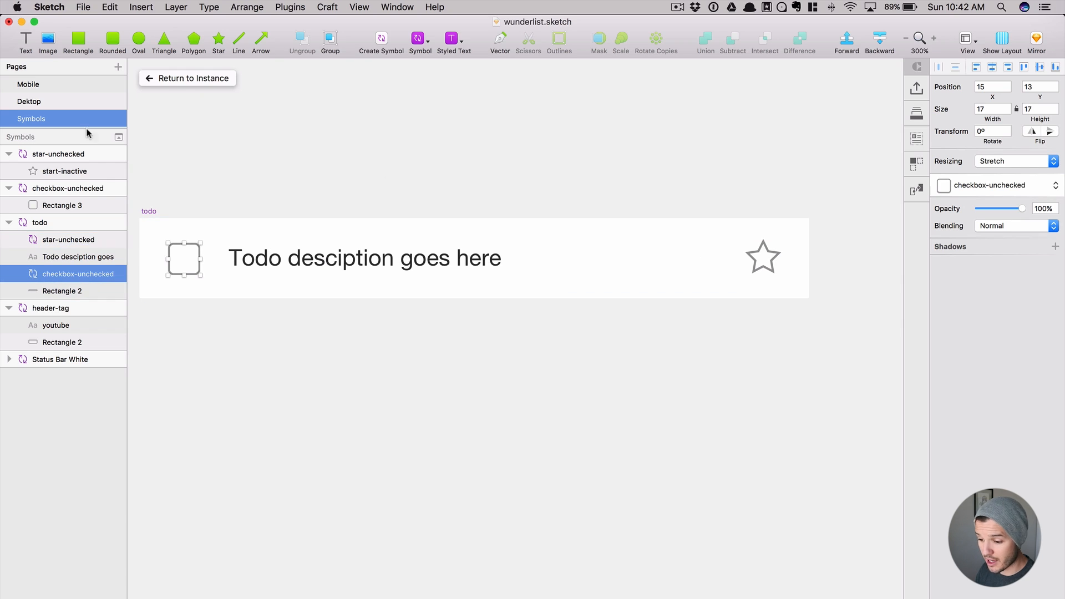
{"action": "left_click", "coordinate": [49, 90]}
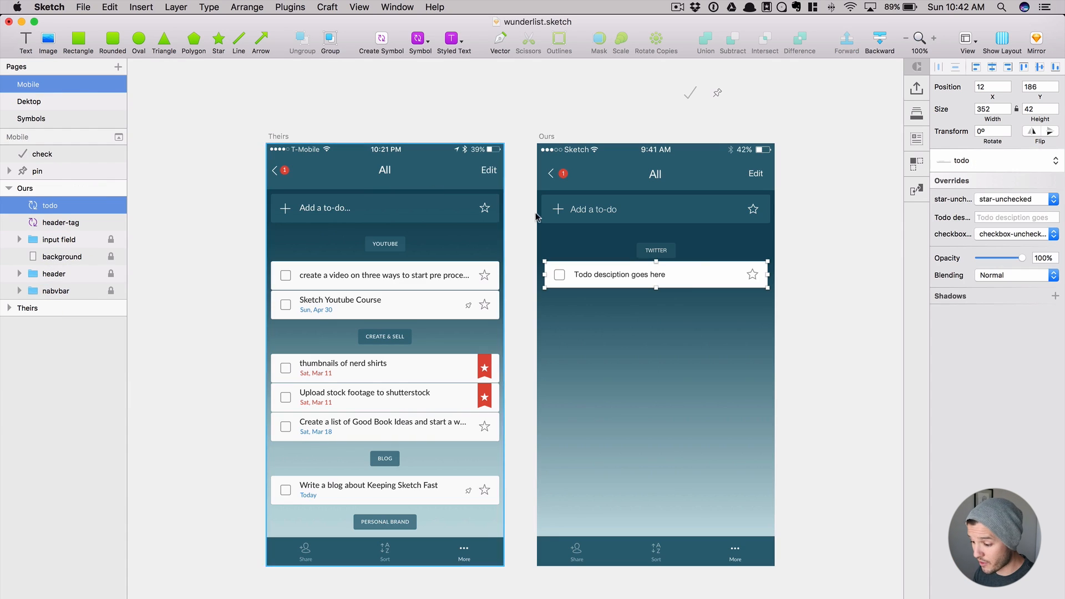
- Switch the todo instance's star override to None and back to star-unchecked
{"action": "left_click", "coordinate": [721, 282]}
{"action": "left_click", "coordinate": [721, 282]}
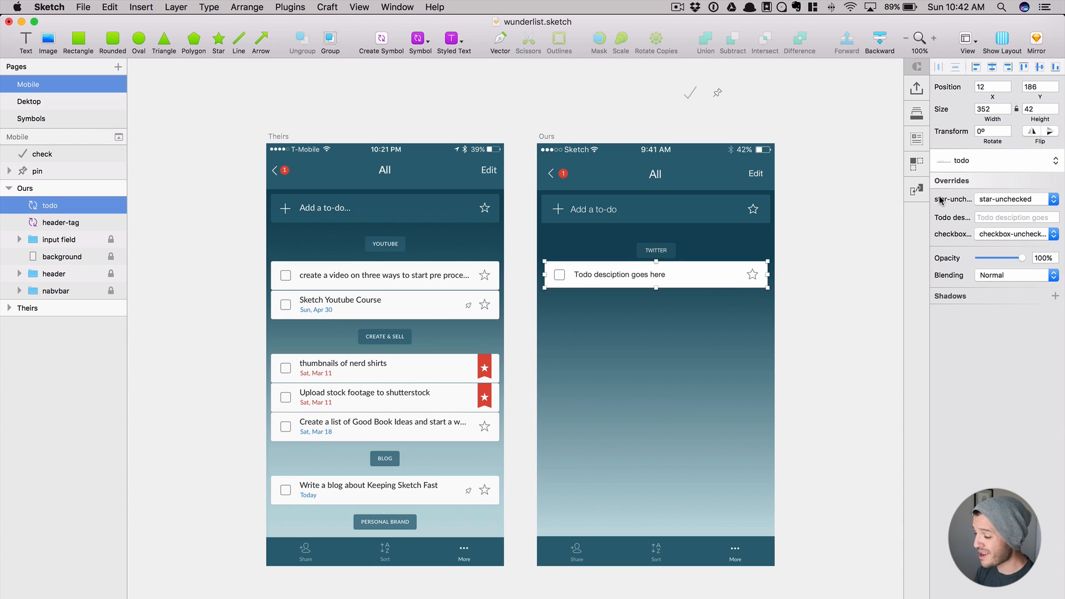
{"action": "left_click", "coordinate": [1015, 199]}
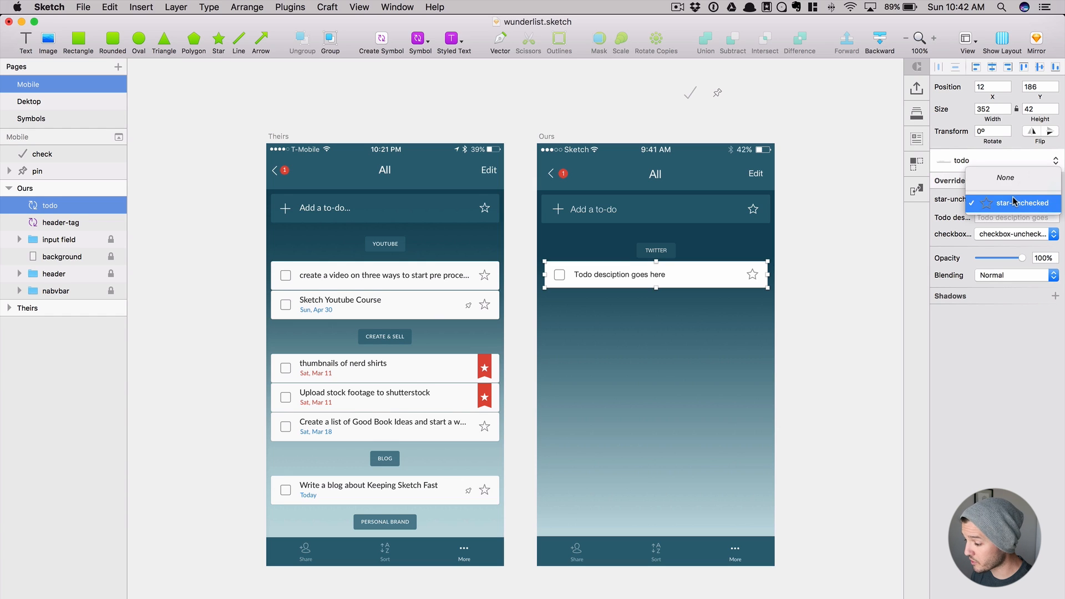
{"action": "left_click", "coordinate": [1017, 180]}
{"action": "left_click", "coordinate": [1015, 199]}
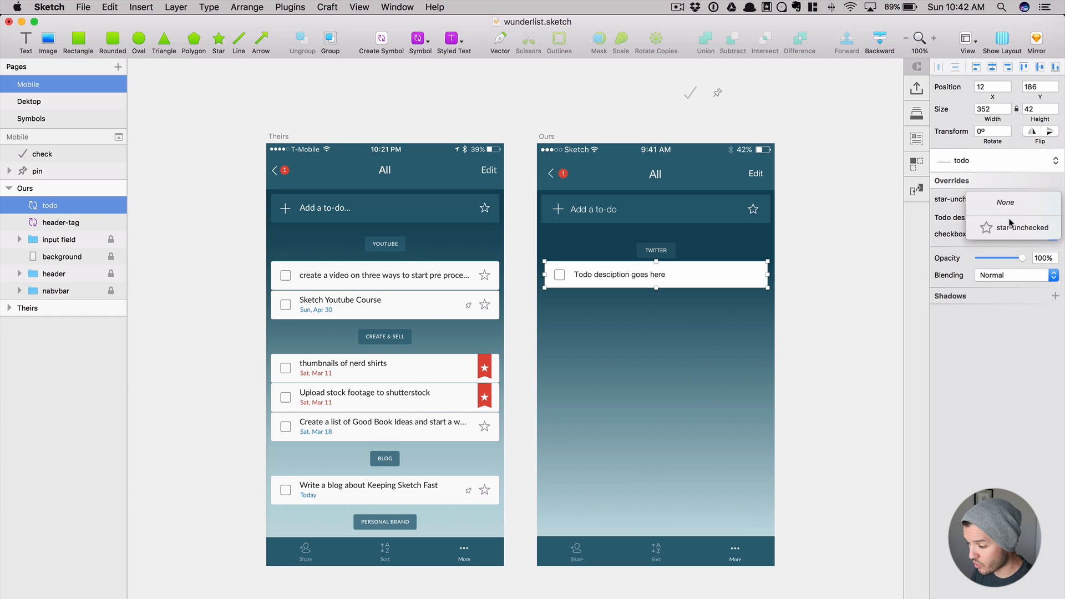
{"action": "left_click", "coordinate": [1009, 225]}
- Switch the todo instance's checkbox override to None and back to checkbox-unchecked
{"action": "left_click", "coordinate": [1010, 233]}
{"action": "left_click", "coordinate": [987, 212]}
{"action": "left_click", "coordinate": [1009, 234]}
{"action": "left_click", "coordinate": [992, 259]}
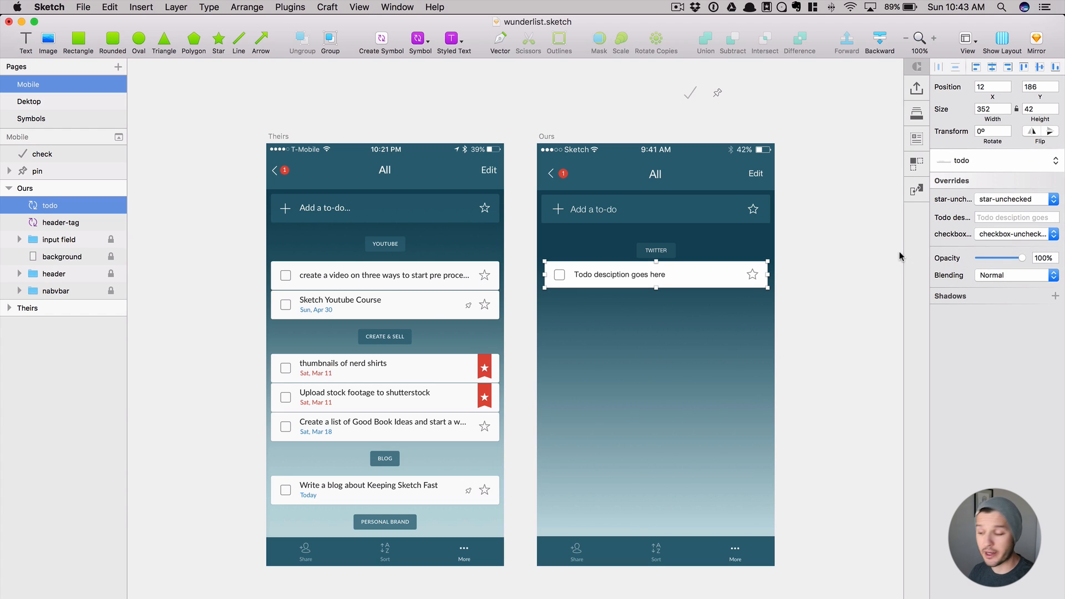
- Move the check and pin icons from the Mobile page to the Symbols page, placing them above the todo symbol
{"action": "left_click_drag", "start_coordinate": [726, 100], "coordinate": [662, 86]}
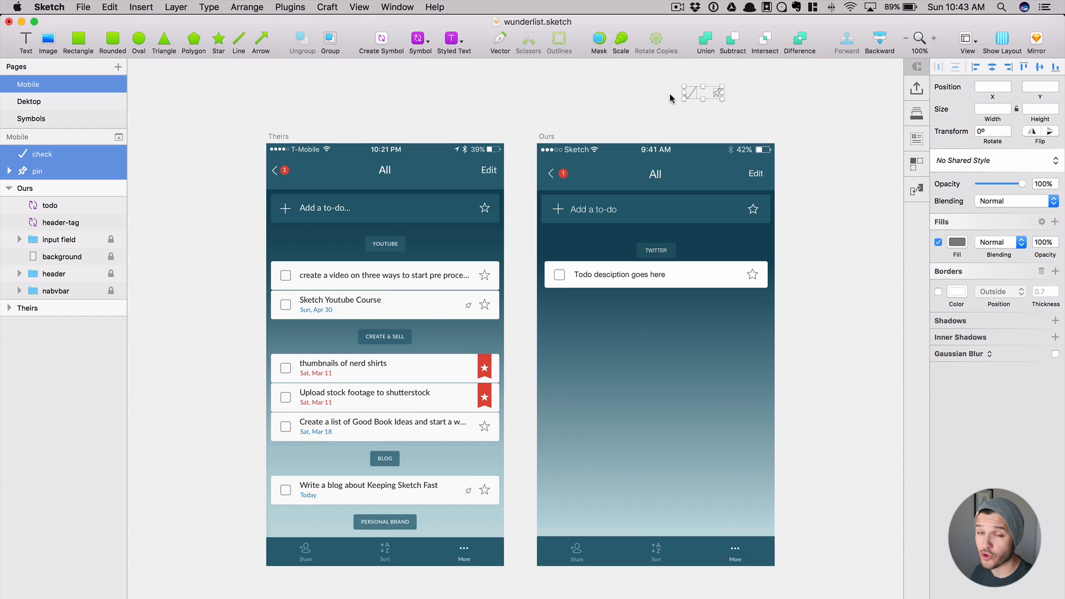
{"action": "key", "text": "Delete"}
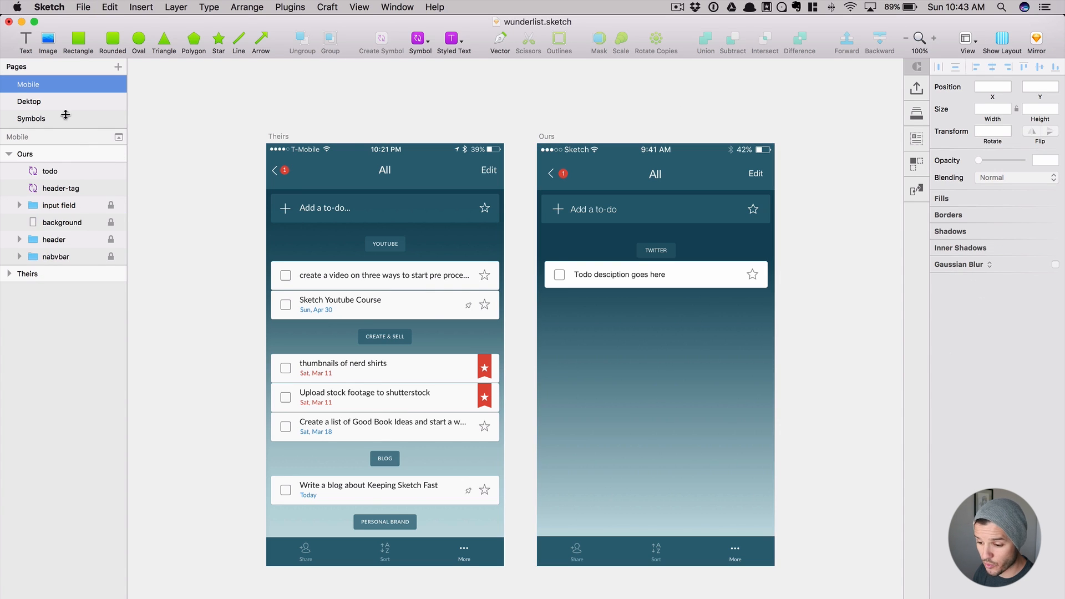
{"action": "left_click", "coordinate": [61, 121]}
{"action": "left_click", "coordinate": [451, 145]}
{"action": "right_click", "coordinate": [452, 144]}
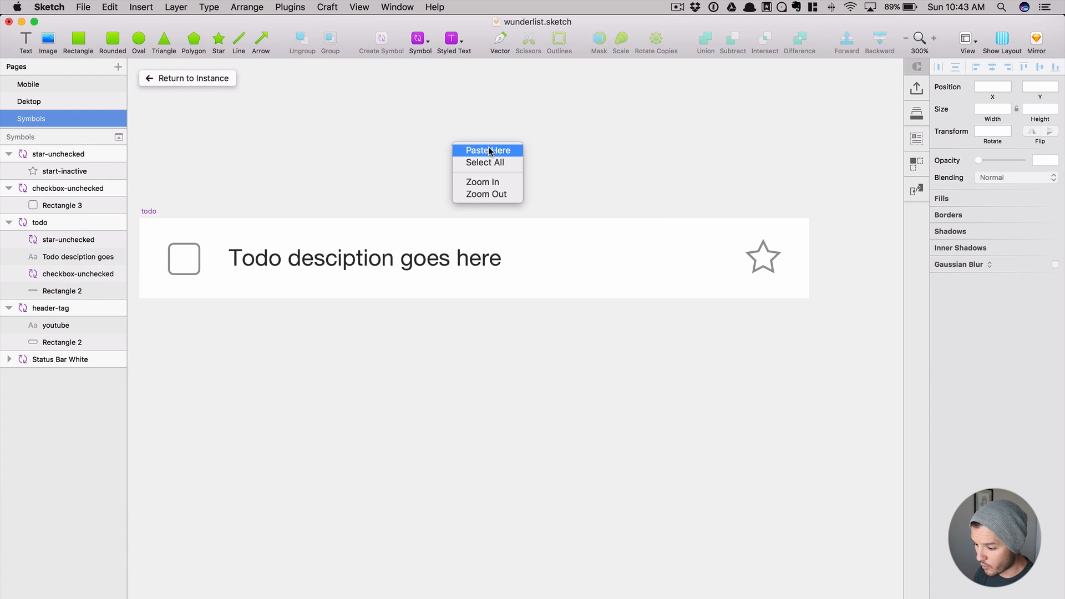
{"action": "left_click", "coordinate": [484, 150]}
{"action": "left_click", "coordinate": [551, 162]}
{"action": "left_click_drag", "start_coordinate": [591, 131], "coordinate": [506, 121]}
{"action": "left_click", "coordinate": [528, 172]}
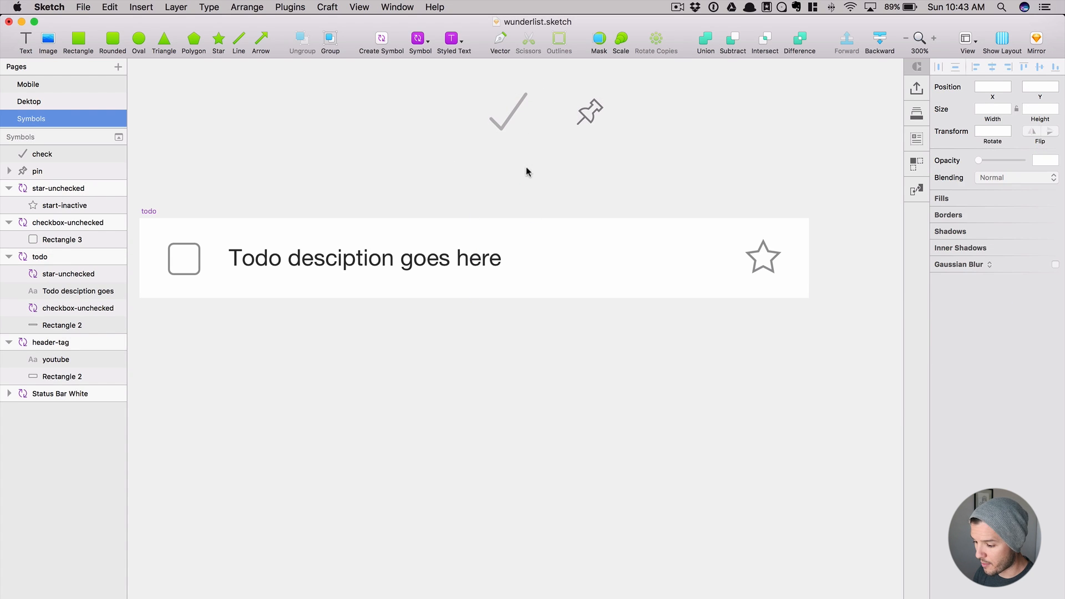
- Move the checkbox-unchecked and star-unchecked symbols above their counterparts in the todo symbol, at about X 753 and 1055, Y -63
{"action": "scroll", "coordinate": [444, 162], "scroll_direction": "left", "scroll_amount": 3}
{"action": "scroll", "coordinate": [381, 159], "scroll_direction": "right", "scroll_amount": 10}
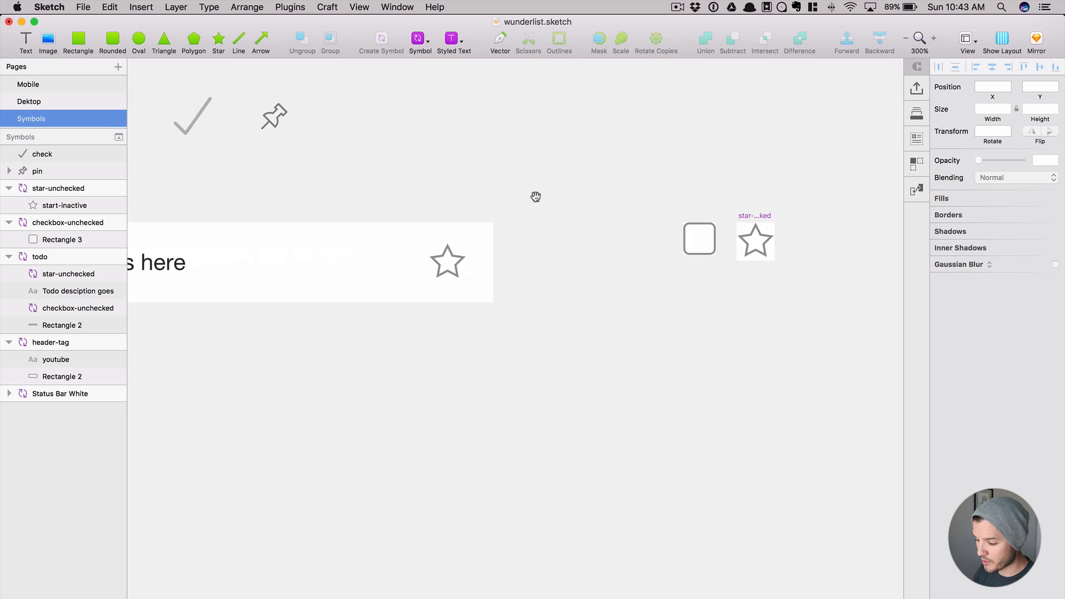
{"action": "left_click", "coordinate": [700, 238]}
{"action": "left_click", "coordinate": [77, 222]}
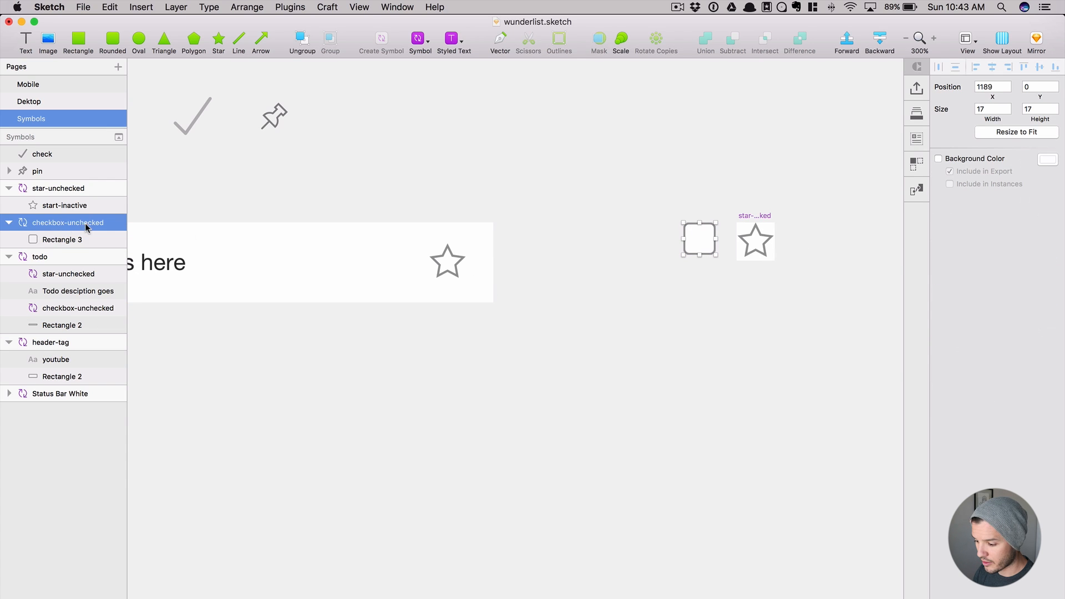
{"action": "left_click", "coordinate": [752, 216], "text": "shift"}
{"action": "left_click_drag", "start_coordinate": [751, 216], "coordinate": [805, 116]}
{"action": "left_click", "coordinate": [349, 95]}
{"action": "left_click", "coordinate": [286, 102]}
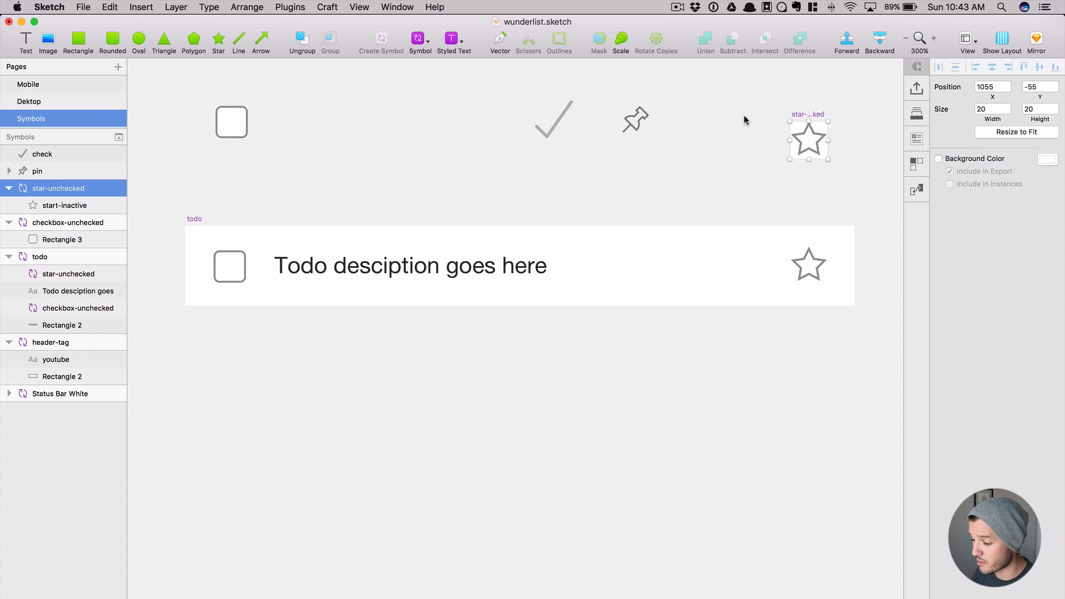
{"action": "left_click_drag", "start_coordinate": [807, 113], "coordinate": [807, 99]}
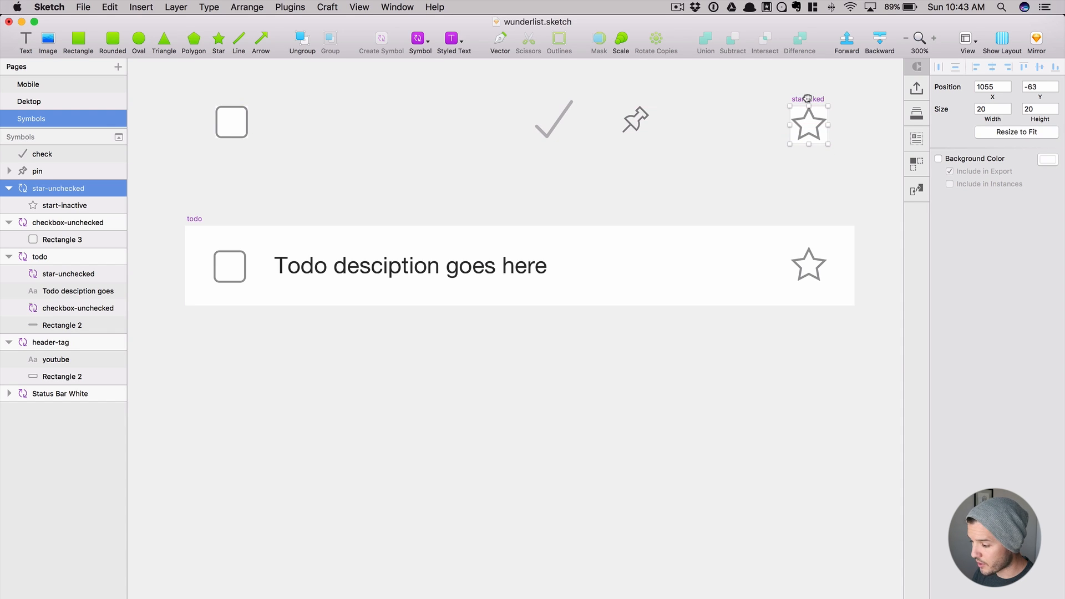
- Try the check icon over the todo row's checkbox, and put it beside the standalone checkbox at about X 780, Y -65
{"action": "left_click", "coordinate": [236, 128]}
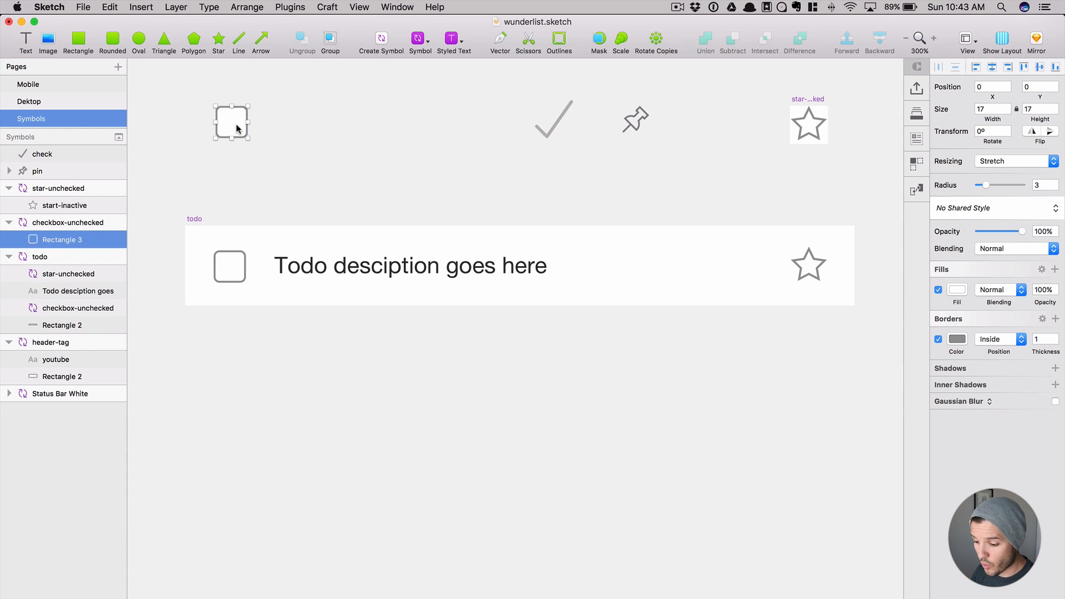
{"action": "left_click_drag", "start_coordinate": [551, 123], "coordinate": [234, 272]}
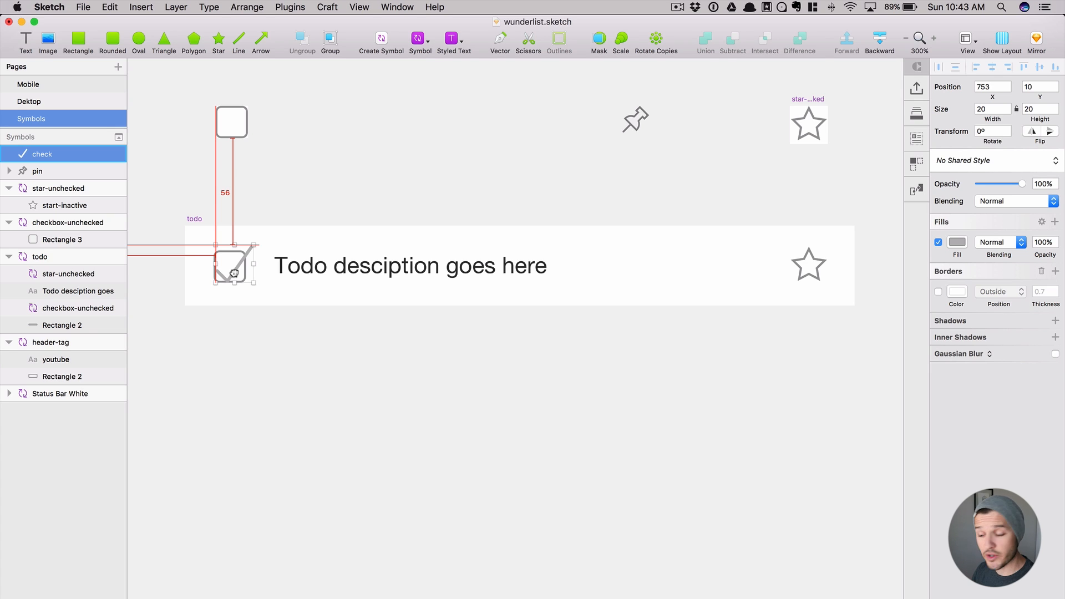
{"action": "left_click_drag", "start_coordinate": [234, 272], "coordinate": [283, 152]}
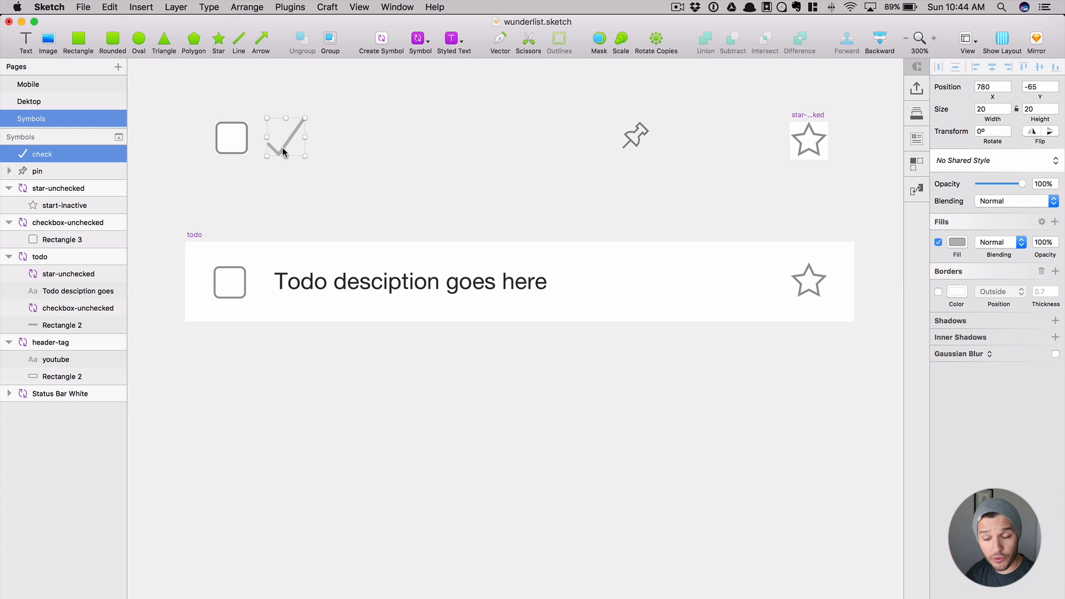
- Examine the star override options of the todo instance on the Mobile page
{"action": "left_click", "coordinate": [56, 86]}
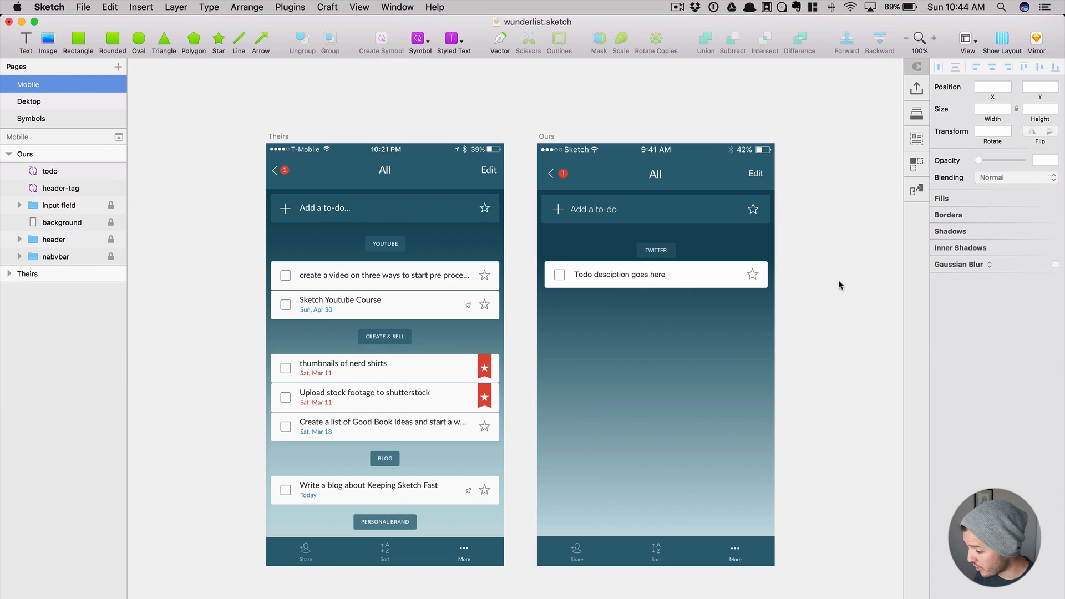
{"action": "left_click", "coordinate": [754, 274]}
{"action": "left_click", "coordinate": [1011, 200]}
{"action": "left_click", "coordinate": [1017, 204]}
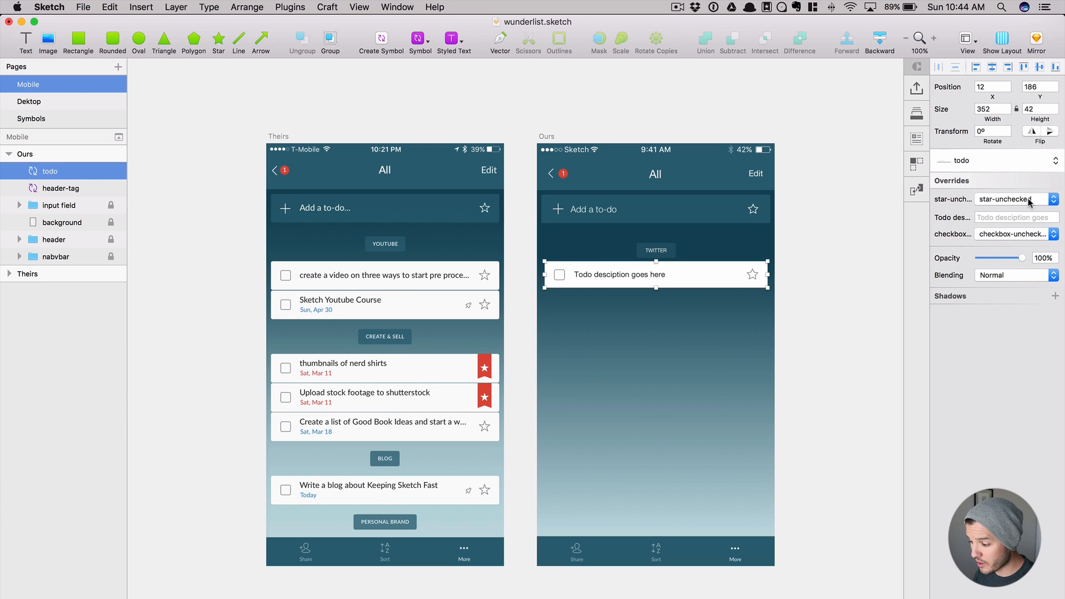
{"action": "left_click", "coordinate": [1028, 202]}
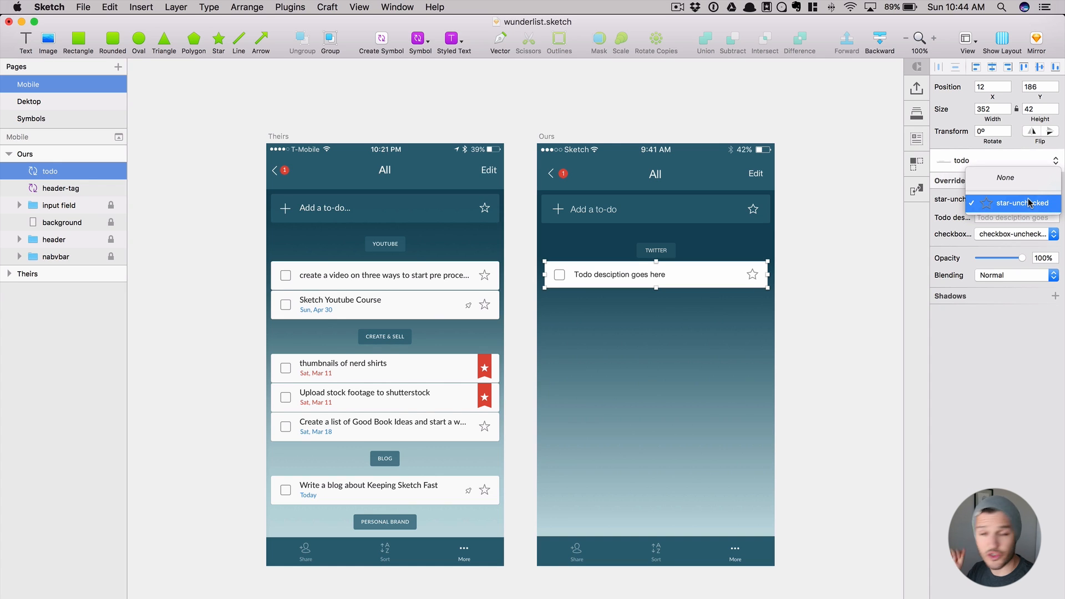
{"action": "left_click", "coordinate": [1029, 202]}
- Copy the rectangle of the checkbox-unchecked symbol and paste it on empty canvas beside the check icon on the Symbols page
{"action": "left_click", "coordinate": [80, 120]}
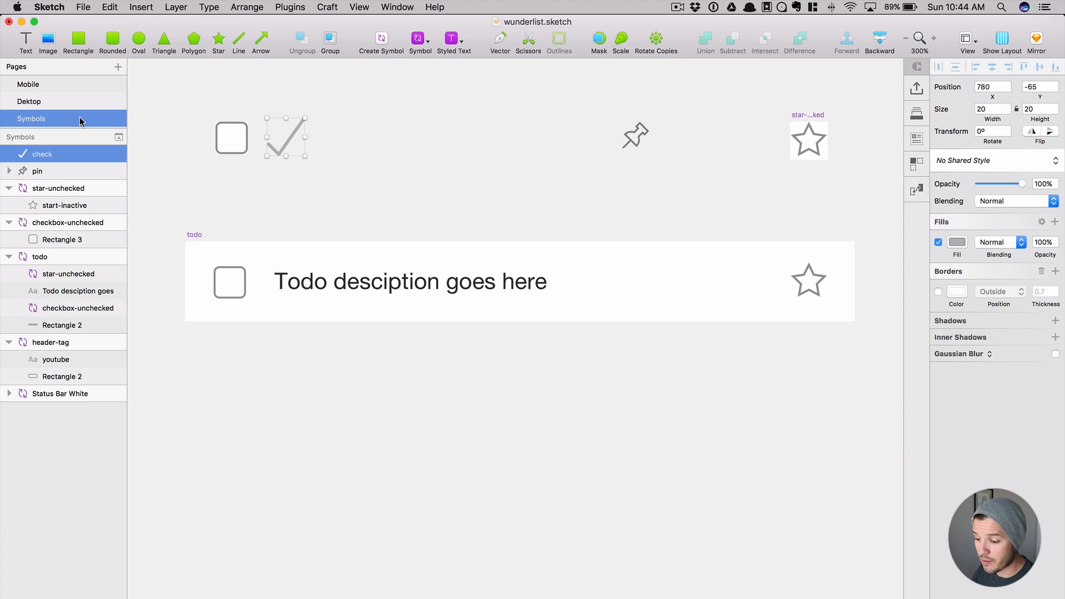
{"action": "left_click_drag", "start_coordinate": [292, 140], "coordinate": [249, 242]}
{"action": "left_click", "coordinate": [302, 126]}
{"action": "left_click_drag", "start_coordinate": [304, 121], "coordinate": [330, 119]}
{"action": "left_click", "coordinate": [237, 146]}
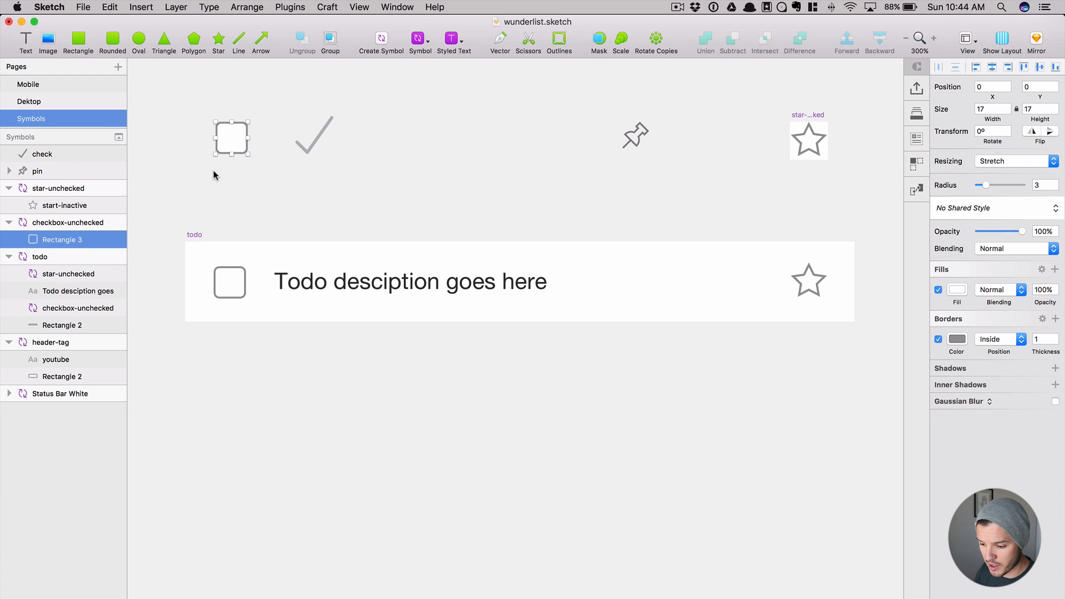
{"action": "left_click", "coordinate": [390, 126]}
{"action": "right_click", "coordinate": [390, 126]}
{"action": "left_click", "coordinate": [413, 129]}
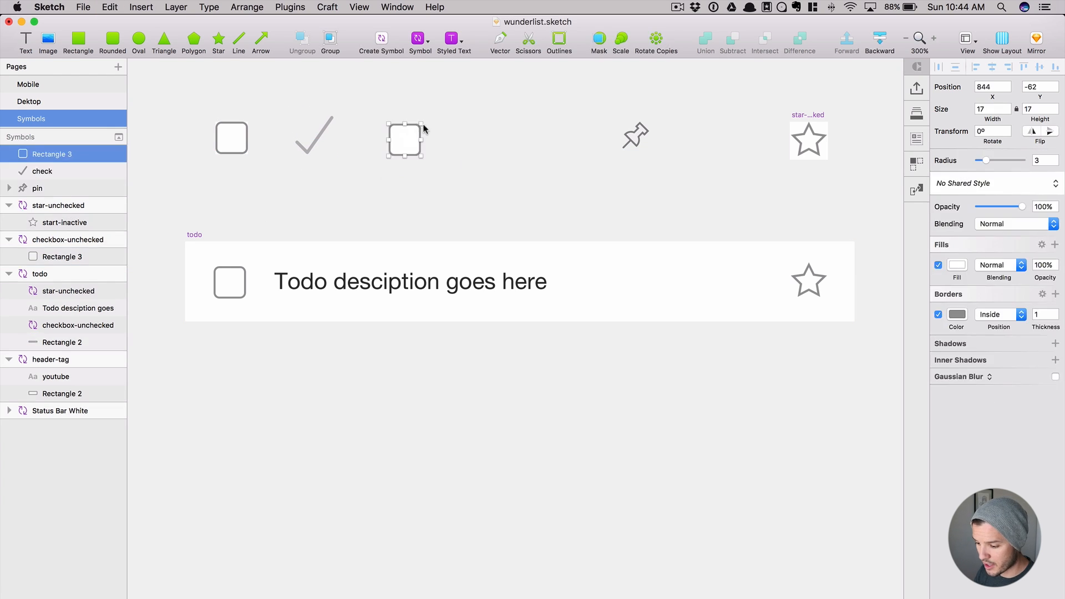
- Place the check icon over the copied checkbox rectangle and bring it in front
{"action": "left_click", "coordinate": [317, 140]}
{"action": "left_click_drag", "start_coordinate": [317, 140], "coordinate": [404, 136]}
{"action": "key", "text": "super+alt+Up"}
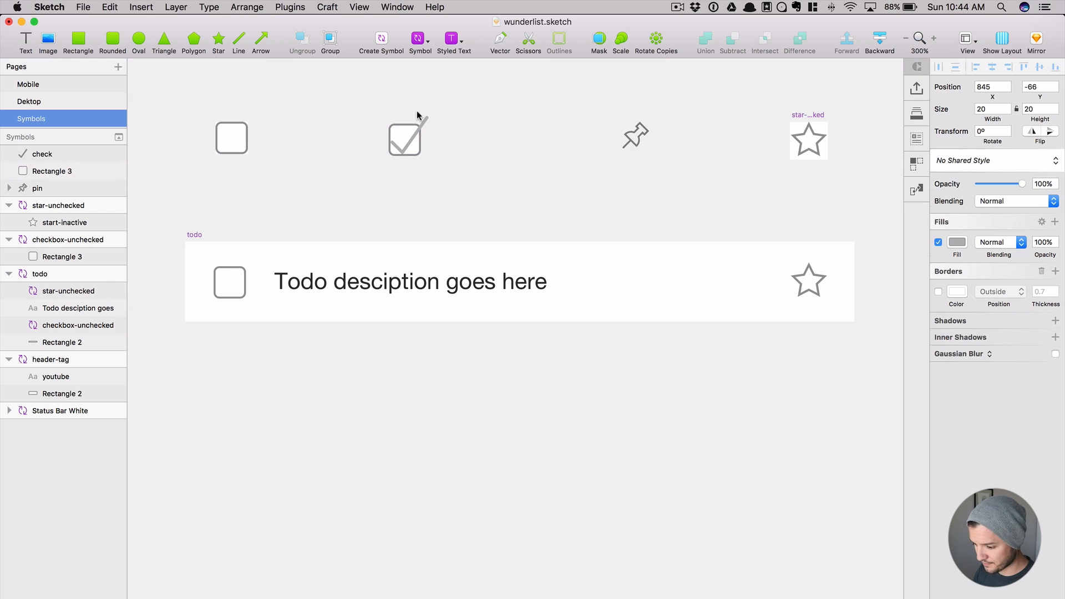
- Create a symbol named "checkbox-checked" from the check icon and its rectangle, and shift the instance toward the unchecked checkbox
{"action": "left_click", "coordinate": [387, 142], "text": "shift"}
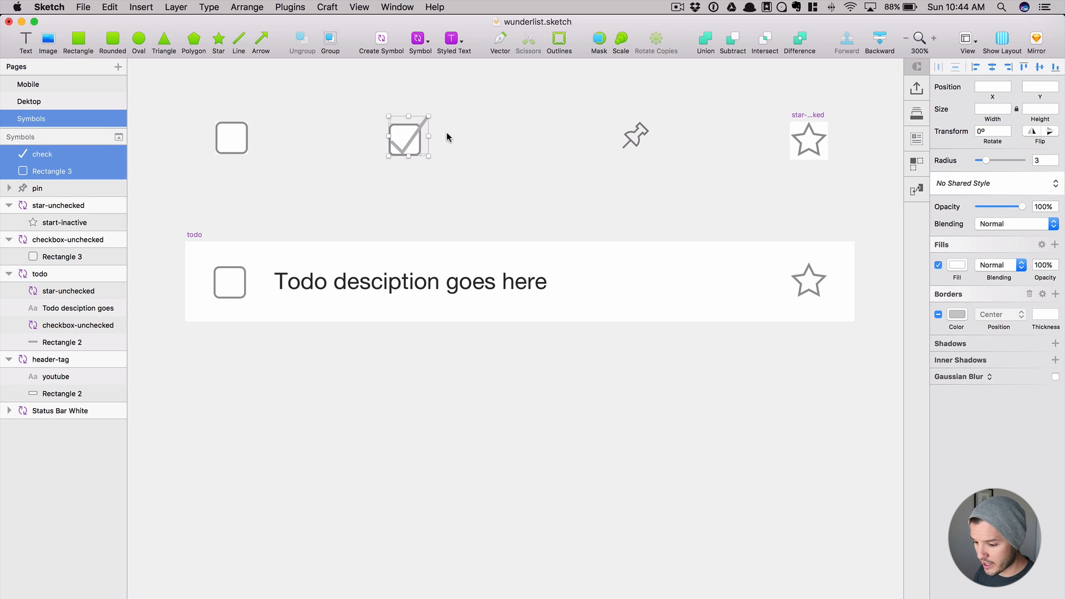
{"action": "left_click", "coordinate": [381, 40]}
{"action": "type", "text": "check"}
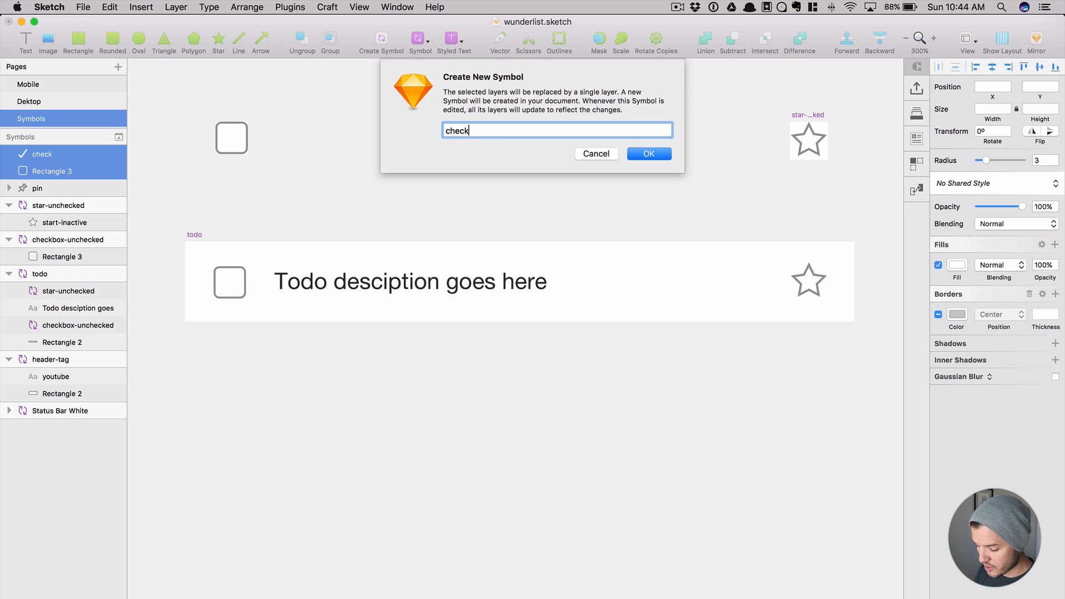
{"action": "type", "text": "mark-checked"}
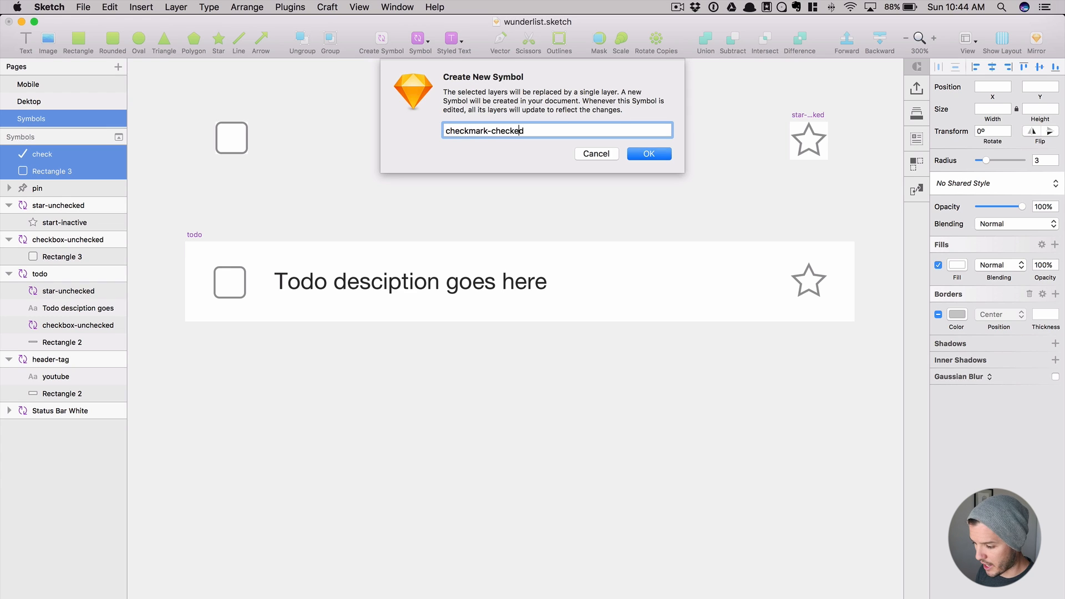
{"action": "left_click_drag", "start_coordinate": [488, 130], "coordinate": [475, 131]}
{"action": "type", "text": "box"}
{"action": "key", "text": "Return"}
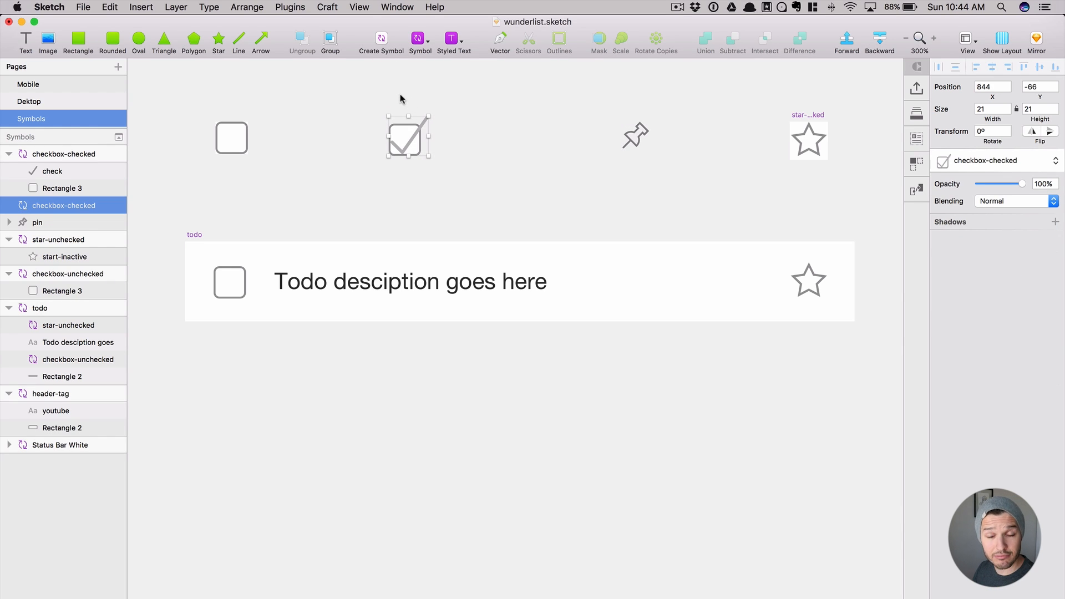
{"action": "left_click_drag", "start_coordinate": [406, 138], "coordinate": [359, 138]}
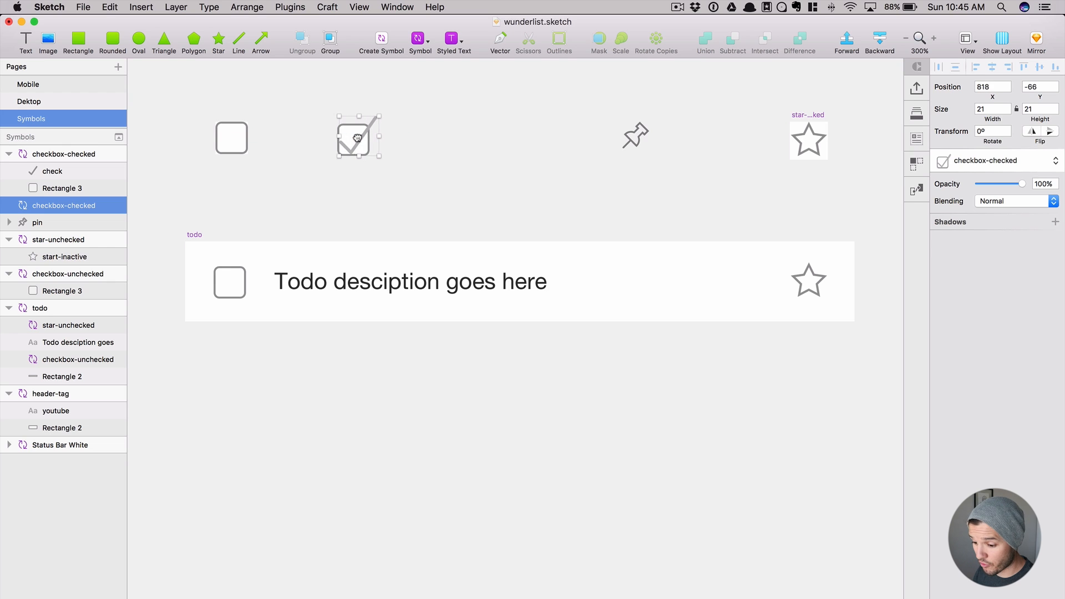
{"action": "left_click", "coordinate": [441, 133]}
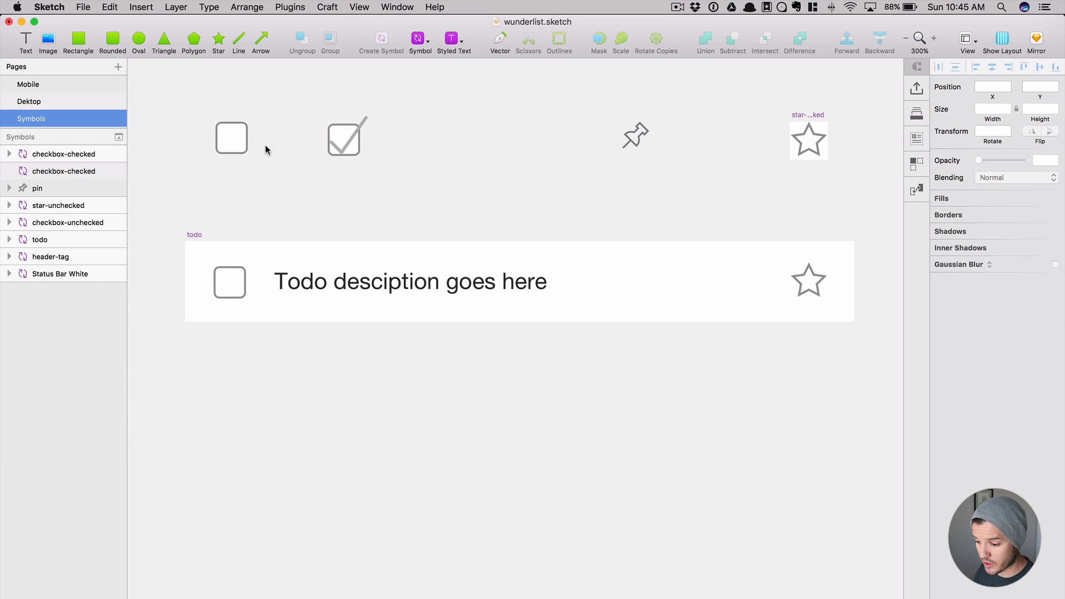
- Reorder the layers so the checkbox-unchecked symbol sits directly above checkbox-checked
{"action": "left_click", "coordinate": [231, 142]}
{"action": "left_click", "coordinate": [53, 226]}
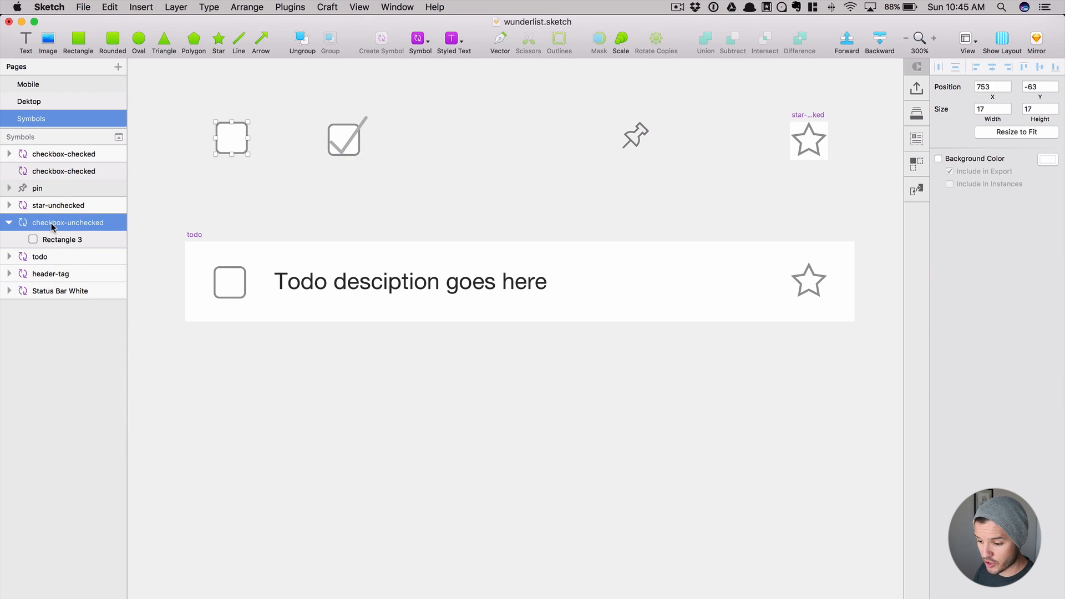
{"action": "left_click", "coordinate": [82, 155]}
{"action": "left_click_drag", "start_coordinate": [55, 222], "coordinate": [104, 159]}
- Move the checkbox-checked instance closer to the unchecked checkbox, at about X 802, Y -66
{"action": "left_click", "coordinate": [302, 202]}
{"action": "left_click_drag", "start_coordinate": [346, 139], "coordinate": [329, 140]}
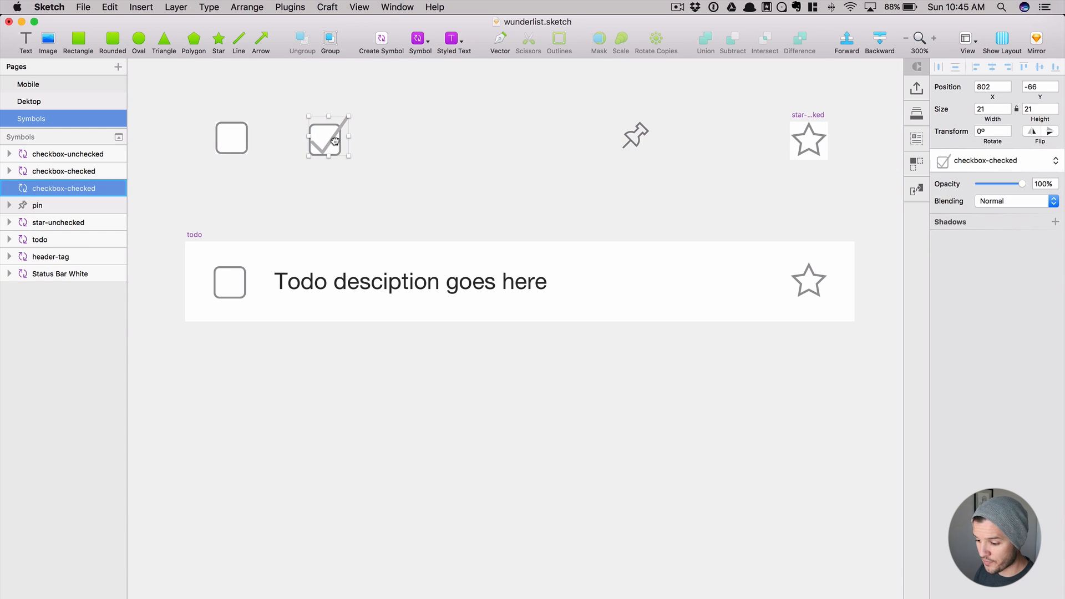
{"action": "double_click", "coordinate": [242, 140]}
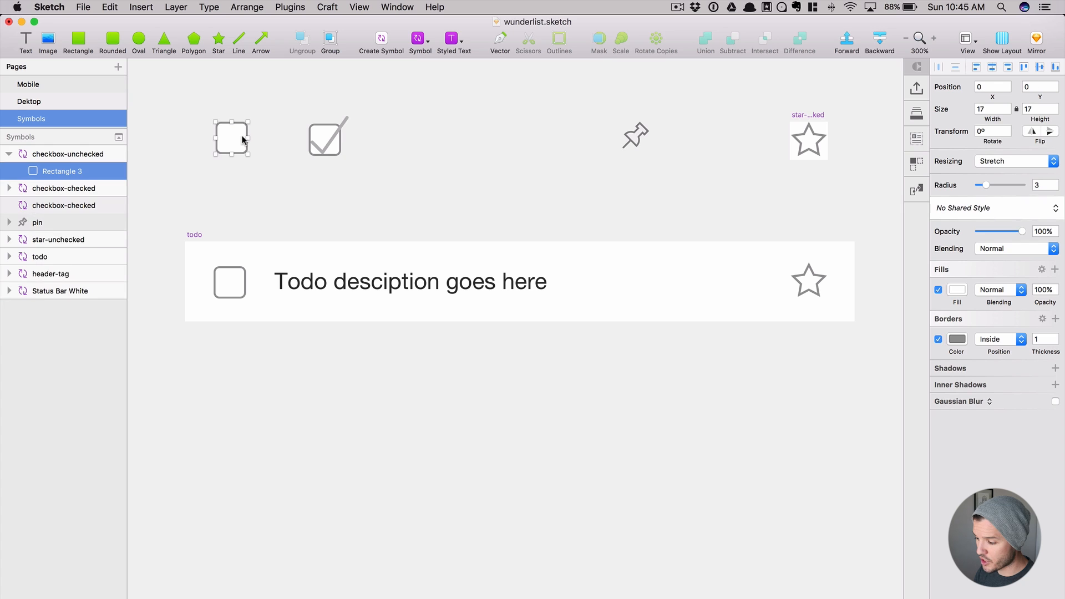
{"action": "left_click", "coordinate": [331, 137]}
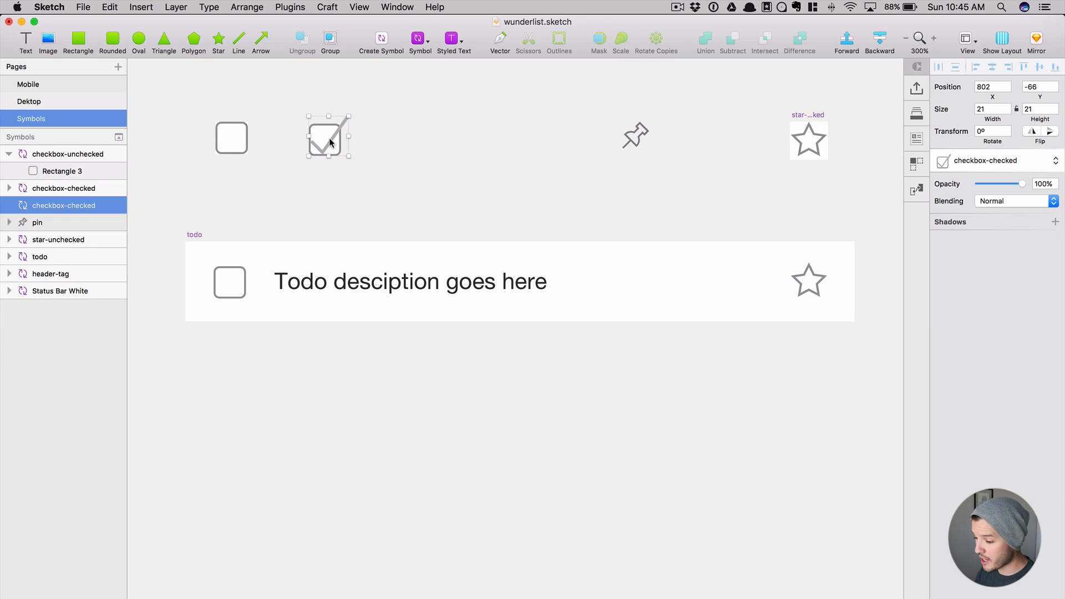
- Examine the star and checkbox override options of the todo instance on the Mobile page
{"action": "left_click", "coordinate": [53, 86]}
{"action": "left_click", "coordinate": [1012, 199]}
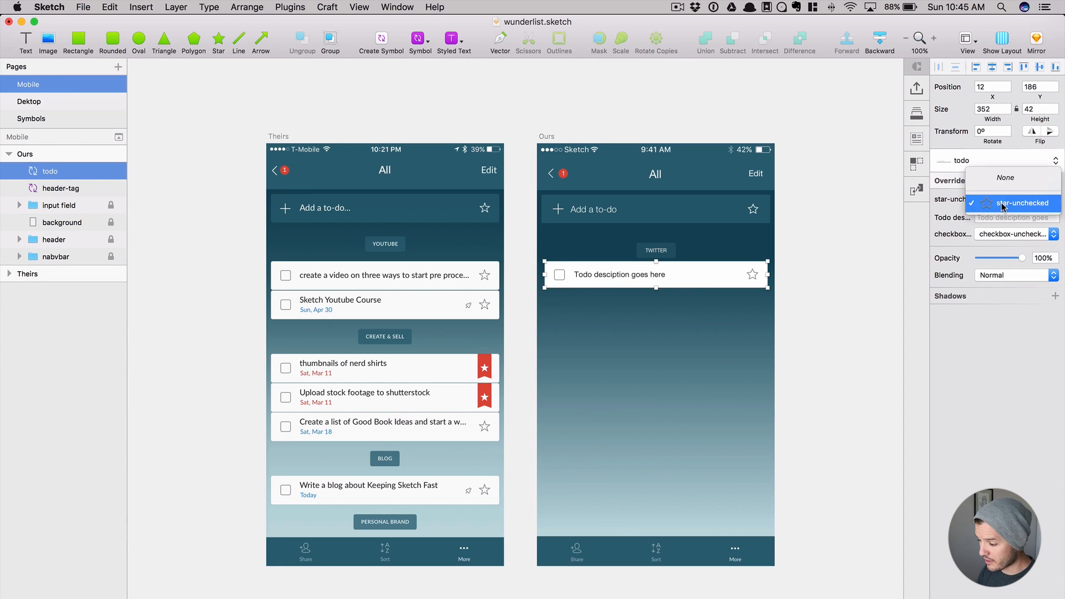
{"action": "left_click", "coordinate": [1001, 300]}
{"action": "left_click", "coordinate": [1000, 235]}
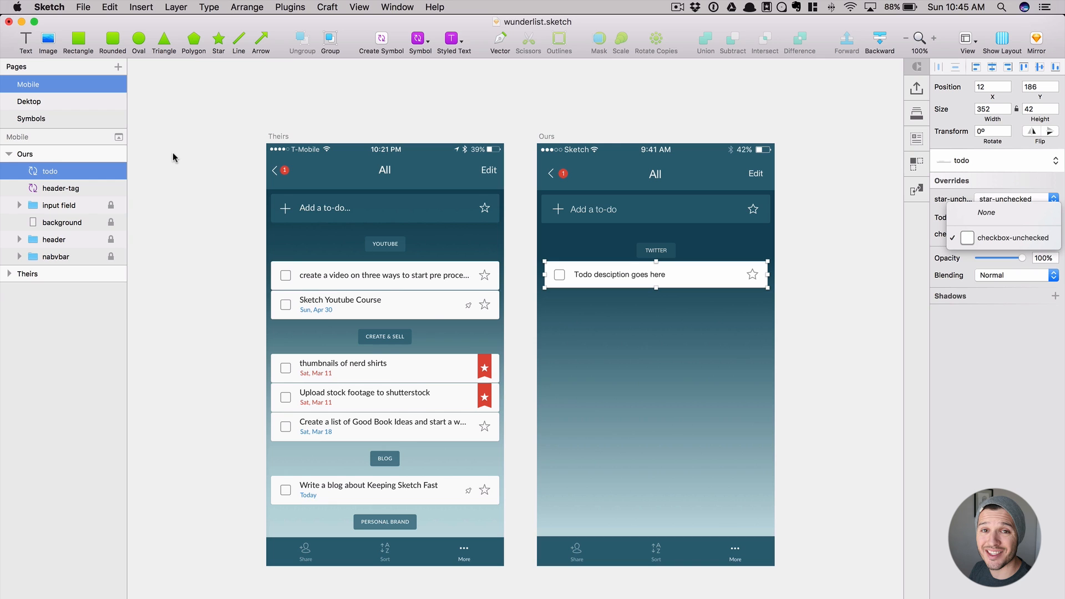
- Compare the sizes of the unchecked and checked checkbox symbols on the Symbols page
{"action": "left_click", "coordinate": [28, 119]}
{"action": "left_click", "coordinate": [28, 119]}
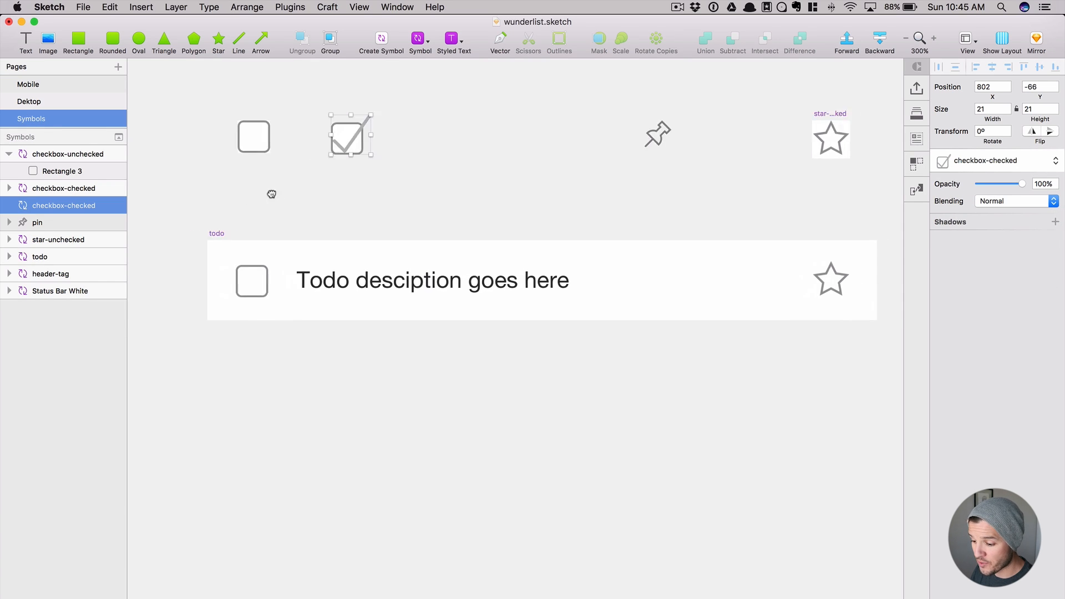
{"action": "left_click", "coordinate": [294, 146]}
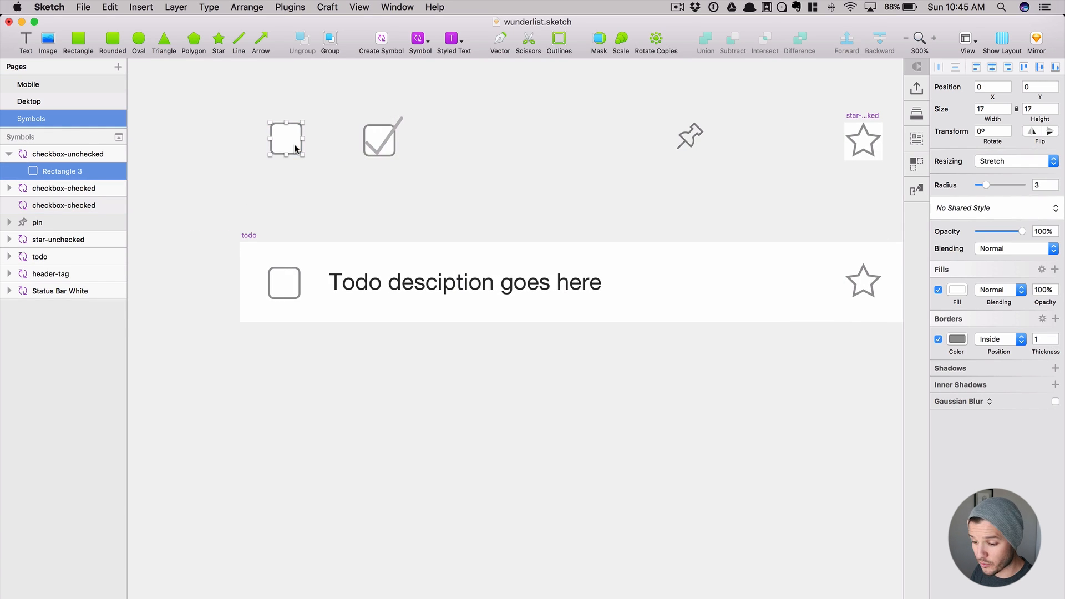
{"action": "left_click", "coordinate": [46, 158]}
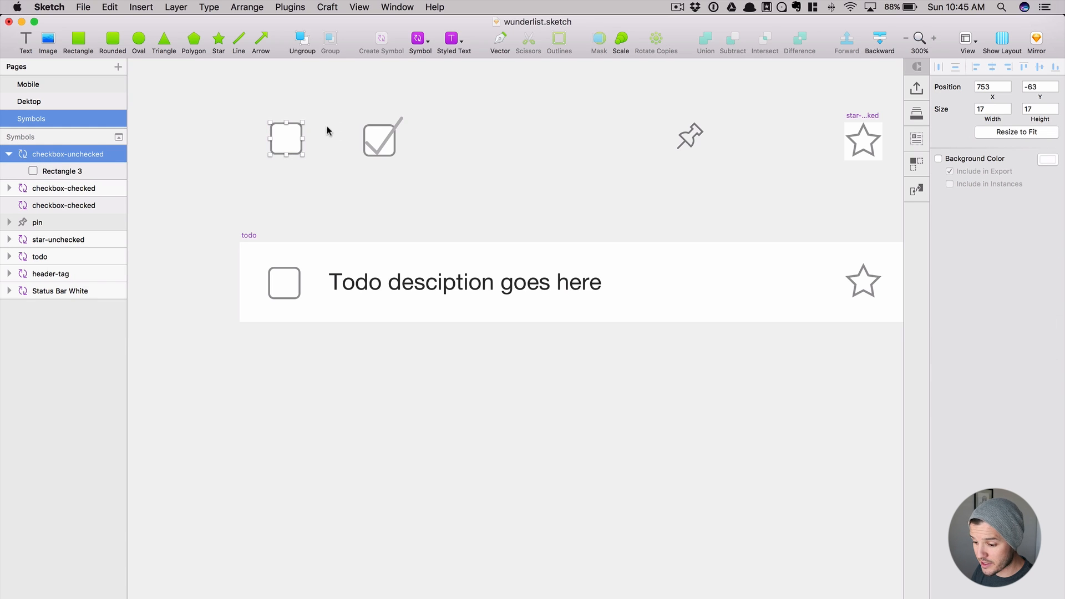
{"action": "left_click", "coordinate": [380, 139]}
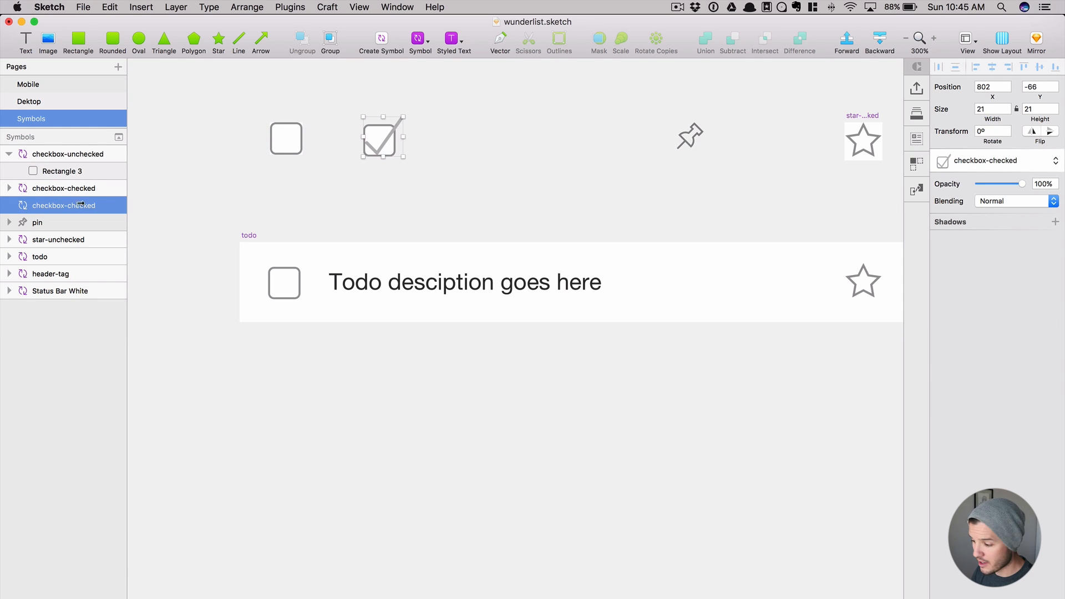
{"action": "left_click", "coordinate": [294, 138]}
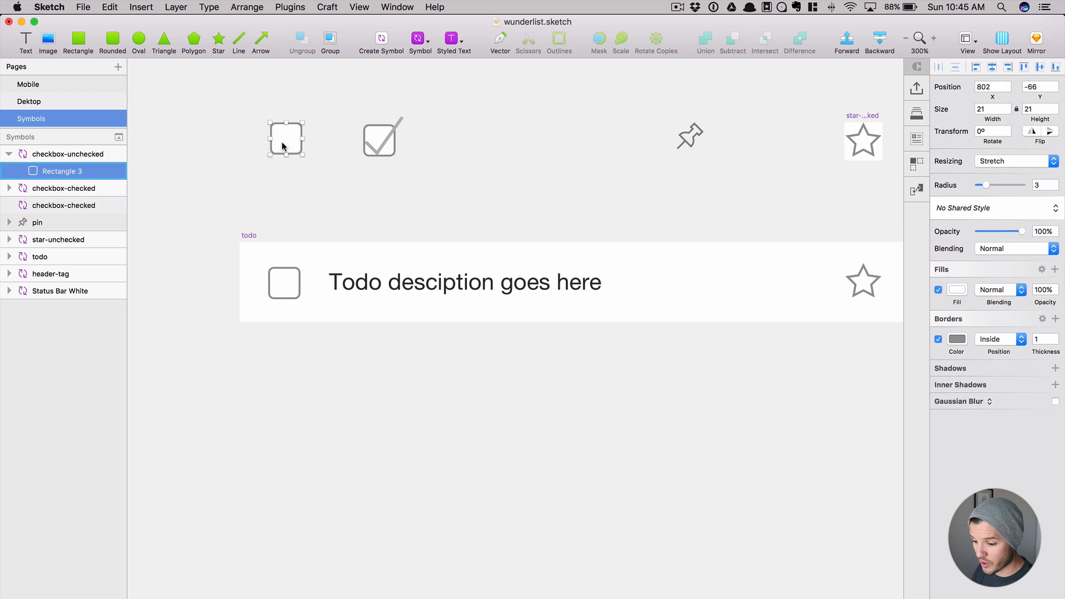
- Set the checkbox-unchecked symbol's artboard size to 21 wide and 21 high
{"action": "left_click", "coordinate": [102, 154]}
{"action": "left_click", "coordinate": [981, 110]}
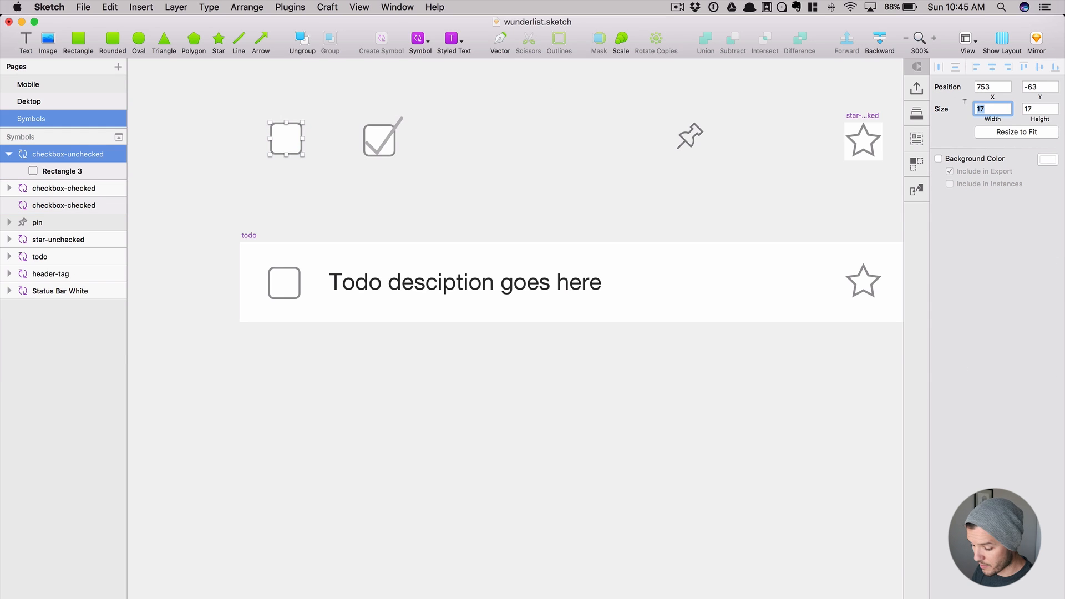
{"action": "type", "text": "21"}
{"action": "key", "text": "Tab"}
{"action": "type", "text": "121"}
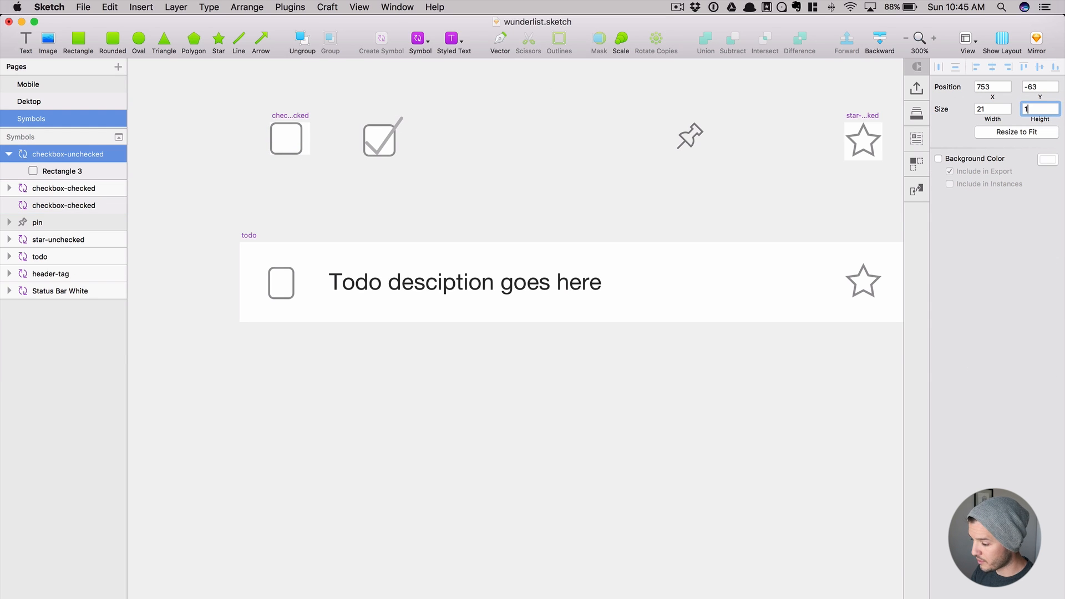
{"action": "key", "text": "Tab"}
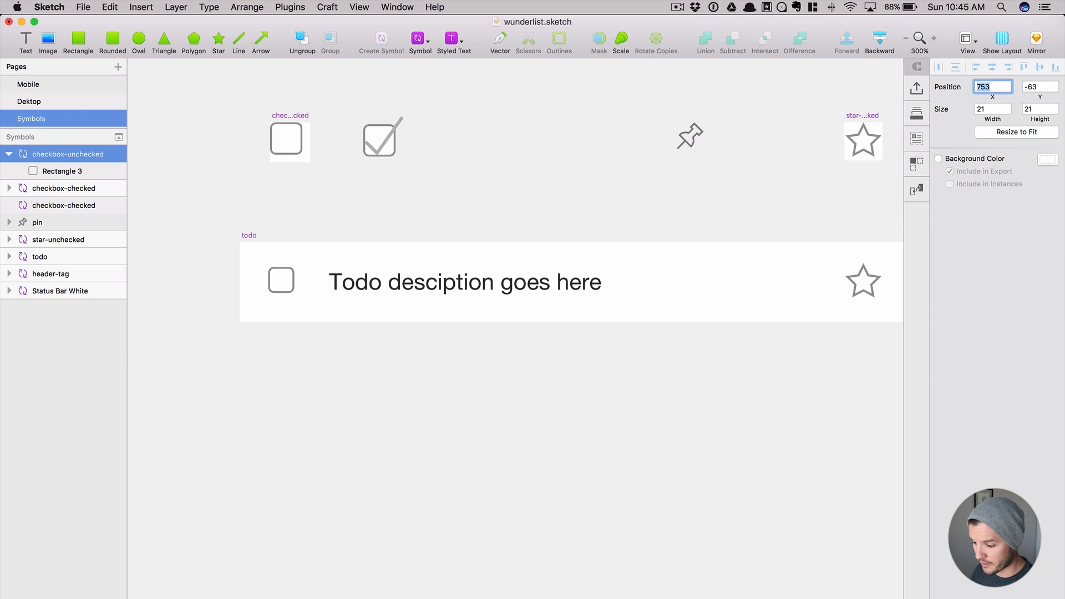
- Align the square to the bottom of the checkbox-unchecked artboard and delete the extra checkbox-checked instance beside it
{"action": "left_click", "coordinate": [326, 187]}
{"action": "left_click", "coordinate": [57, 188]}
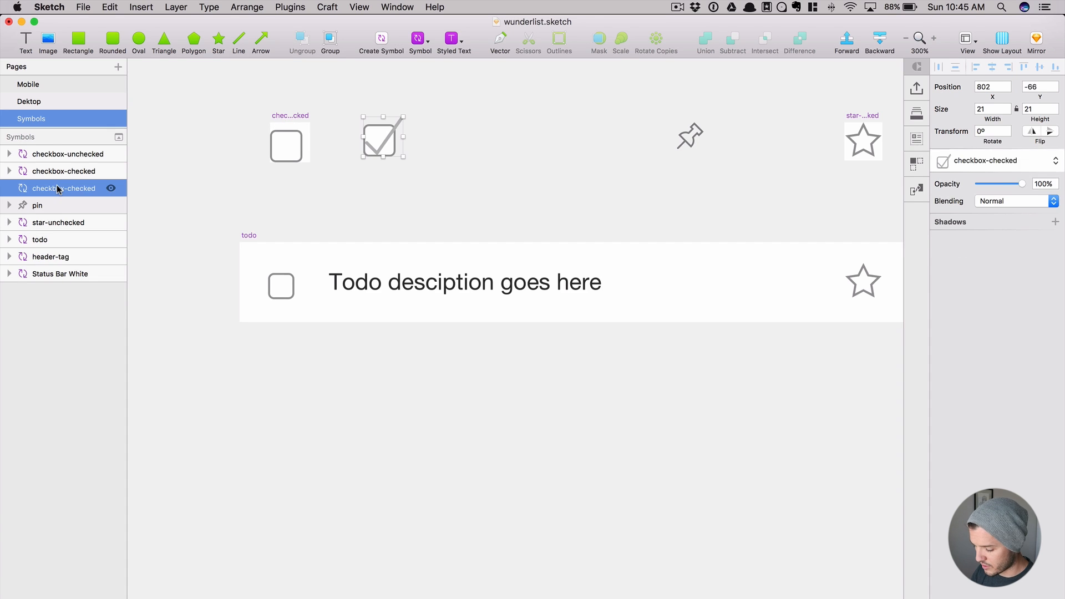
{"action": "key", "text": "Delete"}
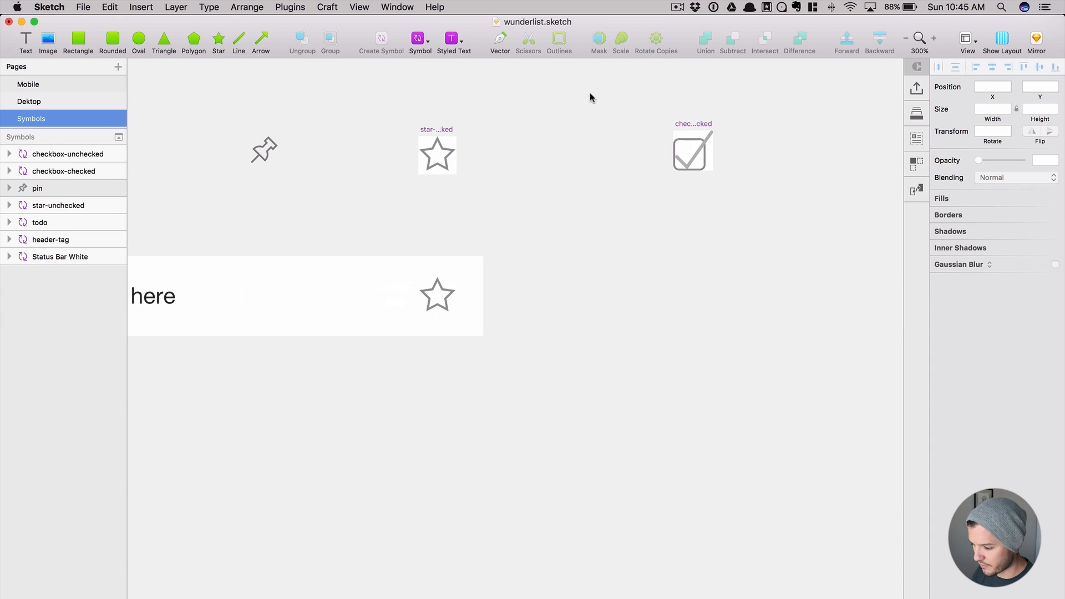
- Move the checkbox-checked symbol artboard directly beside checkbox-unchecked, at X 778, Y -63, and compare the two up close
{"action": "left_click", "coordinate": [693, 127]}
{"action": "left_click_drag", "start_coordinate": [693, 127], "coordinate": [180, 136]}
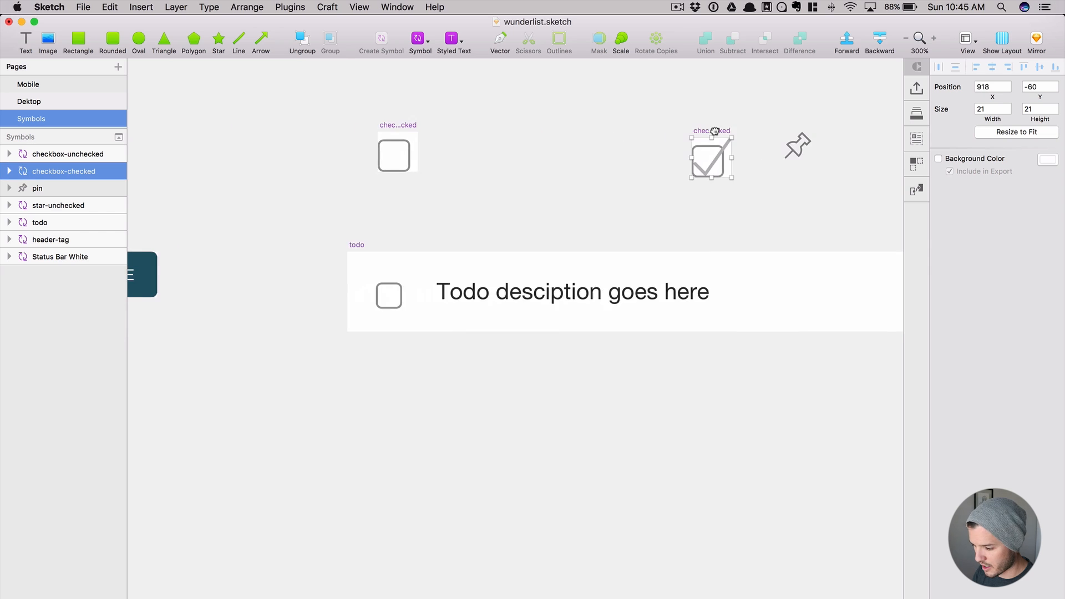
{"action": "left_click_drag", "start_coordinate": [709, 136], "coordinate": [444, 121]}
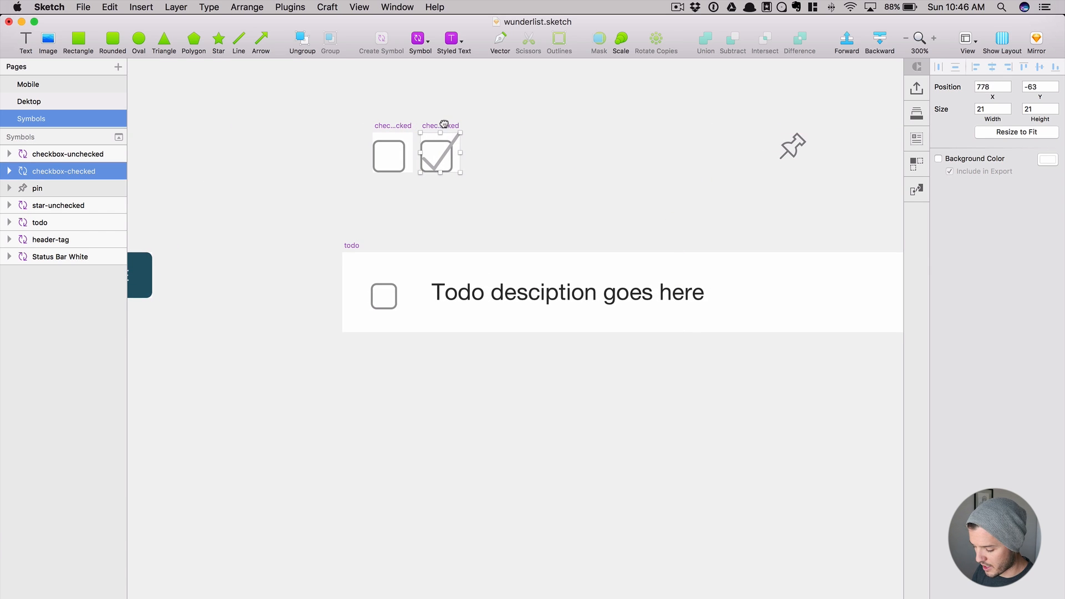
{"action": "key", "text": "super+2"}
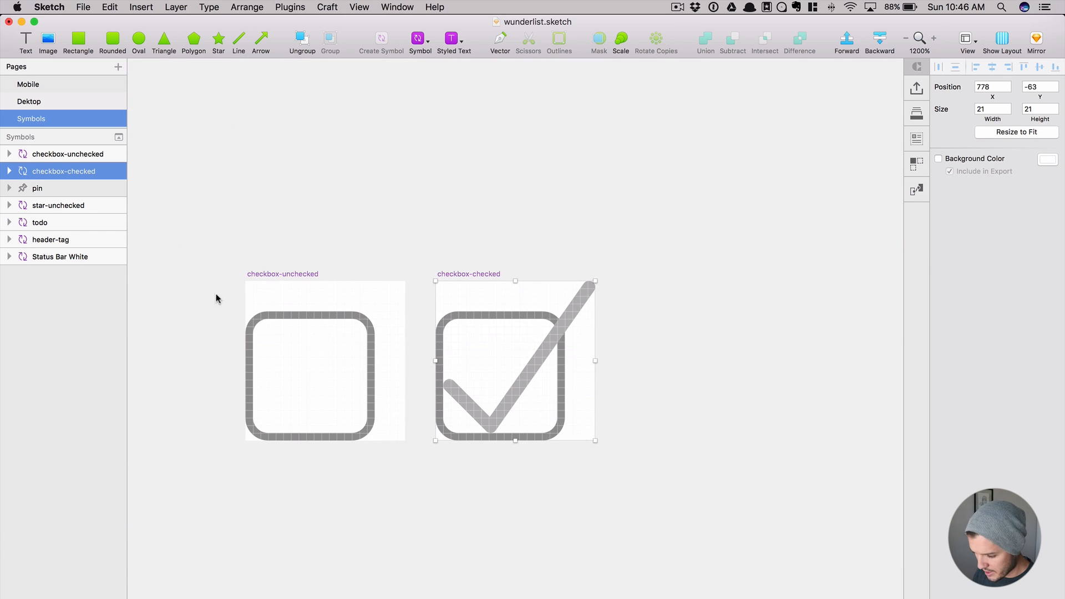
{"action": "scroll", "coordinate": [363, 237], "scroll_direction": "left", "scroll_amount": 5}
{"action": "scroll", "coordinate": [364, 237], "scroll_direction": "down", "scroll_amount": 2}
{"action": "left_click", "coordinate": [532, 211]}
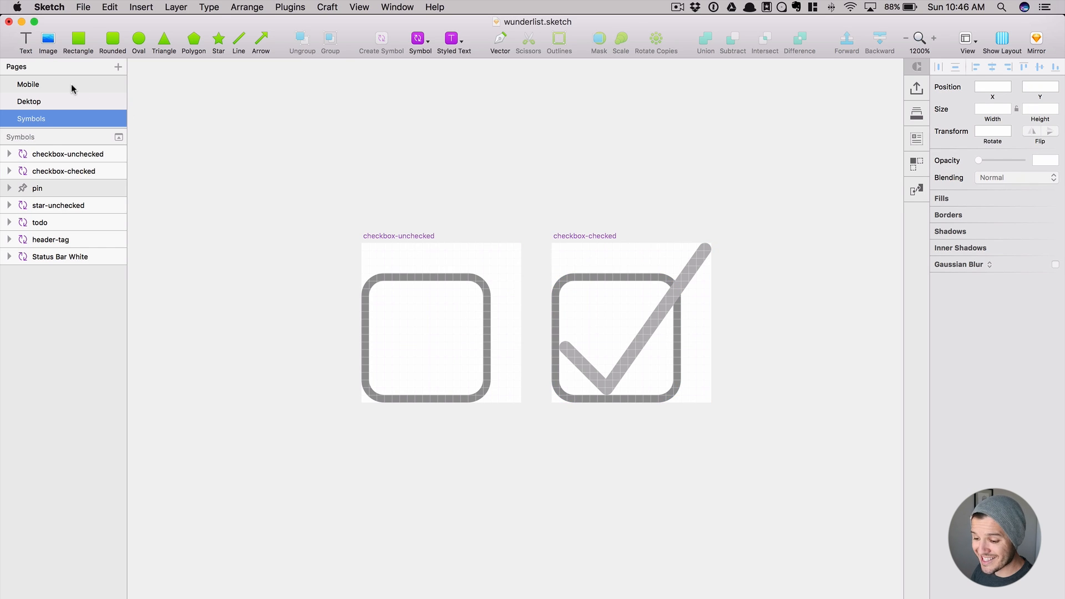
- Reset the checkbox-unchecked instance nested in the todo symbol to its original size of 21 by 21
{"action": "key", "text": "super+minus"}
{"action": "key", "text": "super+minus"}
{"action": "scroll", "coordinate": [445, 373], "scroll_direction": "down", "scroll_amount": 1}
{"action": "scroll", "coordinate": [446, 373], "scroll_direction": "down", "scroll_amount": 5}
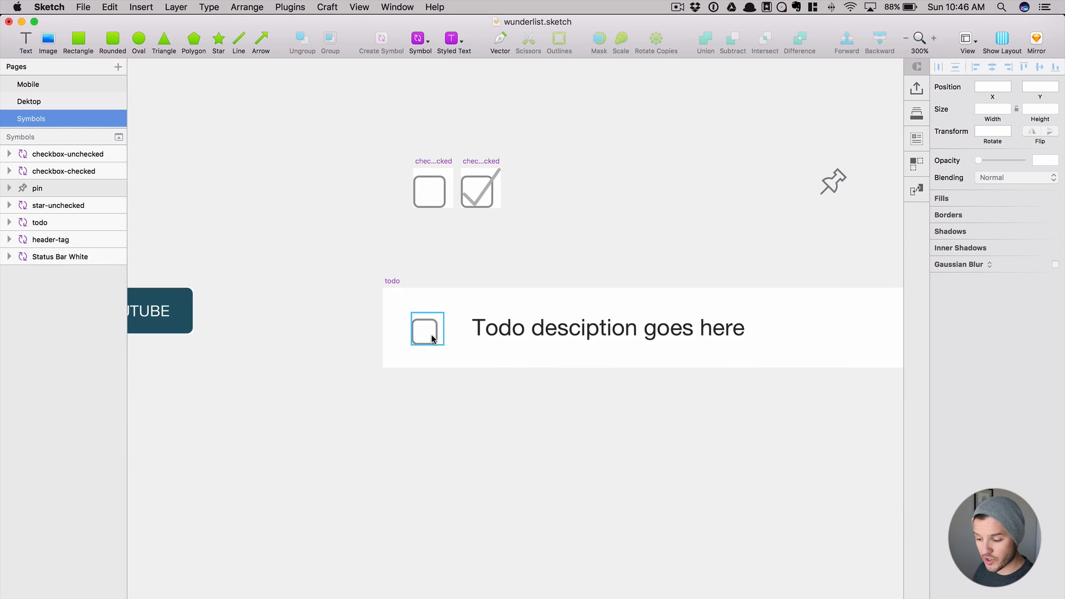
{"action": "left_click", "coordinate": [432, 338]}
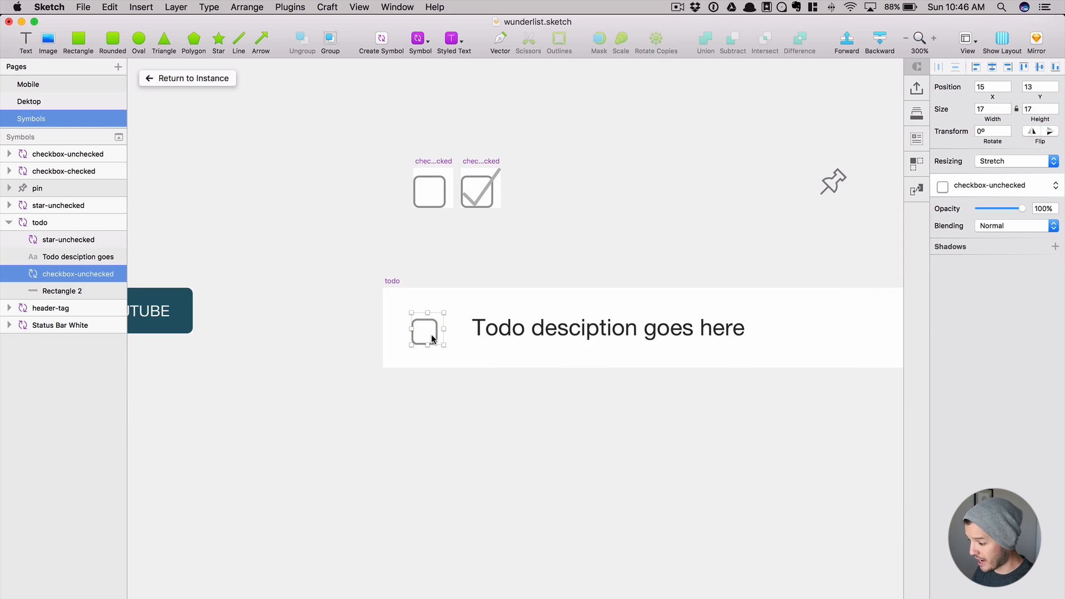
{"action": "right_click", "coordinate": [431, 334]}
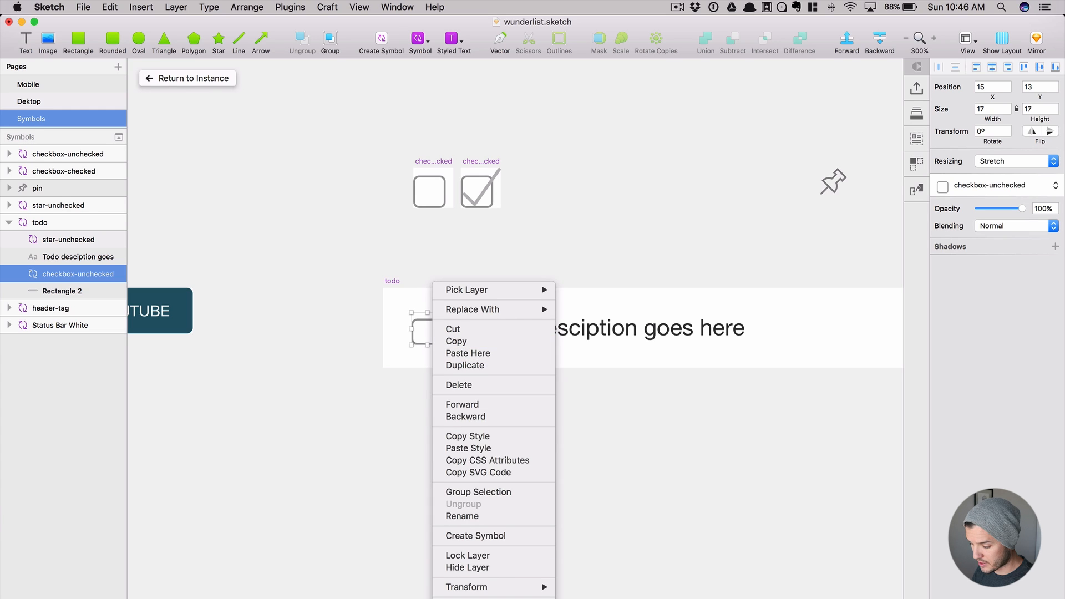
{"action": "left_click", "coordinate": [489, 587]}
- Reposition the nested checkbox within the todo symbol to about X 15, Y 8, level with the description text
{"action": "left_click_drag", "start_coordinate": [440, 349], "coordinate": [425, 325]}
{"action": "key", "text": "Down"}
{"action": "key", "text": "Left"}
{"action": "key", "text": "Right"}
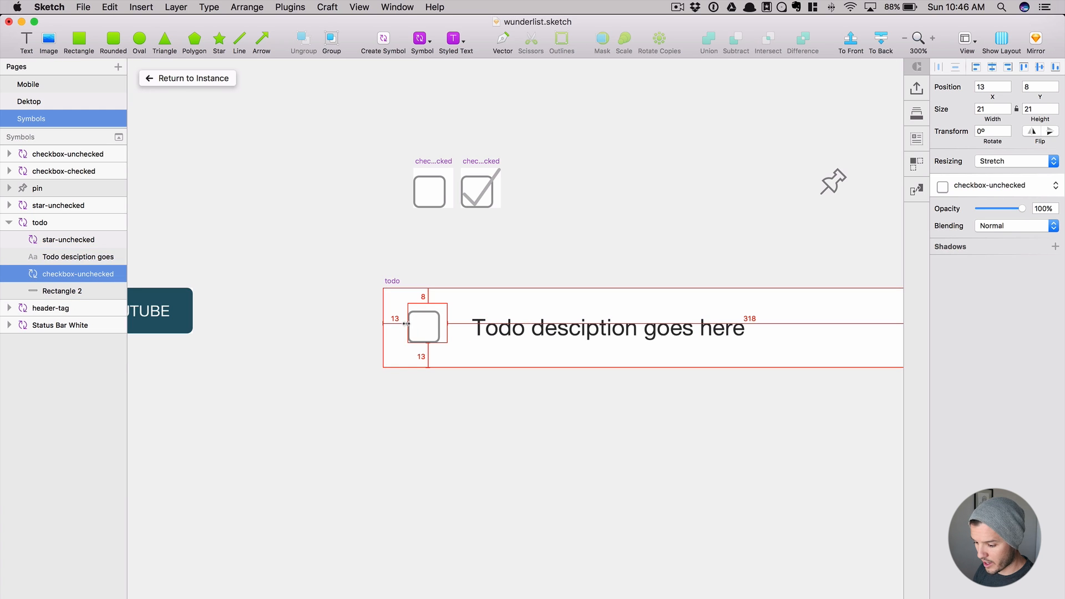
{"action": "key", "text": "Right"}
{"action": "key", "text": "Right"}
{"action": "left_click", "coordinate": [478, 328]}
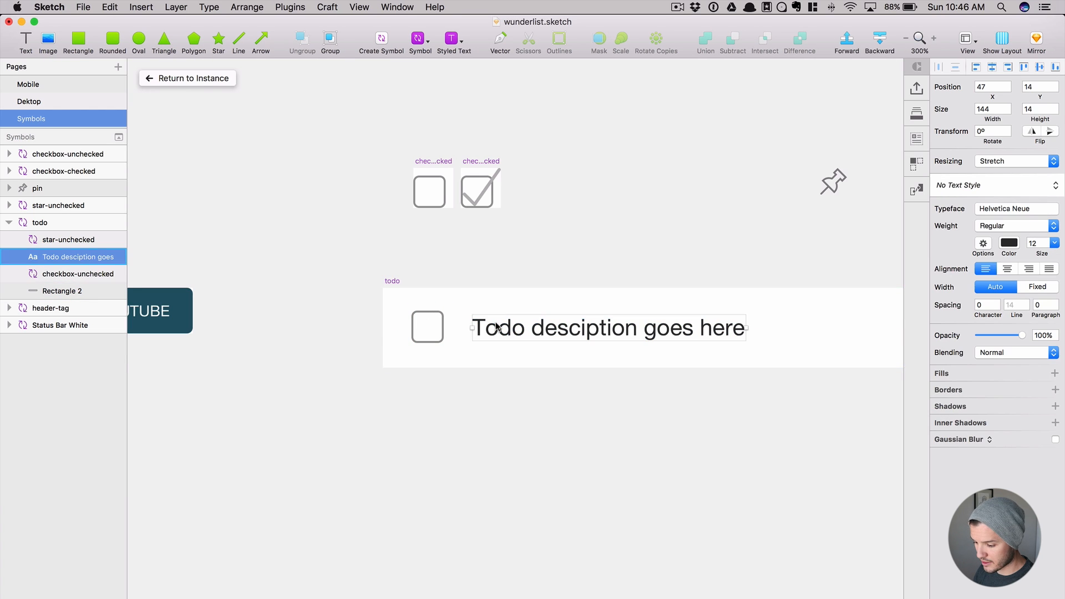
{"action": "left_click", "coordinate": [547, 235]}
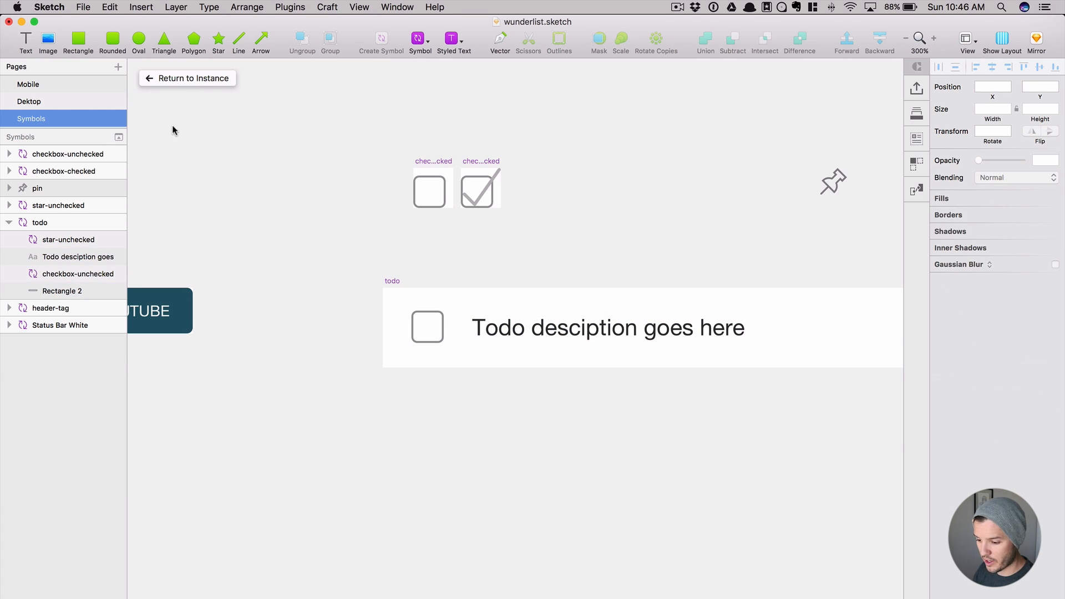
- Return to the Mobile page and toggle the todo instance's checkbox override between both states, leaving it on checkbox-checked
{"action": "left_click", "coordinate": [200, 79]}
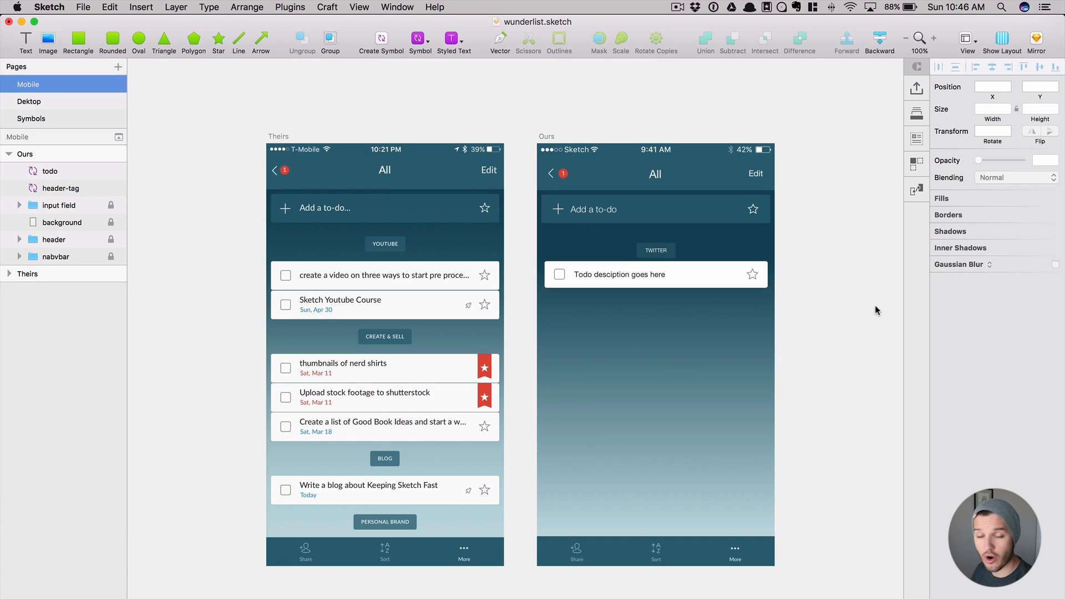
{"action": "left_click", "coordinate": [747, 276]}
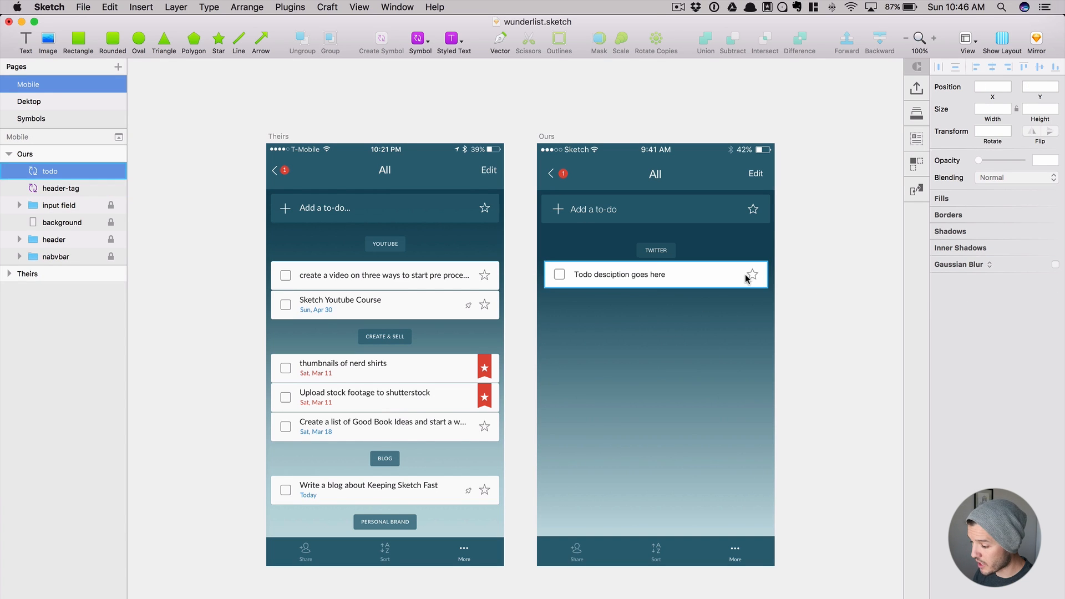
{"action": "left_click", "coordinate": [1003, 234]}
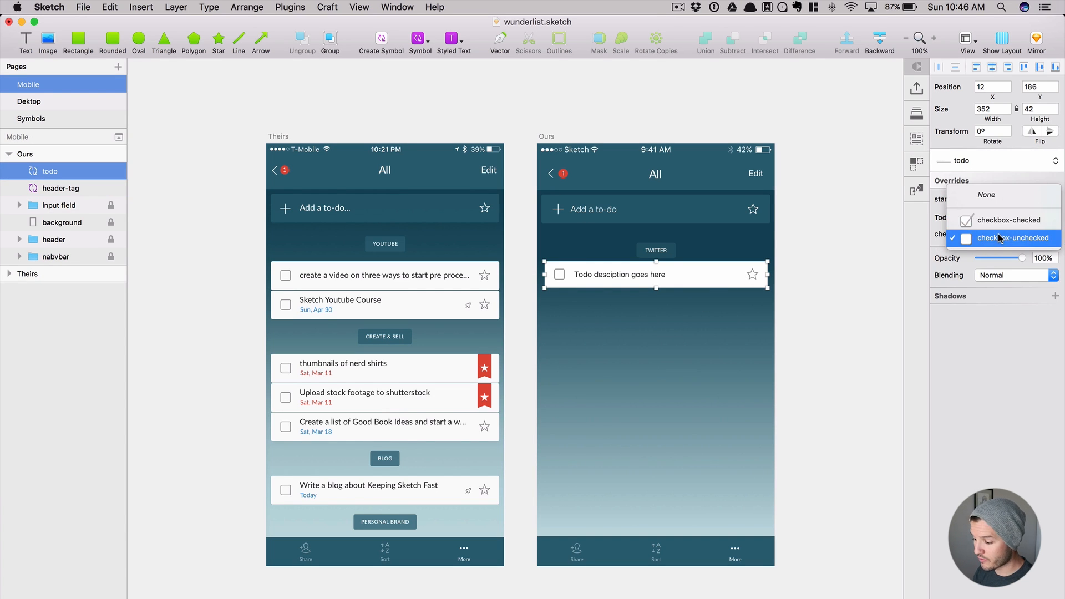
{"action": "left_click", "coordinate": [997, 221]}
{"action": "left_click", "coordinate": [1003, 237]}
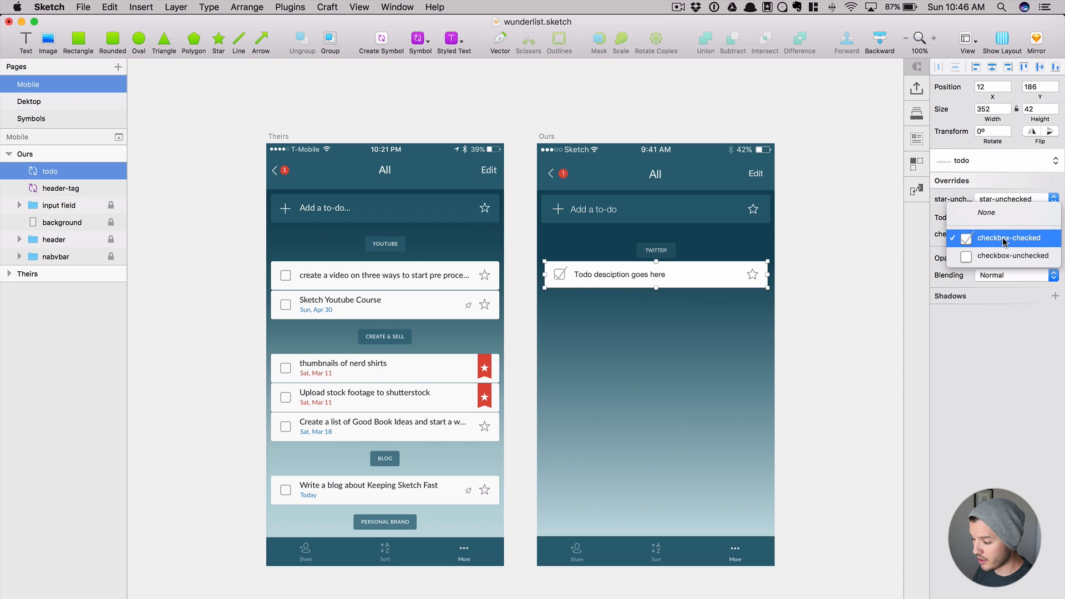
{"action": "left_click", "coordinate": [1003, 255]}
{"action": "left_click", "coordinate": [1003, 234]}
{"action": "left_click", "coordinate": [1003, 236]}
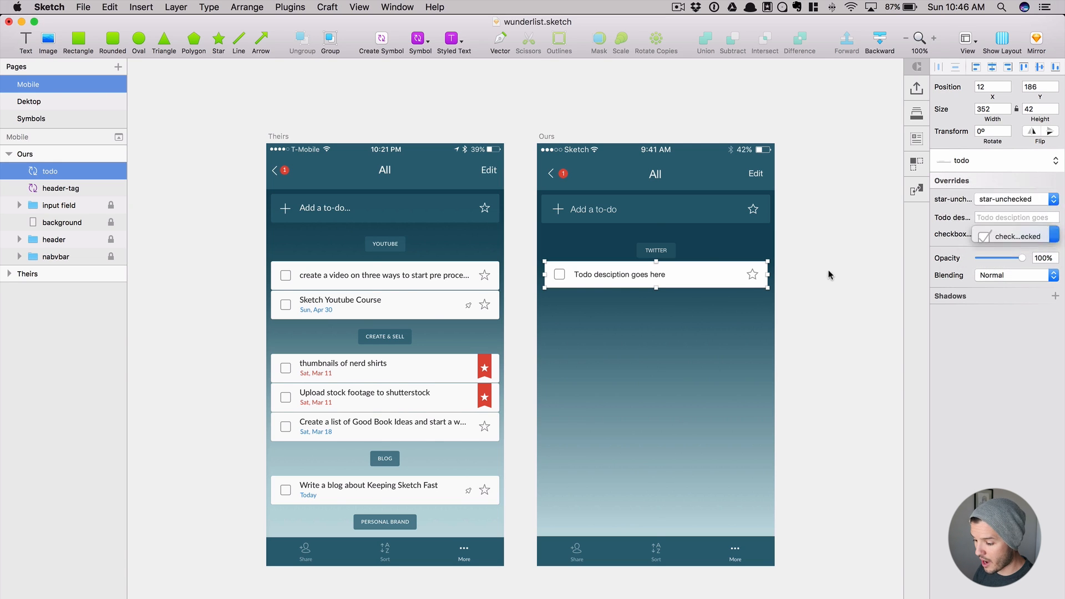
- Place two copies of the todo instance below the first and set both copies' checkbox override to checkbox-unchecked
{"action": "left_click_drag", "start_coordinate": [713, 268], "coordinate": [685, 377]}
{"action": "left_click", "coordinate": [739, 320]}
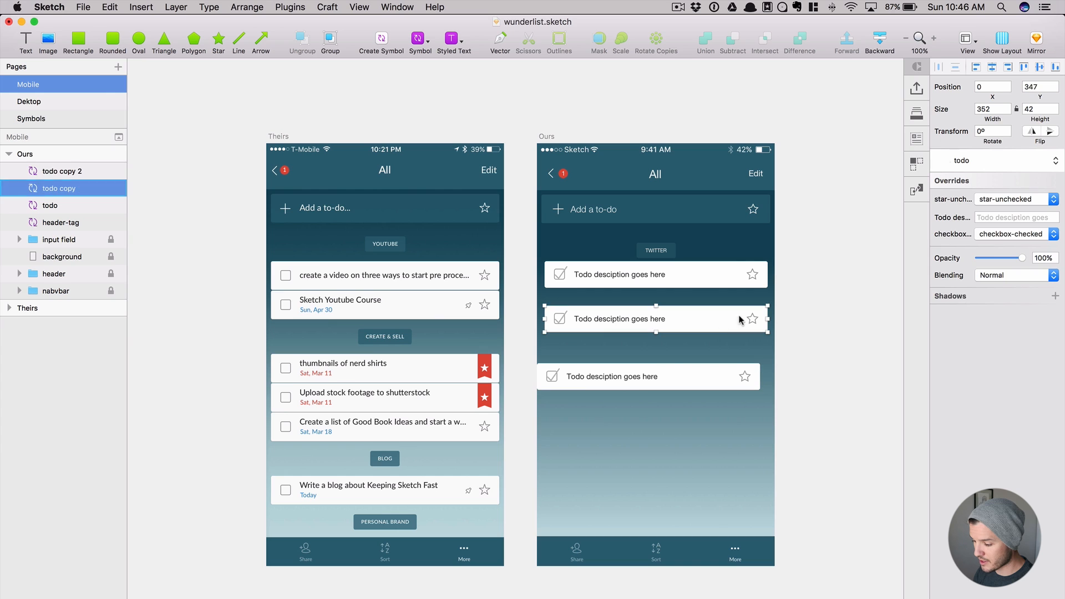
{"action": "left_click", "coordinate": [1013, 234]}
{"action": "left_click", "coordinate": [1002, 254]}
{"action": "left_click", "coordinate": [667, 371]}
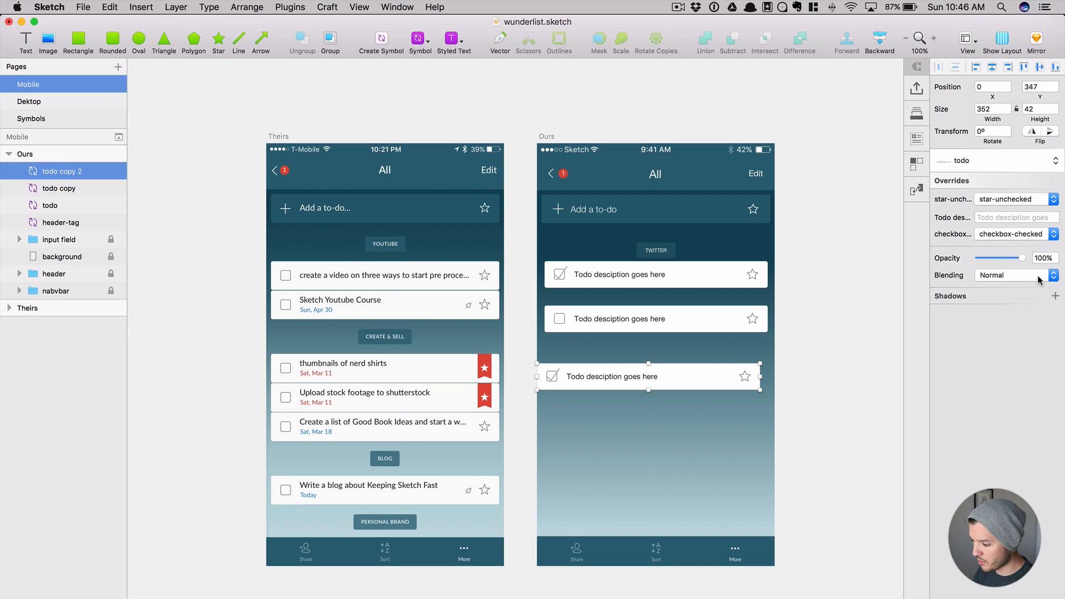
{"action": "left_click", "coordinate": [1014, 234]}
{"action": "left_click", "coordinate": [1002, 255]}
{"action": "left_click", "coordinate": [830, 399]}
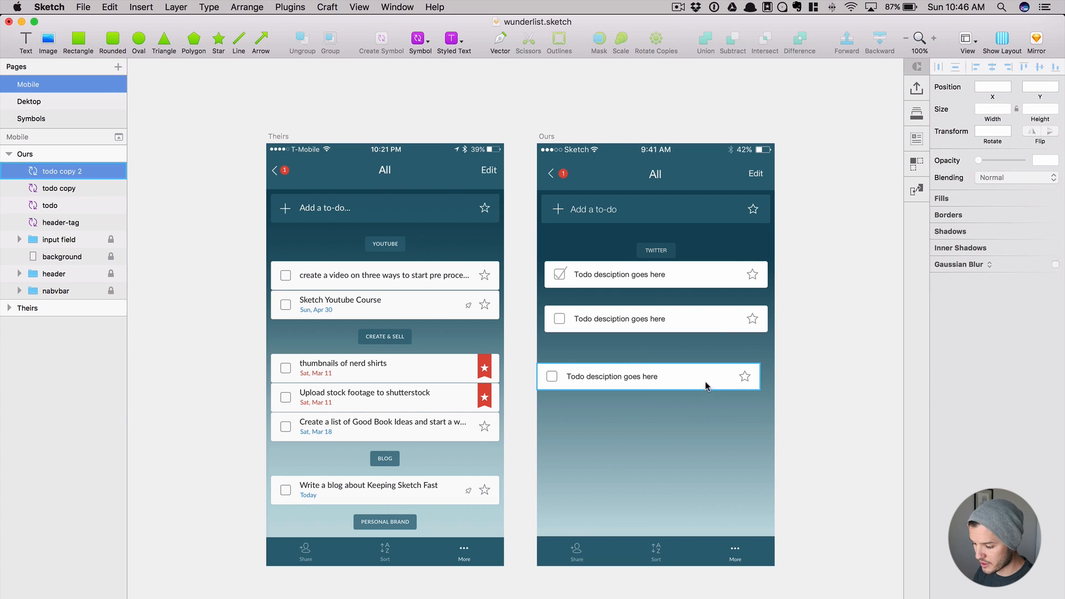
- Delete the two todo copies and select the original todo instance
{"action": "left_click", "coordinate": [704, 330], "text": "shift"}
{"action": "key", "text": "Delete"}
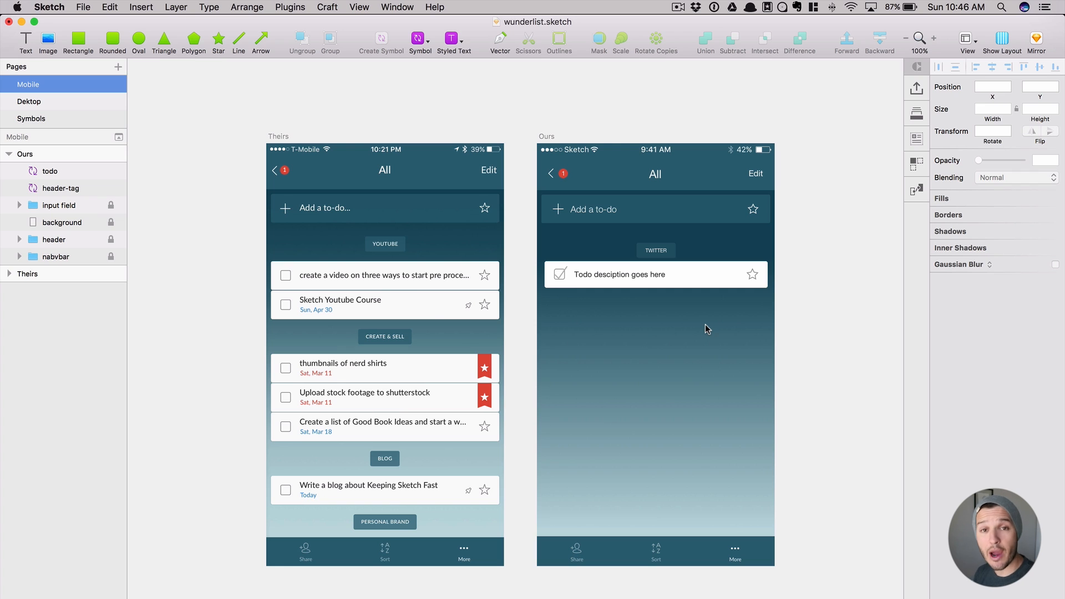
{"action": "left_click", "coordinate": [712, 273]}
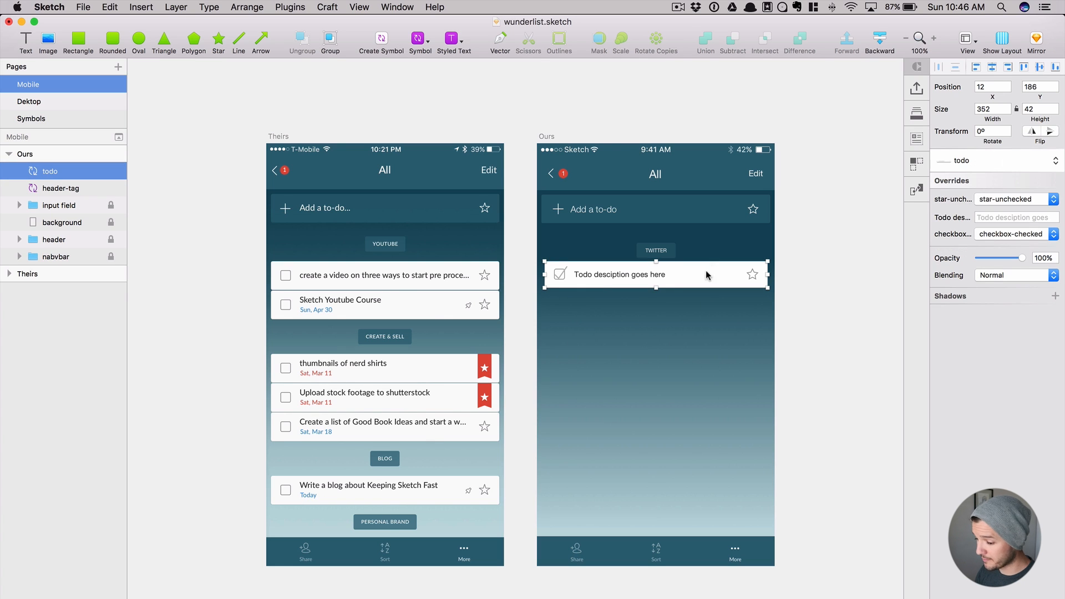
- On the Symbols page, draw a rectangle about 26 × 37 over the star in the todo symbol, flush with the symbol's upper edge
{"action": "left_click", "coordinate": [57, 119]}
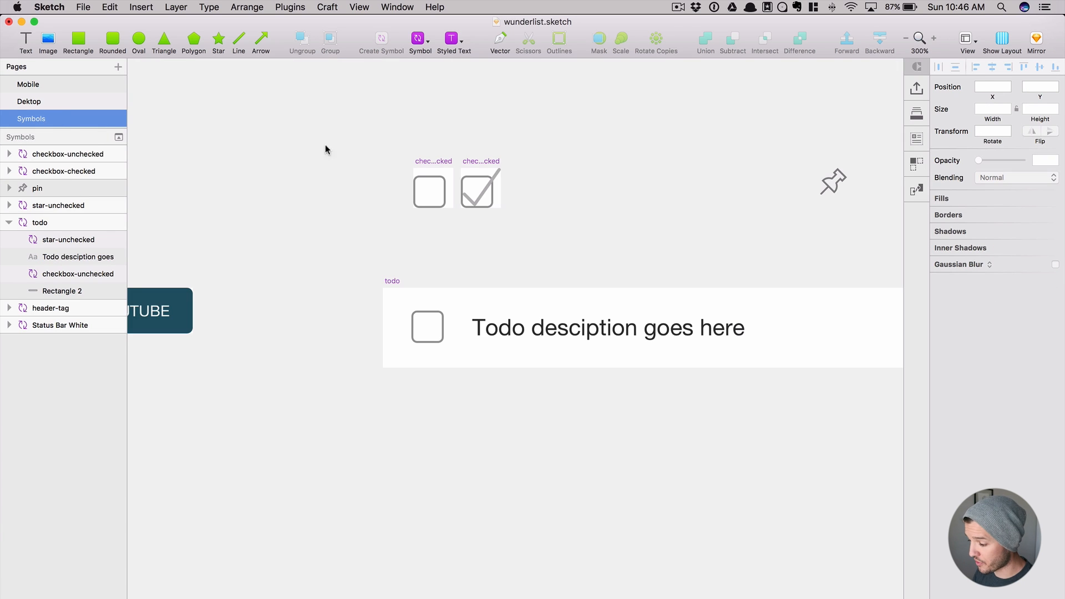
{"action": "left_click_drag", "start_coordinate": [596, 205], "coordinate": [364, 193]}
{"action": "left_click", "coordinate": [707, 312]}
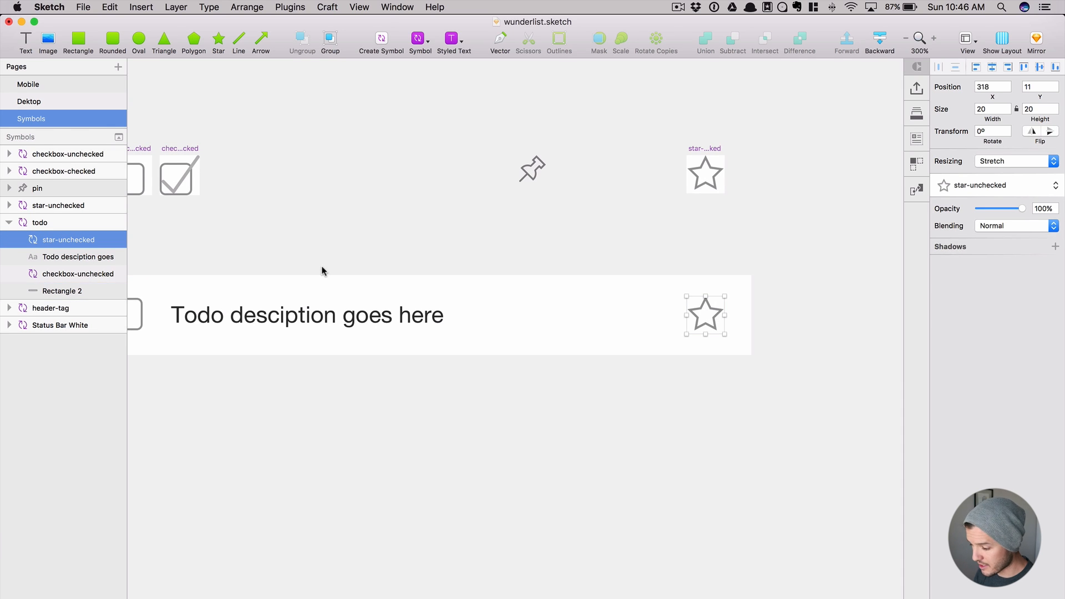
{"action": "left_click", "coordinate": [704, 168]}
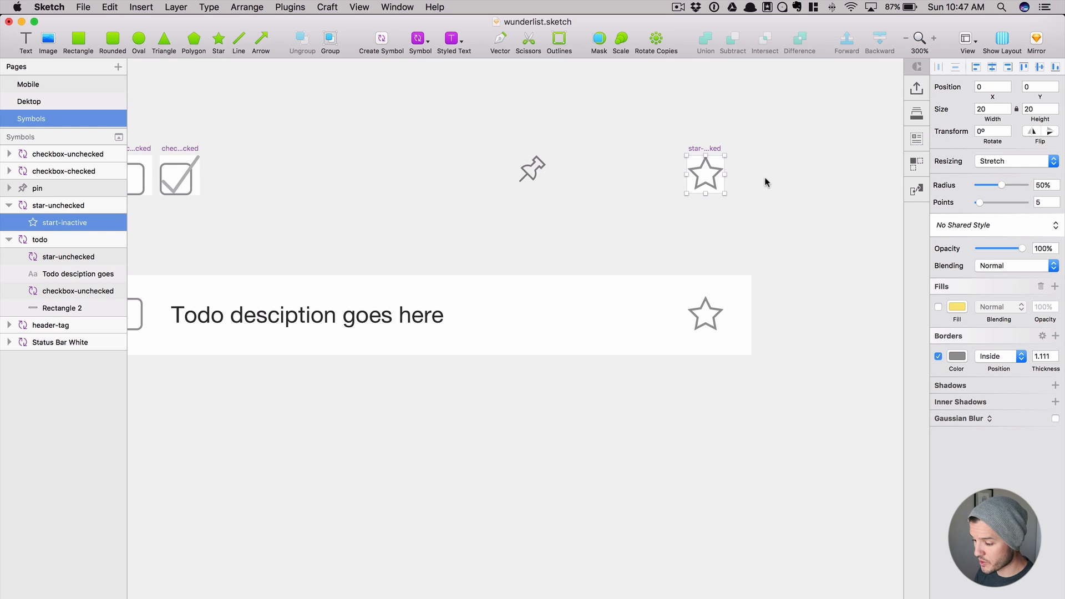
{"action": "left_click", "coordinate": [695, 318]}
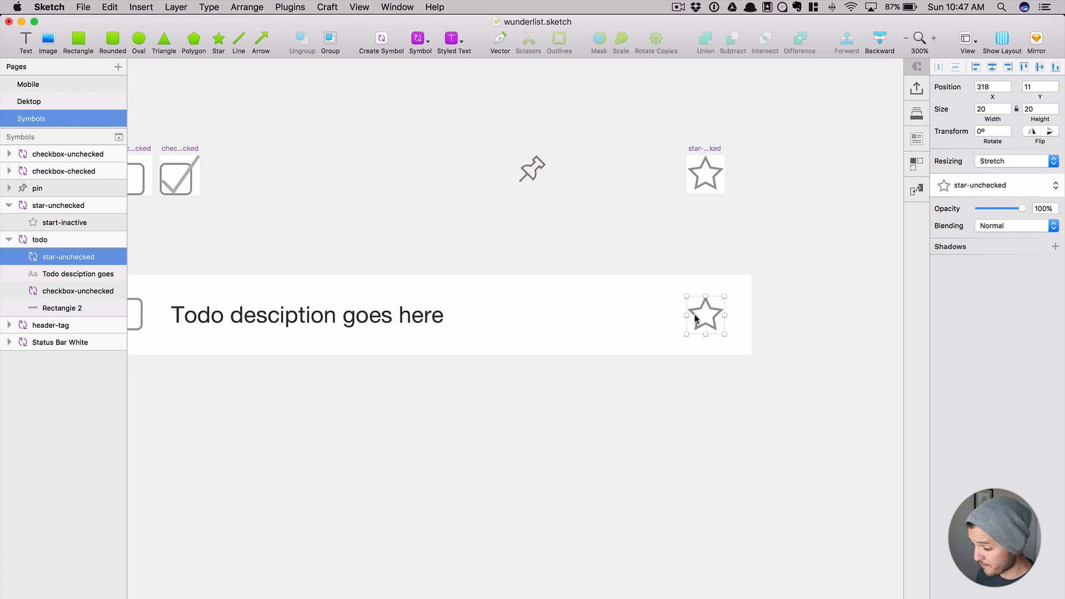
{"action": "left_click", "coordinate": [78, 40]}
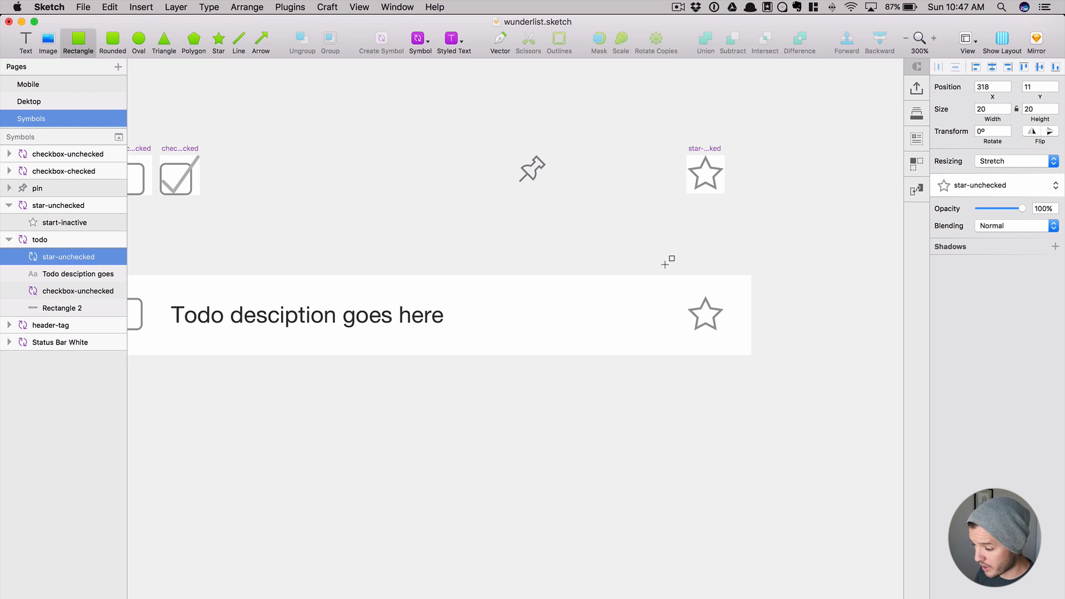
{"action": "left_click_drag", "start_coordinate": [696, 322], "coordinate": [730, 345]}
- Sample the red ribbon colour #dd4b39 from the Theirs artboard and apply it as the new rectangle's fill
{"action": "left_click", "coordinate": [61, 84]}
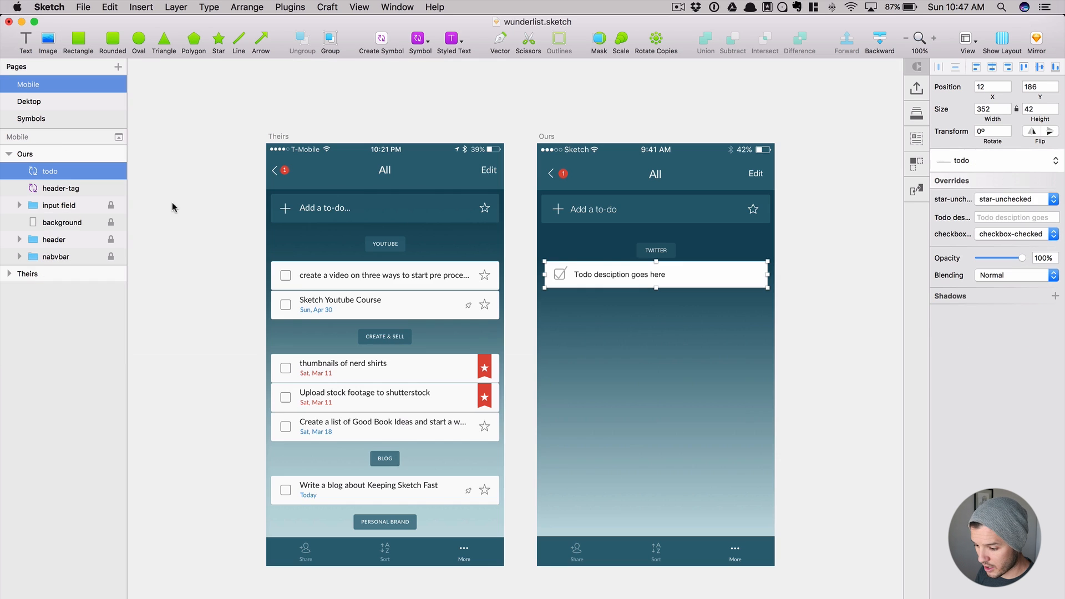
{"action": "key", "text": "ctrl+c"}
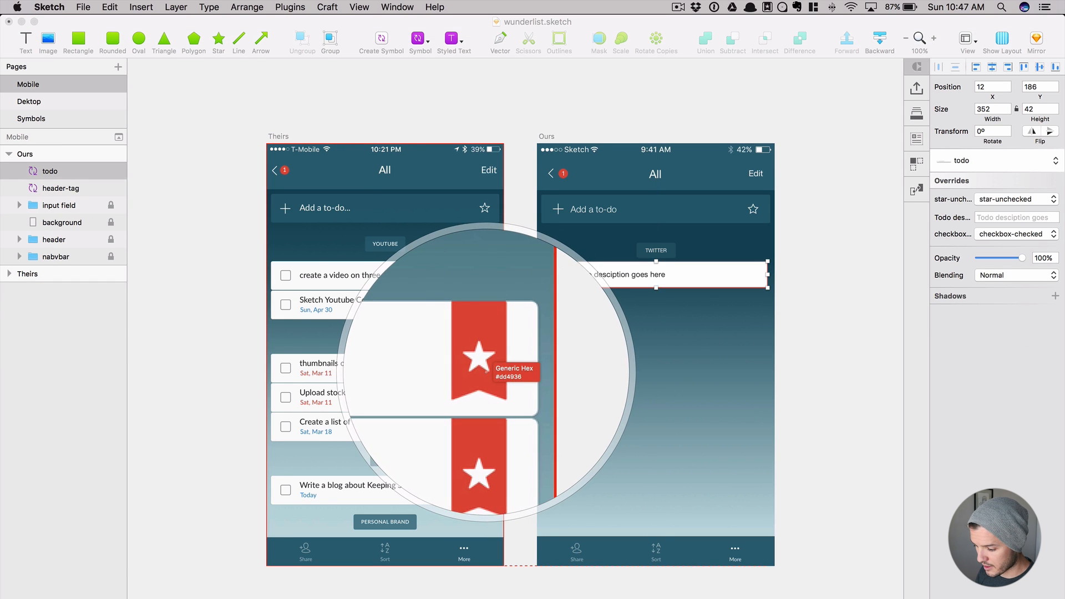
{"action": "left_click", "coordinate": [486, 370]}
{"action": "left_click", "coordinate": [60, 119]}
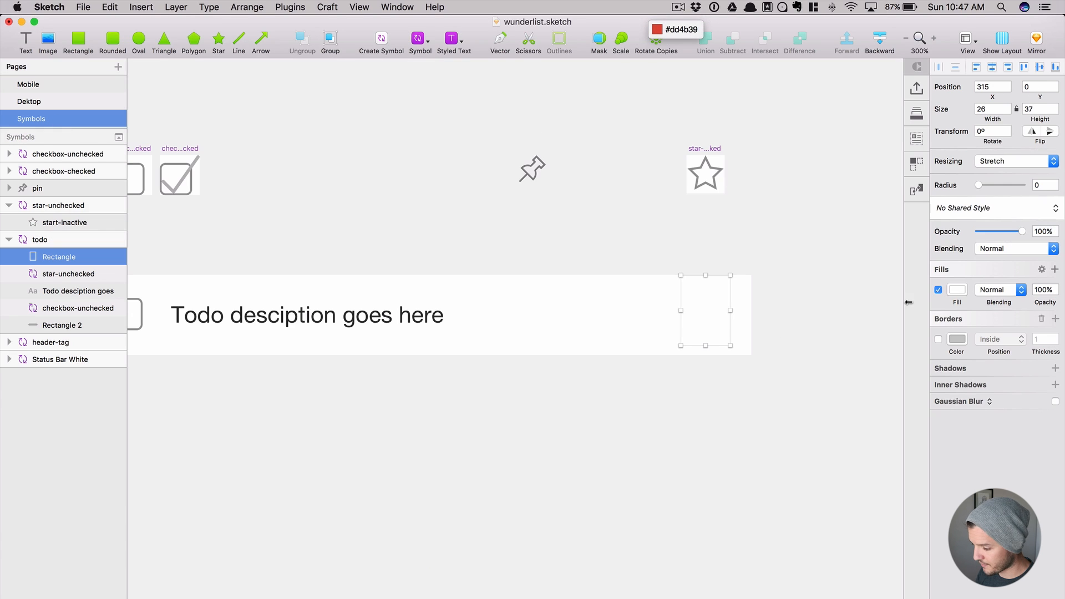
{"action": "left_click", "coordinate": [954, 290]}
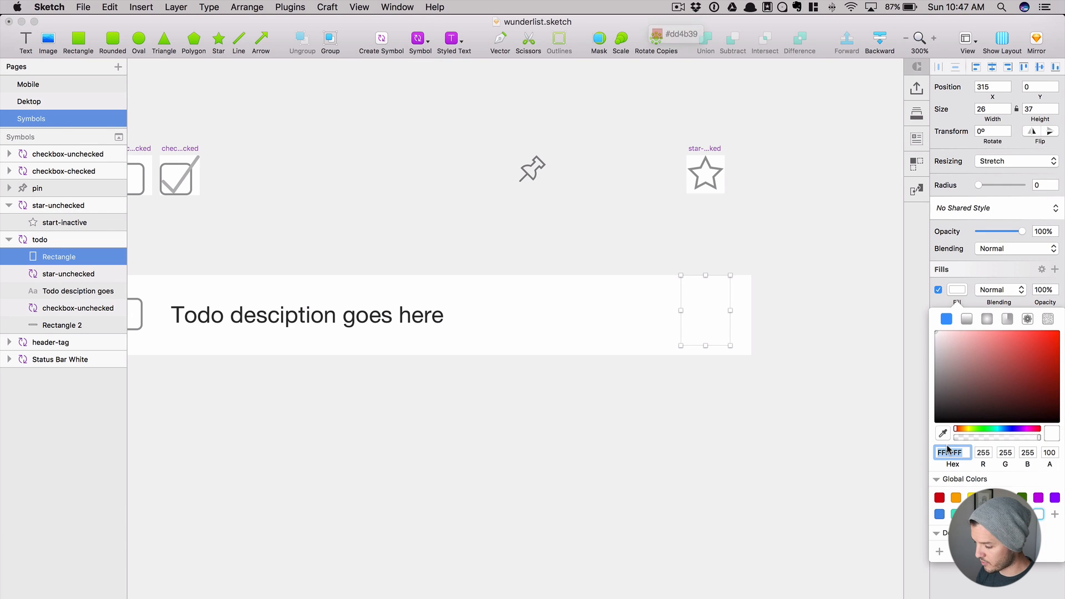
{"action": "key", "text": "ctrl+v"}
{"action": "key", "text": "Return"}
- Send the red rectangle one level back so it sits behind the nested star in the todo symbol
{"action": "key", "text": "alt"}
{"action": "left_click", "coordinate": [687, 318]}
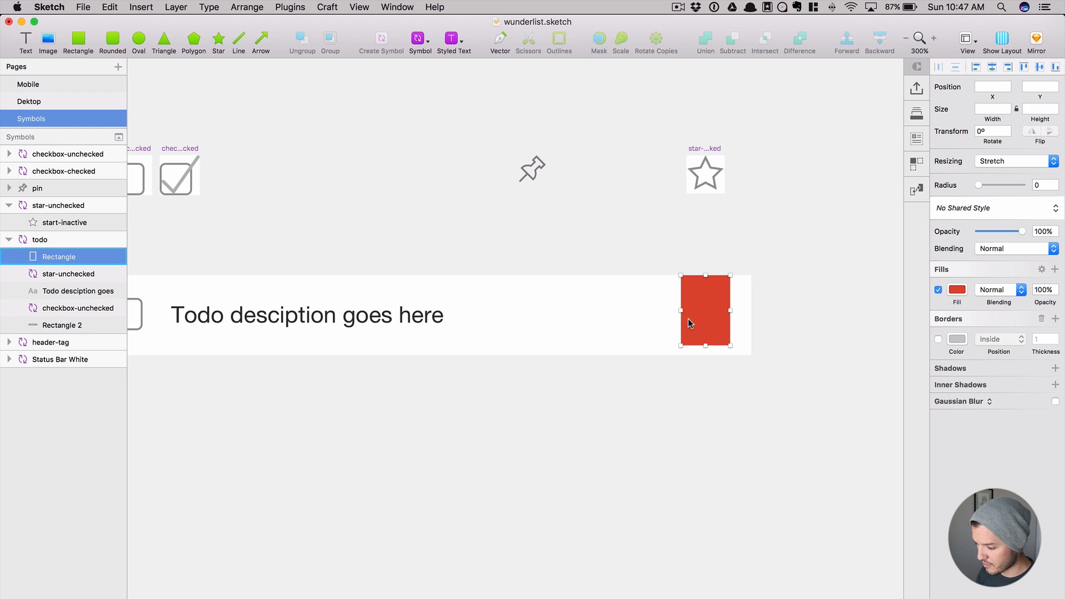
{"action": "key", "text": "super+alt+Down"}
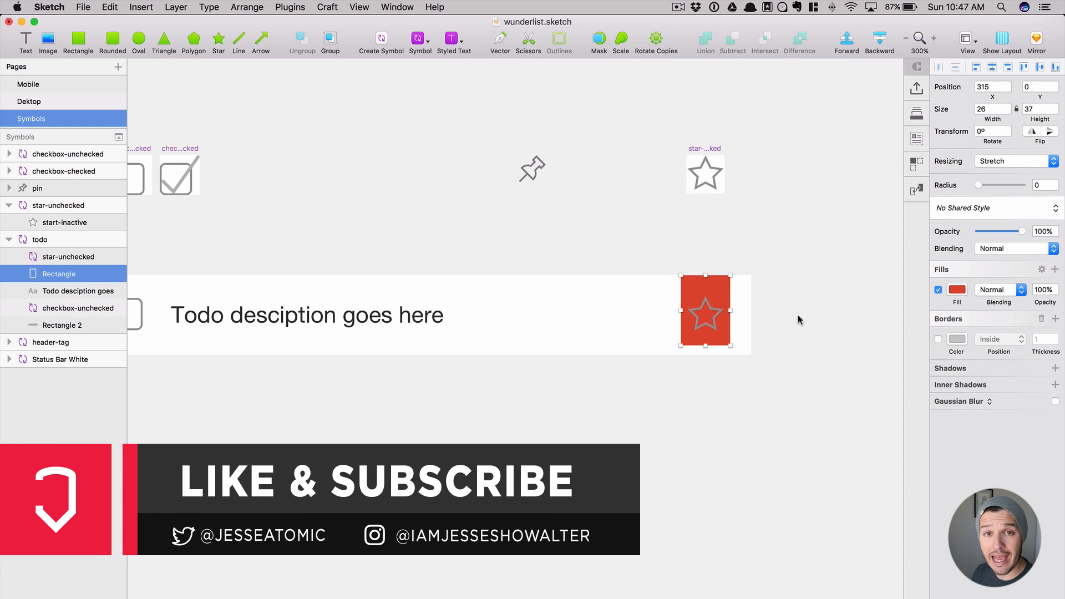
- Notch the red rectangle into a ribbon by adding a midpoint on its lower edge and raising that point to Y 30
{"action": "key", "text": "Return"}
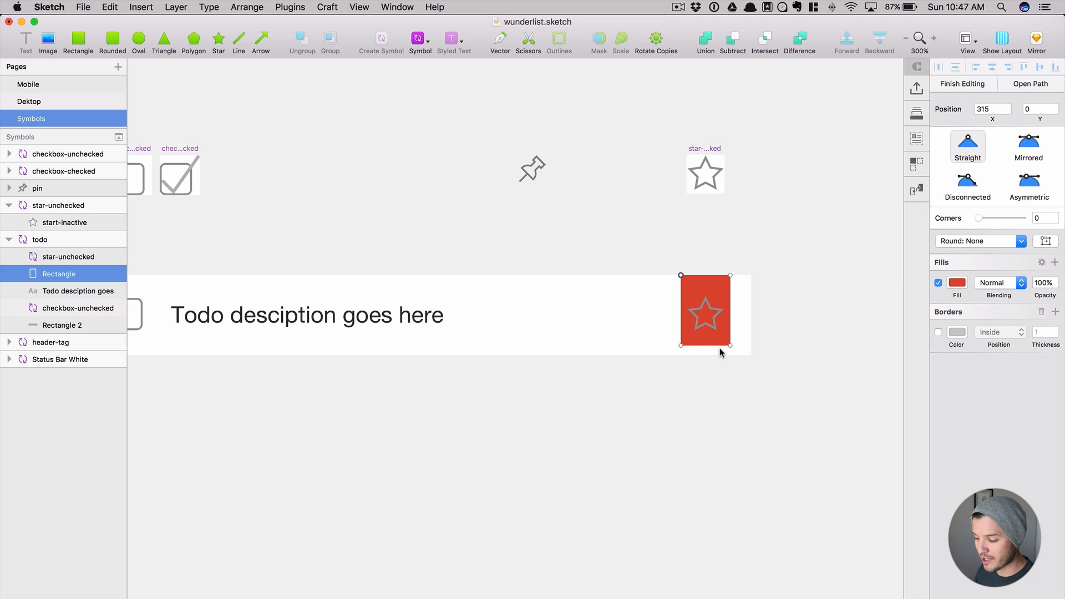
{"action": "left_click", "coordinate": [704, 346]}
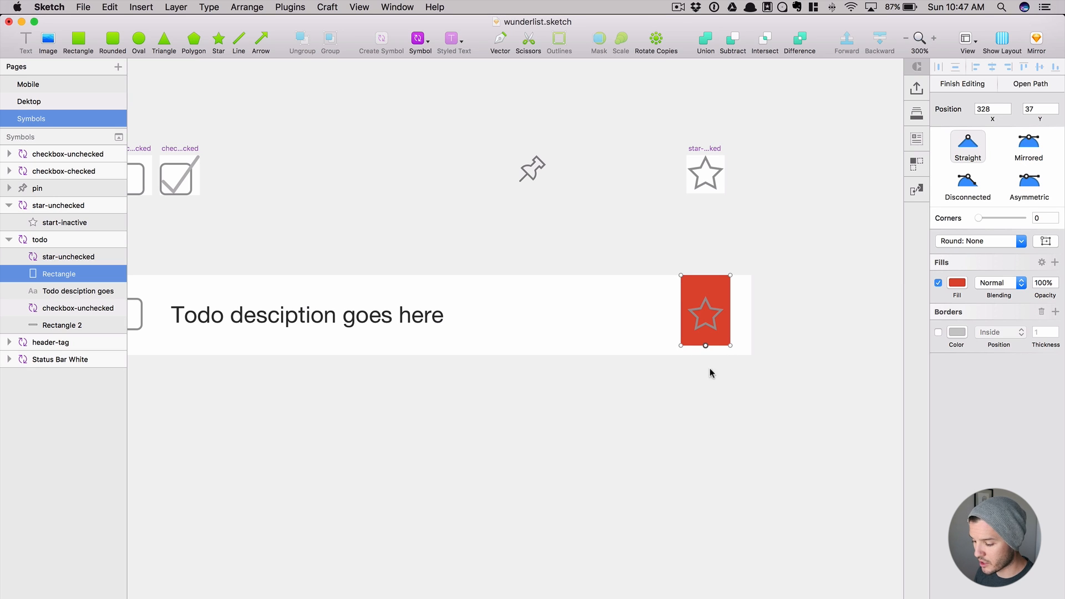
{"action": "key", "text": "Up"}
{"action": "key", "text": "Up"}
{"action": "key", "text": "Up"}
{"action": "key", "text": "Up"}
{"action": "key", "text": "Up"}
{"action": "key", "text": "Up"}
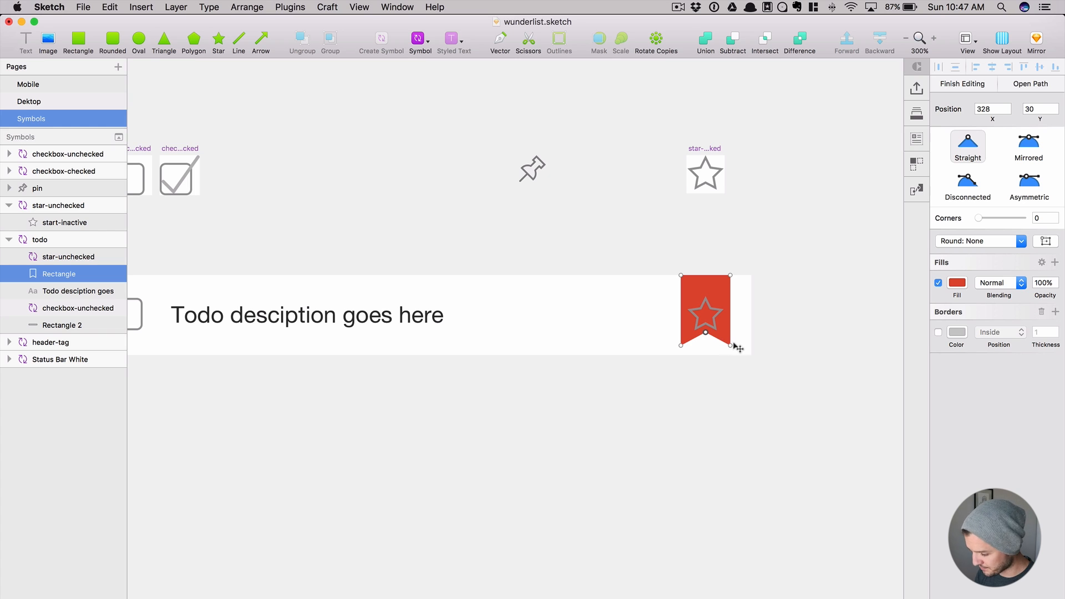
{"action": "key", "text": "Escape"}
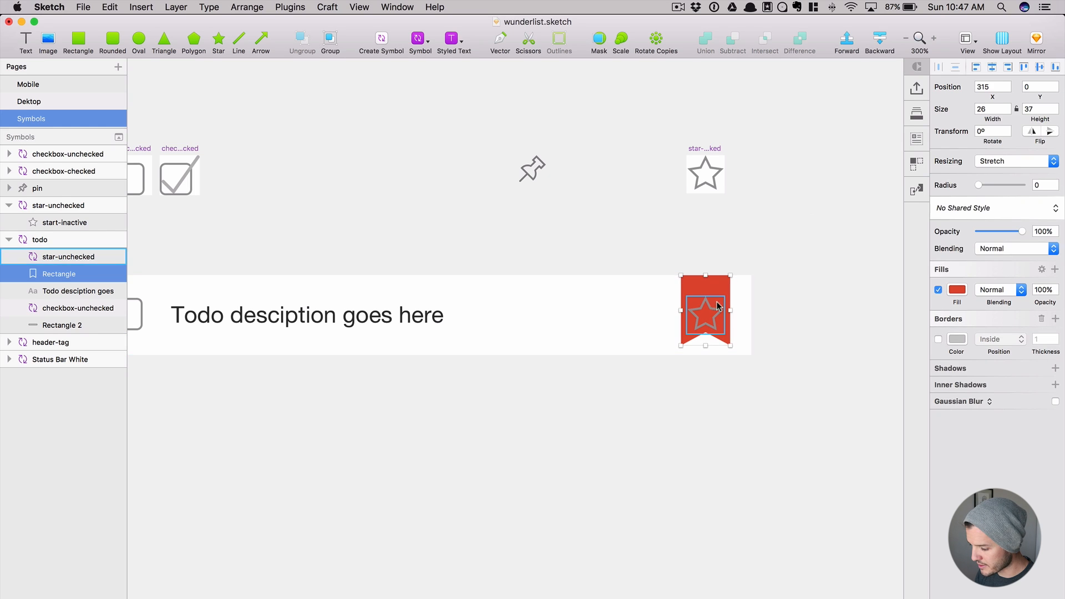
- Scale the star-unchecked symbol to 80%, making it 16 × 16 px
{"action": "left_click", "coordinate": [711, 308]}
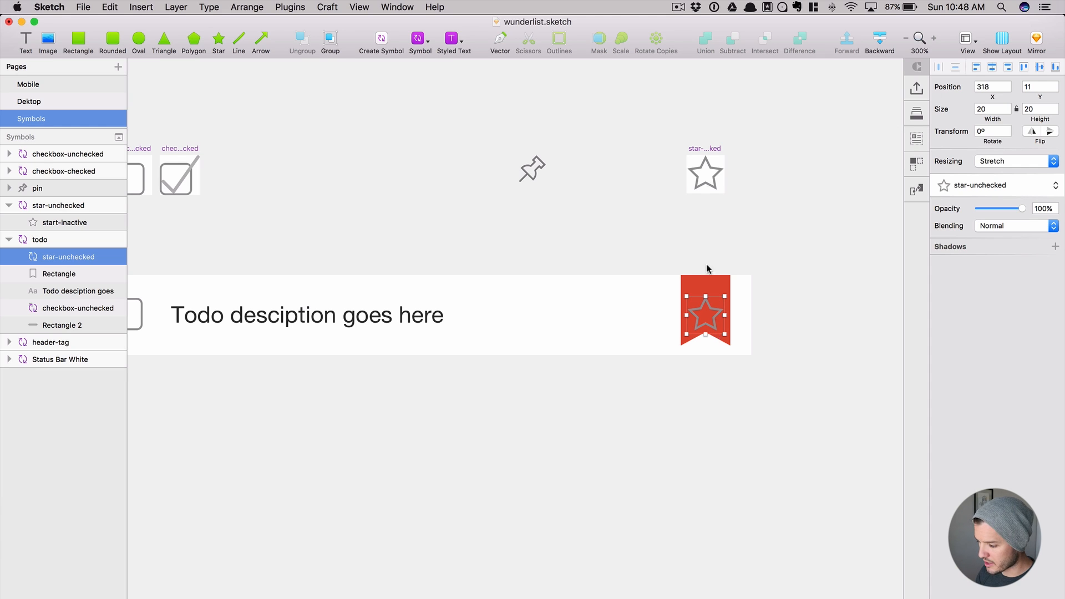
{"action": "left_click", "coordinate": [701, 145]}
{"action": "key", "text": "super+k"}
{"action": "type", "text": "95"}
{"action": "key", "text": "Tab"}
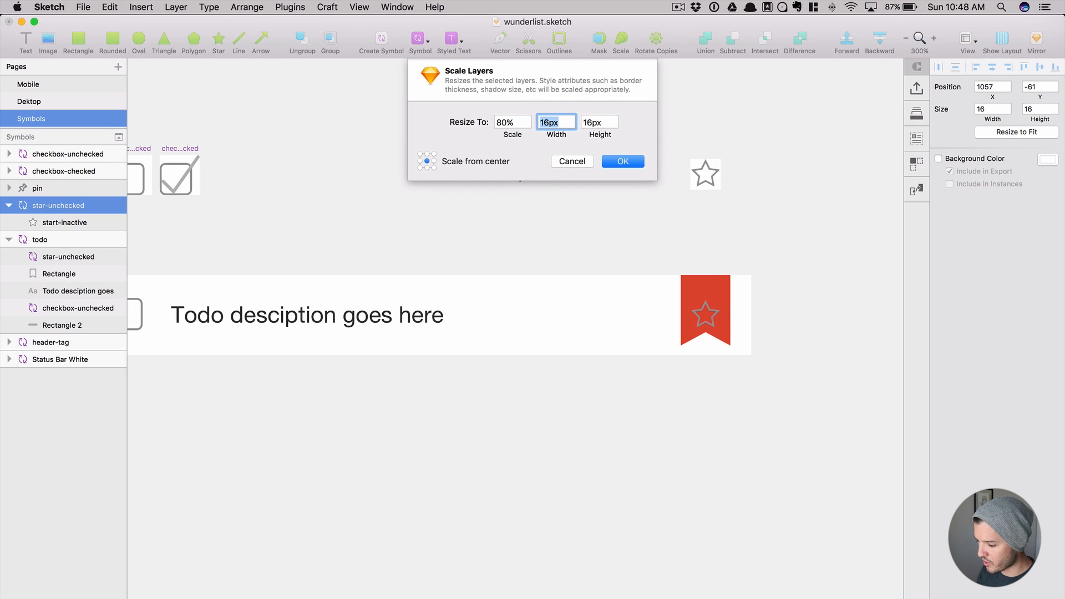
{"action": "key", "text": "Return"}
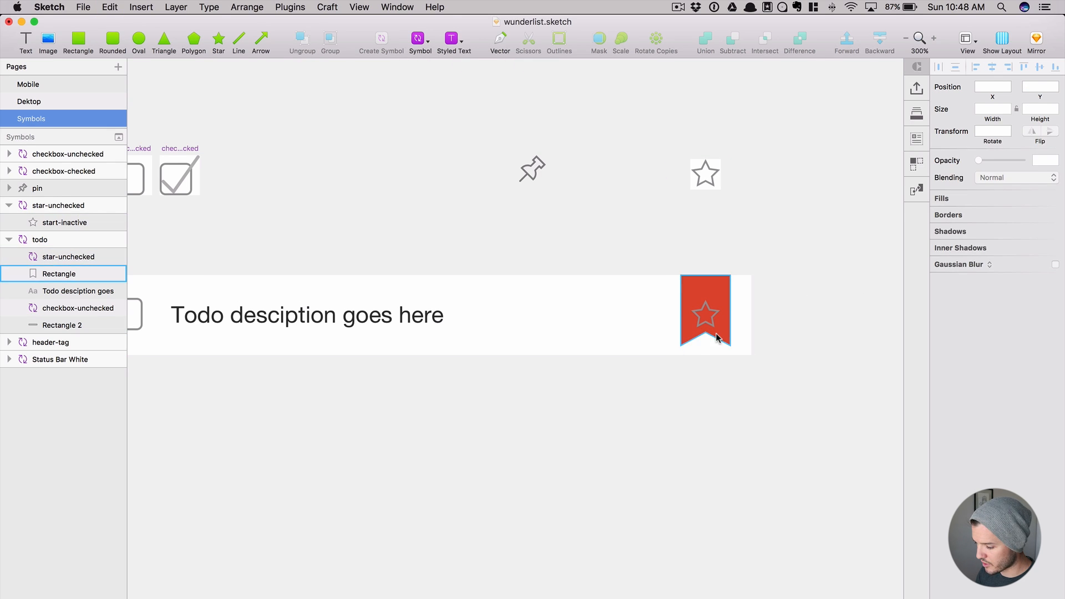
- Set the red ribbon's height to 40
{"action": "left_click", "coordinate": [719, 339]}
{"action": "left_click_drag", "start_coordinate": [706, 346], "coordinate": [707, 355]}
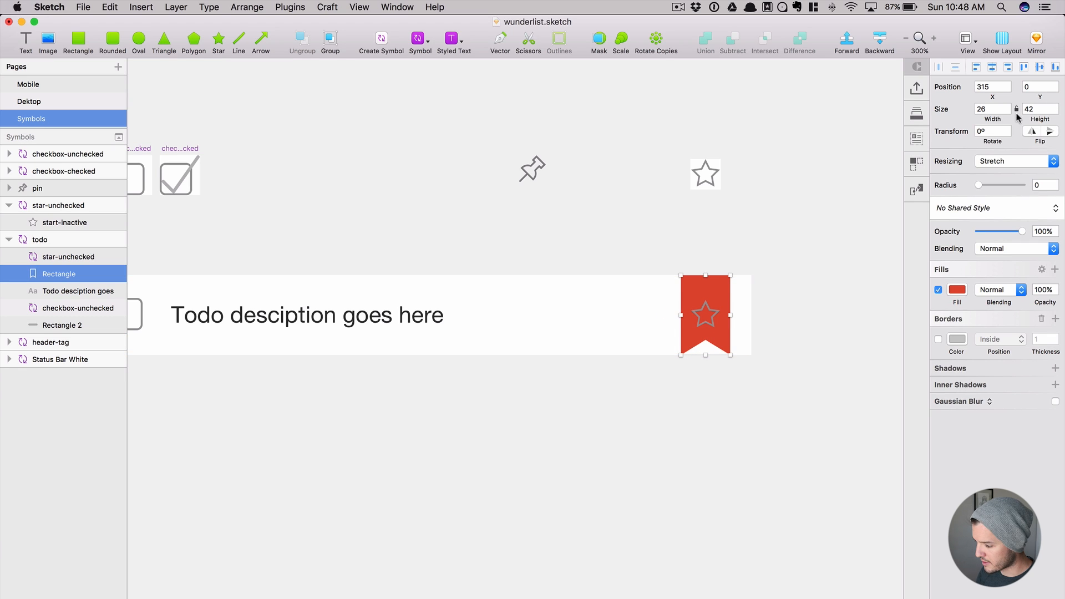
{"action": "left_click", "coordinate": [1055, 112]}
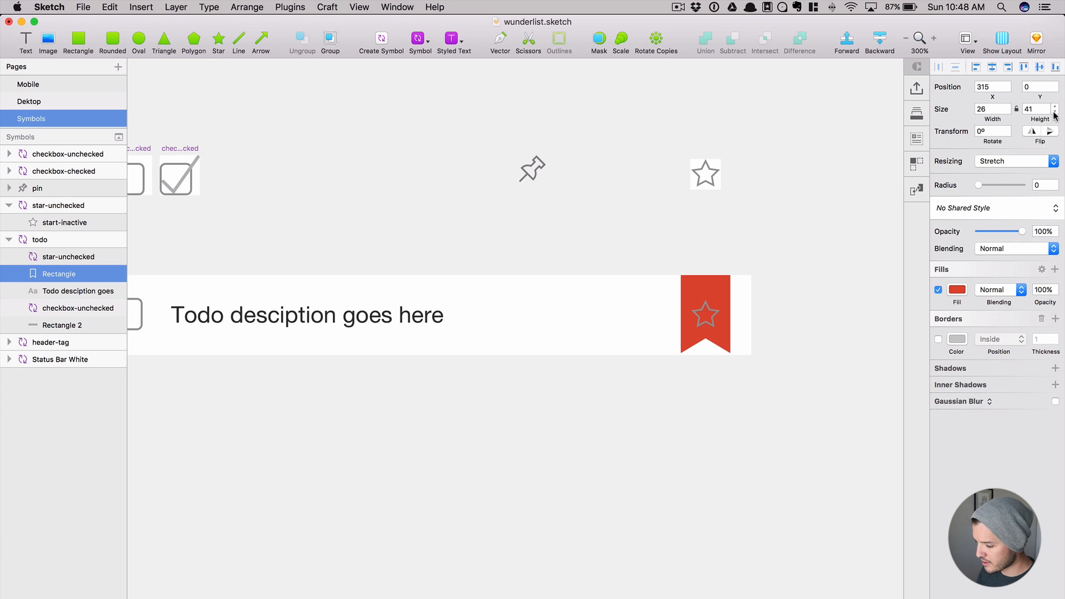
{"action": "left_click", "coordinate": [767, 301]}
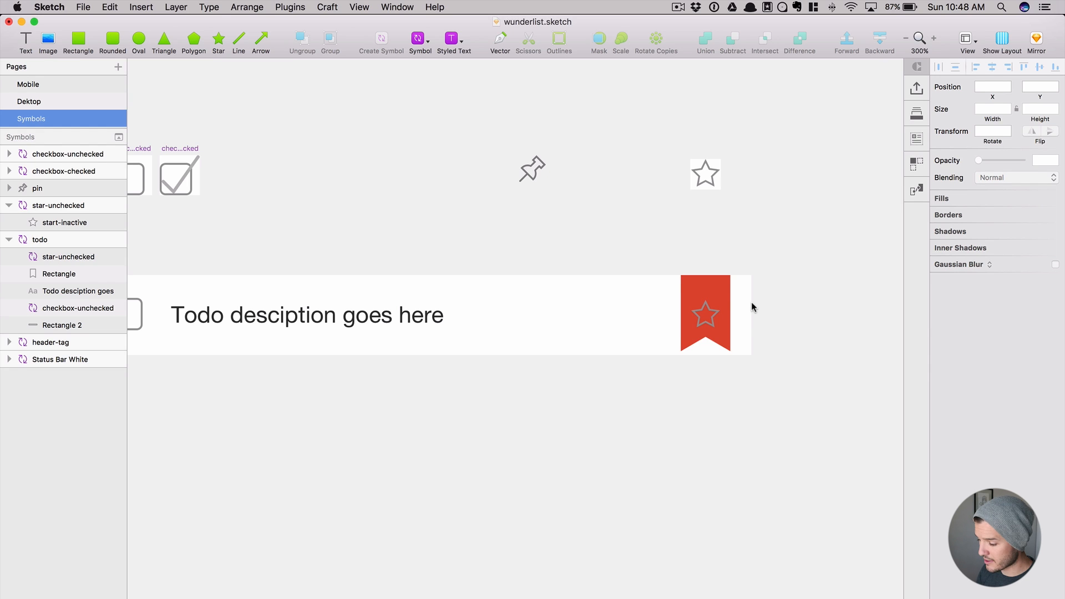
{"action": "left_click", "coordinate": [723, 296]}
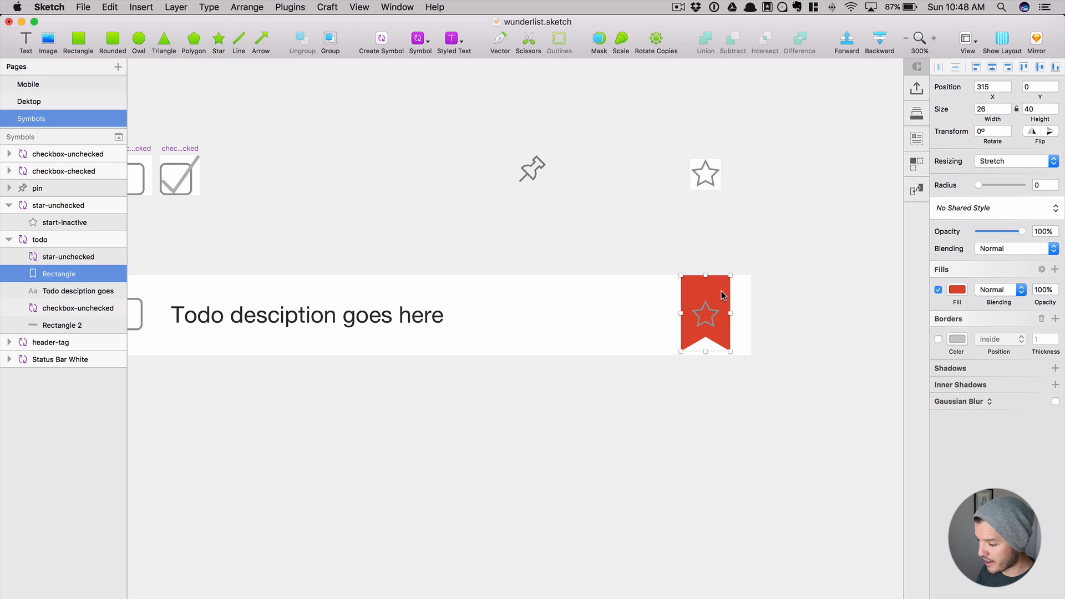
- Paste a copy of the star-unchecked symbol's star beside it and move the red ribbon out of the todo symbol
{"action": "left_click", "coordinate": [710, 165]}
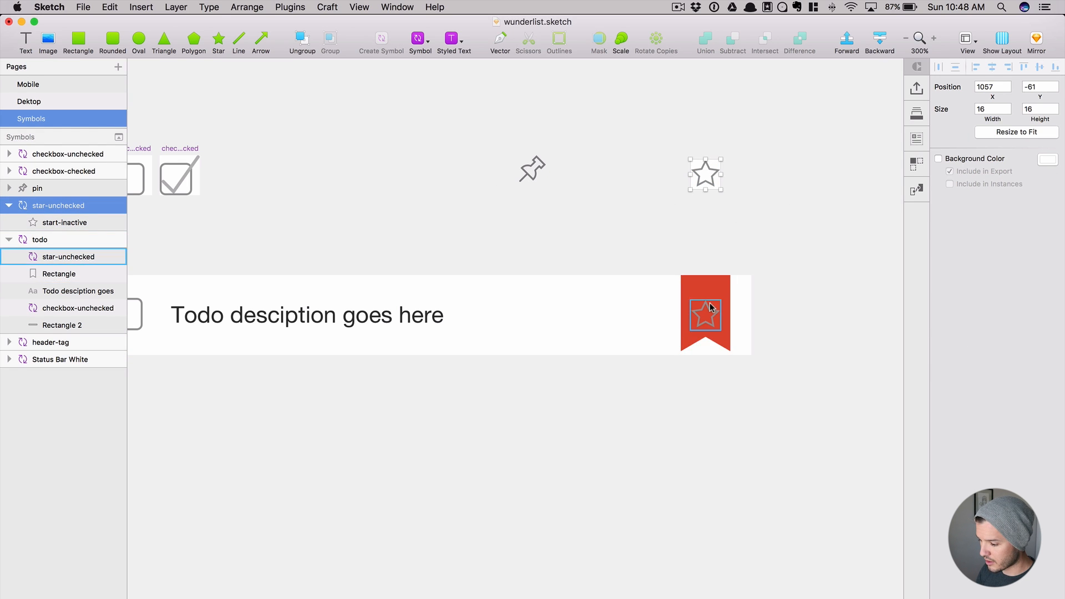
{"action": "left_click", "coordinate": [718, 174]}
{"action": "key", "text": "super+c"}
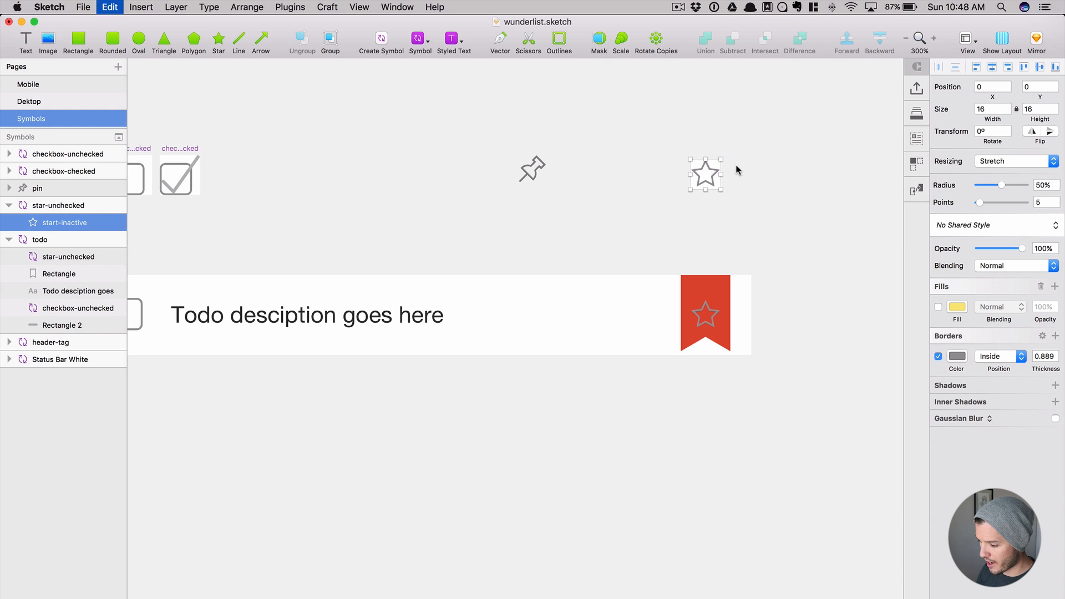
{"action": "right_click", "coordinate": [756, 150]}
{"action": "left_click", "coordinate": [777, 159]}
{"action": "left_click_drag", "start_coordinate": [725, 336], "coordinate": [855, 201]}
{"action": "left_click_drag", "start_coordinate": [782, 226], "coordinate": [710, 227]}
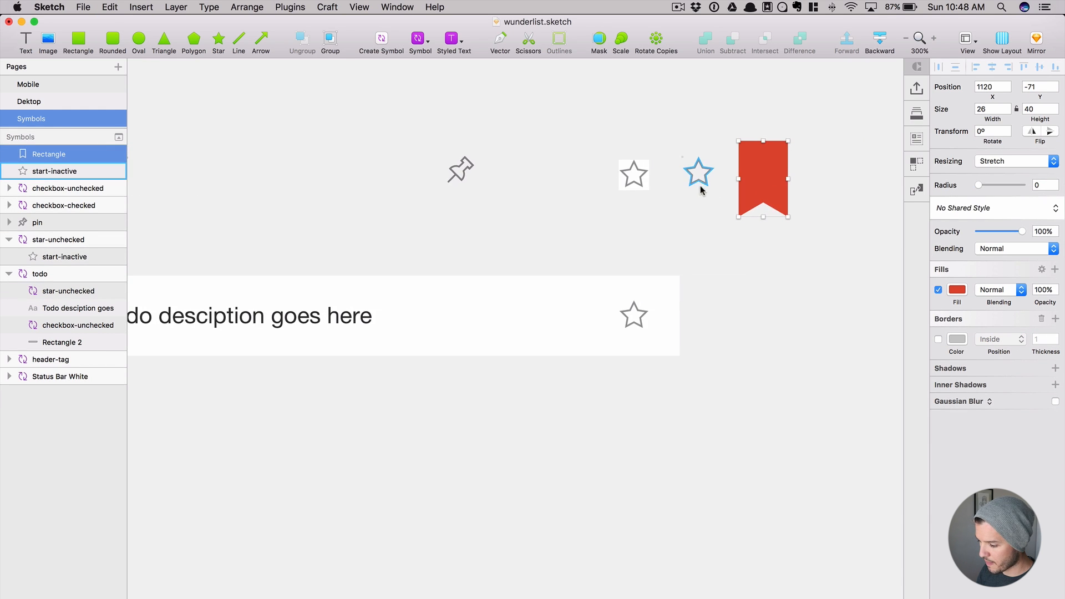
- Place the copied star over the red ribbon, bring it in front and centre the two horizontally
{"action": "left_click_drag", "start_coordinate": [710, 167], "coordinate": [778, 171]}
{"action": "key", "text": "super+alt+Up"}
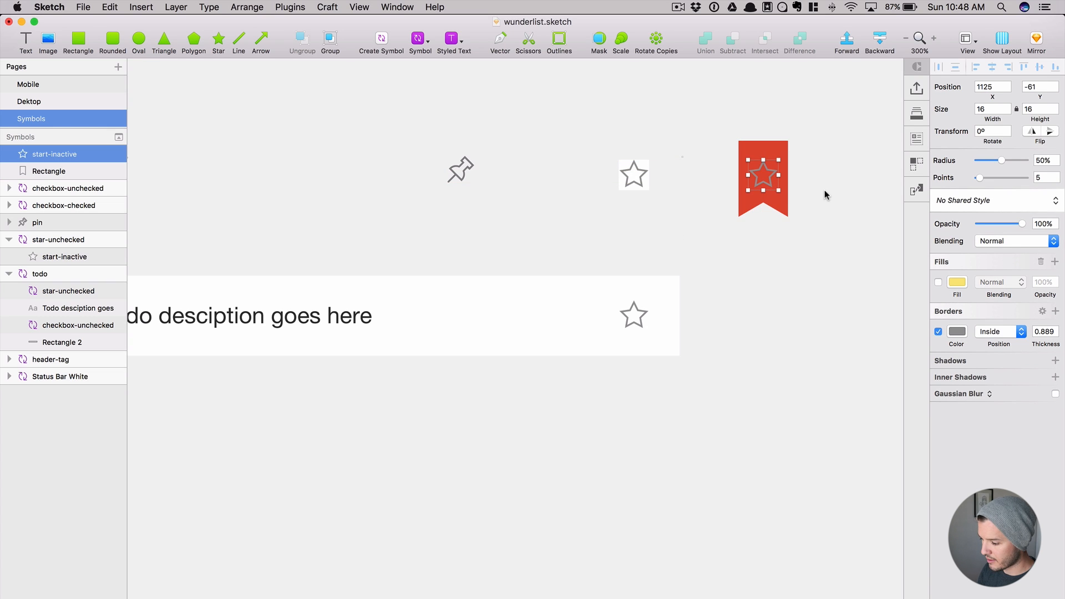
{"action": "left_click", "coordinate": [776, 156], "text": "shift"}
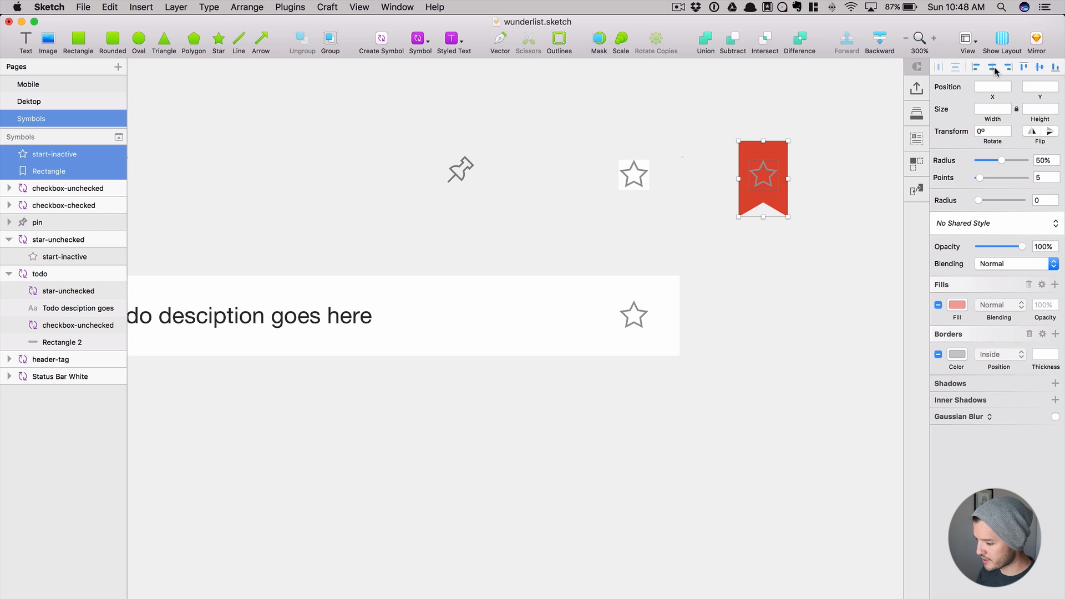
{"action": "left_click", "coordinate": [846, 102]}
- Set the border colour of the star on the ribbon to FFFFFF
{"action": "left_click", "coordinate": [762, 173]}
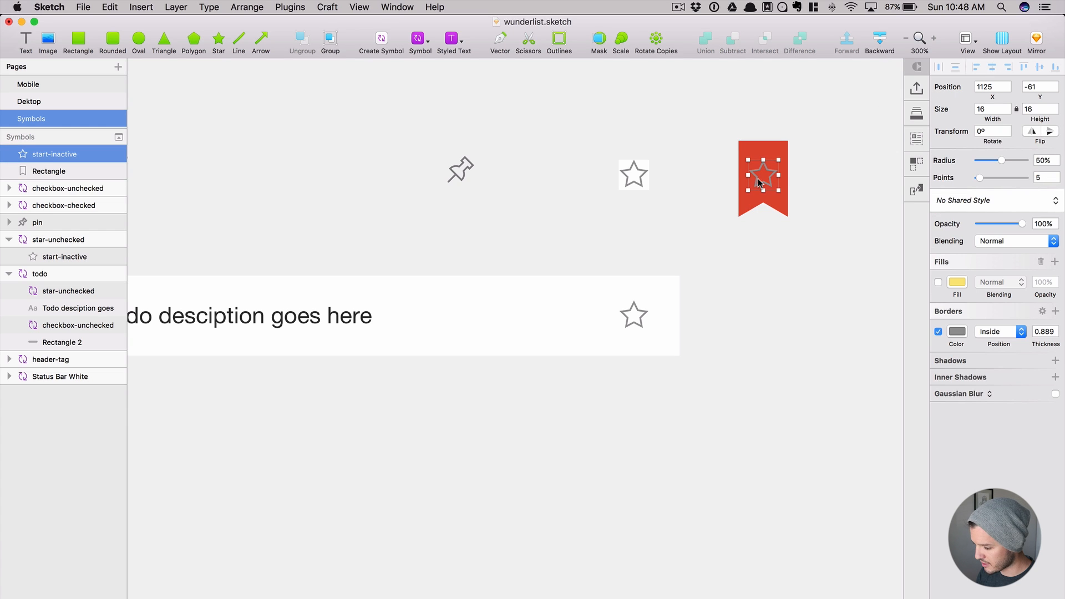
{"action": "key", "text": "alt"}
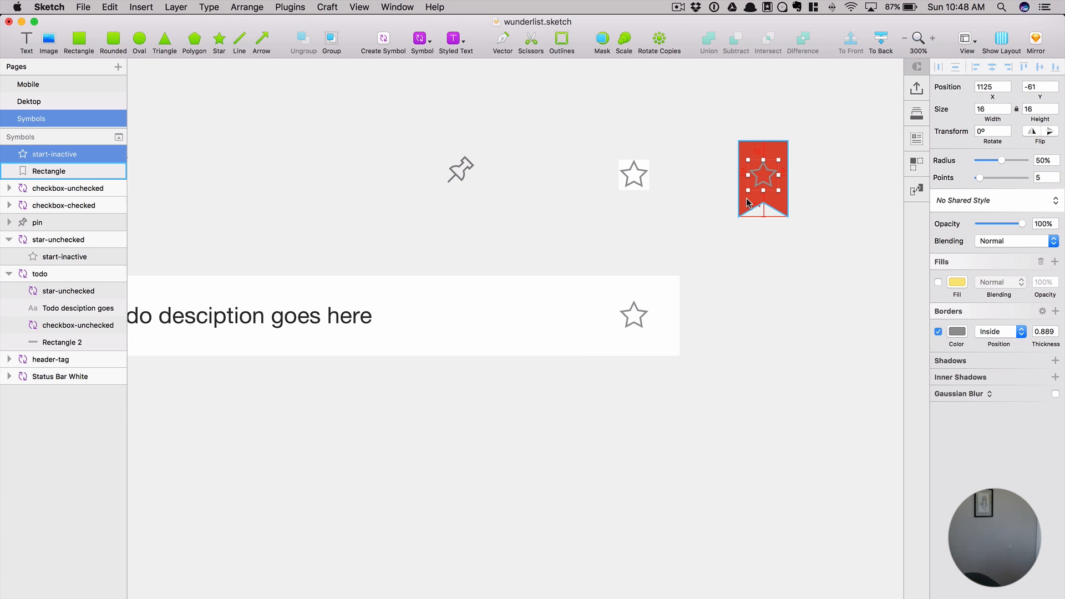
{"action": "left_click", "coordinate": [956, 331]}
{"action": "type", "text": "ffffff"}
{"action": "key", "text": "Return"}
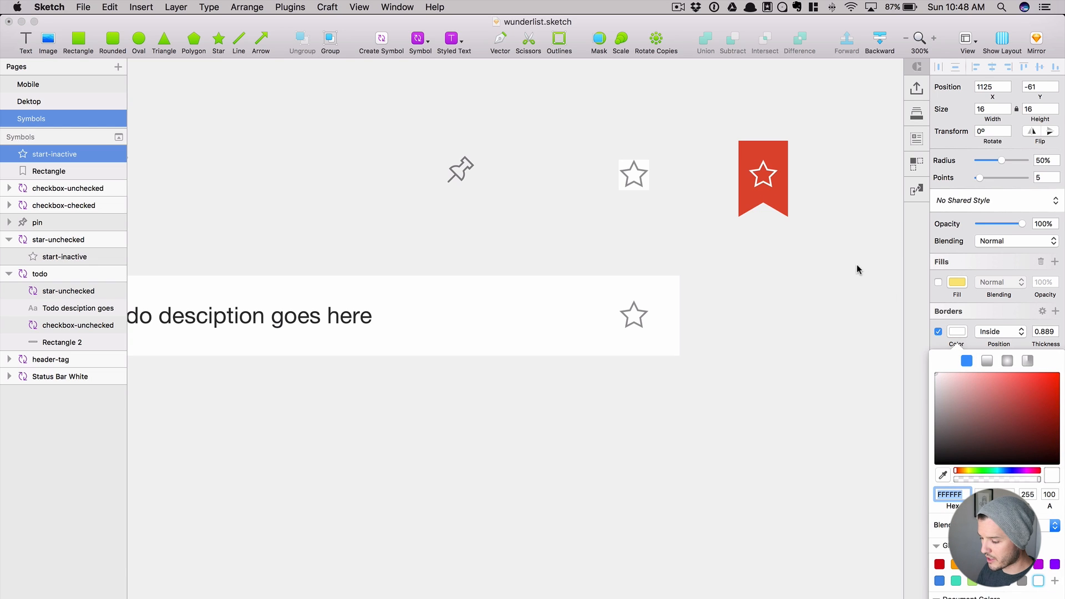
{"action": "left_click", "coordinate": [836, 240]}
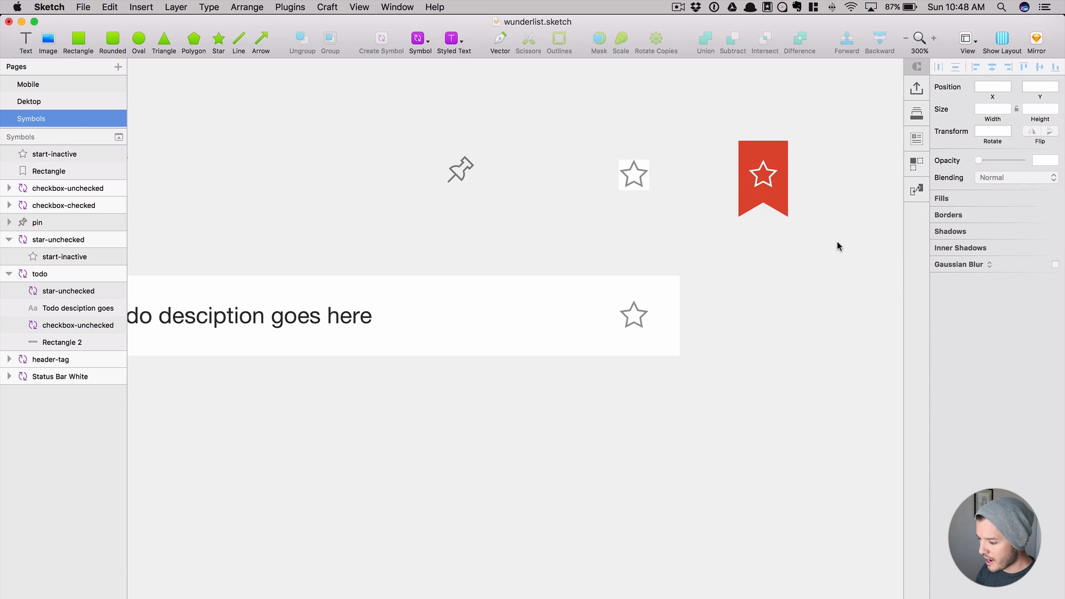
- Create a symbol named star-checked from the white star and the red ribbon
{"action": "left_click_drag", "start_coordinate": [813, 129], "coordinate": [719, 218]}
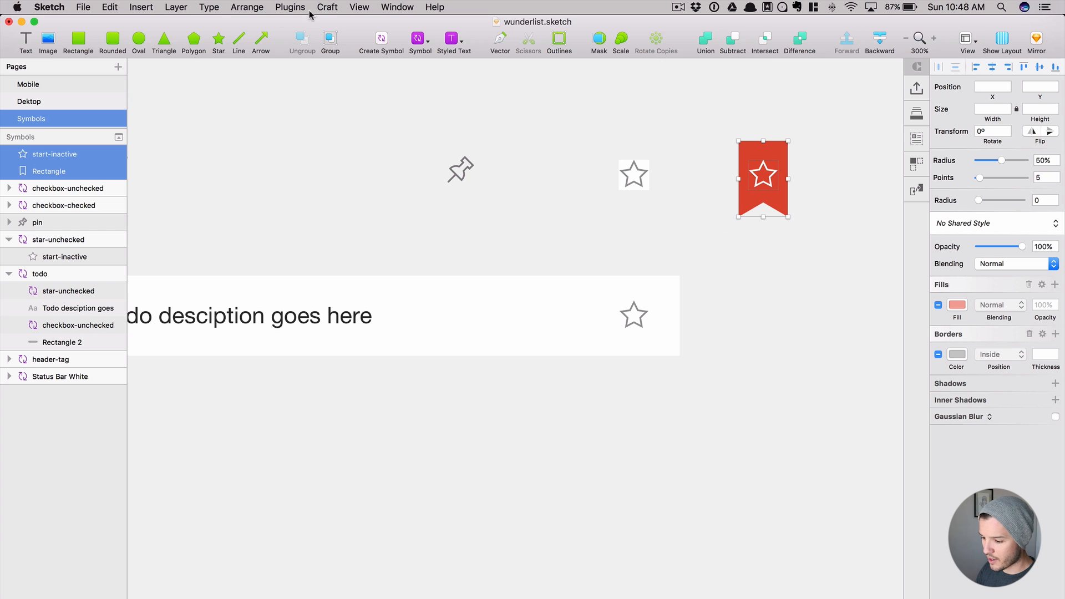
{"action": "left_click", "coordinate": [380, 39]}
{"action": "type", "text": "star-checked"}
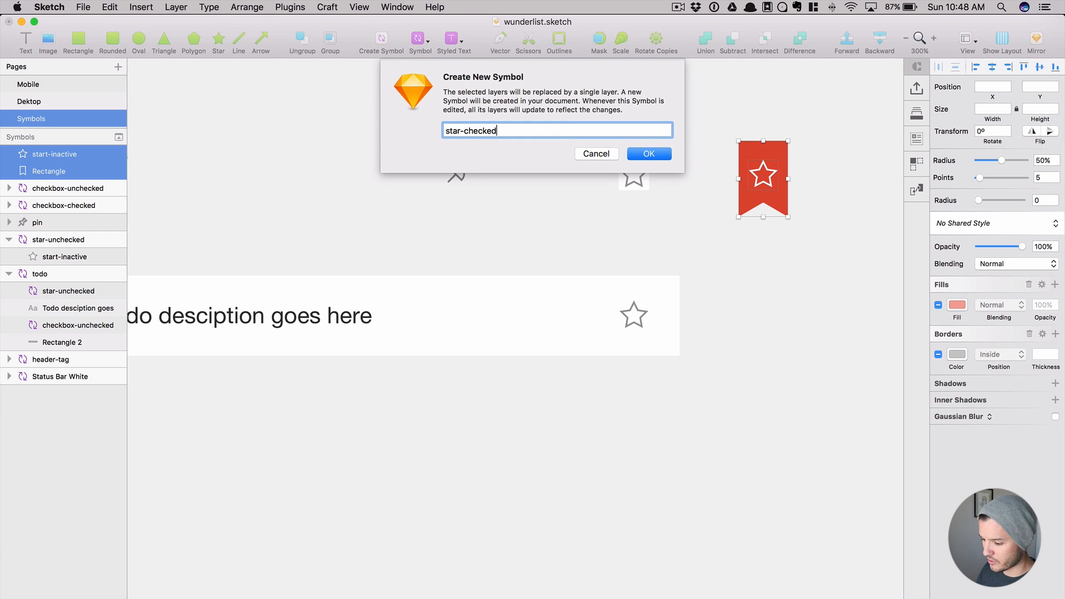
{"action": "key", "text": "Return"}
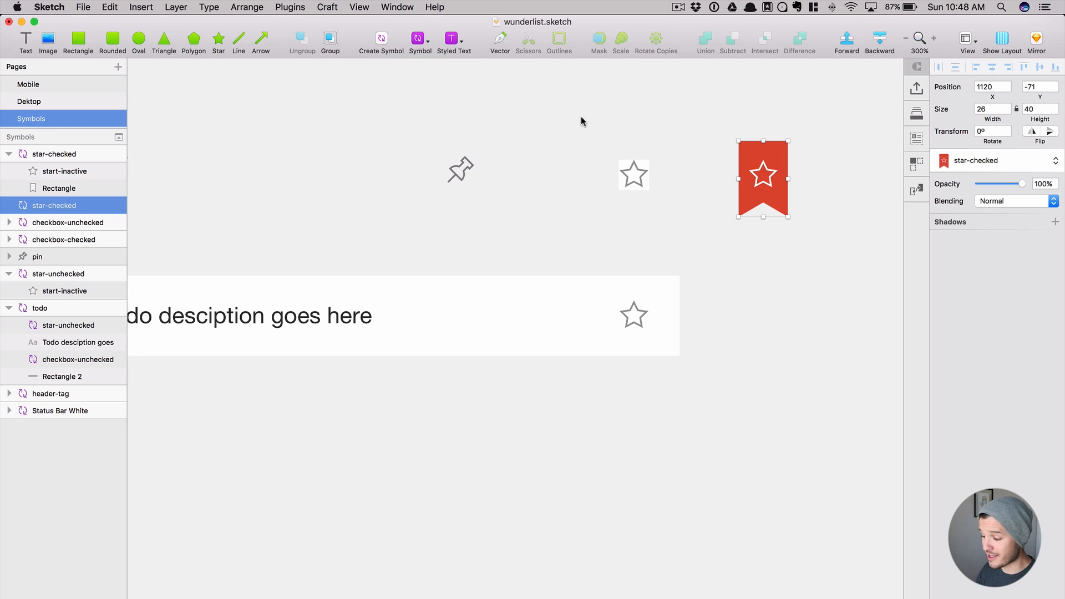
- Resize the star-unchecked symbol to 26 wide by 40 high and move it to Y -71, level with the red ribbon
{"action": "left_click", "coordinate": [634, 161]}
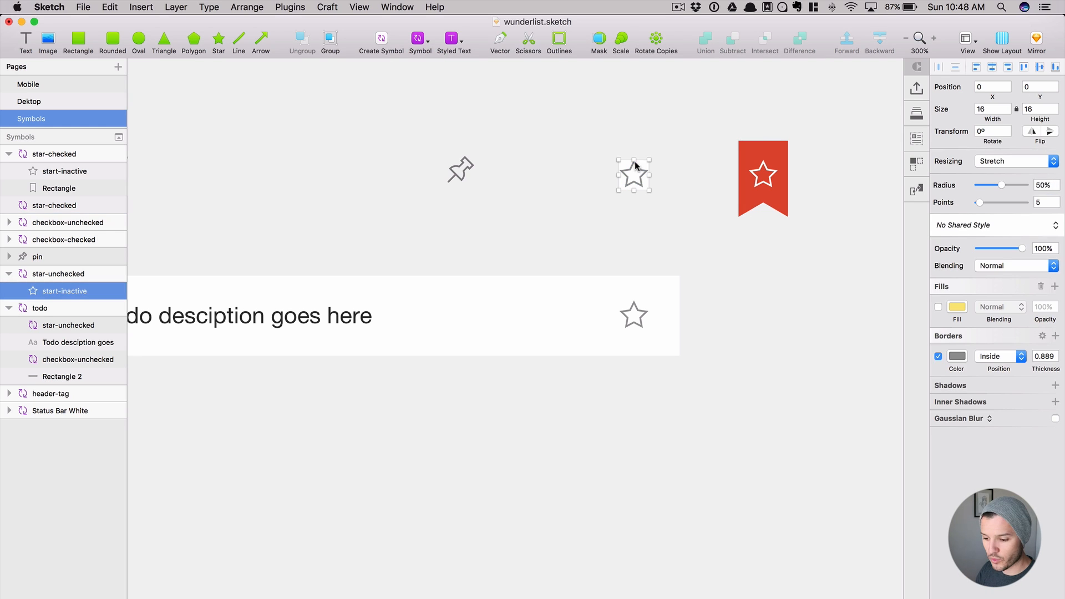
{"action": "left_click", "coordinate": [93, 274]}
{"action": "left_click", "coordinate": [1002, 109]}
{"action": "type", "text": "26"}
{"action": "key", "text": "Tab"}
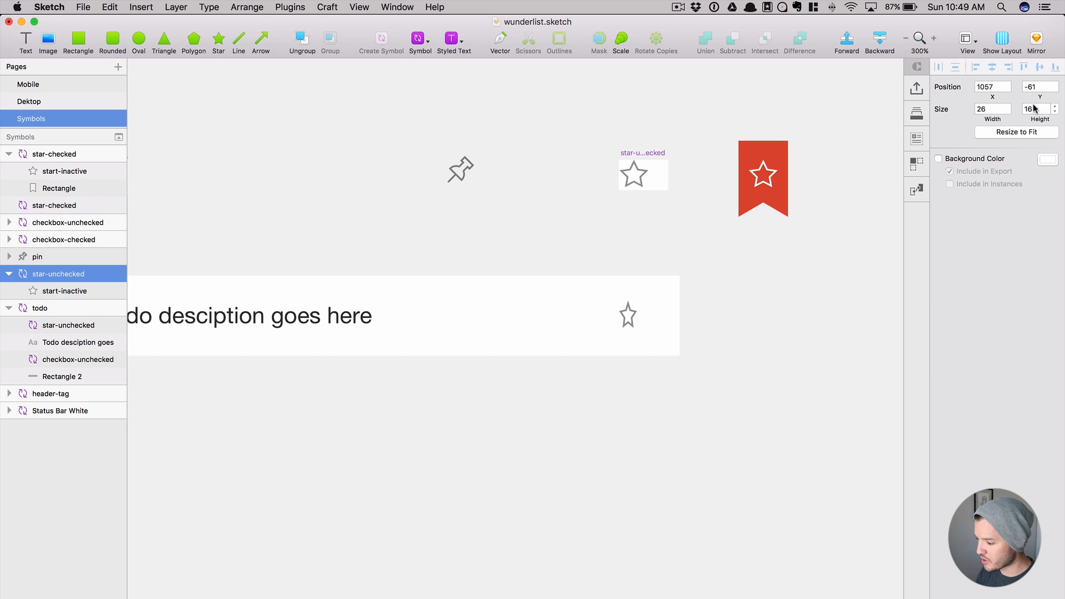
{"action": "left_click", "coordinate": [1055, 106], "text": "shift"}
{"action": "left_click", "coordinate": [1056, 106], "text": "shift"}
{"action": "left_click", "coordinate": [1055, 106]}
{"action": "left_click", "coordinate": [1055, 106]}
{"action": "left_click", "coordinate": [1055, 106]}
{"action": "left_click", "coordinate": [1056, 106]}
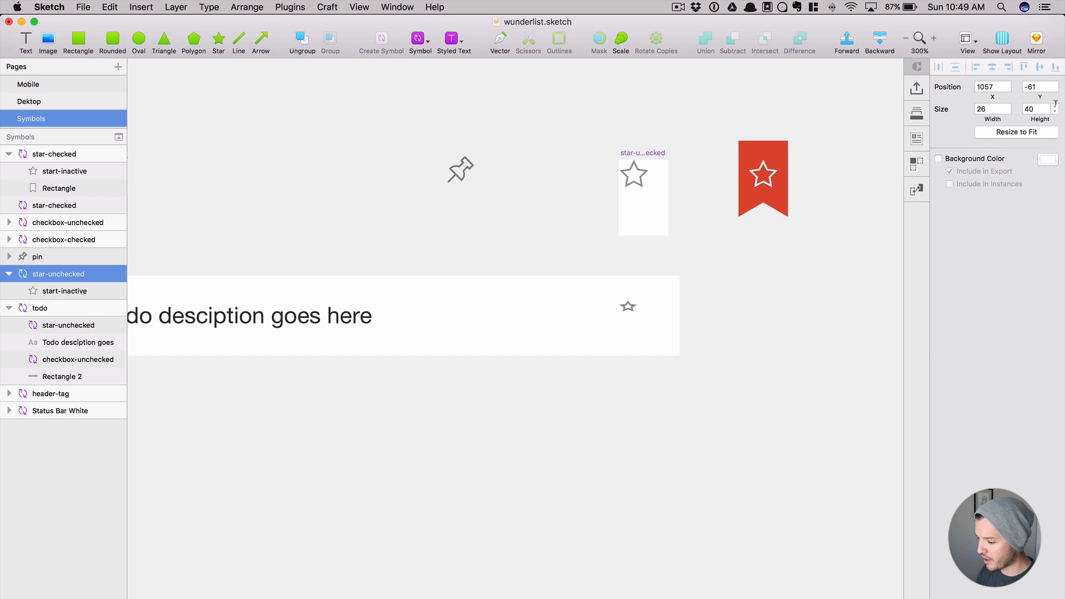
{"action": "left_click_drag", "start_coordinate": [651, 152], "coordinate": [650, 133]}
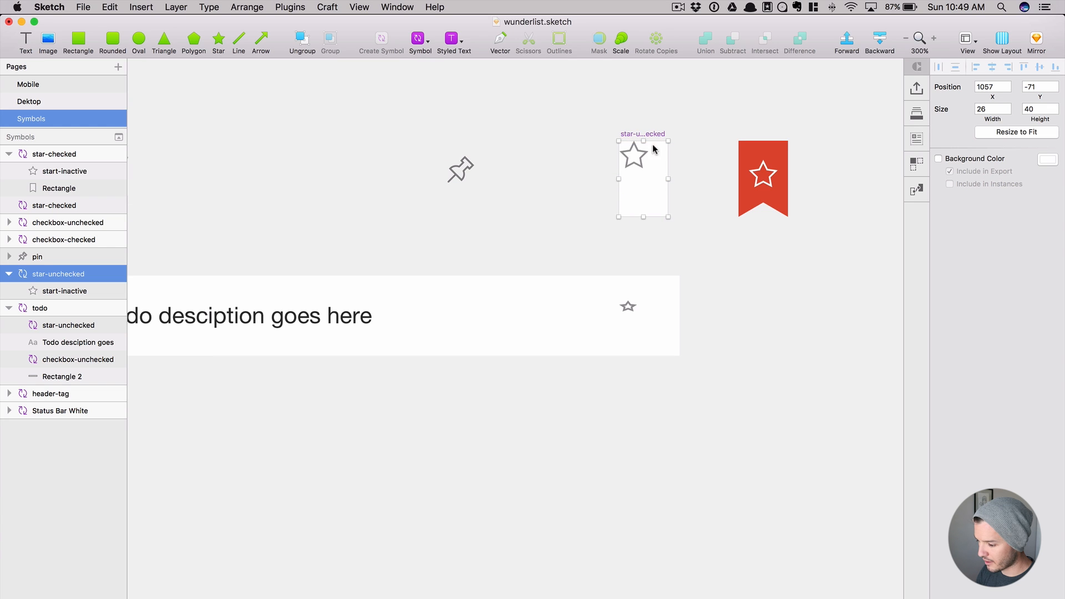
- Restore the todo's star instance to its original size at X 316, Y 0, with the star centred inside star-unchecked
{"action": "right_click", "coordinate": [628, 307]}
{"action": "left_click", "coordinate": [704, 587]}
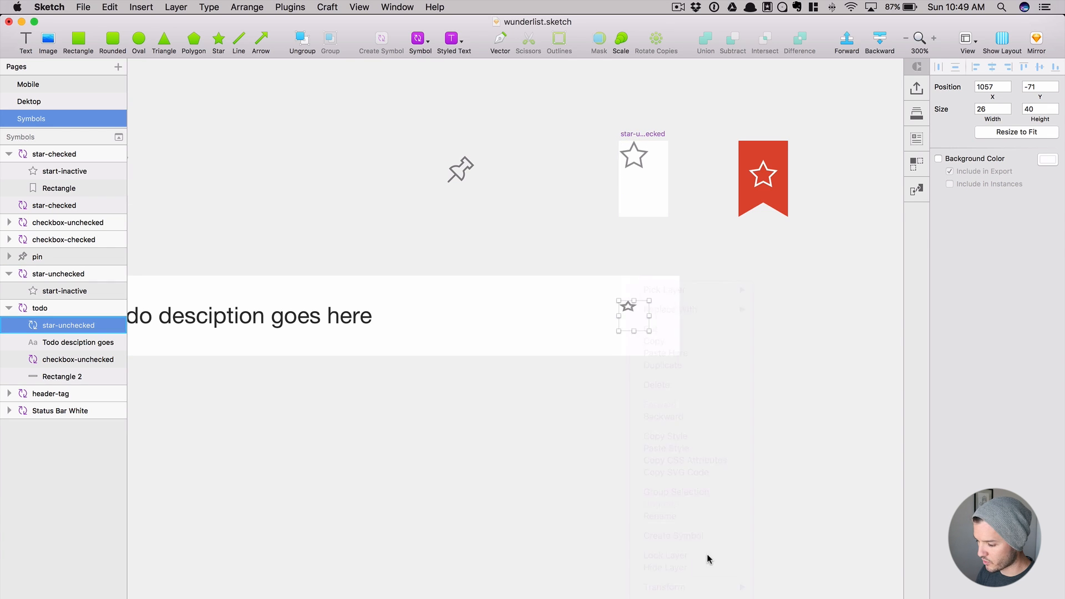
{"action": "left_click_drag", "start_coordinate": [636, 155], "coordinate": [645, 177]}
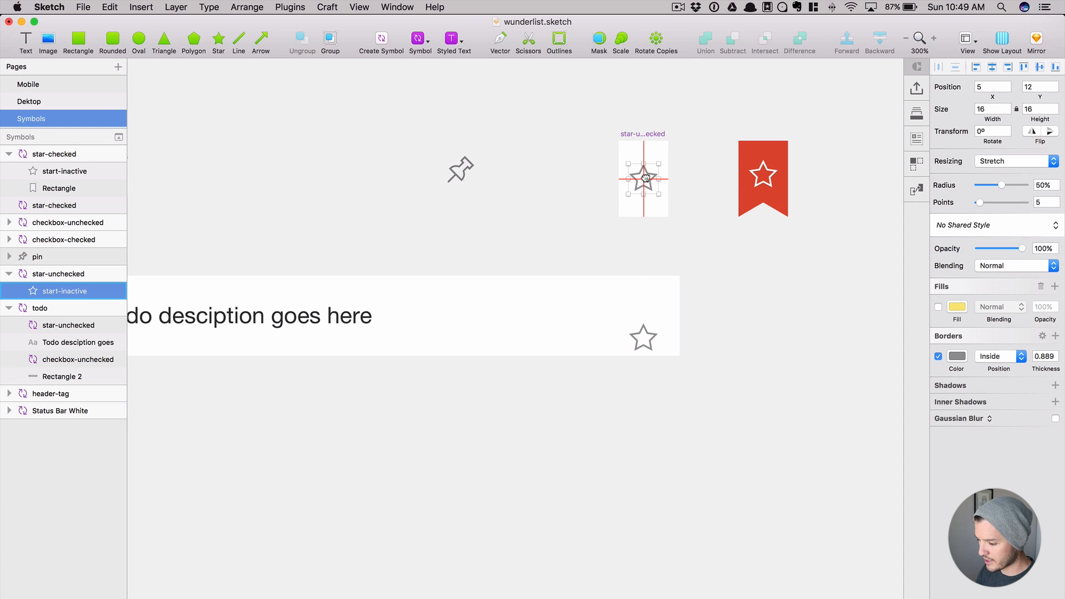
{"action": "left_click", "coordinate": [640, 316]}
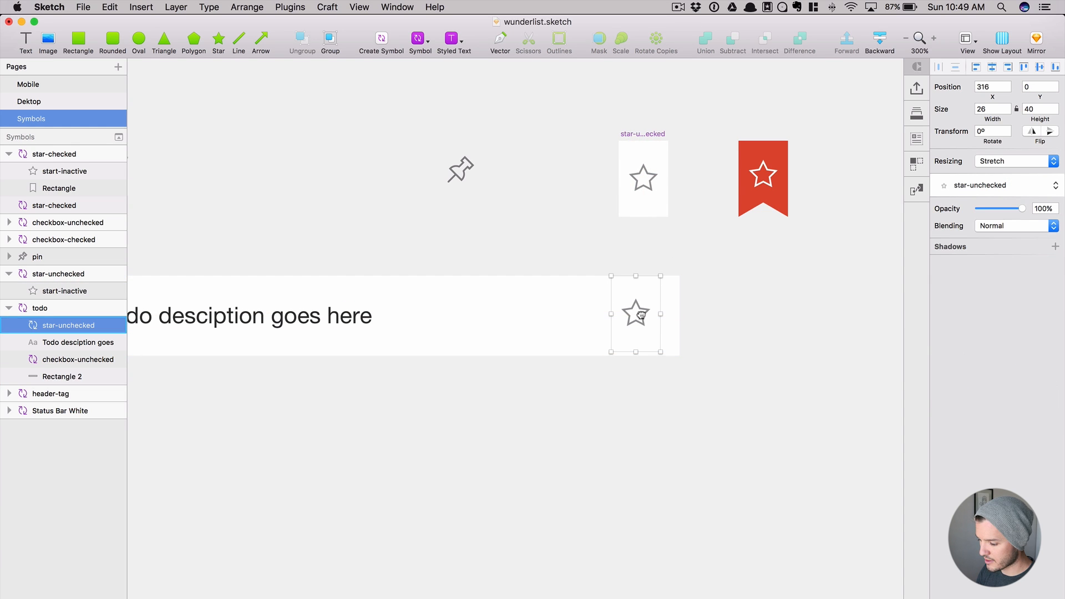
{"action": "left_click", "coordinate": [638, 177]}
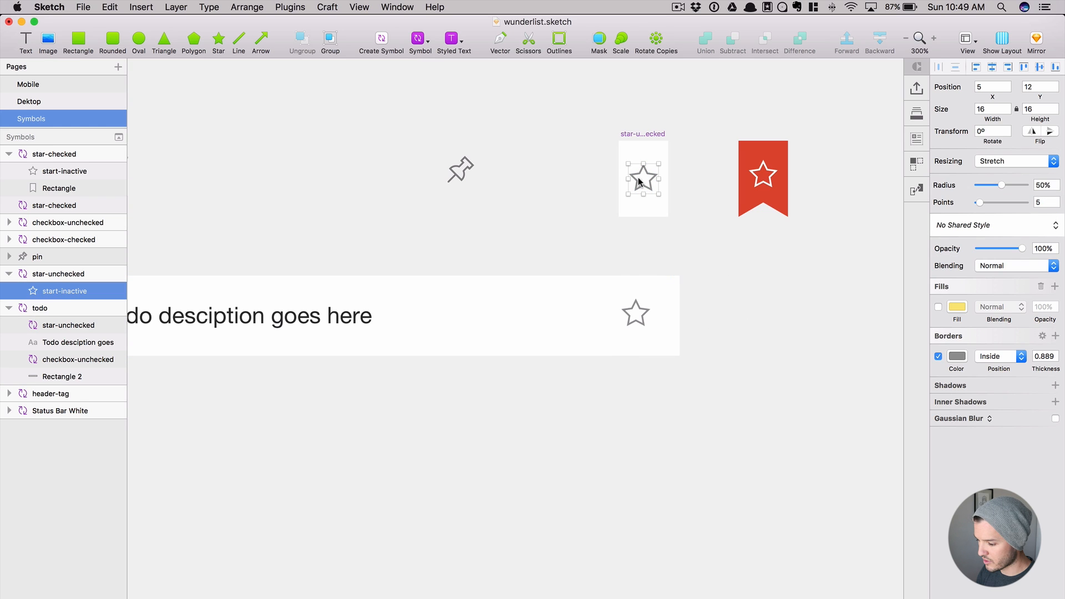
- Delete the loose star-checked instance and move the star-checked symbol beside star-unchecked at X 1089, Y -71
{"action": "left_click", "coordinate": [763, 177]}
{"action": "left_click", "coordinate": [762, 175]}
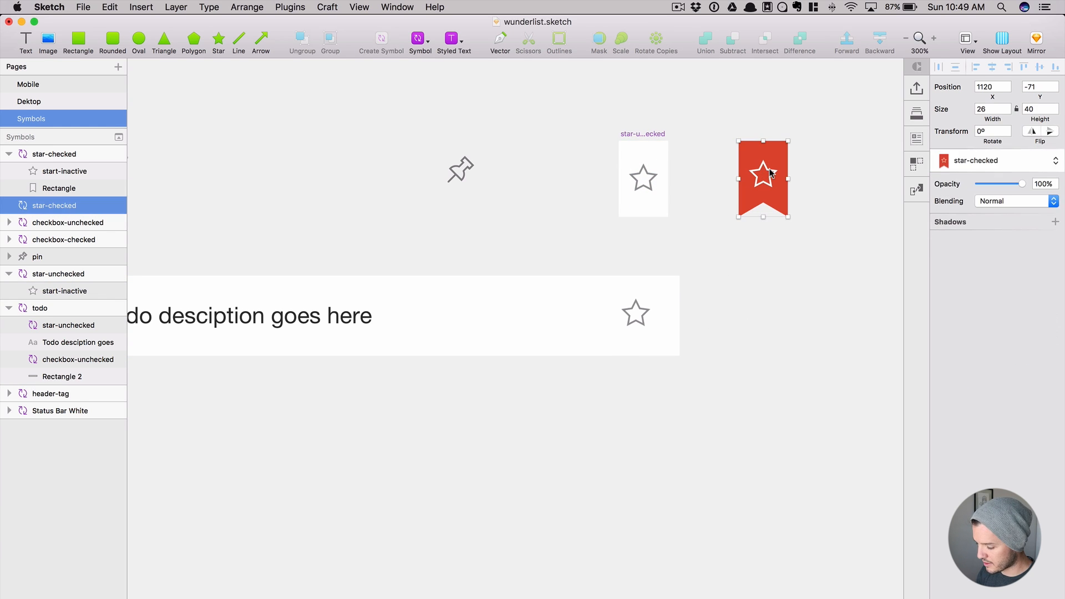
{"action": "key", "text": "Delete"}
{"action": "left_click_drag", "start_coordinate": [768, 168], "coordinate": [505, 190]}
{"action": "left_click_drag", "start_coordinate": [691, 126], "coordinate": [398, 143]}
- Raise the star in star-unchecked to Y 10 to match the star in star-checked
{"action": "scroll", "coordinate": [398, 141], "scroll_direction": "up", "scroll_amount": 5}
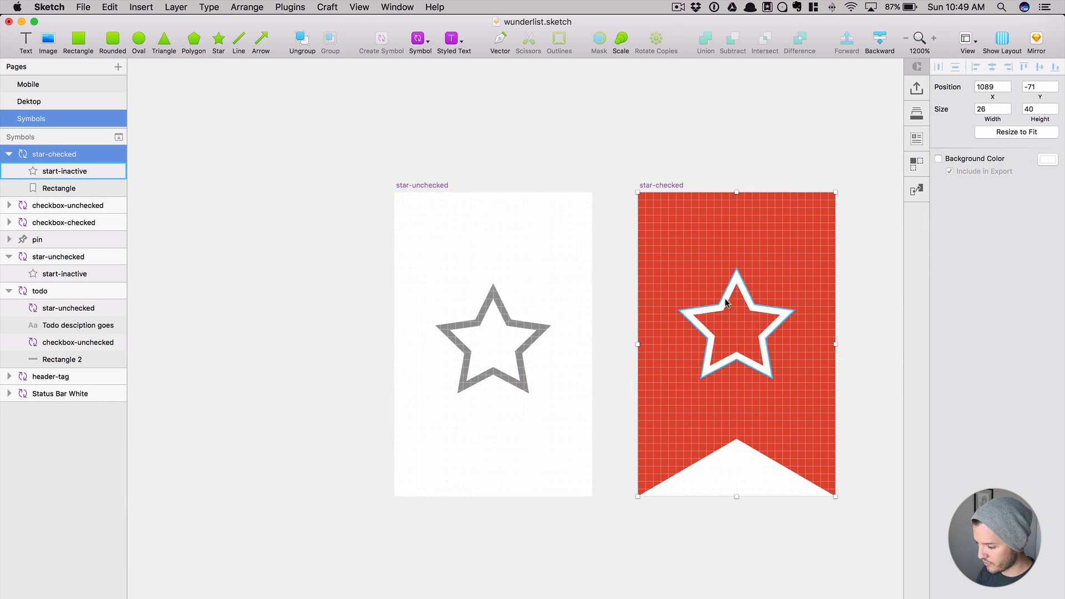
{"action": "left_click", "coordinate": [730, 304]}
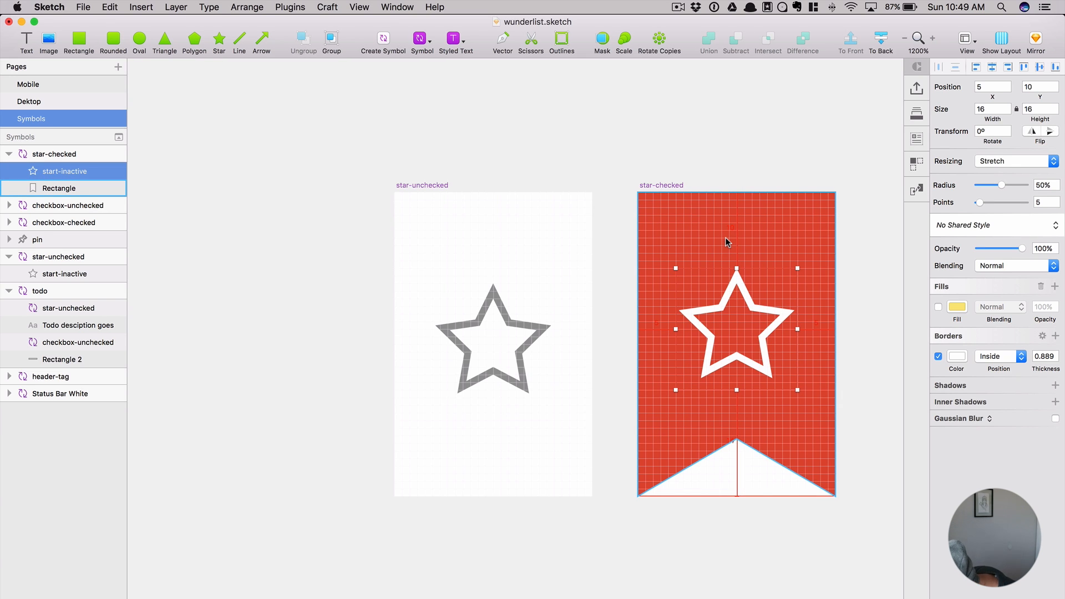
{"action": "left_click", "coordinate": [505, 311]}
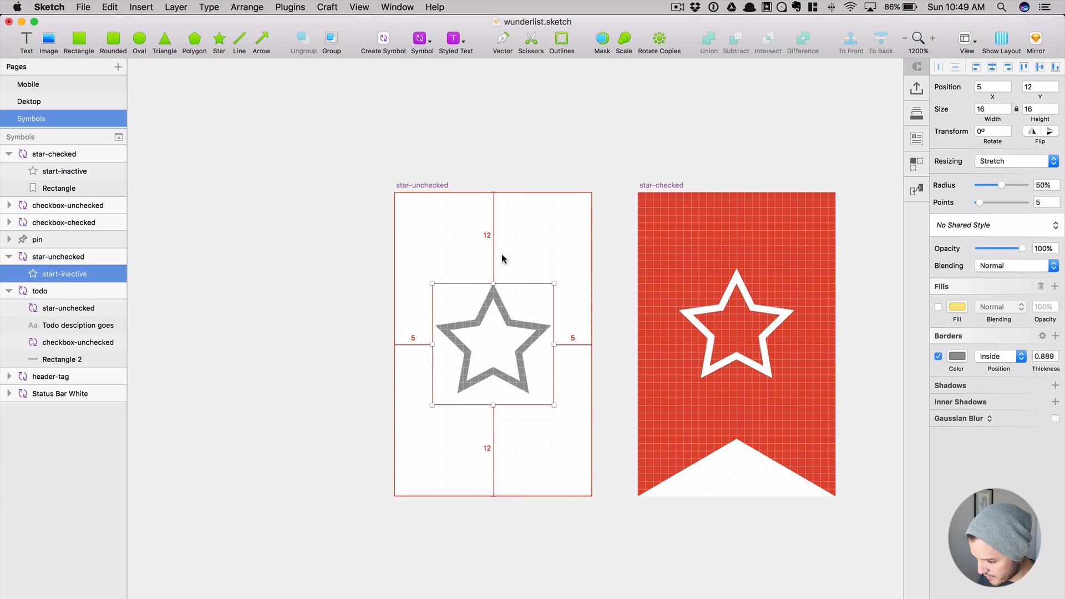
{"action": "key", "text": "Up"}
{"action": "key", "text": "Up"}
{"action": "key", "text": "super+minus"}
{"action": "key", "text": "super+minus"}
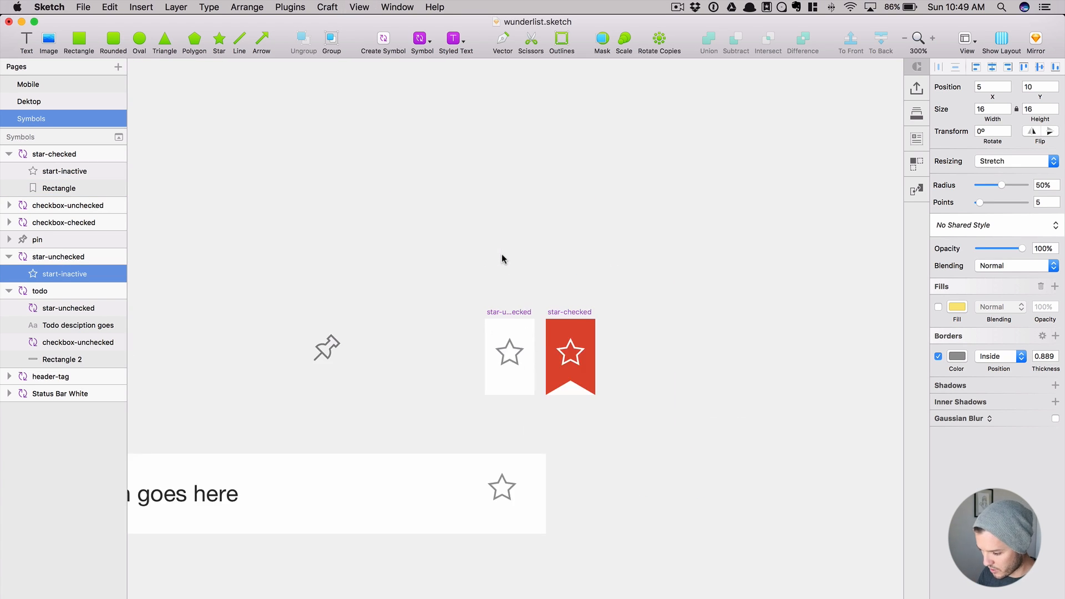
- Try lowering the stars in star-unchecked and star-checked together, then return them to Y 10
{"action": "left_click", "coordinate": [548, 231]}
{"action": "scroll", "coordinate": [616, 200], "scroll_direction": "left", "scroll_amount": 5}
{"action": "scroll", "coordinate": [616, 200], "scroll_direction": "down", "scroll_amount": 2}
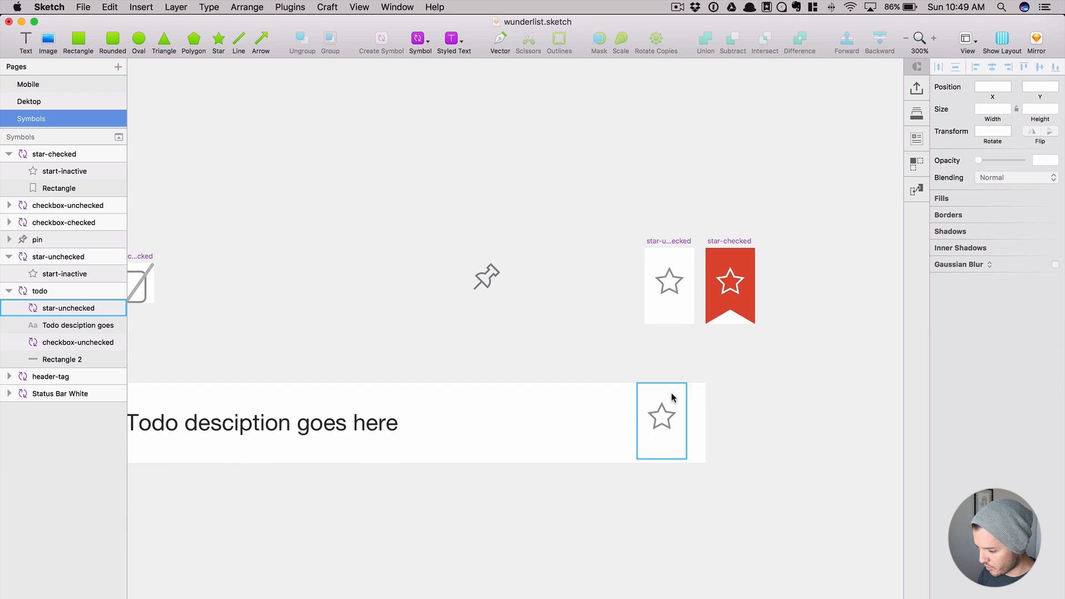
{"action": "left_click", "coordinate": [671, 283]}
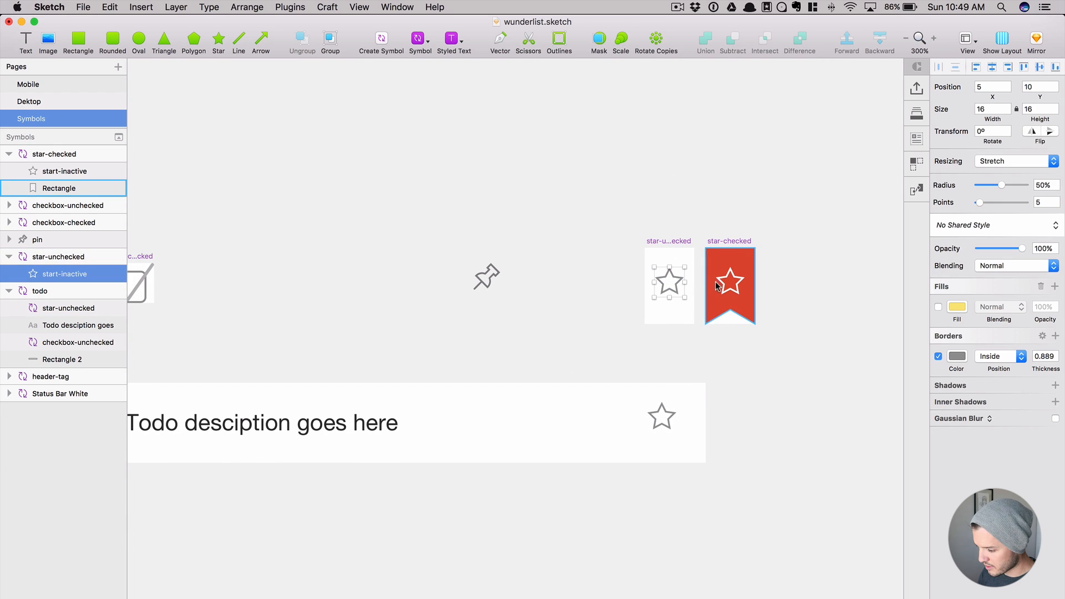
{"action": "left_click", "coordinate": [719, 285], "text": "shift"}
{"action": "key", "text": "Down"}
{"action": "key", "text": "Down"}
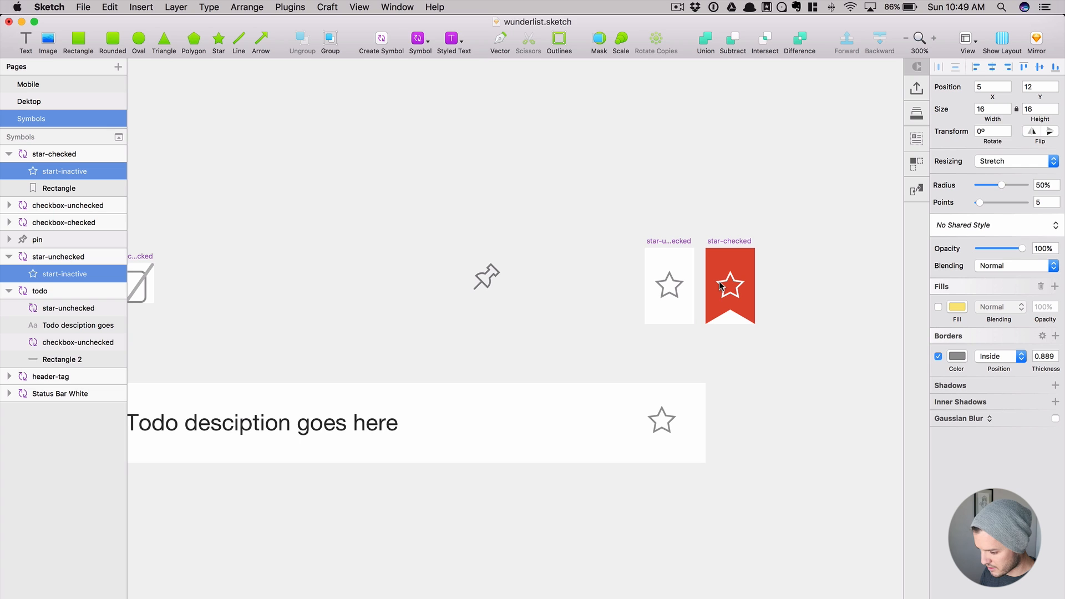
{"action": "key", "text": "Down"}
{"action": "key", "text": "Down"}
{"action": "key", "text": "Up"}
{"action": "key", "text": "Up"}
{"action": "key", "text": "Up"}
{"action": "key", "text": "Up"}
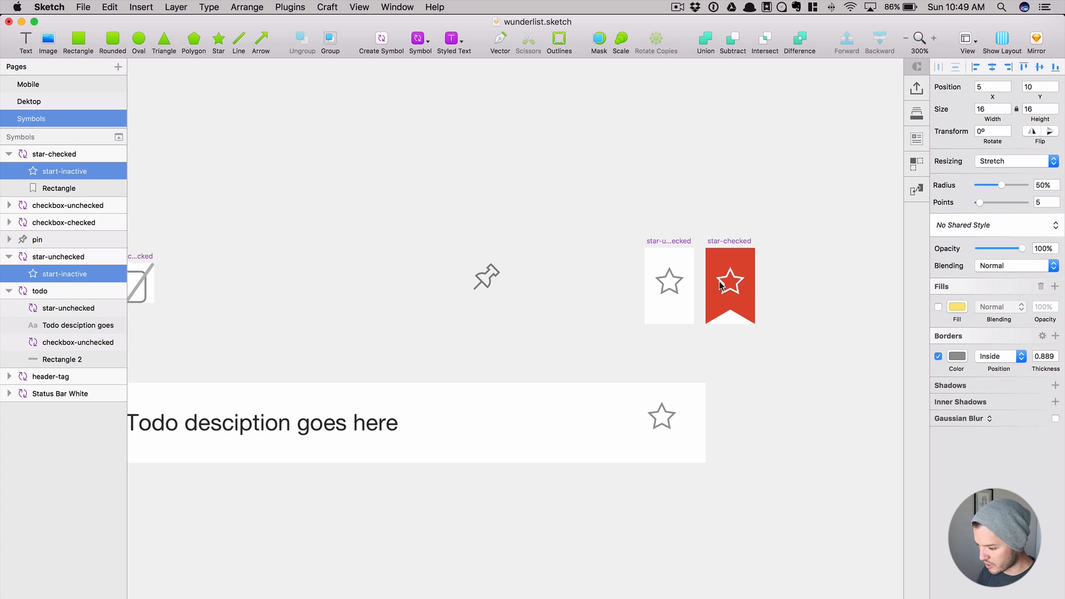
- Centre the star vertically in star-unchecked and lower it one more pixel to Y 13
{"action": "left_click", "coordinate": [788, 286]}
{"action": "left_click", "coordinate": [673, 288]}
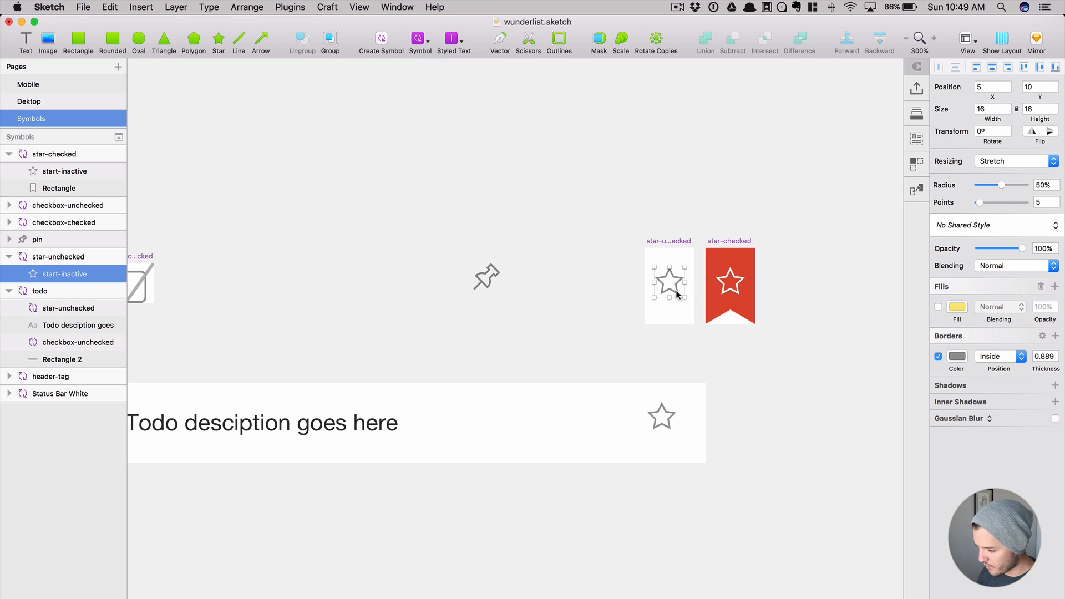
{"action": "left_click", "coordinate": [1037, 67]}
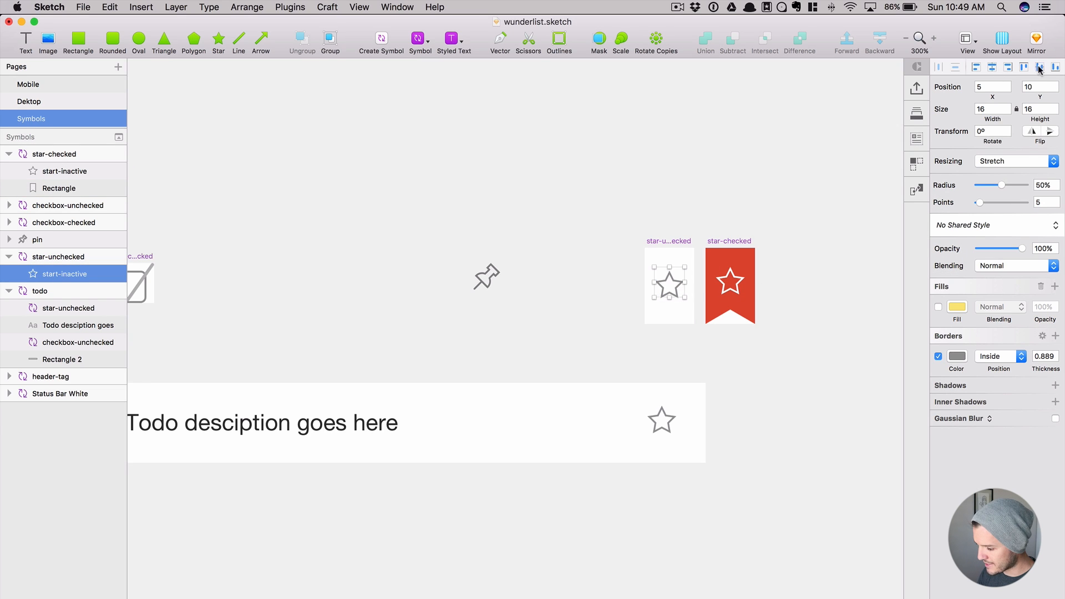
{"action": "left_click", "coordinate": [655, 166]}
{"action": "left_click", "coordinate": [678, 292]}
{"action": "key", "text": "Down"}
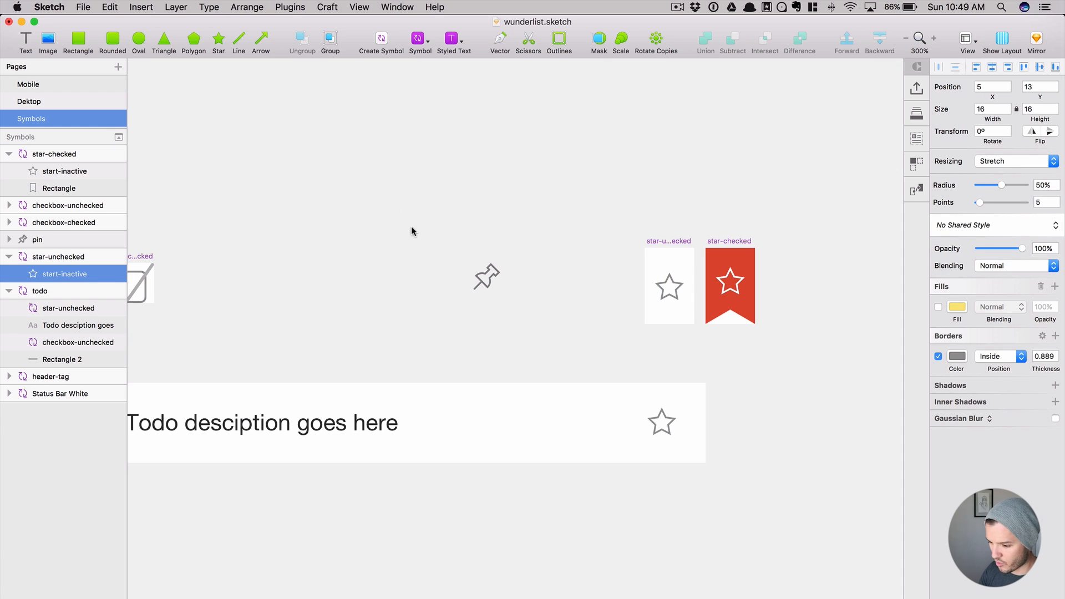
- On the Mobile page, try the star-checked override on the todo instance and switch it back to star-unchecked
{"action": "left_click", "coordinate": [96, 87]}
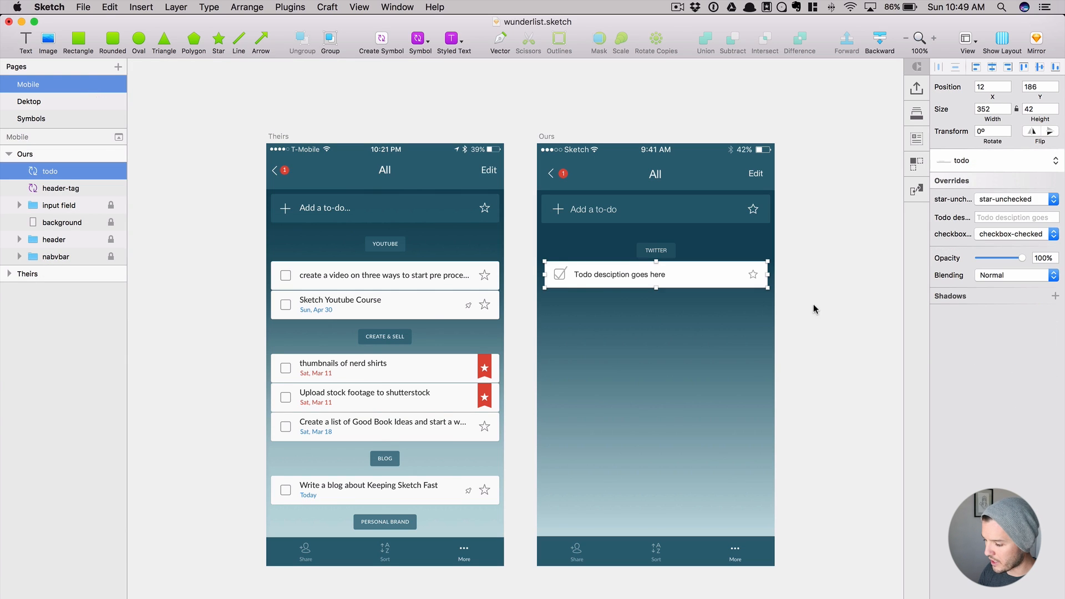
{"action": "left_click", "coordinate": [988, 203]}
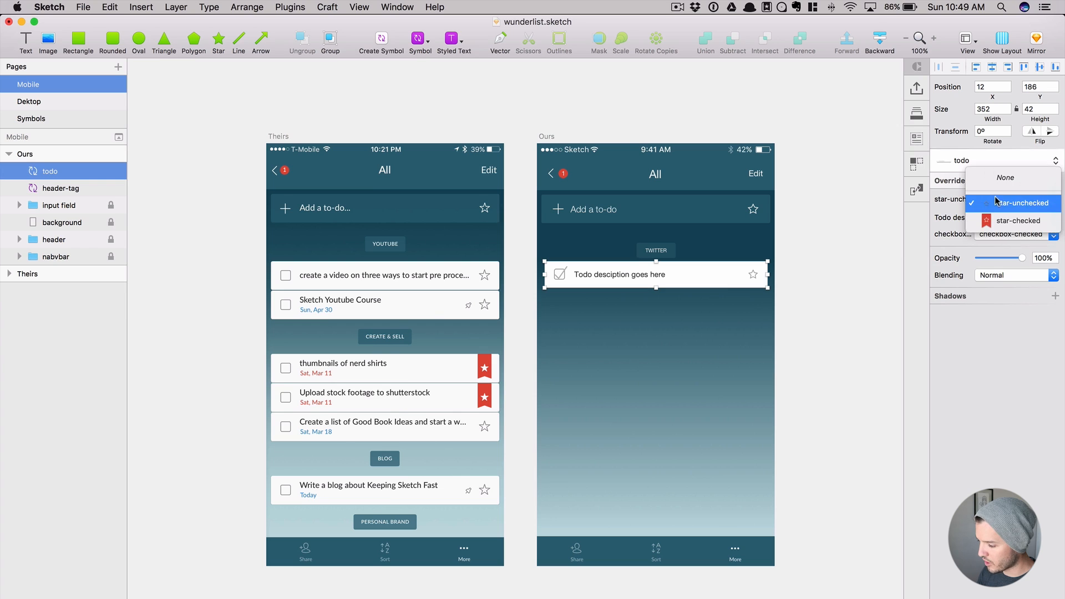
{"action": "left_click", "coordinate": [998, 218]}
{"action": "left_click", "coordinate": [999, 199]}
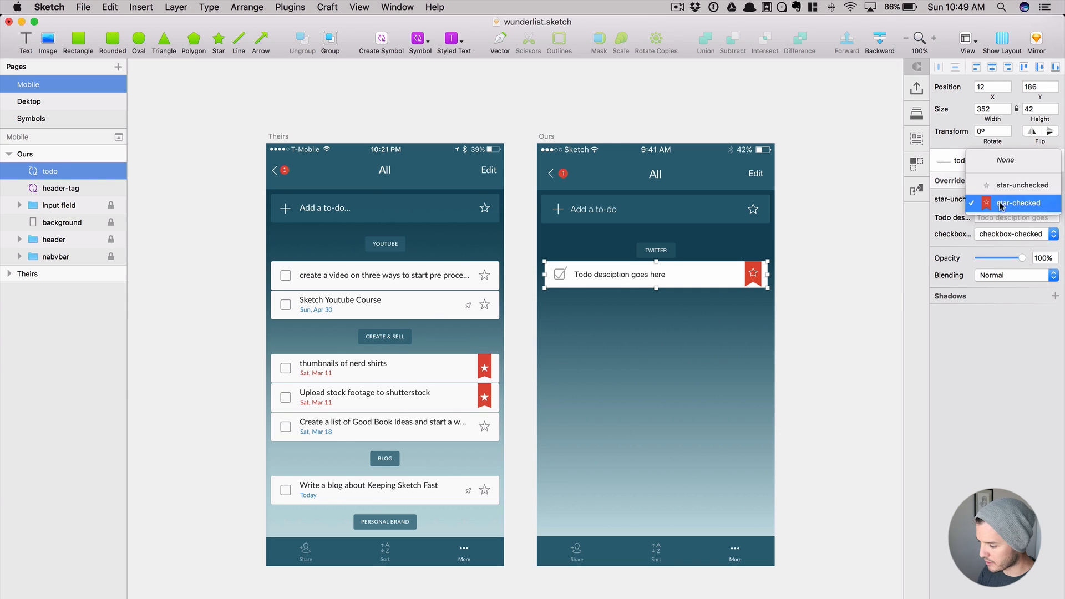
{"action": "left_click", "coordinate": [998, 189]}
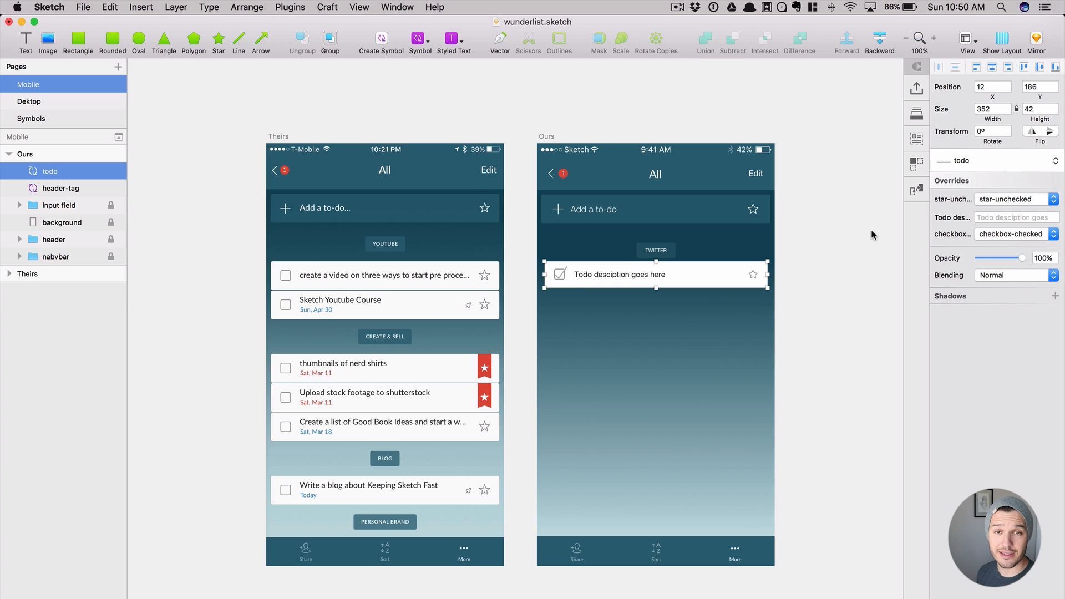
- On the Symbols page, create a symbol named attachment from the pin icon
{"action": "left_click", "coordinate": [50, 117]}
{"action": "left_click", "coordinate": [482, 280]}
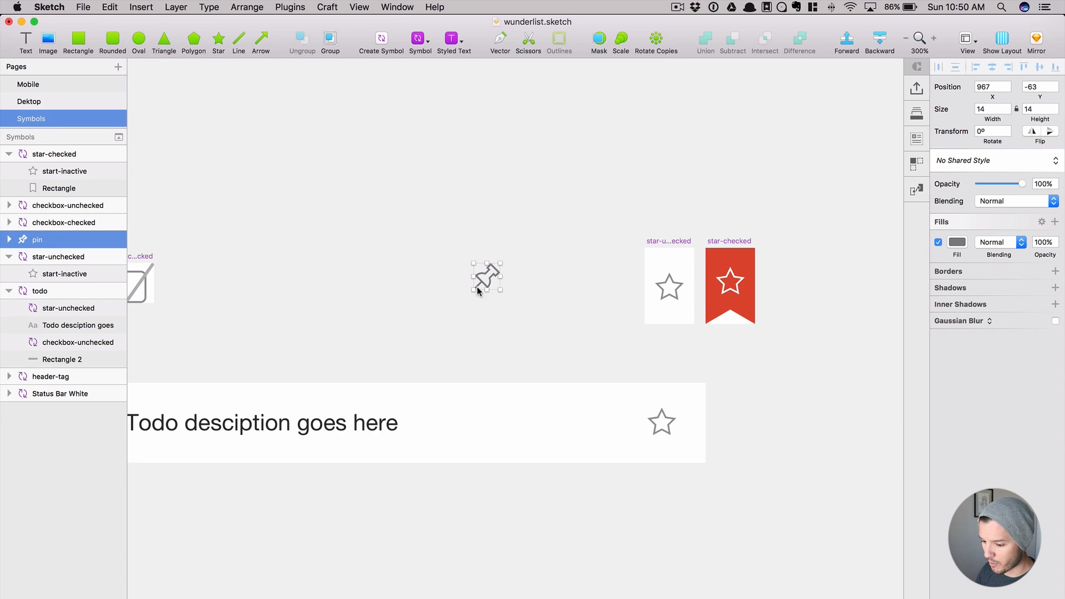
{"action": "left_click", "coordinate": [382, 39]}
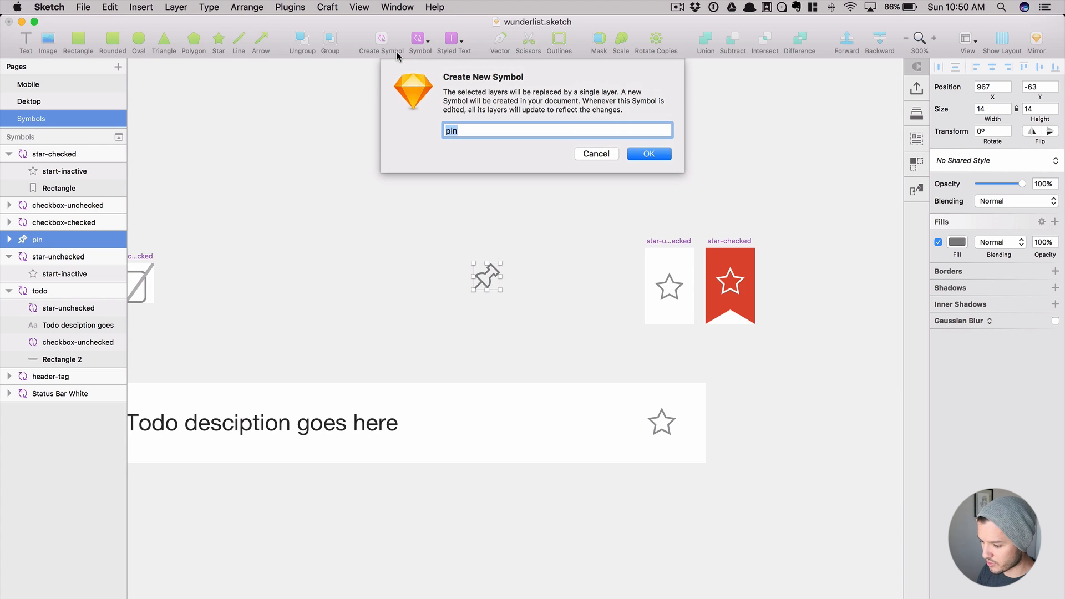
{"action": "type", "text": "attachme"}
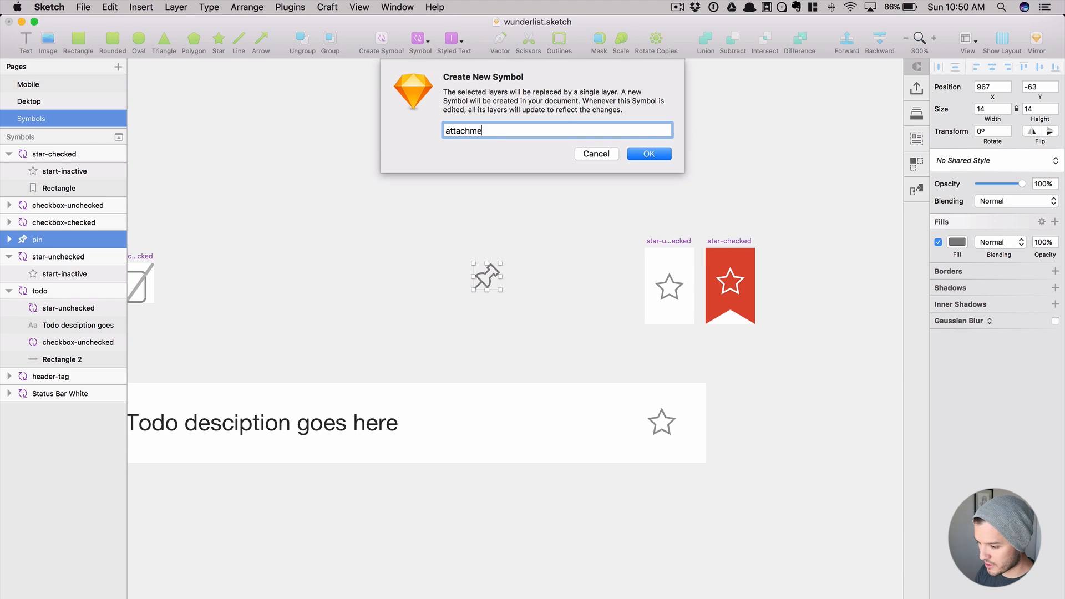
{"action": "type", "text": "nt"}
{"action": "key", "text": "Return"}
- Place the attachment instance inside the todo symbol, between the description text and the star
{"action": "left_click_drag", "start_coordinate": [487, 277], "coordinate": [627, 415]}
{"action": "key", "text": "BackSpace"}
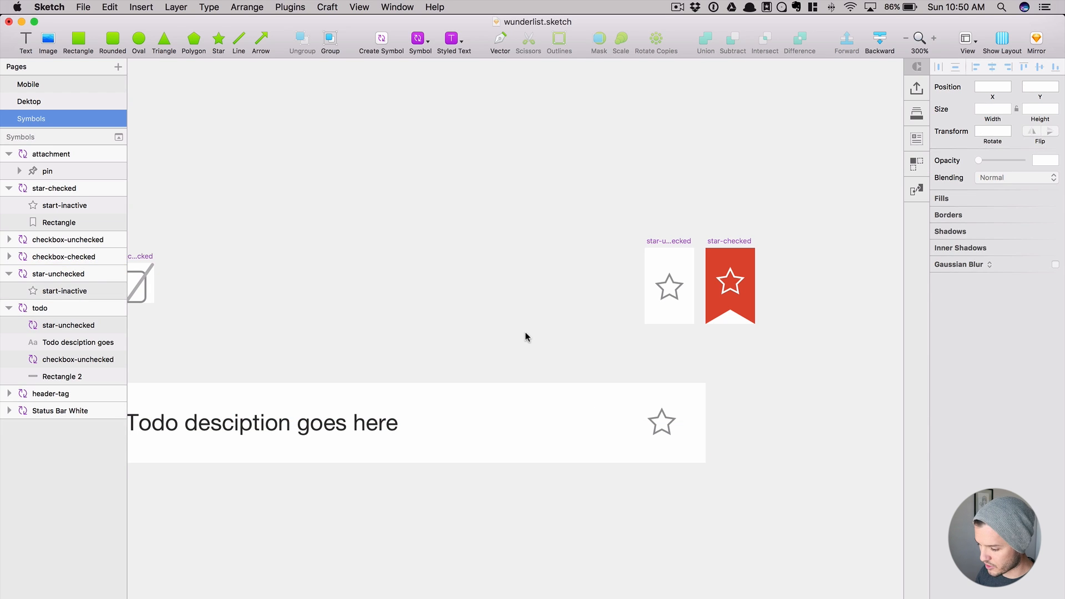
{"action": "left_click_drag", "start_coordinate": [525, 335], "coordinate": [357, 336]}
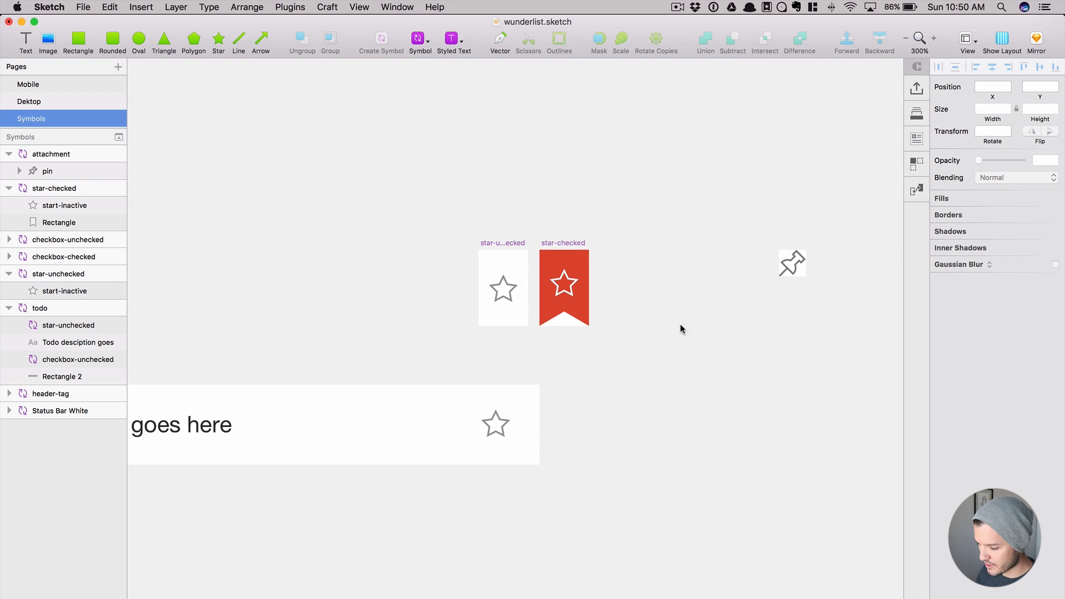
{"action": "scroll", "coordinate": [679, 328], "scroll_direction": "left", "scroll_amount": 5}
{"action": "key", "text": "super+z"}
{"action": "left_click", "coordinate": [577, 280]}
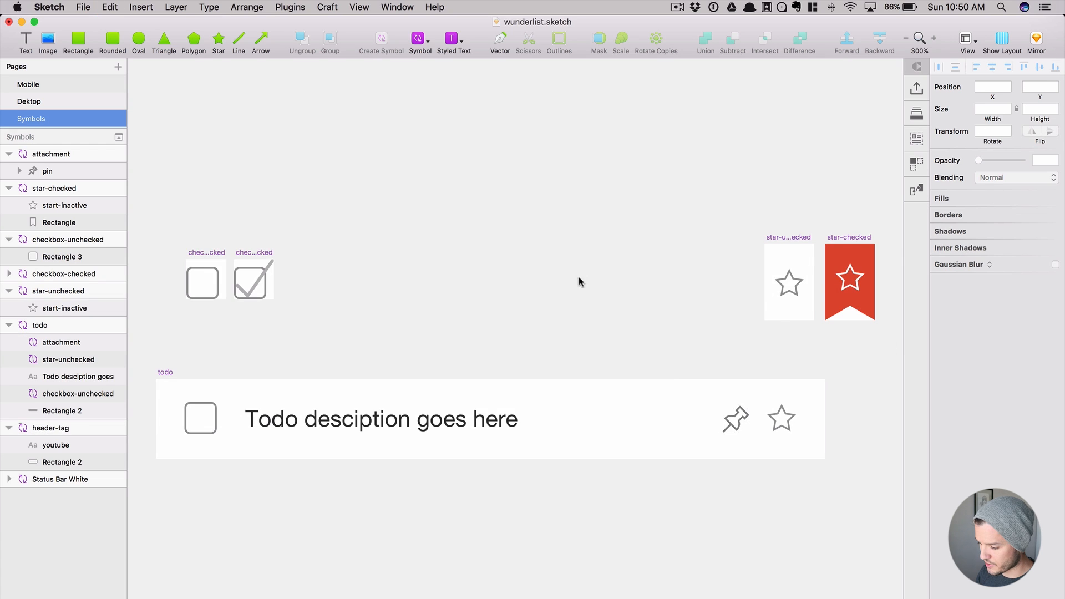
- Set the fill of the pin in the attachment symbol to the grey sampled from the star-unchecked star
{"action": "scroll", "coordinate": [576, 332], "scroll_direction": "right", "scroll_amount": 3}
{"action": "scroll", "coordinate": [749, 267], "scroll_direction": "right", "scroll_amount": 3}
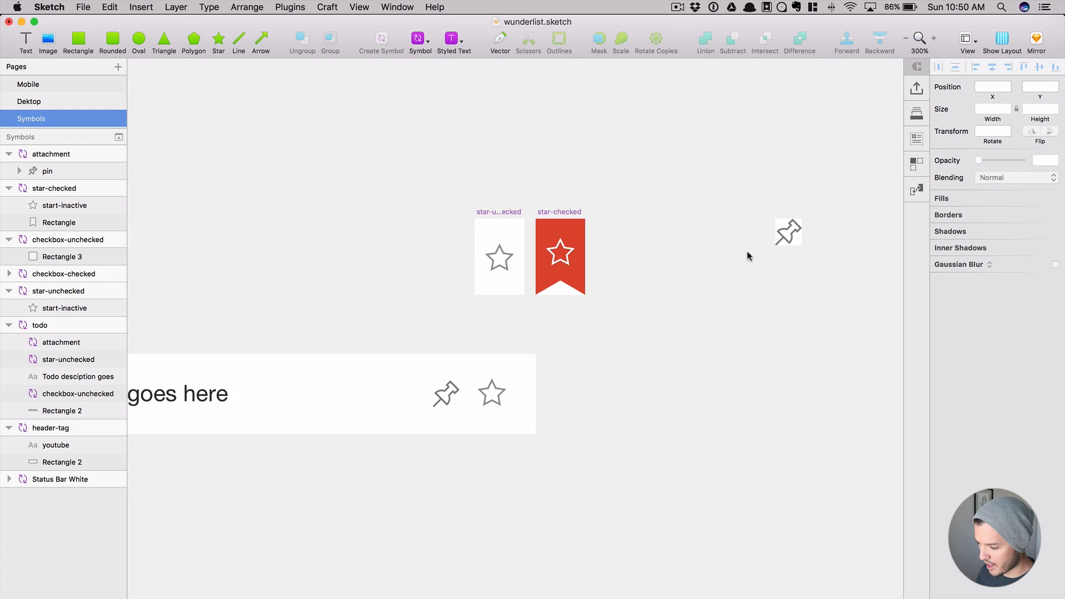
{"action": "left_click", "coordinate": [787, 232]}
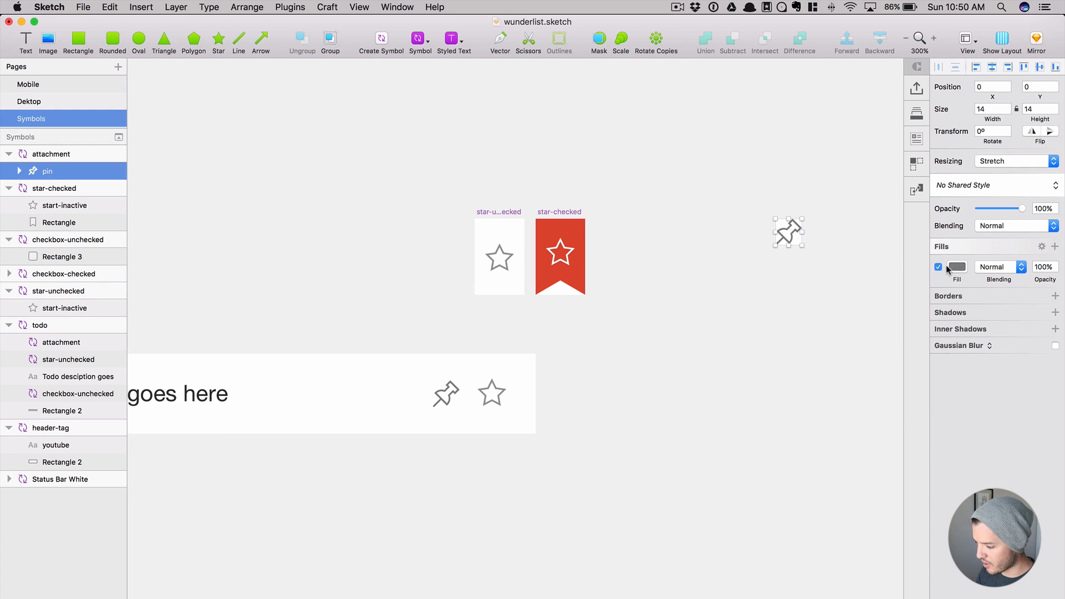
{"action": "left_click", "coordinate": [956, 267]}
{"action": "left_click", "coordinate": [942, 410]}
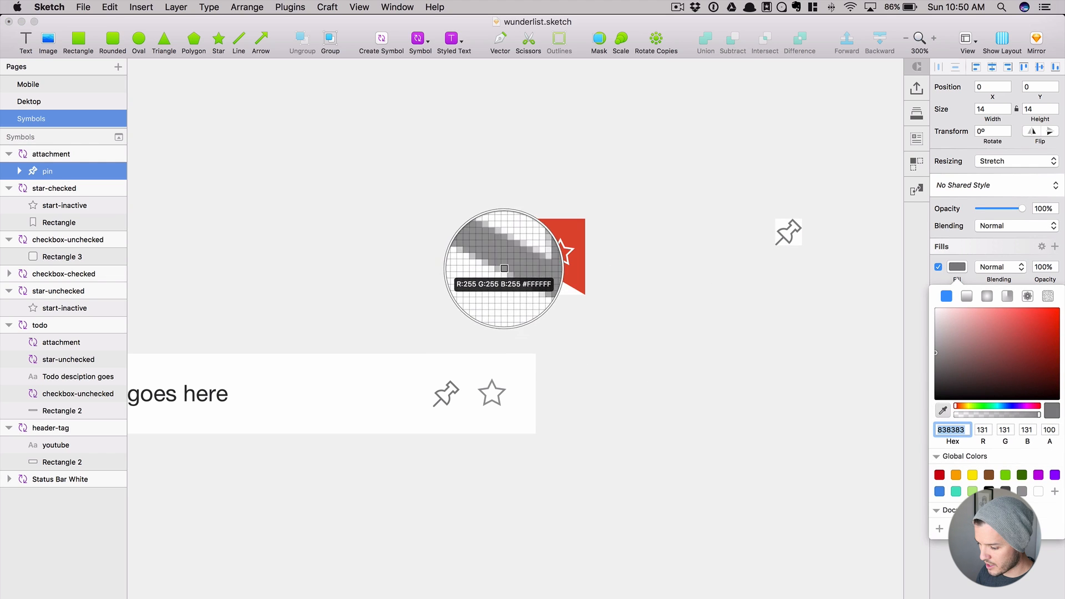
{"action": "left_click", "coordinate": [506, 265]}
{"action": "left_click", "coordinate": [409, 176]}
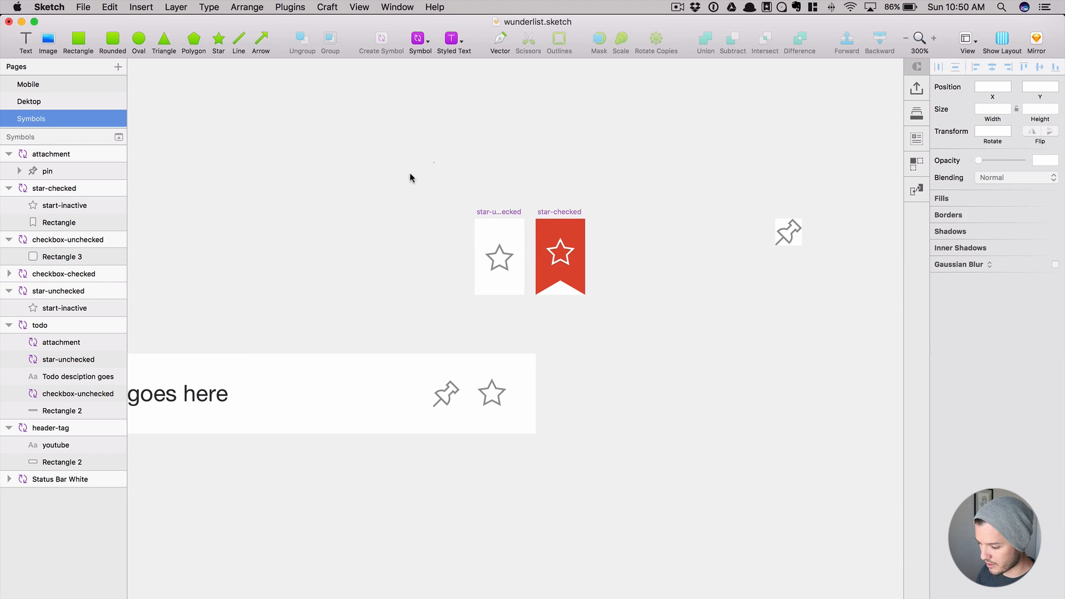
- Check how the todo instance with the recoloured pin looks on the Mobile page
{"action": "scroll", "coordinate": [473, 202], "scroll_direction": "left", "scroll_amount": 3}
{"action": "scroll", "coordinate": [473, 201], "scroll_direction": "down", "scroll_amount": 1}
{"action": "left_click", "coordinate": [528, 369]}
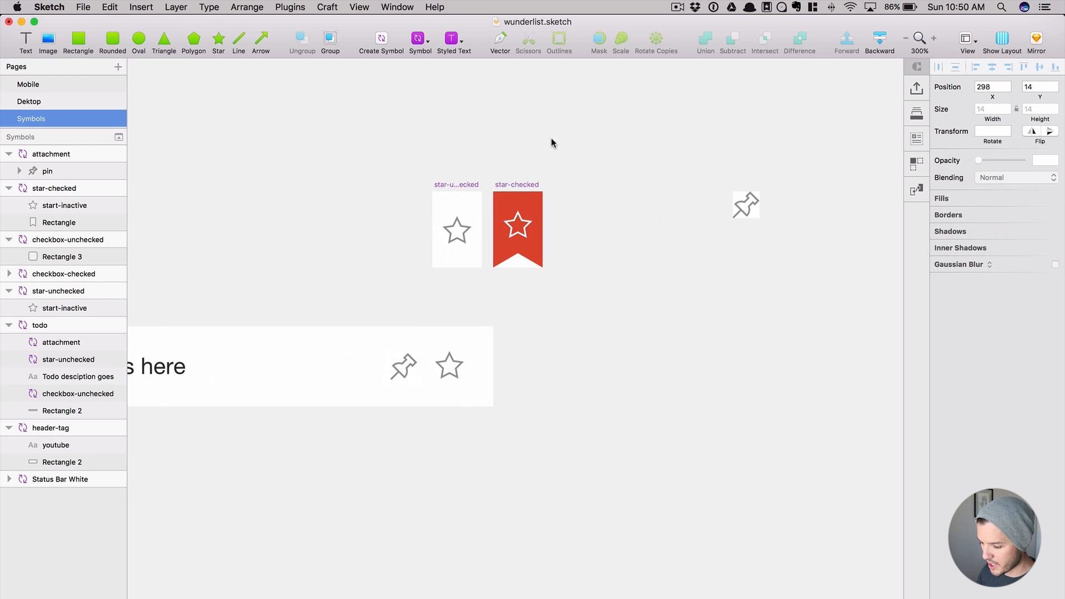
{"action": "left_click", "coordinate": [58, 85]}
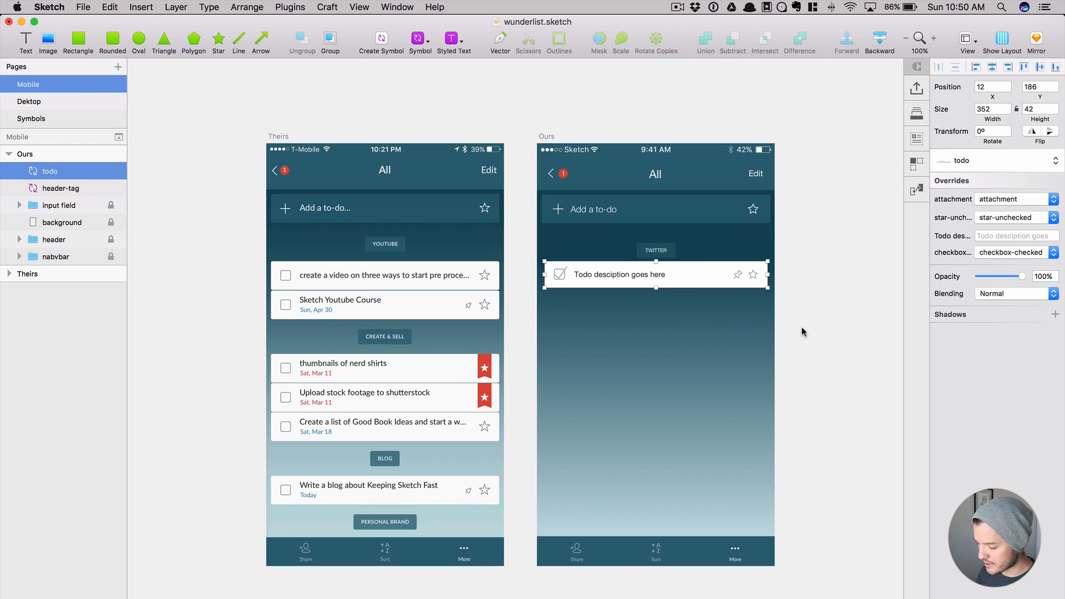
- Try hiding the attachment instance inside the todo symbol and check the todo instance on the Mobile page
{"action": "left_click", "coordinate": [62, 118]}
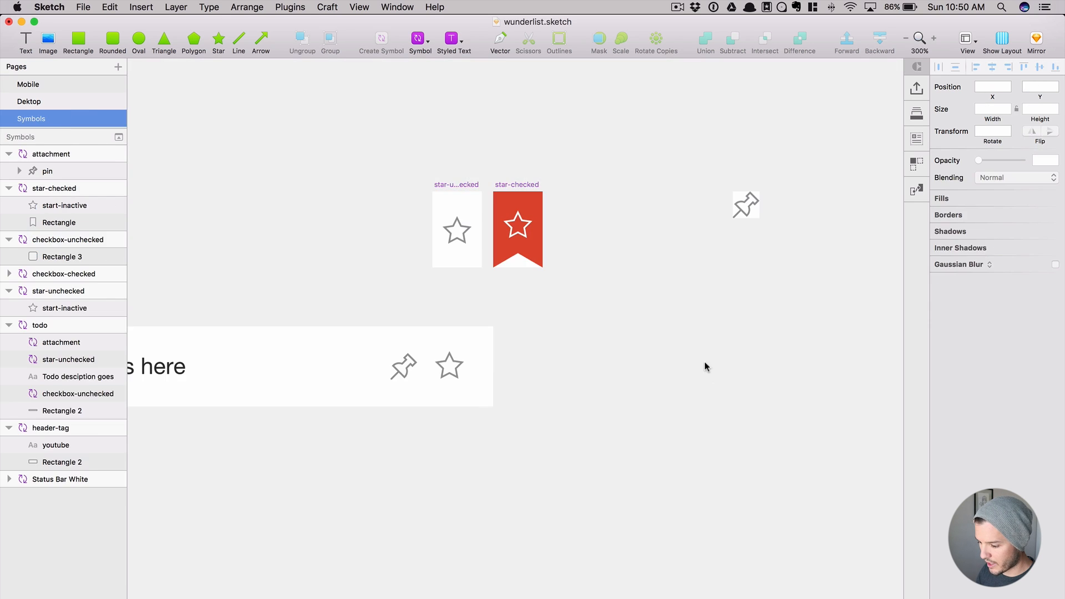
{"action": "left_click", "coordinate": [398, 379]}
{"action": "key", "text": "super+shift+h"}
{"action": "left_click", "coordinate": [88, 85]}
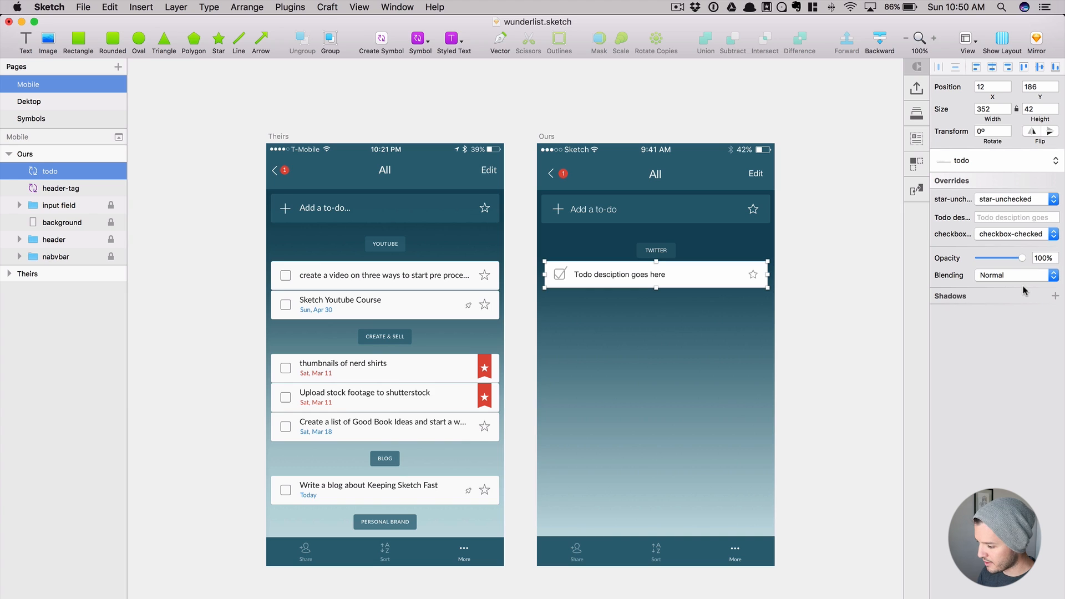
- On the Symbols page, make the hidden attachment instance inside the todo symbol visible again
{"action": "left_click", "coordinate": [40, 118]}
{"action": "left_click", "coordinate": [515, 342]}
{"action": "left_click", "coordinate": [451, 367]}
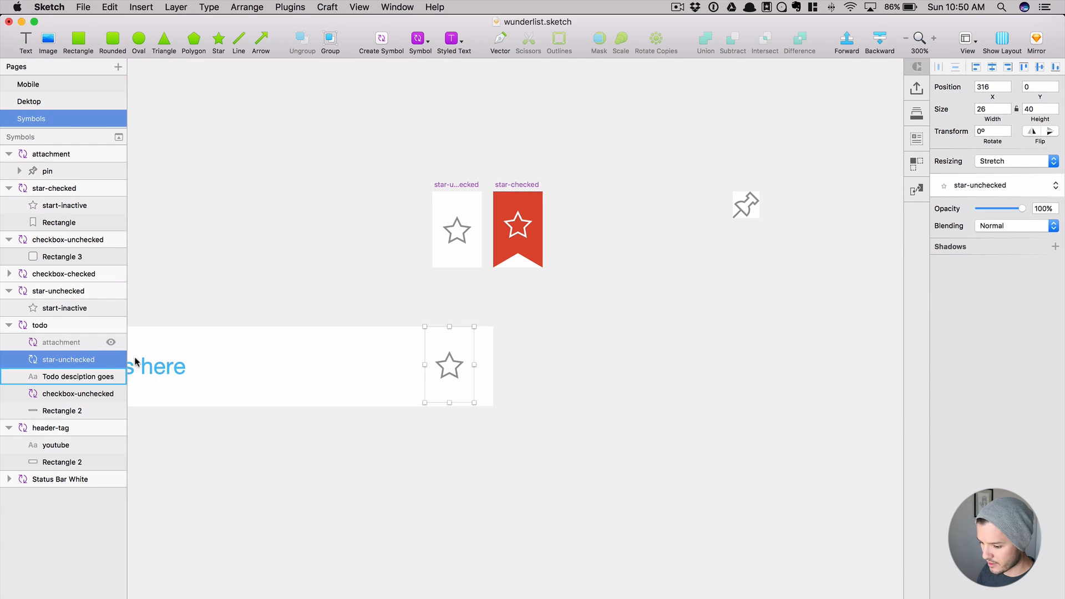
{"action": "left_click", "coordinate": [111, 342]}
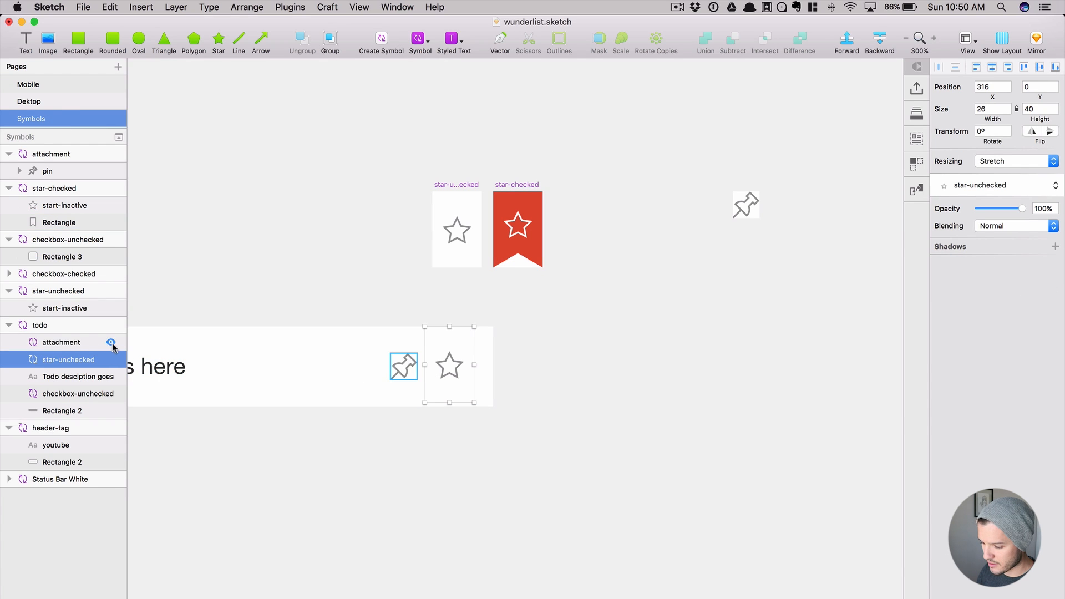
- On the Mobile page, set the attachment override of the todo instance to None
{"action": "left_click", "coordinate": [54, 84]}
{"action": "left_click", "coordinate": [775, 293]}
{"action": "left_click", "coordinate": [733, 269]}
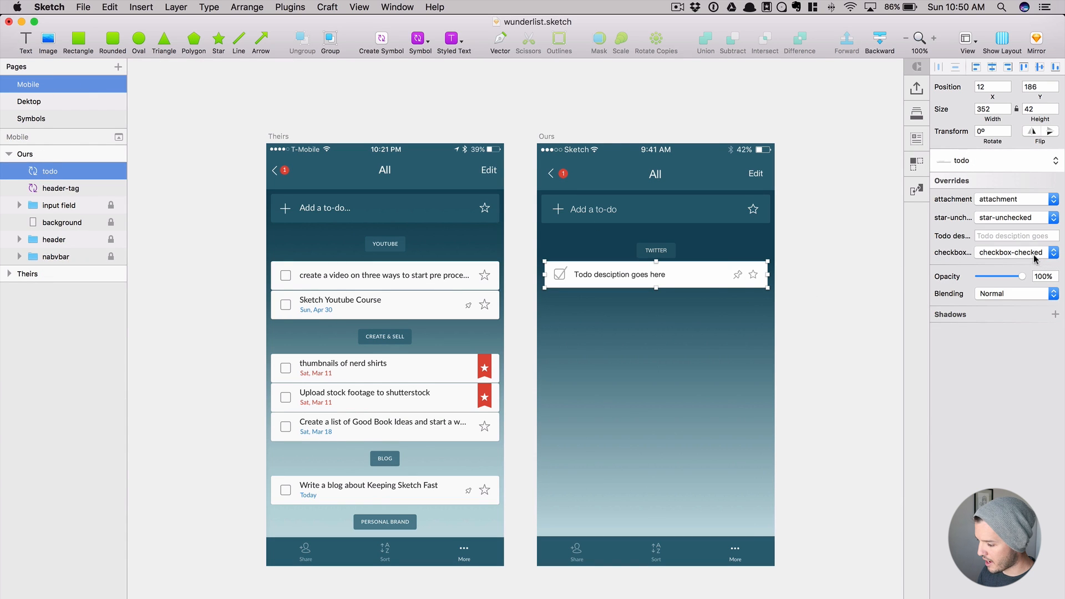
{"action": "left_click", "coordinate": [1014, 199]}
{"action": "left_click", "coordinate": [990, 175]}
{"action": "left_click", "coordinate": [789, 340]}
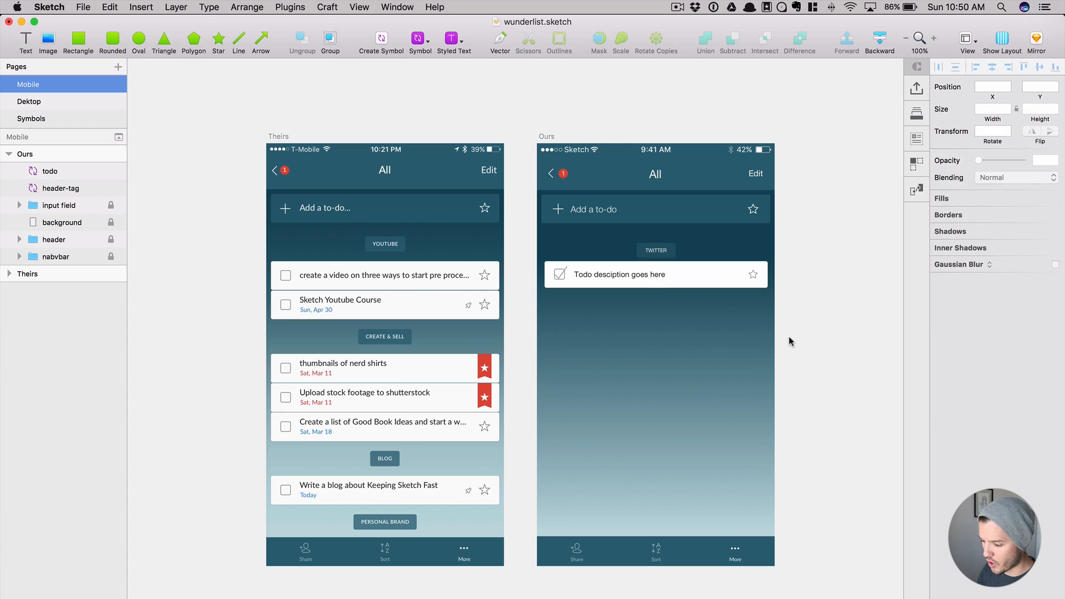
- Duplicate the todo instance directly below itself in the Ours artboard, placing the copy at Y 229
{"action": "left_click", "coordinate": [711, 286]}
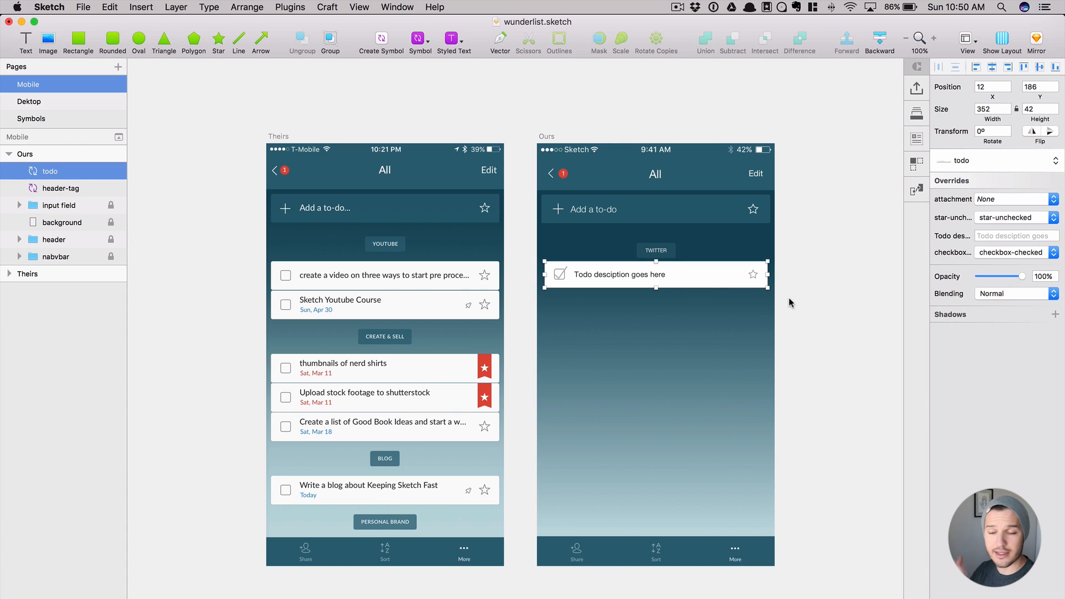
{"action": "left_click_drag", "start_coordinate": [713, 285], "coordinate": [713, 310]}
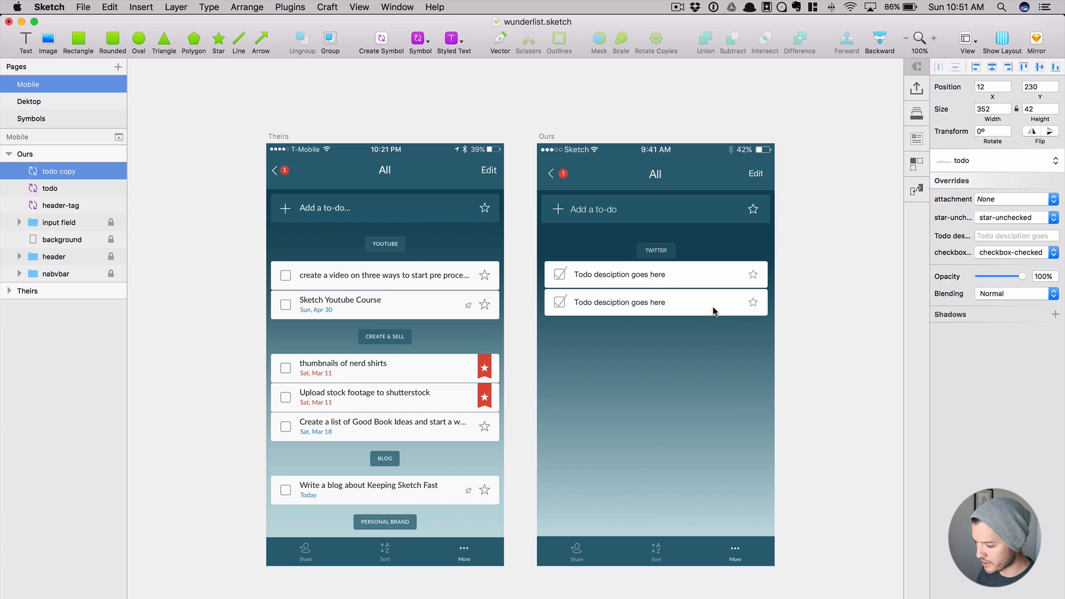
{"action": "key", "text": "Up"}
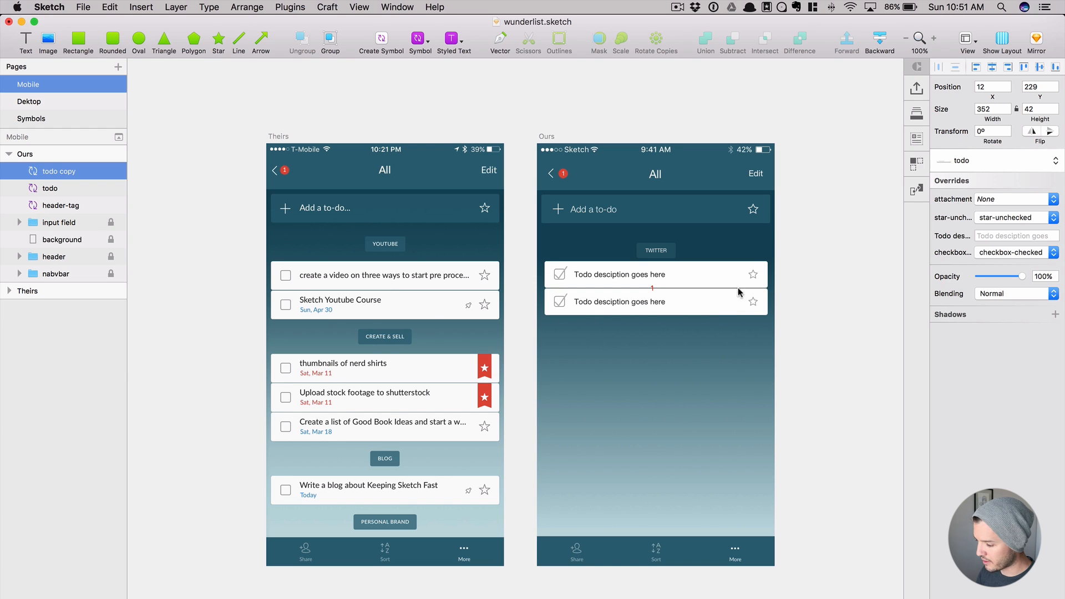
- Override the second todo instance with attachment, star-checked and checkbox-unchecked
{"action": "left_click", "coordinate": [1015, 198]}
{"action": "left_click", "coordinate": [1010, 216]}
{"action": "left_click", "coordinate": [1008, 217]}
{"action": "left_click", "coordinate": [1018, 238]}
{"action": "left_click", "coordinate": [1014, 252]}
{"action": "left_click", "coordinate": [1015, 271]}
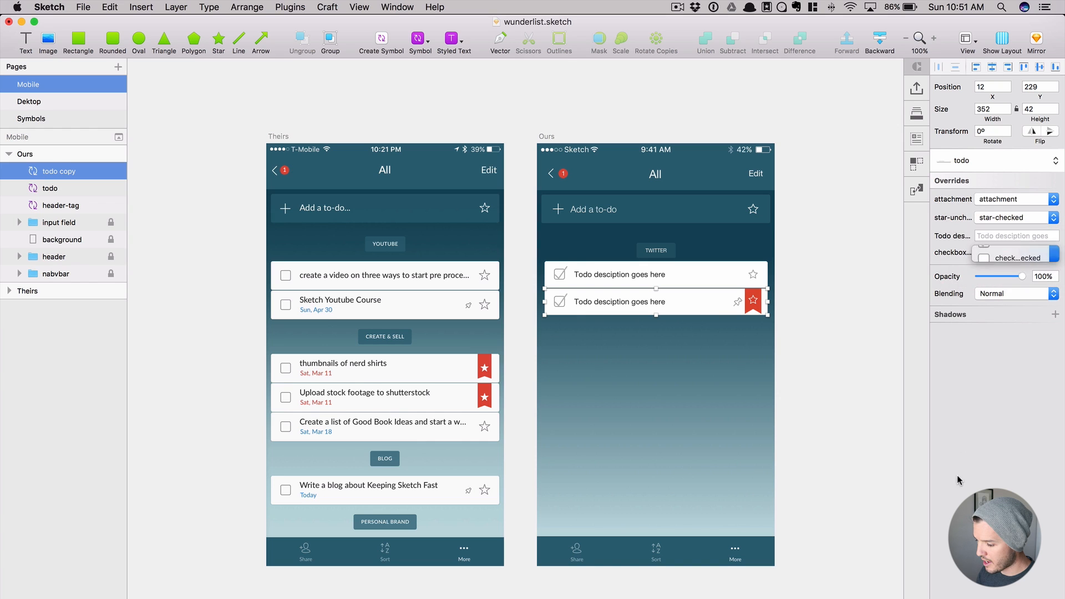
{"action": "left_click", "coordinate": [701, 333]}
- Duplicate the second todo instance directly below itself, placing the copy at Y 272
{"action": "left_click_drag", "start_coordinate": [674, 302], "coordinate": [674, 337]}
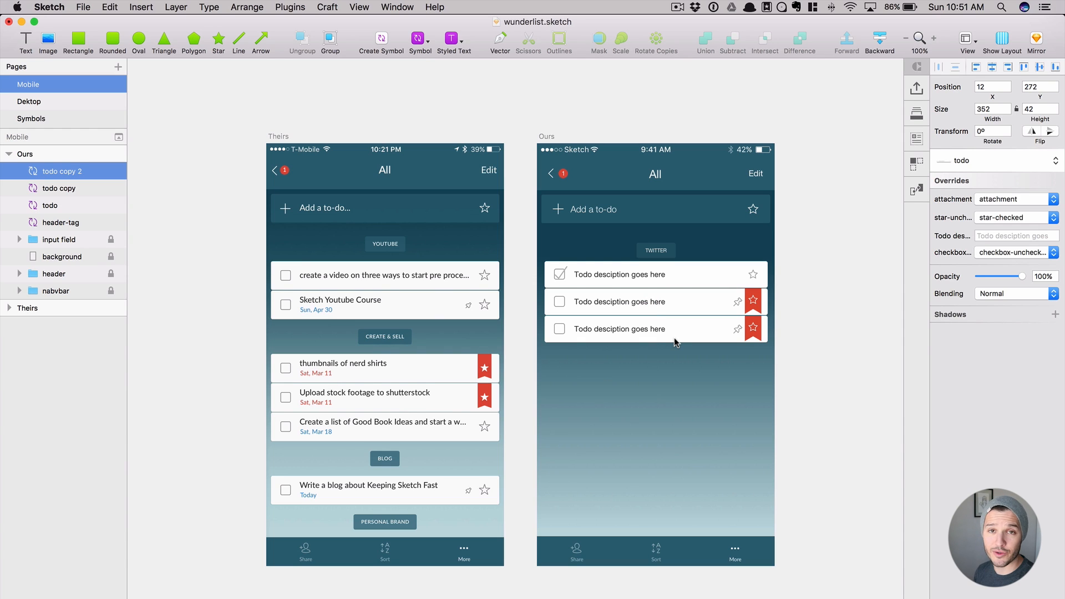
{"action": "left_click", "coordinate": [674, 337]}
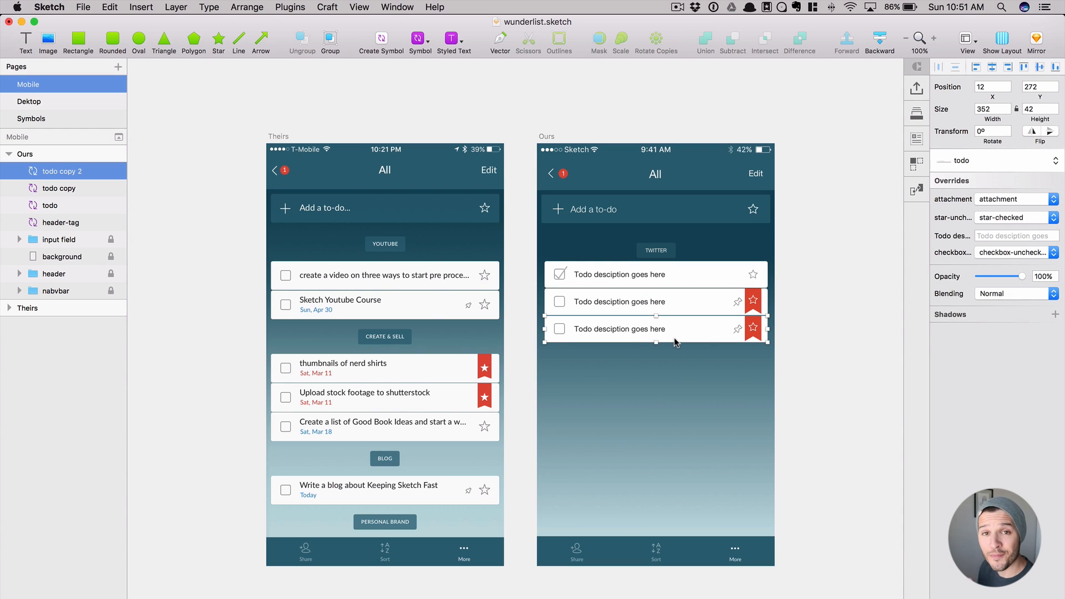
{"action": "left_click", "coordinate": [722, 330]}
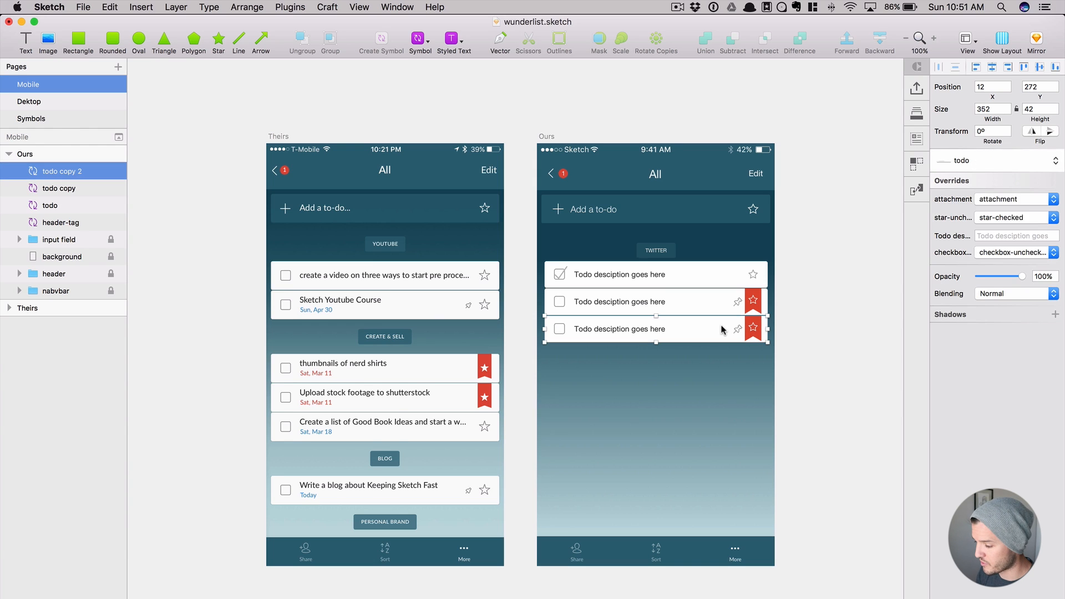
- Override the third todo instance with attachment None, checkbox-checked and star-unchecked
{"action": "left_click", "coordinate": [1015, 198]}
{"action": "left_click", "coordinate": [1006, 178]}
{"action": "left_click", "coordinate": [1024, 254]}
{"action": "left_click", "coordinate": [1018, 238]}
{"action": "left_click", "coordinate": [1015, 218]}
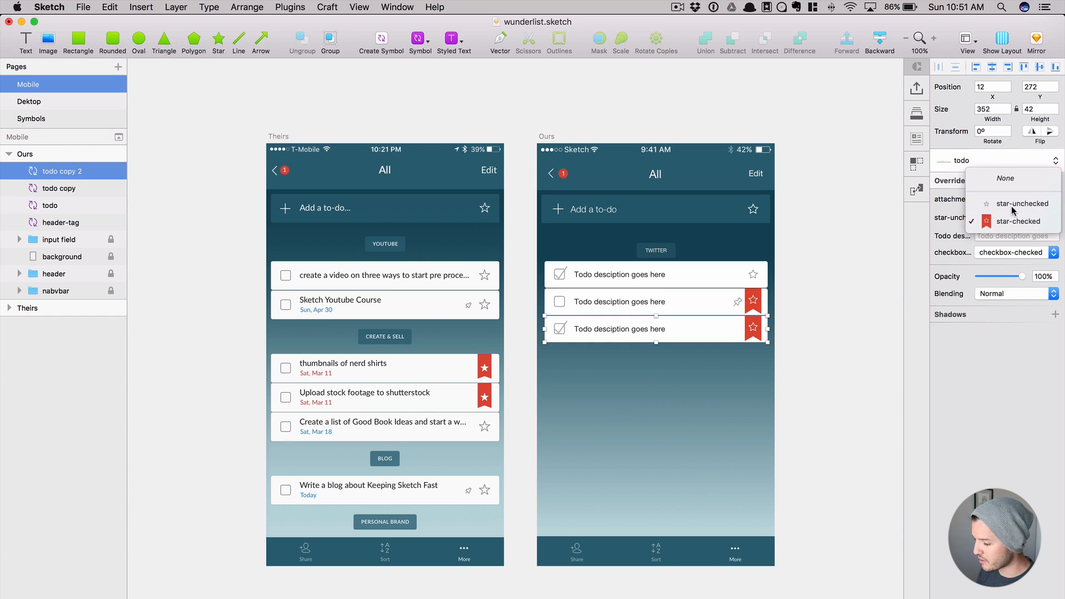
{"action": "left_click", "coordinate": [1013, 209]}
- Set the todo description overrides to "get the milk" for the third instance, "veggies" for the second and "check the mail" for the first
{"action": "left_click", "coordinate": [1003, 235]}
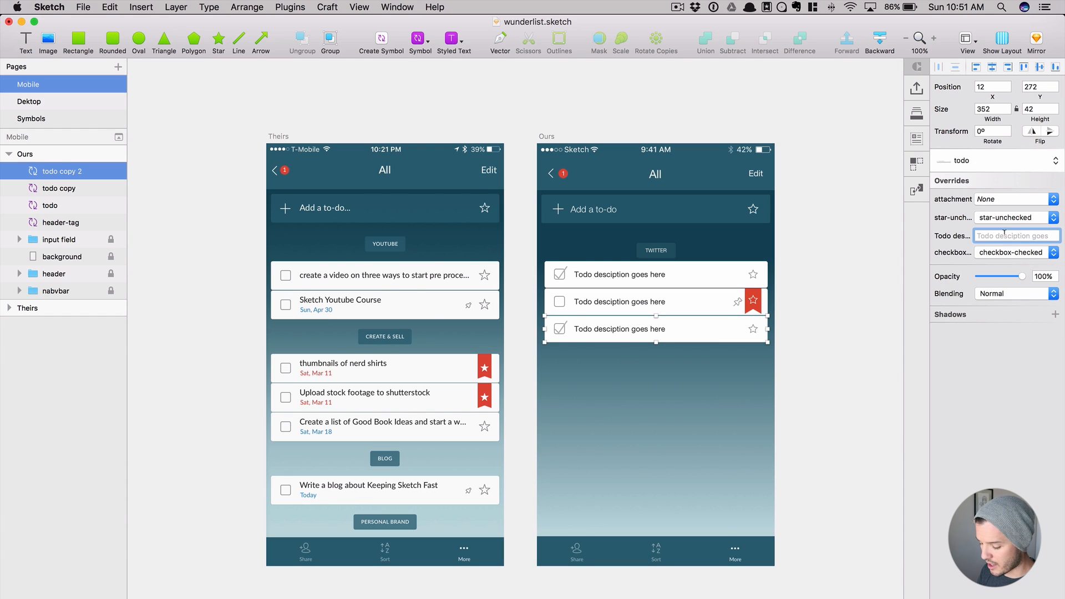
{"action": "type", "text": "ge"}
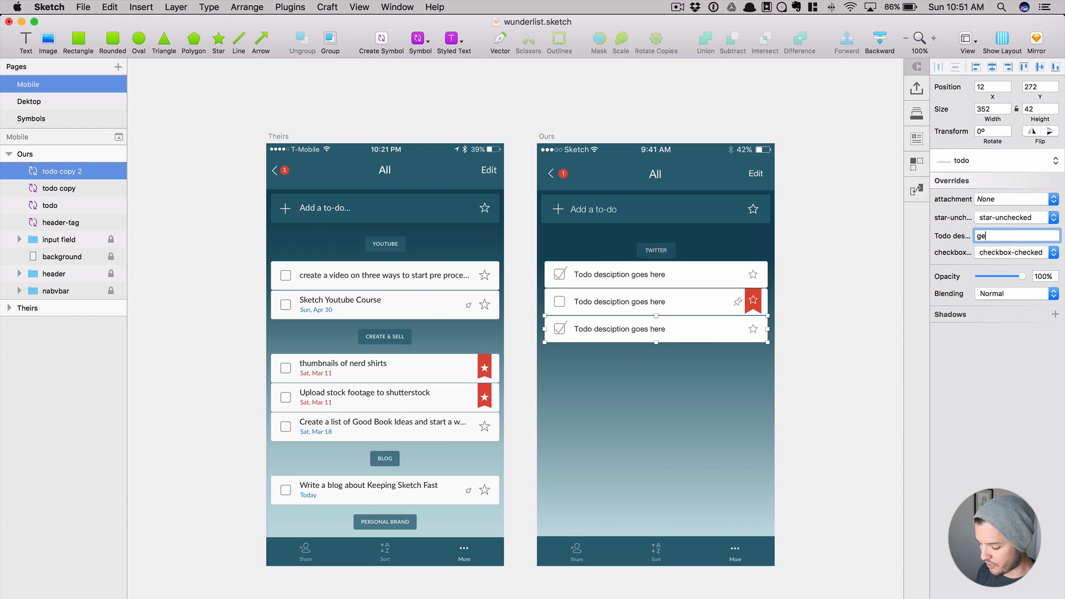
{"action": "type", "text": "t the milk"}
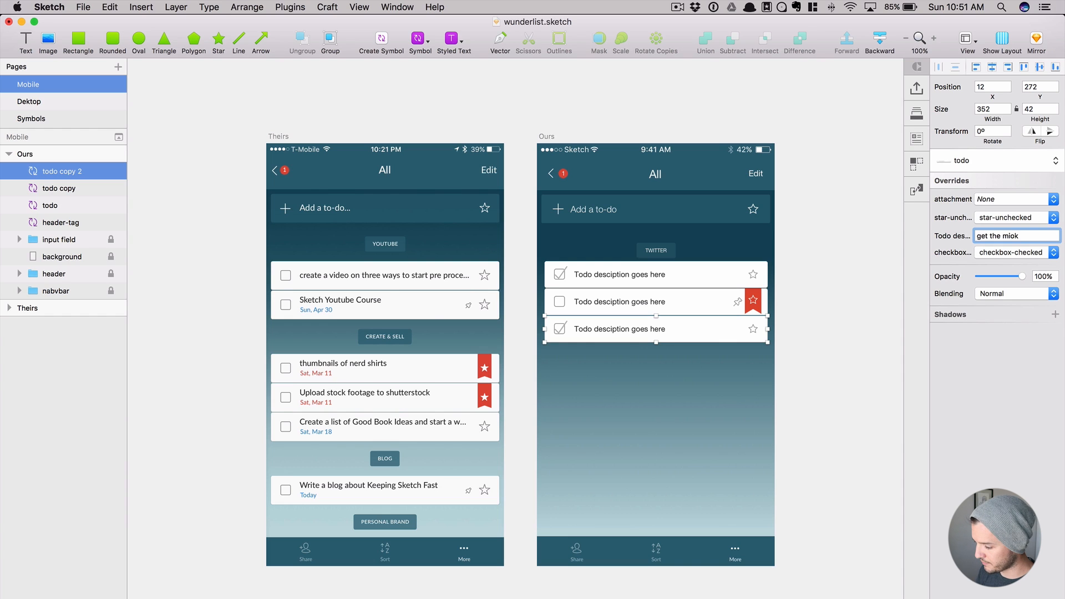
{"action": "key", "text": "Return"}
{"action": "key", "text": "Tab"}
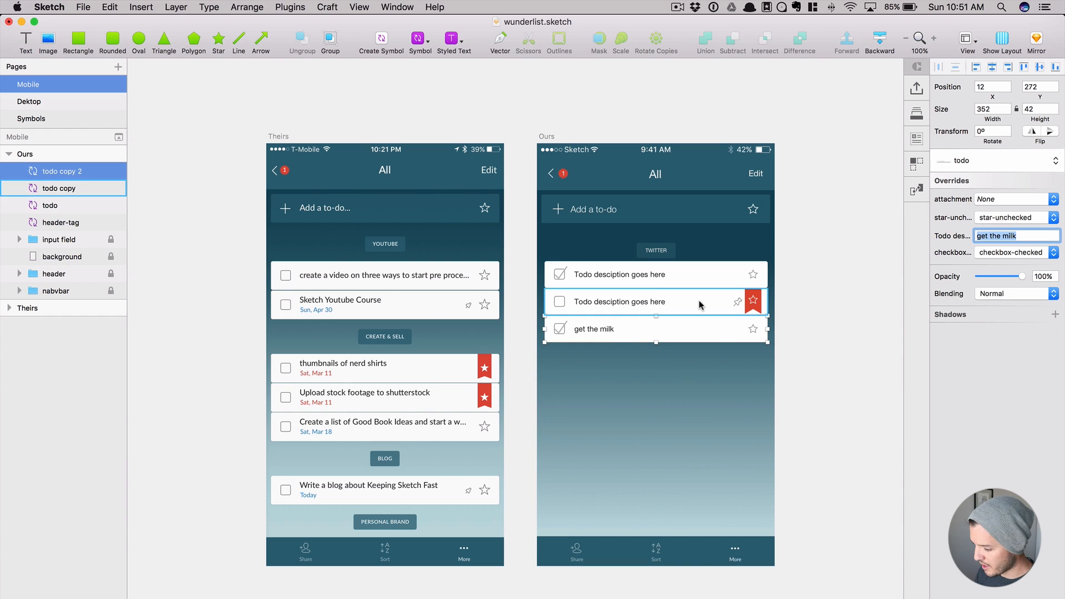
{"action": "left_click", "coordinate": [998, 235]}
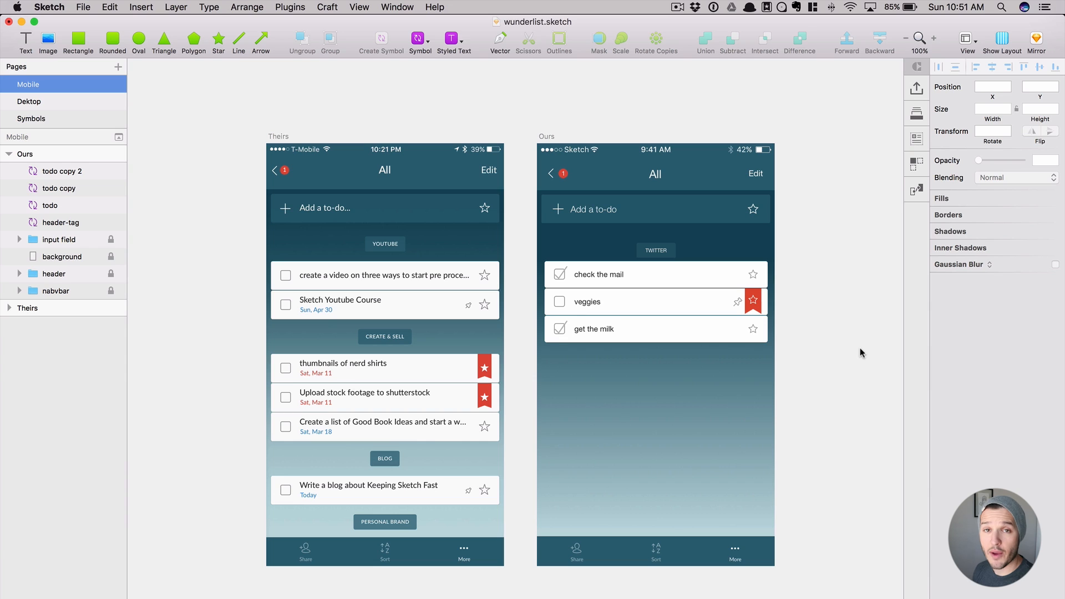
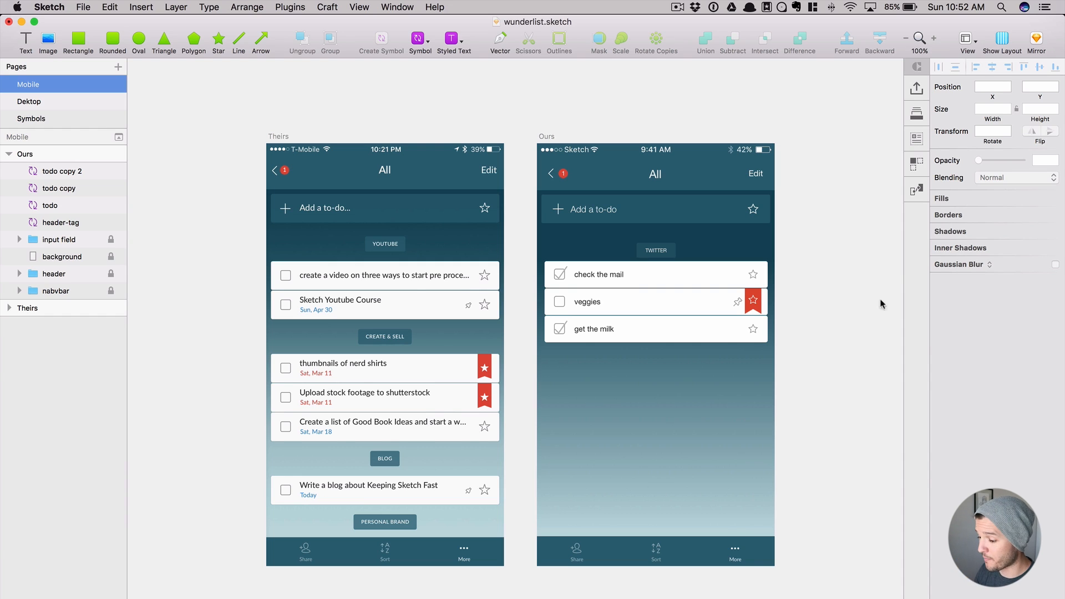
- On the Symbols page, rename the todo symbol as todo-1line
{"action": "left_click", "coordinate": [31, 119]}
{"action": "left_click", "coordinate": [295, 307]}
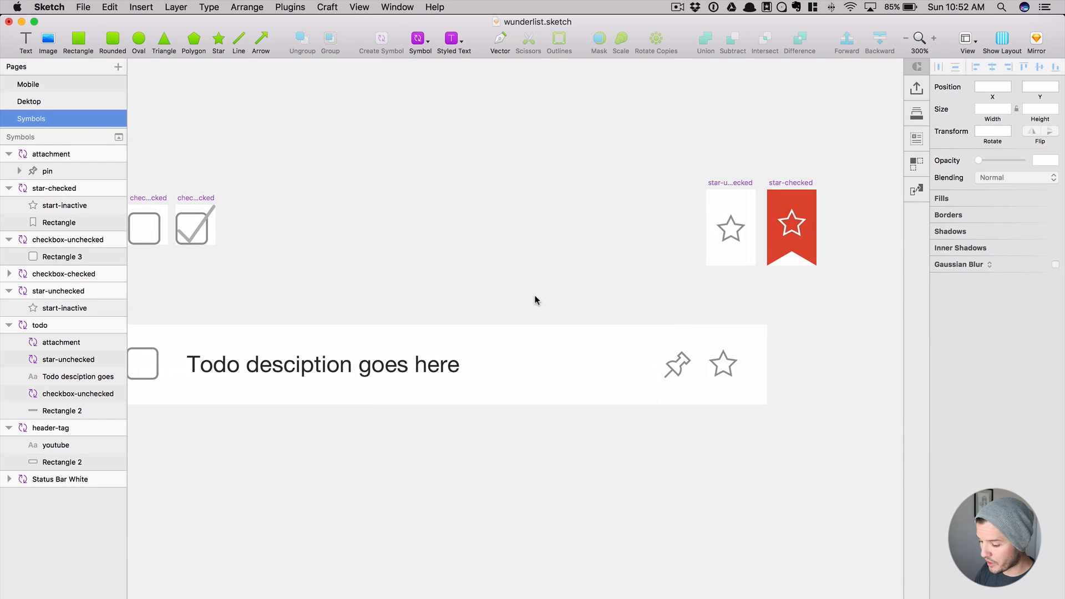
{"action": "key", "text": "super+minus"}
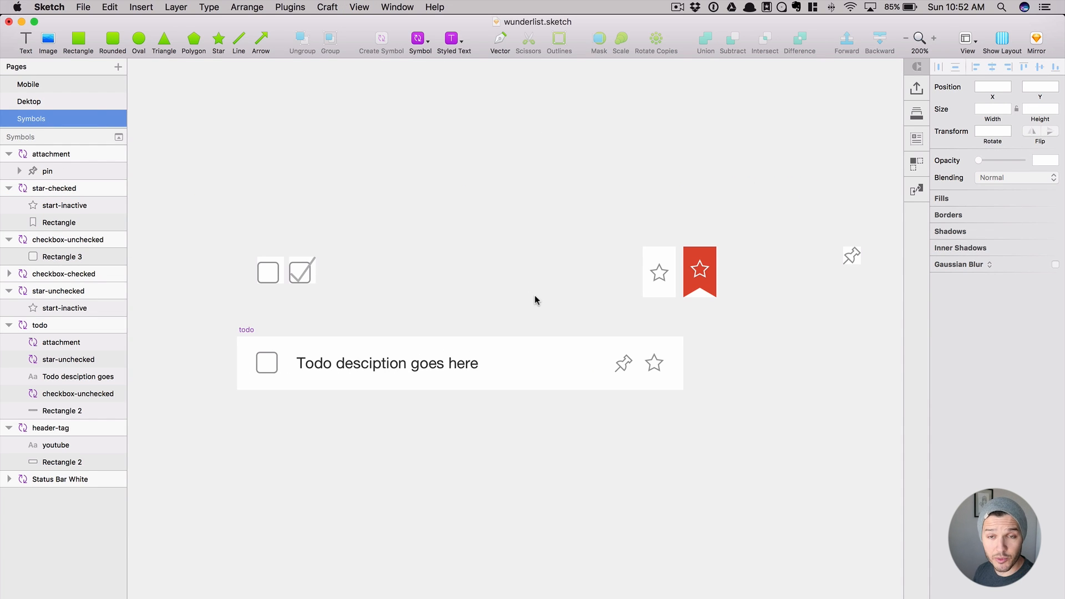
{"action": "left_click", "coordinate": [247, 331]}
{"action": "double_click", "coordinate": [59, 324]}
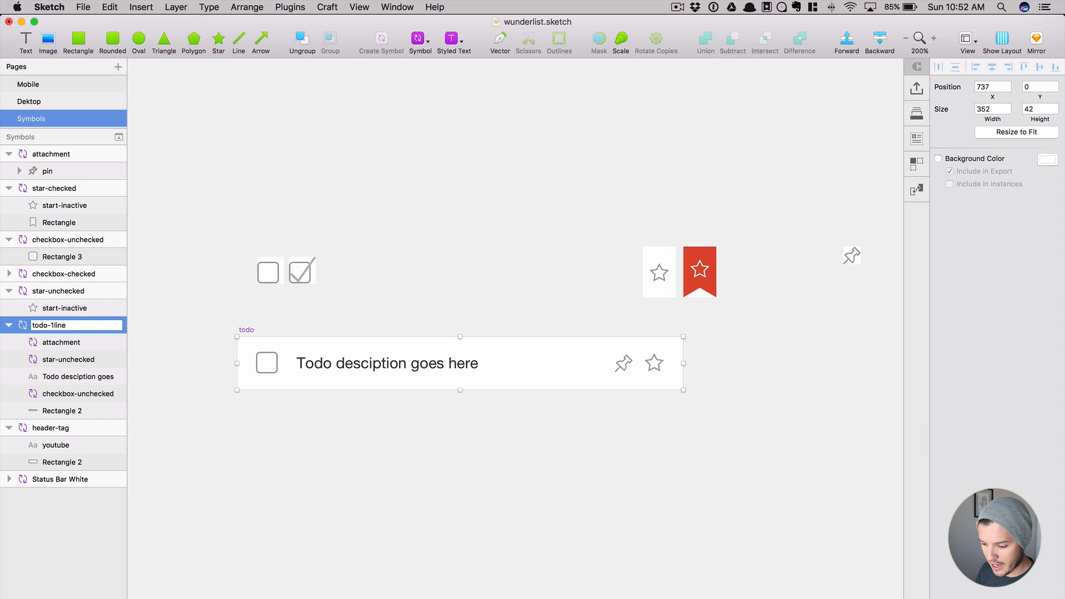
{"action": "type", "text": "-1line"}
{"action": "key", "text": "Return"}
{"action": "left_click", "coordinate": [283, 306]}
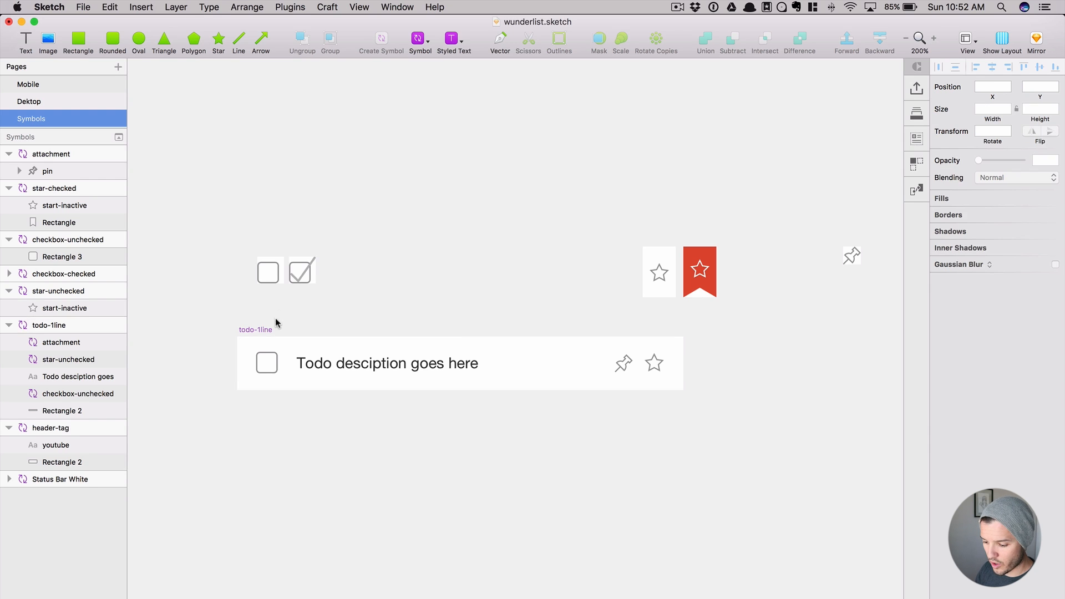
- Duplicate the todo-1line symbol below itself and rename the copy as todo-2line-red
{"action": "left_click_drag", "start_coordinate": [265, 331], "coordinate": [265, 415]}
{"action": "double_click", "coordinate": [79, 326]}
{"action": "key", "text": "Right"}
{"action": "key", "text": "BackSpace"}
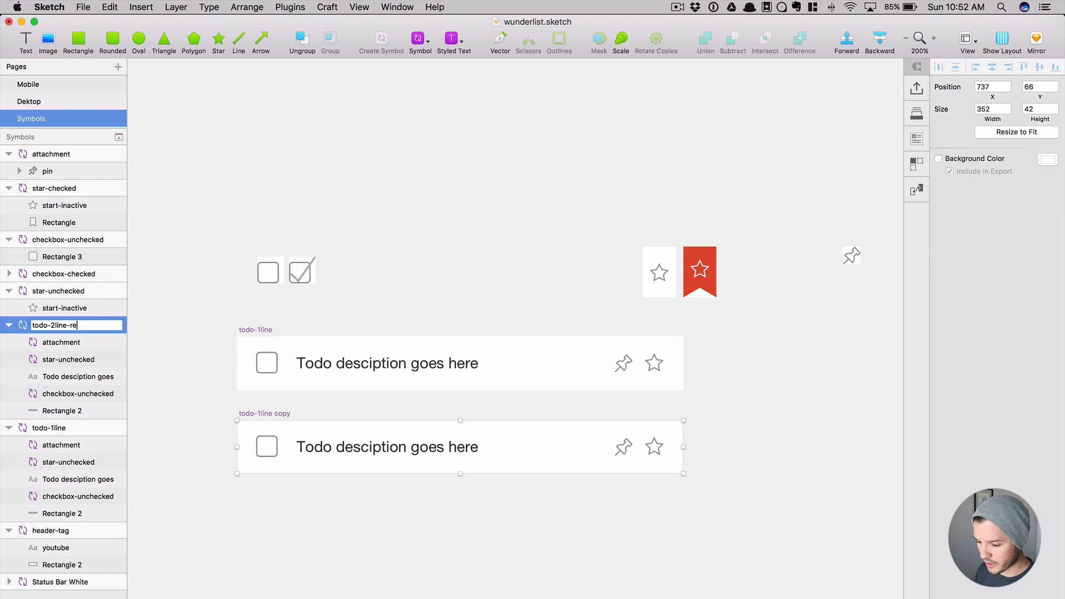
{"action": "key", "text": "Return"}
{"action": "left_click_drag", "start_coordinate": [271, 427], "coordinate": [272, 484]}
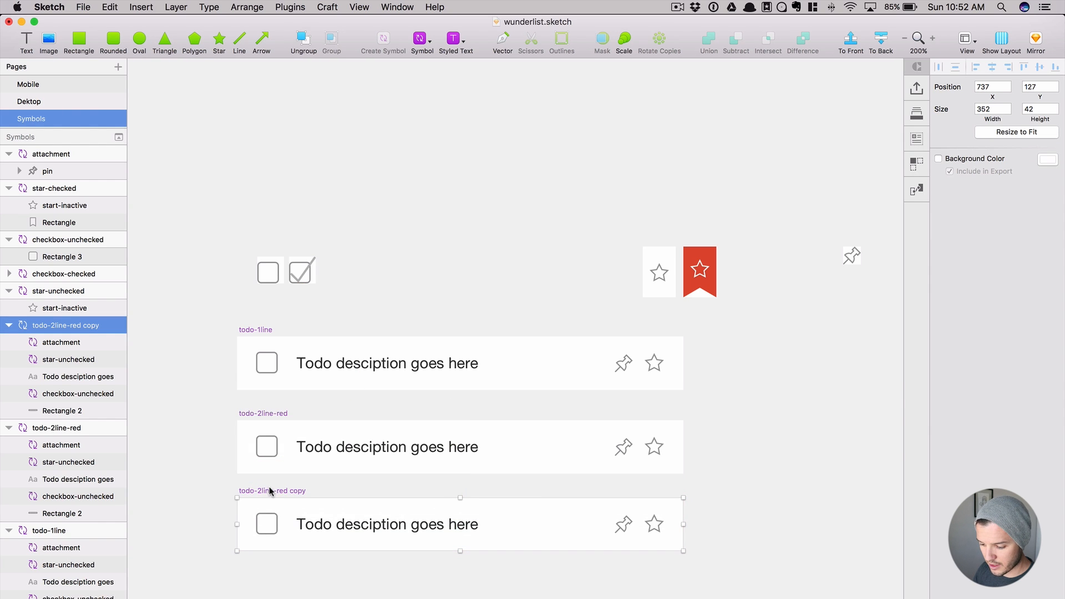
{"action": "key", "text": "super+z"}
- In todo-2line-red, add a copy of the description text below the original and format it in red FF0000 at size 8
{"action": "left_click", "coordinate": [369, 450]}
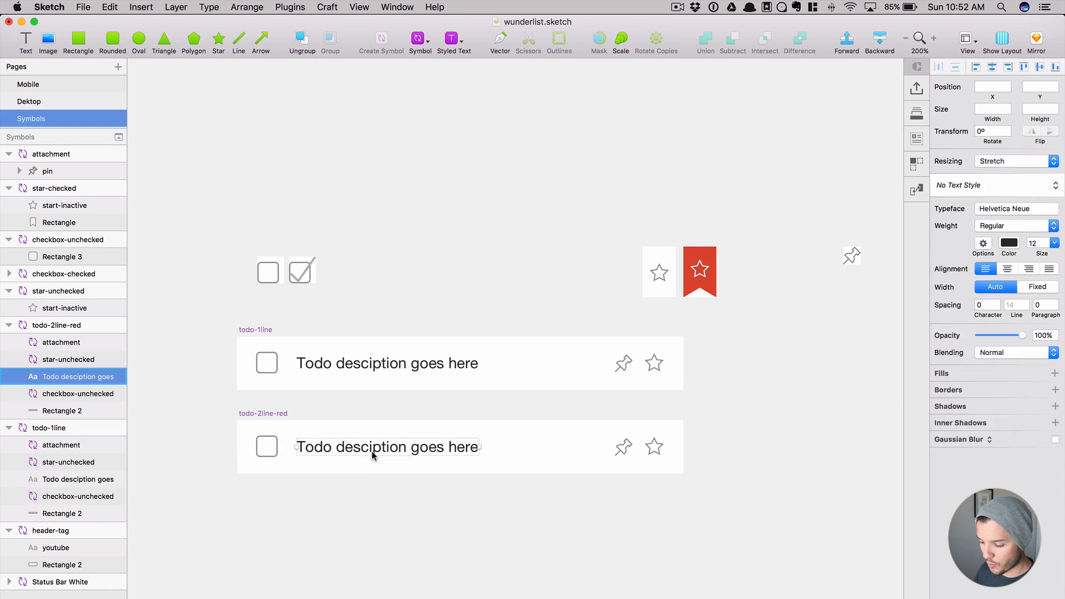
{"action": "mouse_move", "coordinate": [369, 450]}
{"action": "left_mouse_down"}
{"action": "mouse_move", "coordinate": [373, 440]}
{"action": "mouse_move", "coordinate": [381, 451]}
{"action": "mouse_move", "coordinate": [356, 455]}
{"action": "left_mouse_up"}
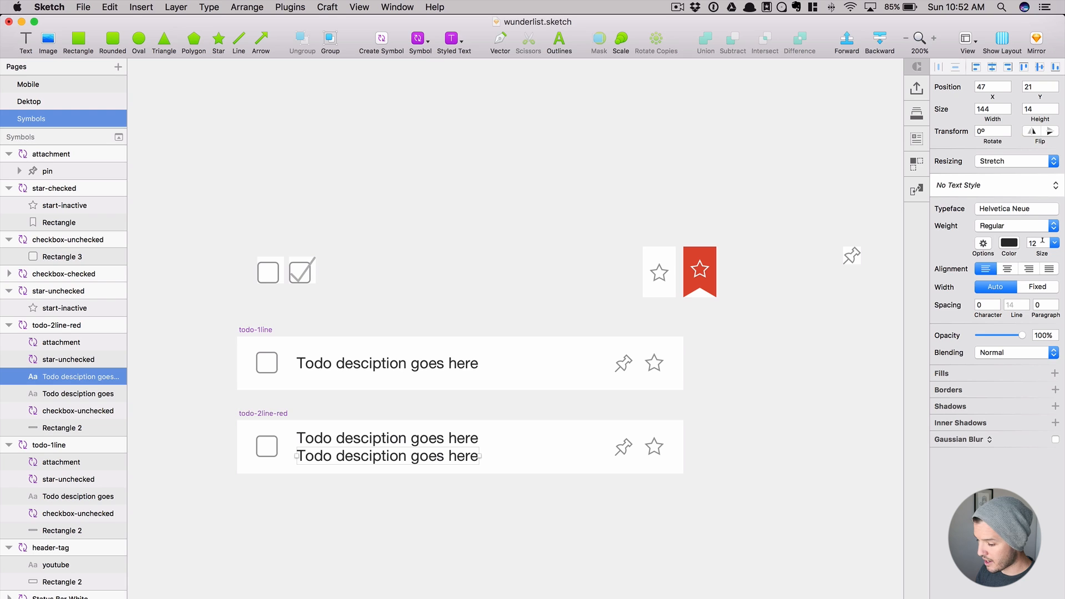
{"action": "left_click", "coordinate": [1011, 248]}
{"action": "left_click", "coordinate": [1057, 270]}
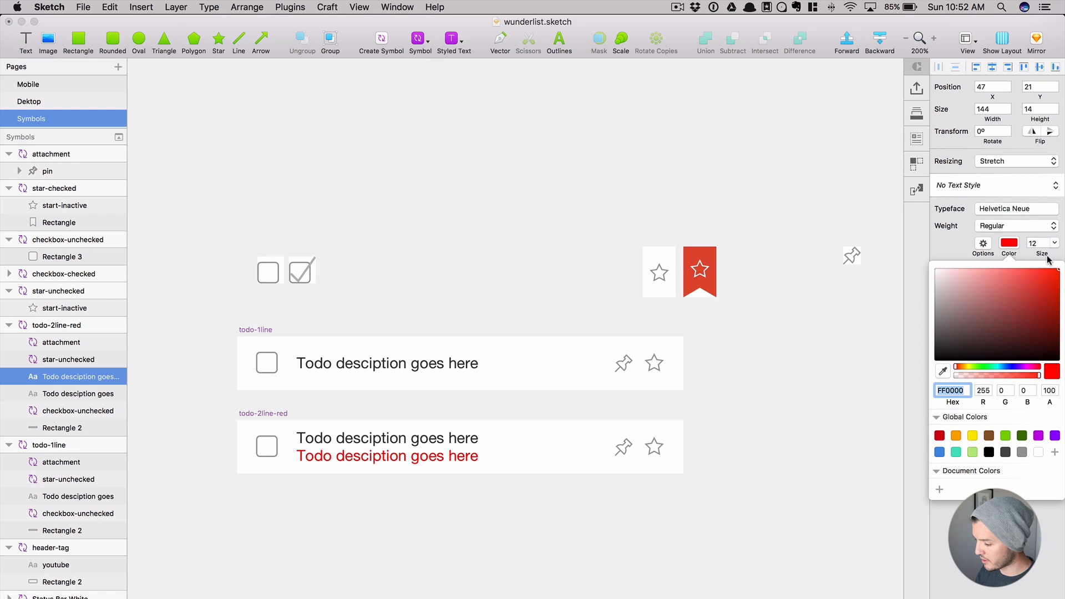
{"action": "left_click", "coordinate": [1040, 242]}
{"action": "type", "text": "8"}
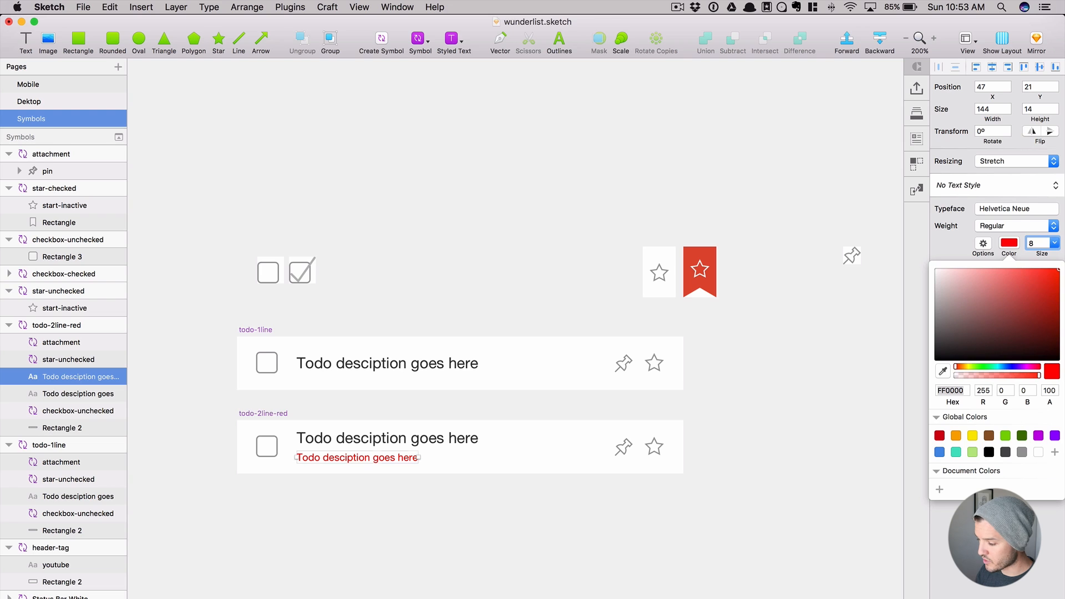
{"action": "left_click", "coordinate": [638, 475]}
- Replace the red second-line text in todo-2line-red with "Past Due Date"
{"action": "double_click", "coordinate": [369, 460]}
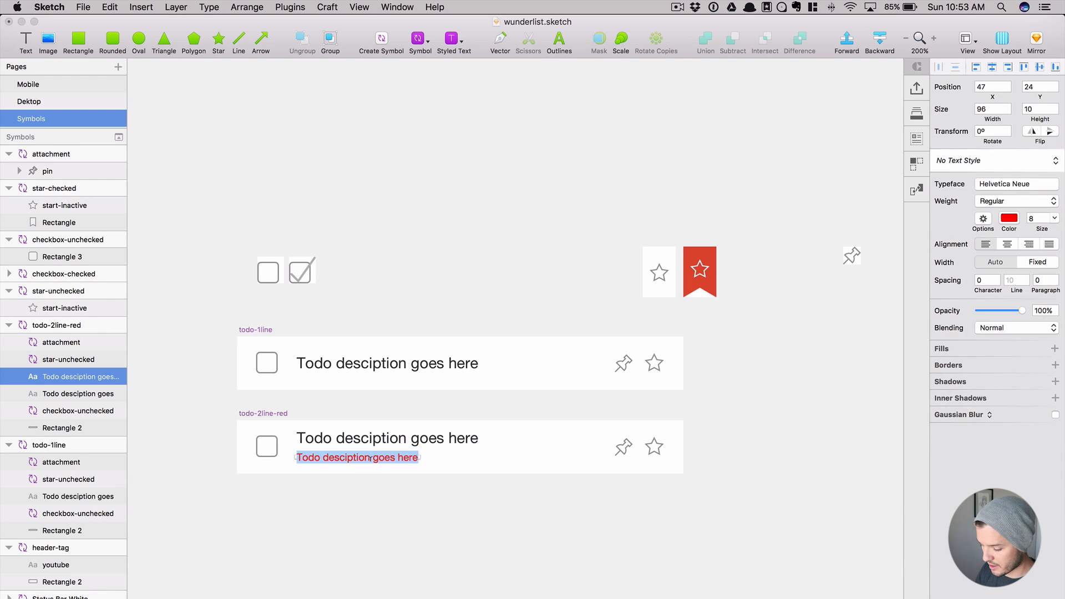
{"action": "type", "text": "Due"}
{"action": "key", "text": "BackSpace"}
{"action": "key", "text": "BackSpace"}
{"action": "key", "text": "BackSpace"}
{"action": "type", "text": "Past Due Date"}
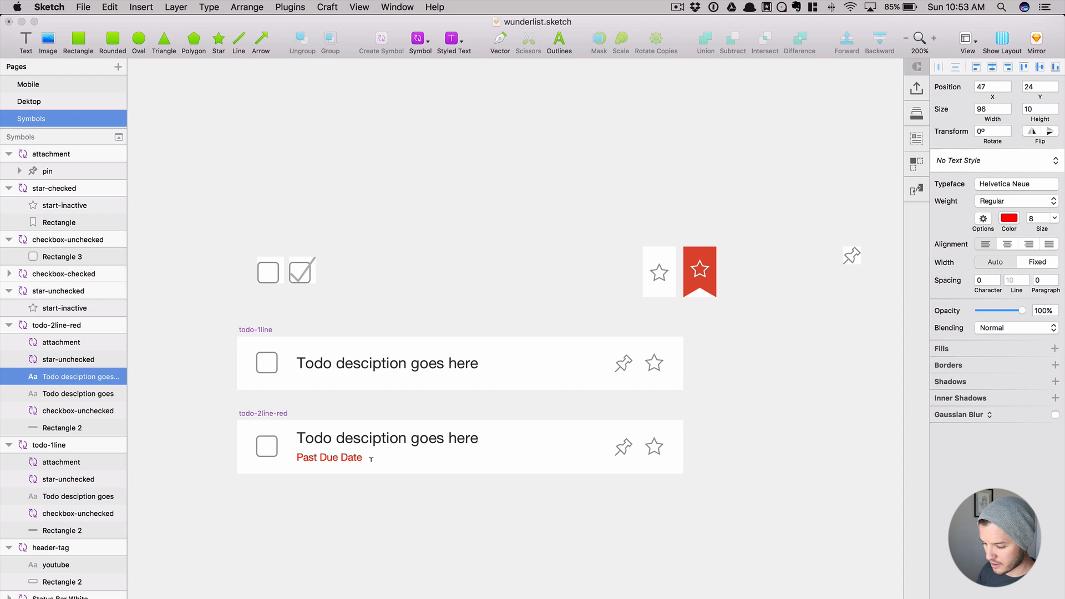
{"action": "left_click", "coordinate": [345, 476]}
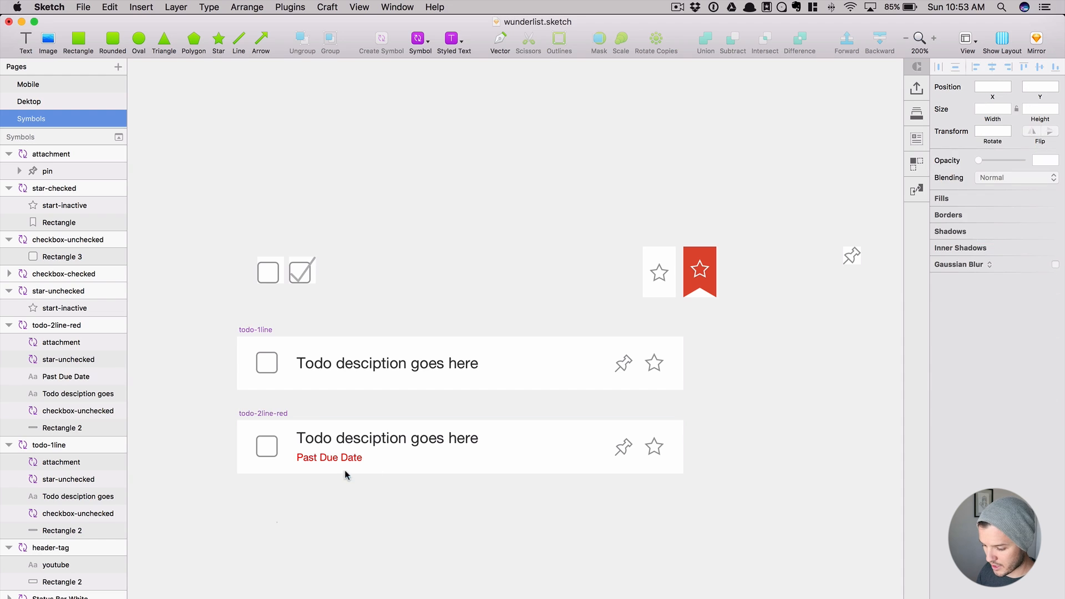
- In todo-2line-red, nudge the description text down to Y 9 and move both text lines to X 46
{"action": "left_click", "coordinate": [346, 440]}
{"action": "key", "text": "Down"}
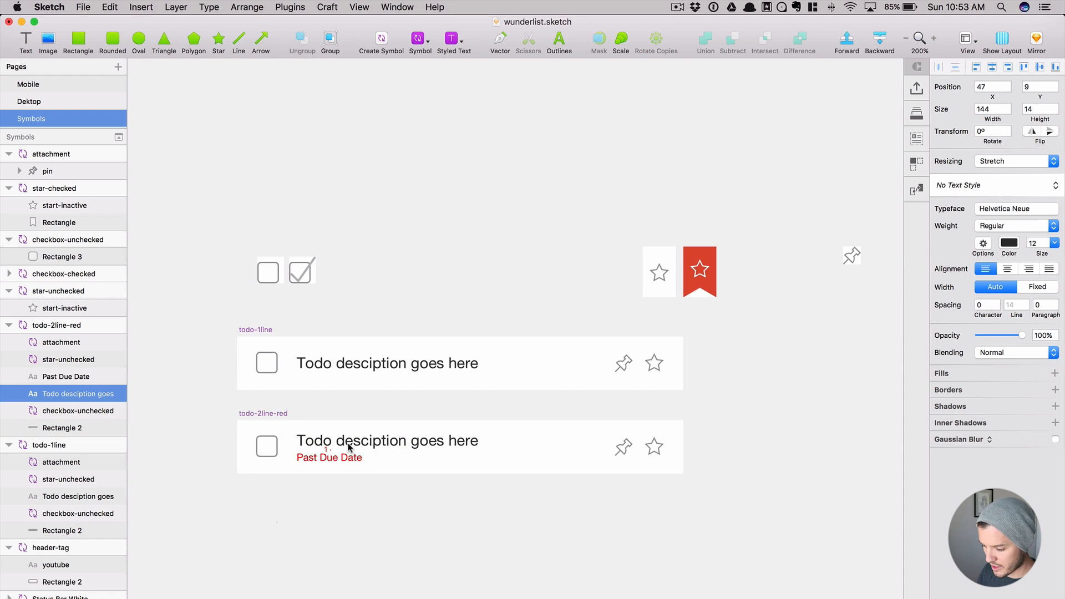
{"action": "left_click", "coordinate": [349, 457], "text": "shift"}
{"action": "left_click_drag", "start_coordinate": [347, 441], "coordinate": [348, 450]}
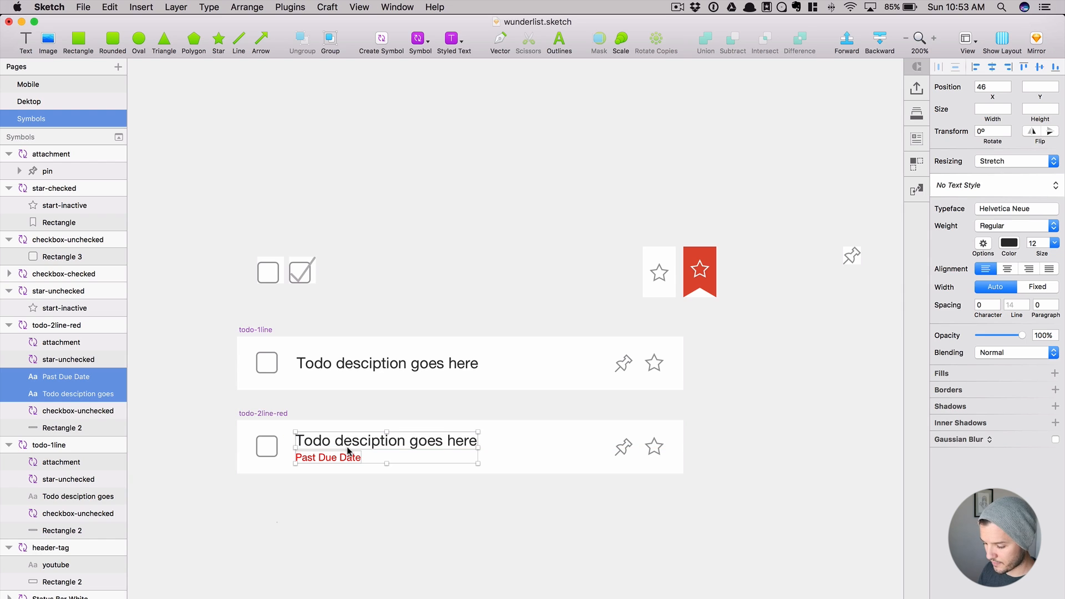
{"action": "left_click", "coordinate": [418, 247]}
- Duplicate the todo-2line-red symbol below itself and rename the copy as todo-2line-blue
{"action": "left_click", "coordinate": [251, 413]}
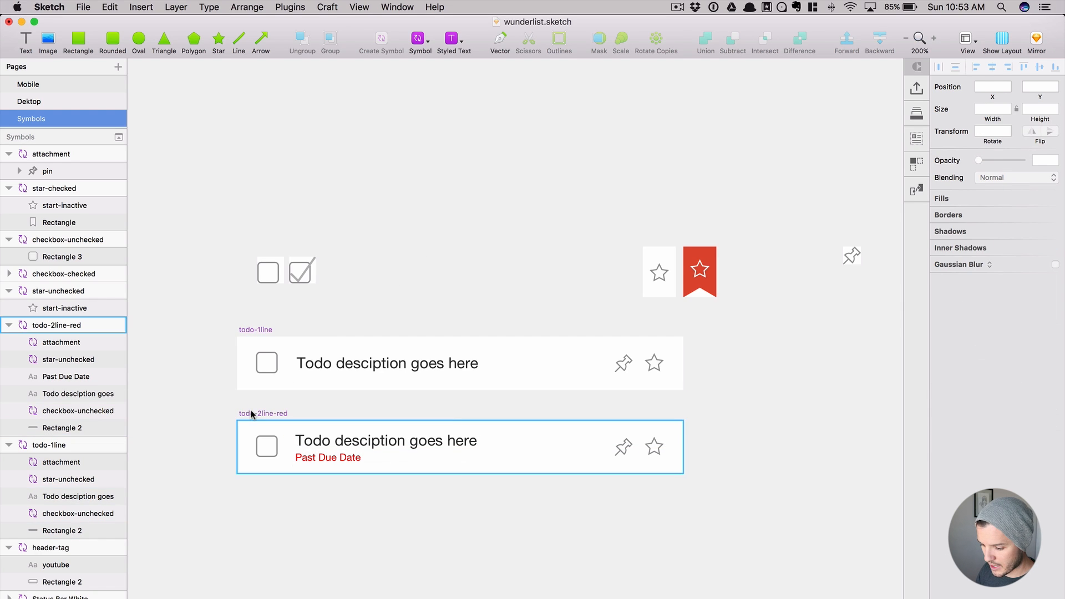
{"action": "left_click_drag", "start_coordinate": [251, 413], "coordinate": [252, 493]}
{"action": "double_click", "coordinate": [85, 325]}
{"action": "key", "text": "Right"}
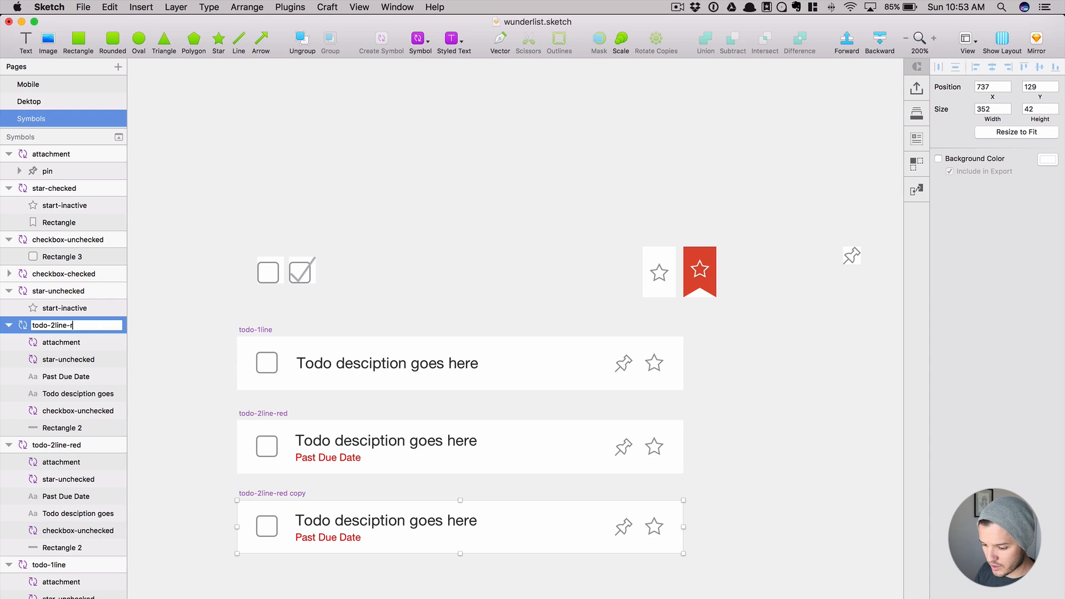
{"action": "type", "text": "blue"}
{"action": "key", "text": "Return"}
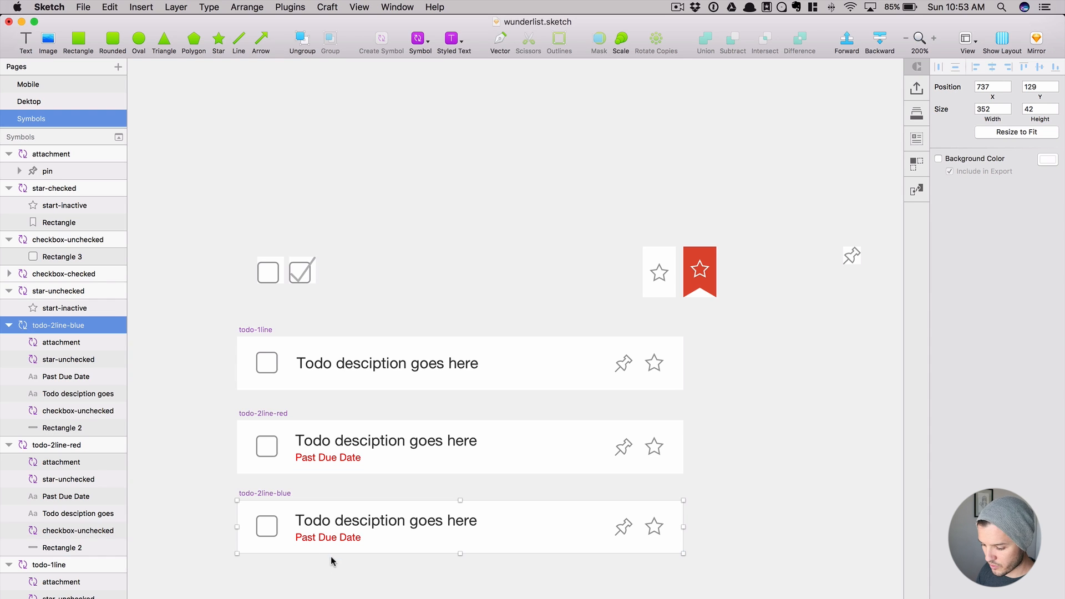
- In todo-2line-blue, recolor the red second line to blue and replace its text with "Due Date"
{"action": "left_click", "coordinate": [328, 537]}
{"action": "left_click", "coordinate": [1008, 243]}
{"action": "left_click", "coordinate": [1003, 367]}
{"action": "left_click", "coordinate": [727, 571]}
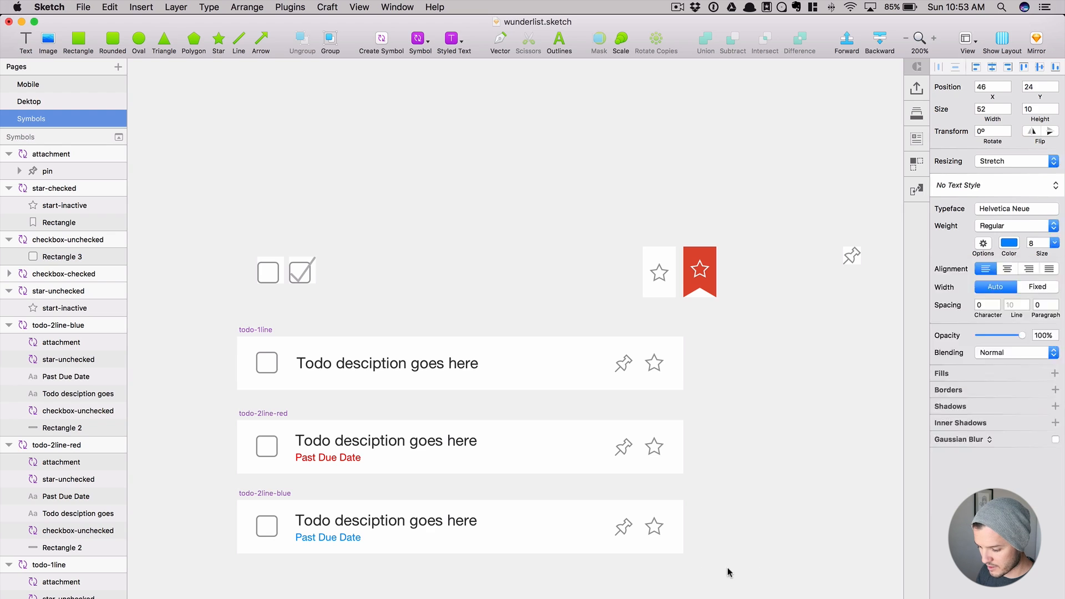
{"action": "double_click", "coordinate": [327, 536]}
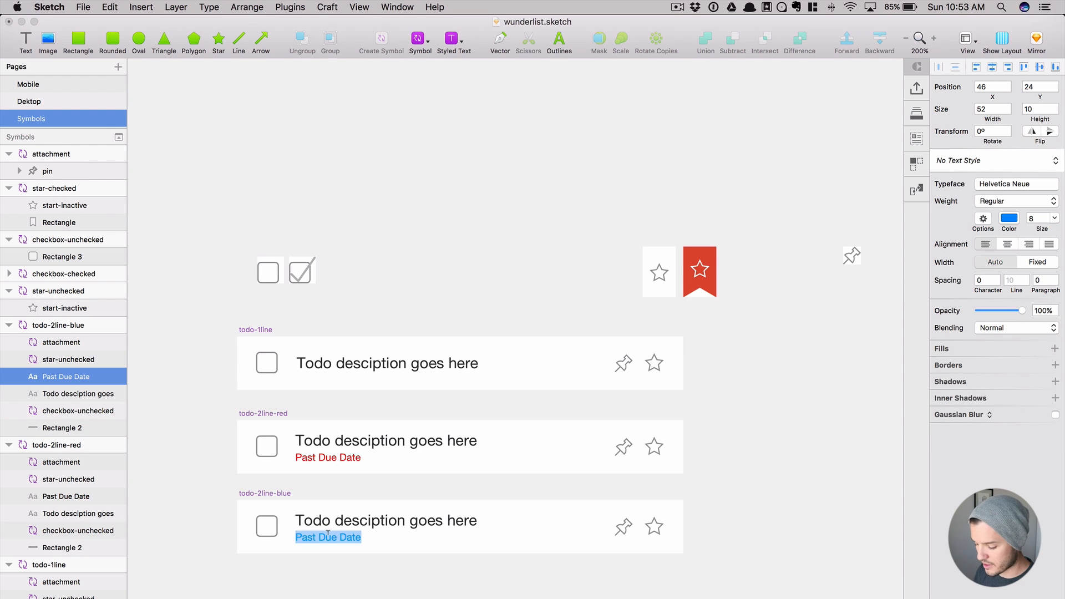
{"action": "type", "text": "Due Date"}
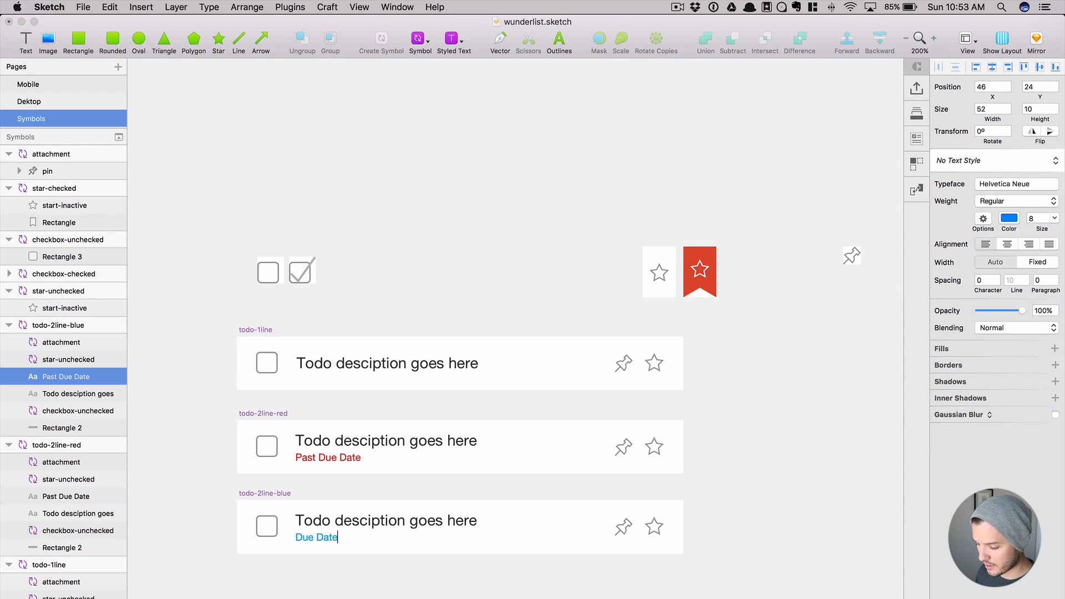
{"action": "key", "text": "Escape"}
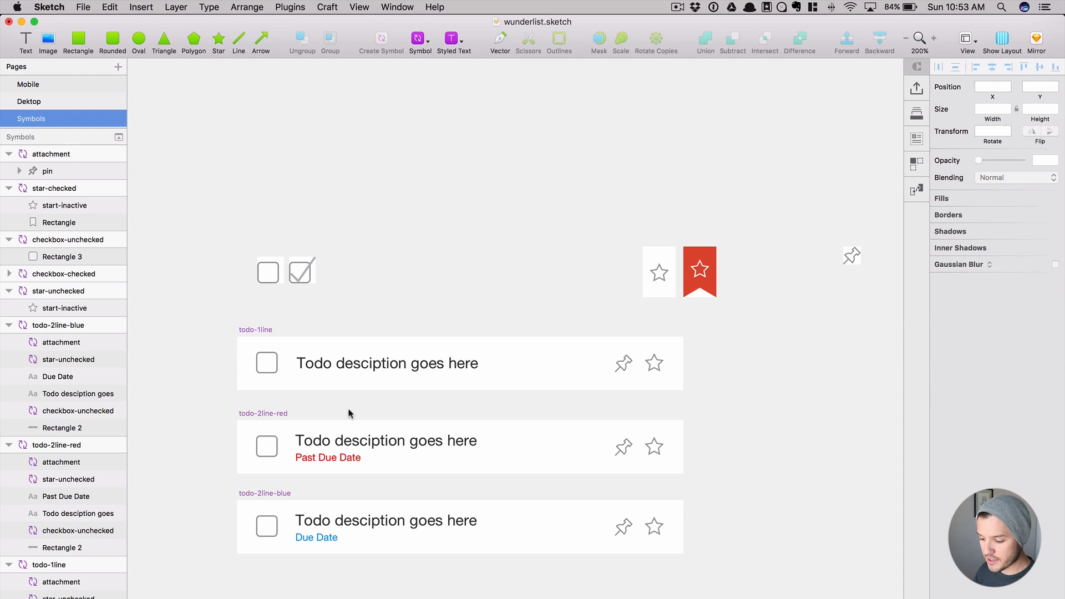
- Collapse all layers, save the document and return to the Mobile page
{"action": "key", "text": "alt+super+3"}
{"action": "key", "text": "super+s"}
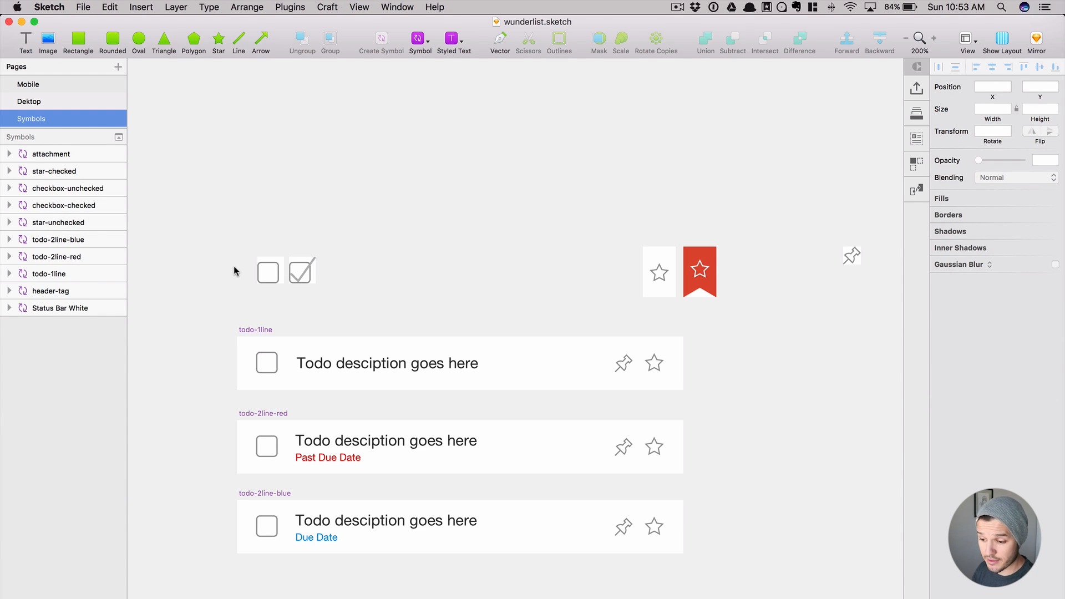
{"action": "left_click", "coordinate": [28, 84]}
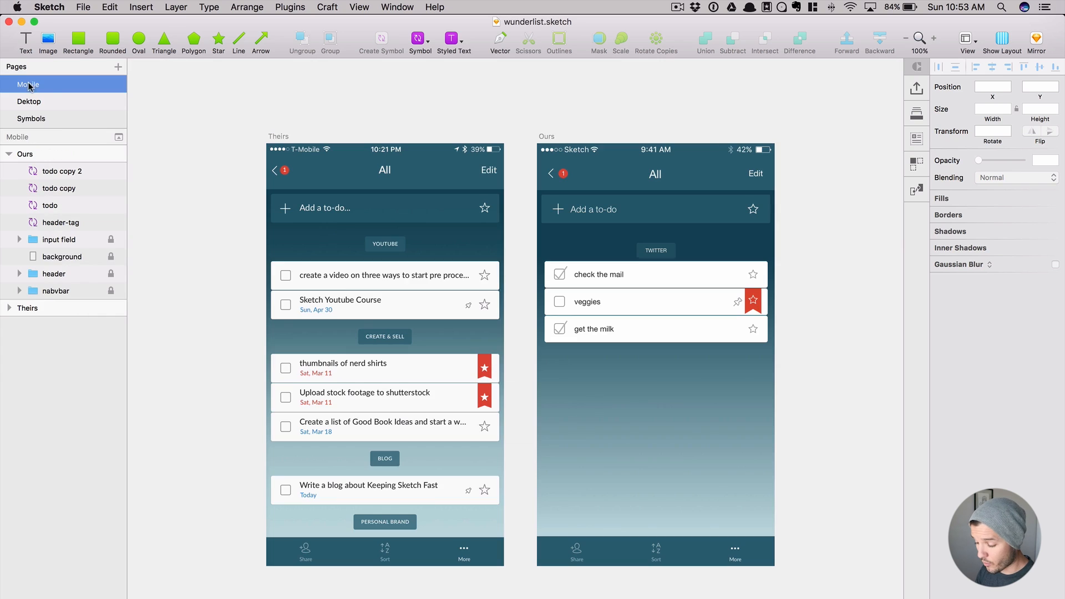
{"action": "left_click", "coordinate": [743, 336]}
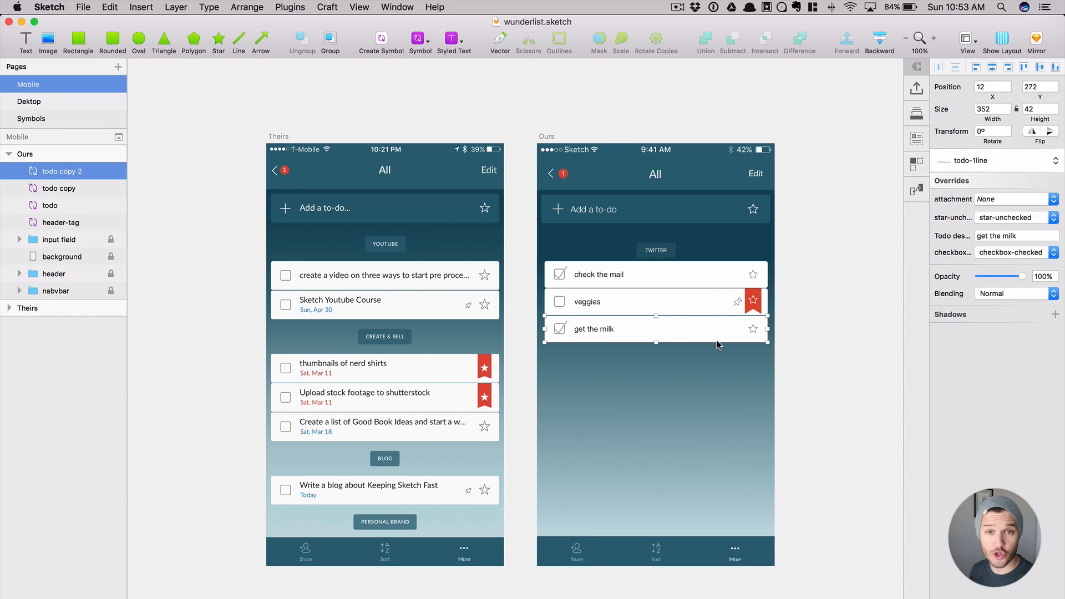
{"action": "left_click", "coordinate": [995, 167]}
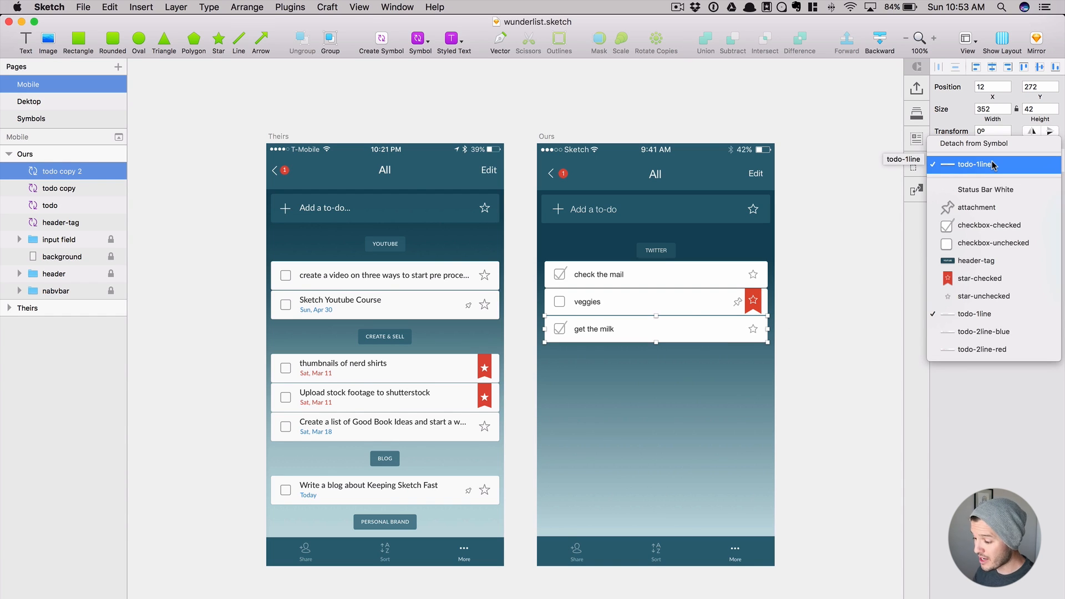
{"action": "left_click", "coordinate": [999, 337]}
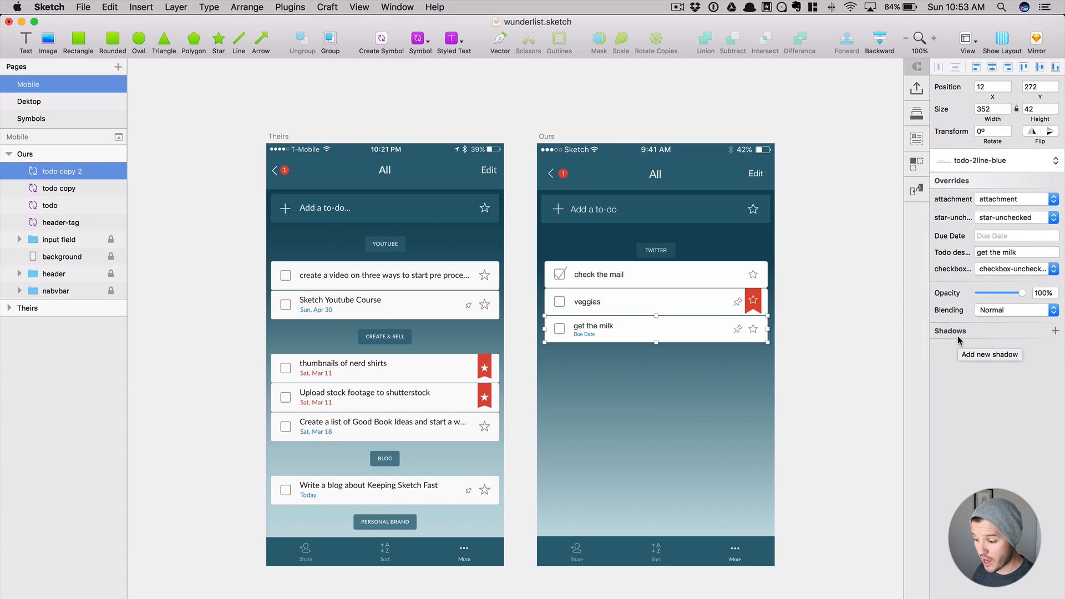
{"action": "left_click", "coordinate": [792, 342]}
{"action": "left_click", "coordinate": [665, 329]}
{"action": "left_click_drag", "start_coordinate": [666, 329], "coordinate": [665, 355]}
{"action": "key", "text": "super+z"}
{"action": "key", "text": "super+z"}
{"action": "key", "text": "super+z"}
{"action": "key", "text": "super+z"}
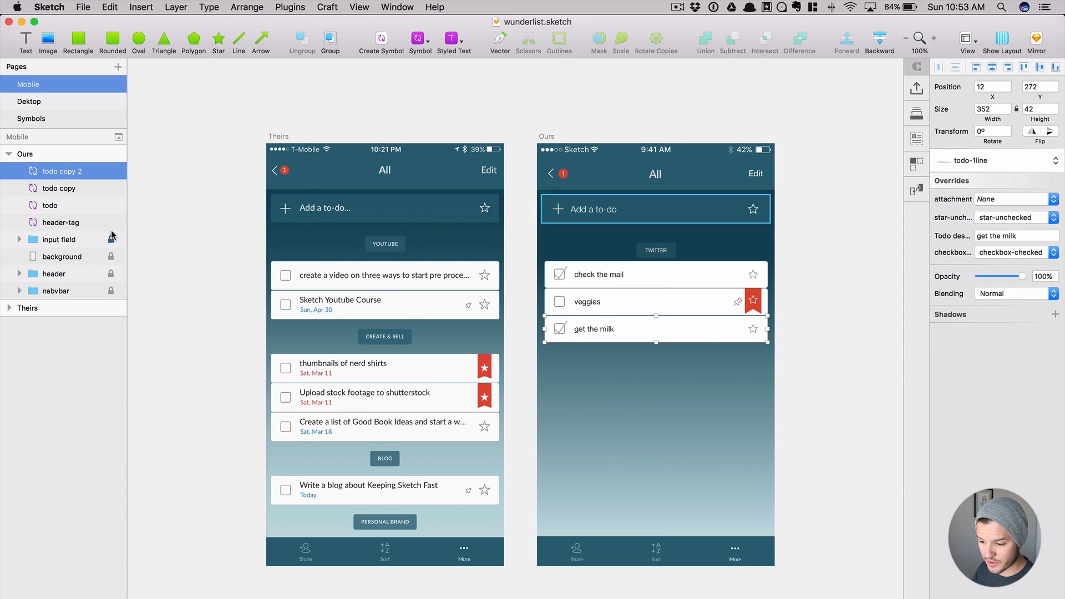
{"action": "left_click", "coordinate": [70, 118]}
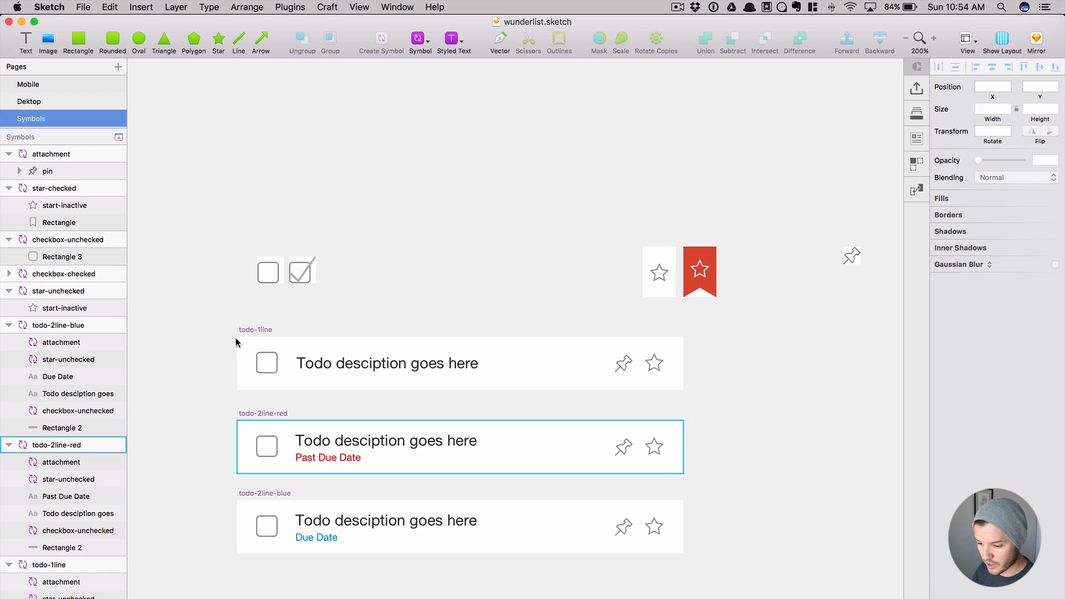
{"action": "left_click", "coordinate": [62, 84]}
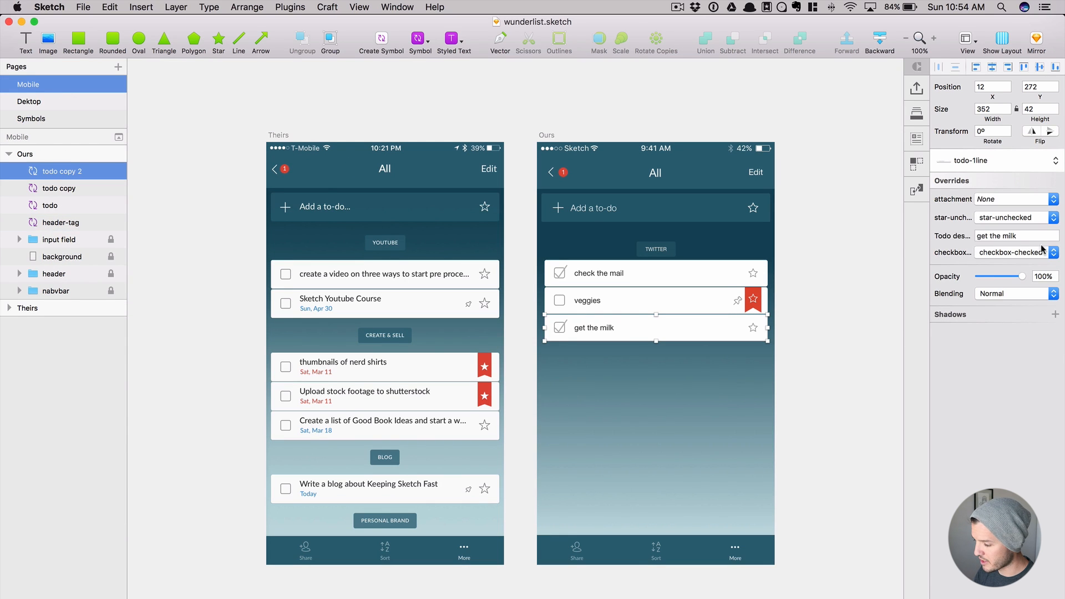
- Swap the "get the milk" row in the Ours artboard to the todo-2line-blue symbol
{"action": "left_click", "coordinate": [999, 162]}
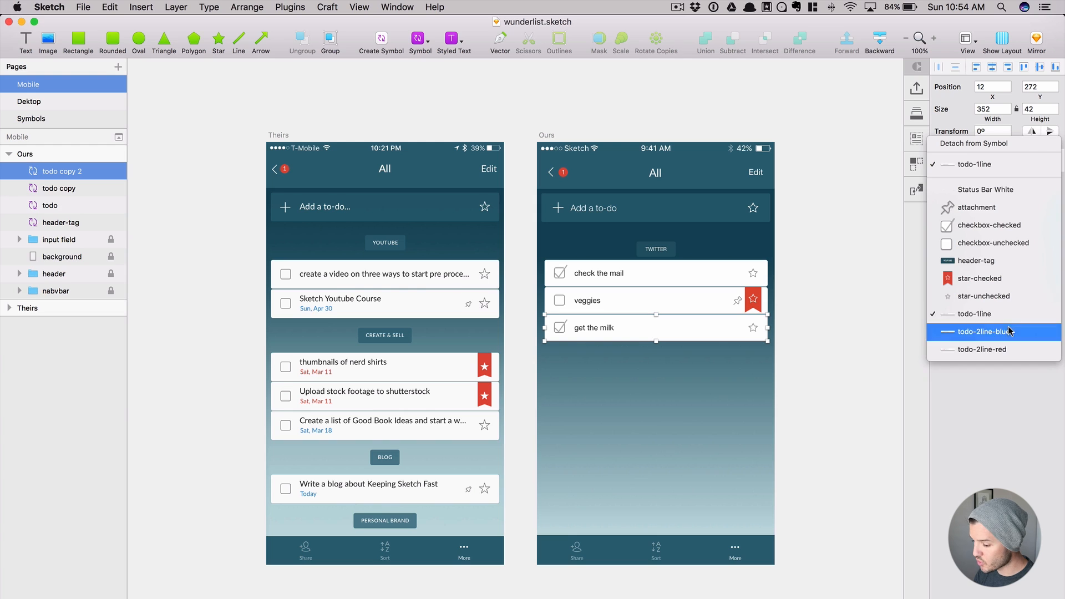
{"action": "left_click", "coordinate": [1010, 331]}
{"action": "left_click", "coordinate": [794, 430]}
- Duplicate the "get the milk" row directly below itself at Y 315 and swap the copy to todo-2line-red
{"action": "left_click", "coordinate": [656, 335]}
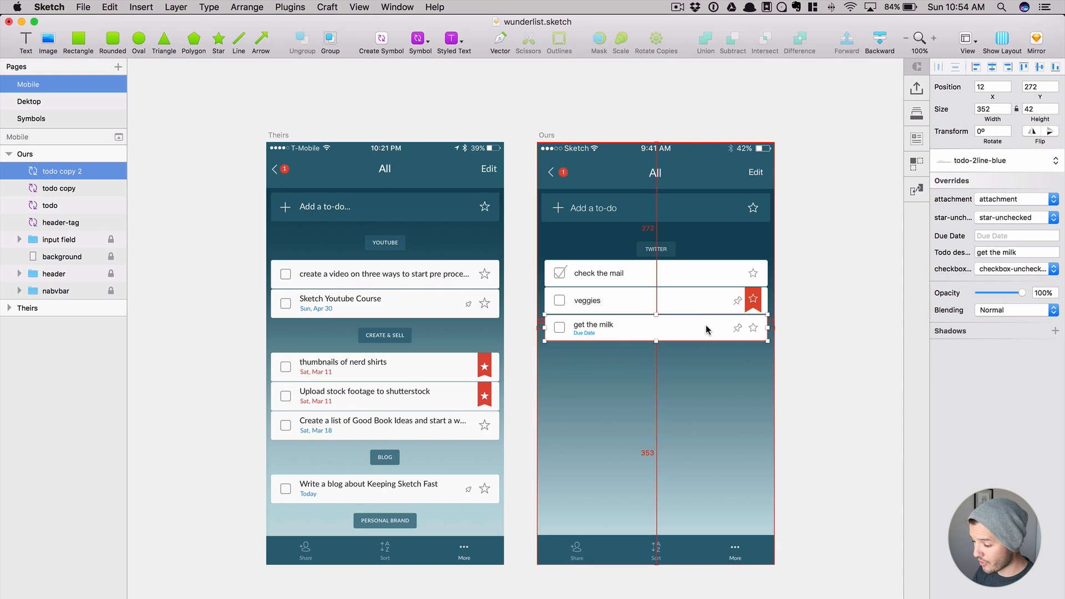
{"action": "left_click_drag", "start_coordinate": [706, 329], "coordinate": [721, 356]}
{"action": "left_click", "coordinate": [1016, 161]}
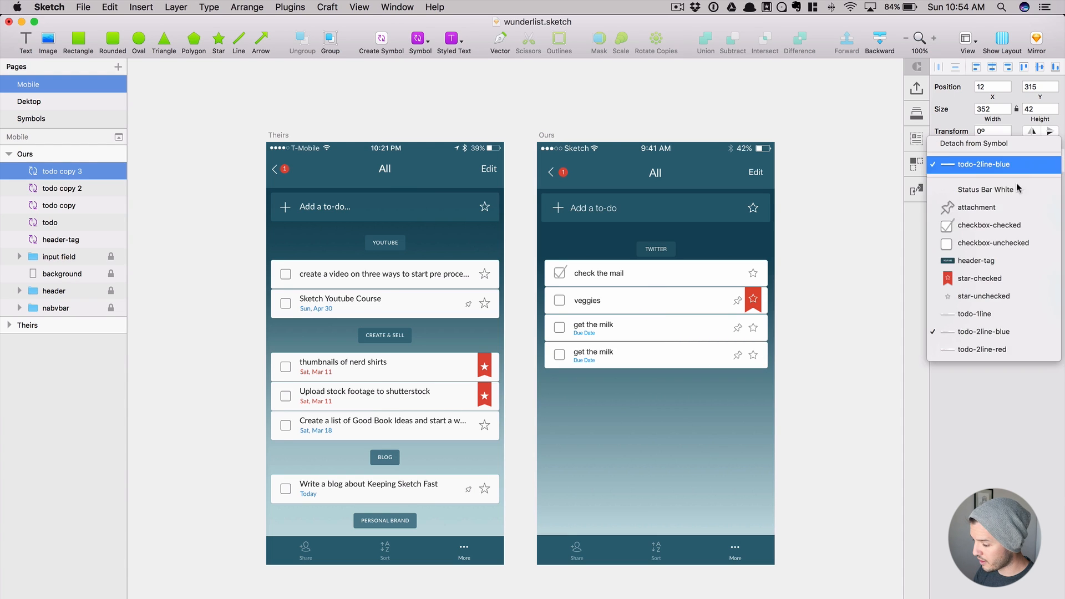
{"action": "left_click", "coordinate": [1000, 349]}
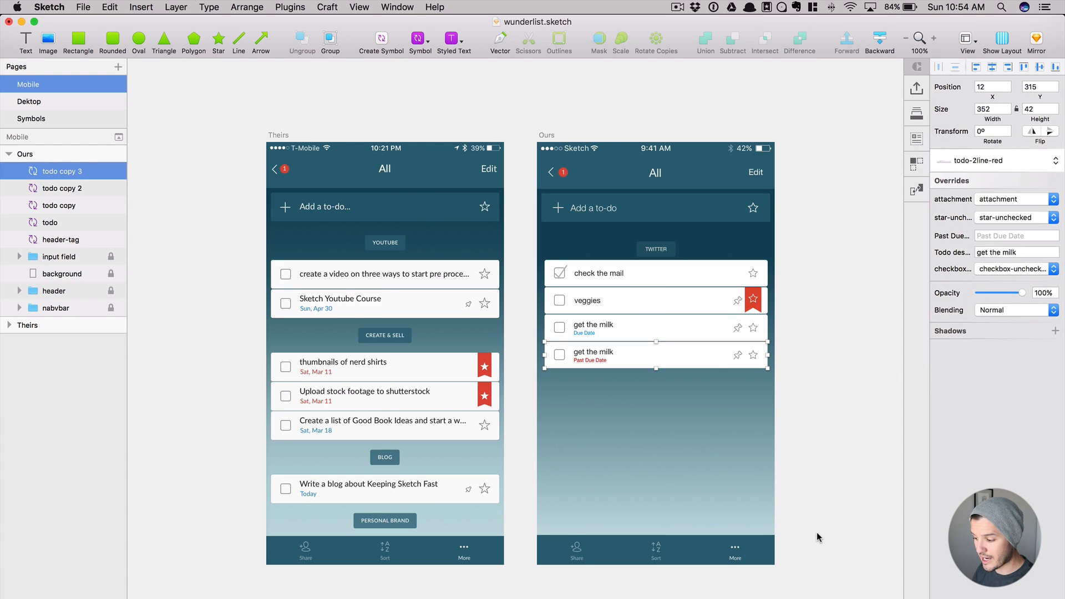
- Override the past due date of the red "get the milk" row with "May 1st, 2017"
{"action": "left_click", "coordinate": [995, 236]}
{"action": "type", "text": "May 1st, 20"}
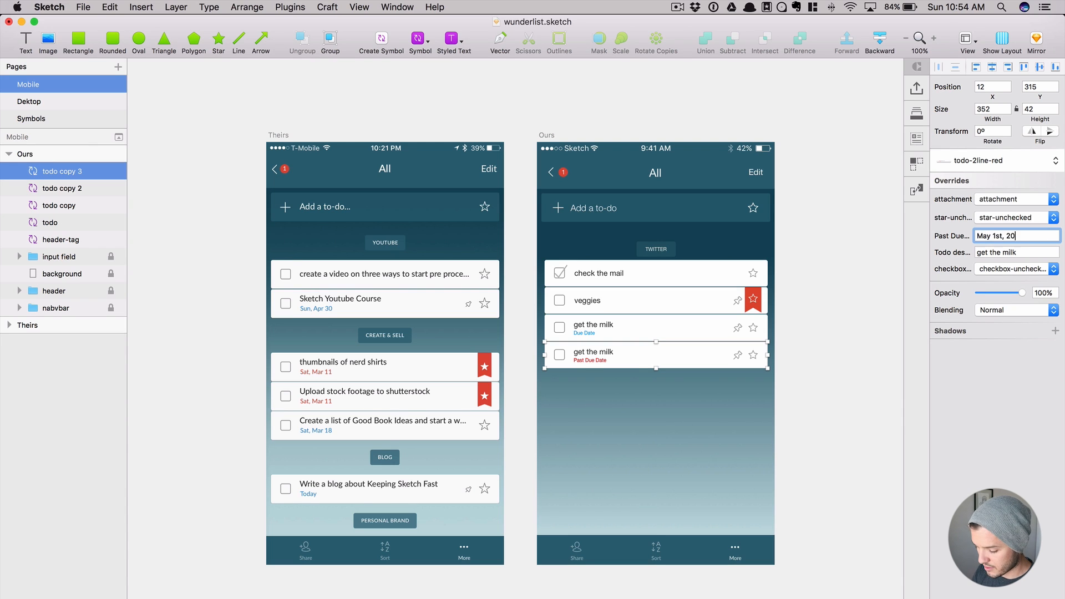
{"action": "type", "text": "17"}
{"action": "key", "text": "Tab"}
{"action": "left_click", "coordinate": [829, 360]}
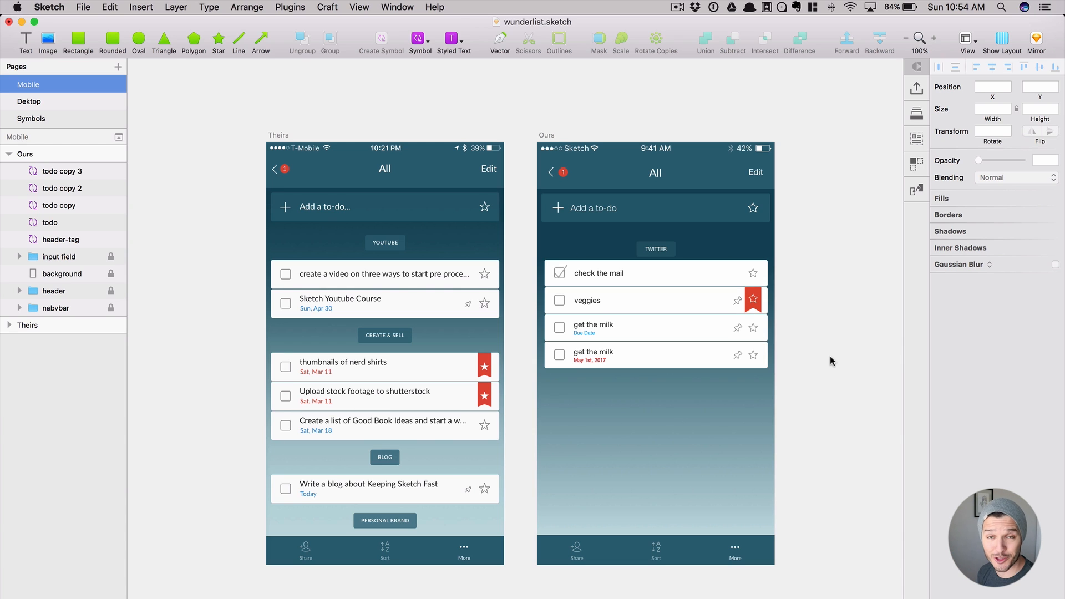
- Group the Twitter header tag with its four todo rows and duplicate the group directly below
{"action": "left_click_drag", "start_coordinate": [830, 357], "coordinate": [594, 243]}
{"action": "key", "text": "super+g"}
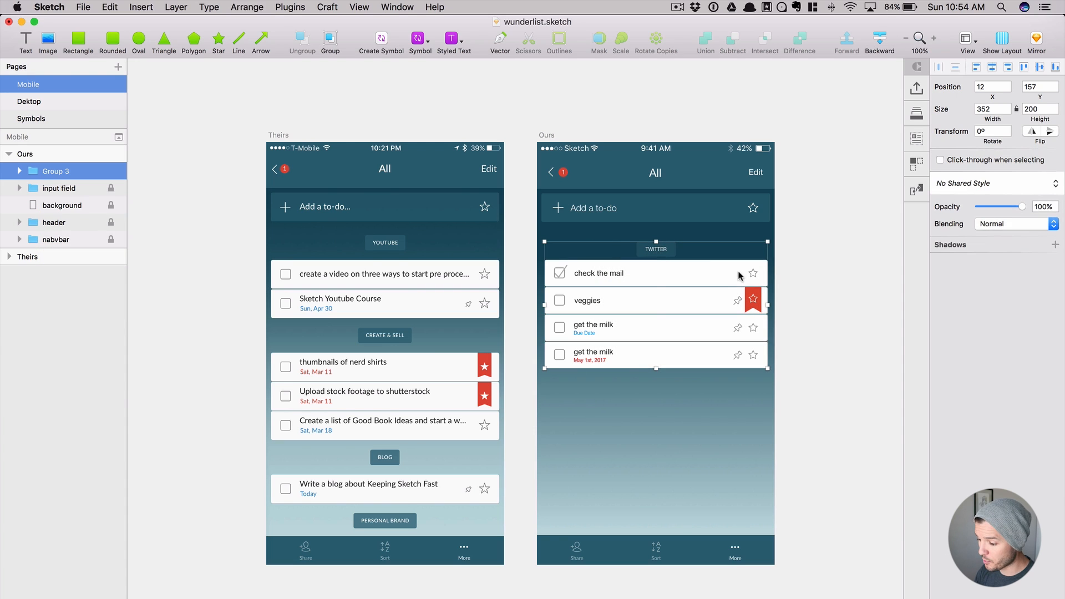
{"action": "left_click_drag", "start_coordinate": [681, 271], "coordinate": [678, 401]}
{"action": "left_click", "coordinate": [811, 395]}
- Clear the text override of the lower group's header tag so it uses the default "youtube" label
{"action": "double_click", "coordinate": [662, 383]}
{"action": "double_click", "coordinate": [663, 383]}
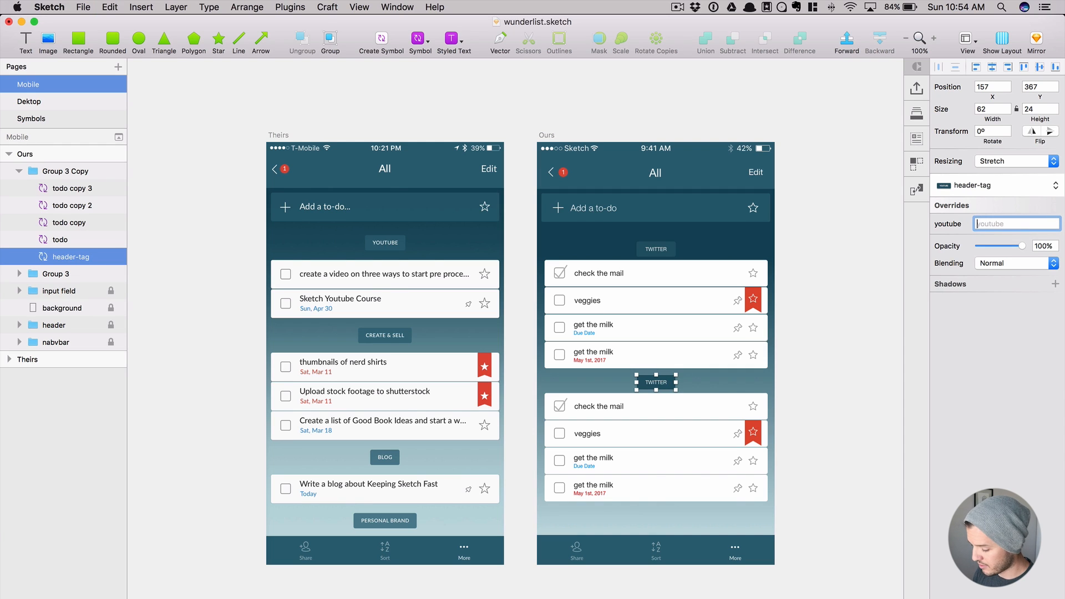
{"action": "left_click", "coordinate": [841, 353]}
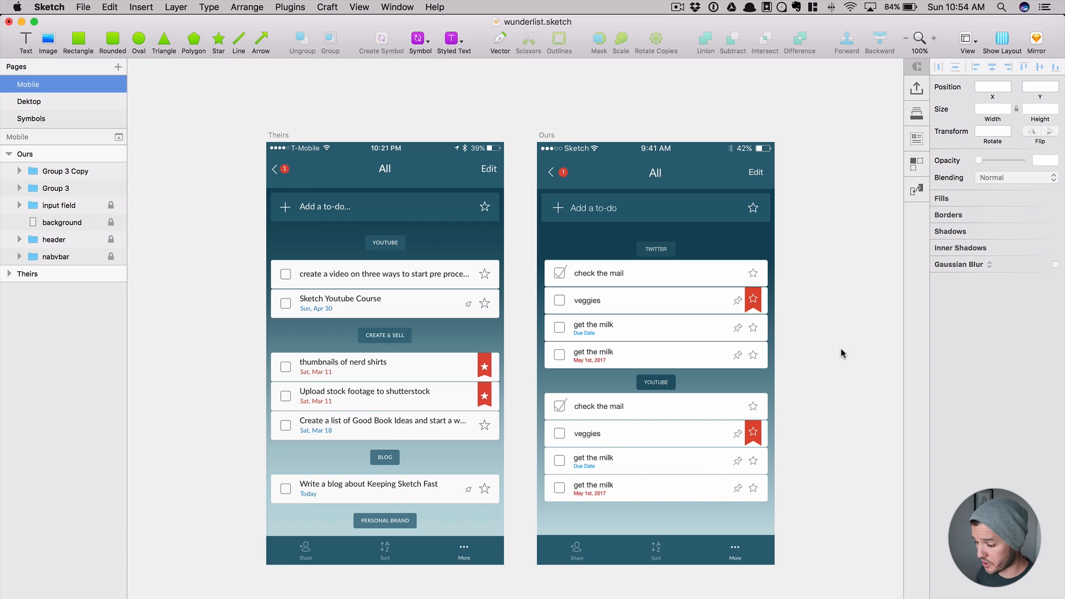
- Copy the Twitter todo group to the Dektop page and place it over the gradient at X 301, Y 26
{"action": "left_click", "coordinate": [681, 295]}
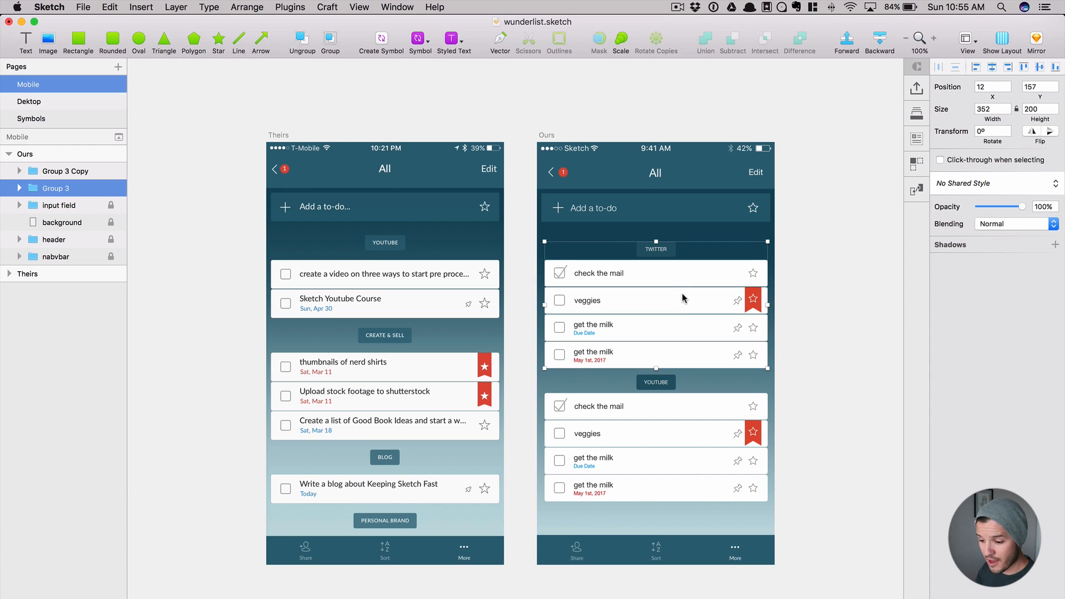
{"action": "left_click", "coordinate": [93, 103]}
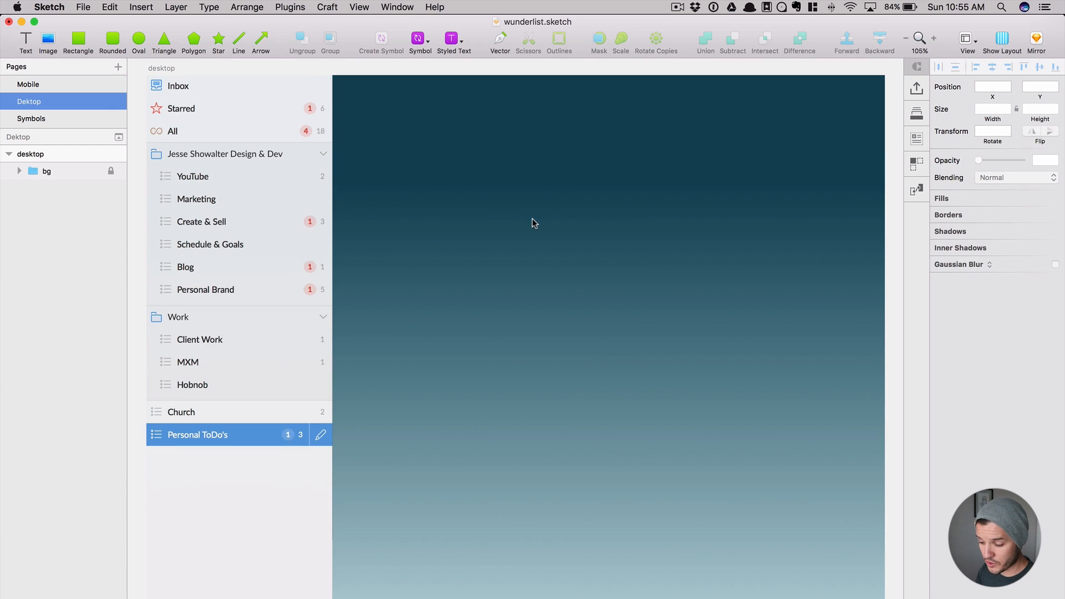
{"action": "key", "text": "super+v"}
{"action": "left_click_drag", "start_coordinate": [506, 325], "coordinate": [452, 119]}
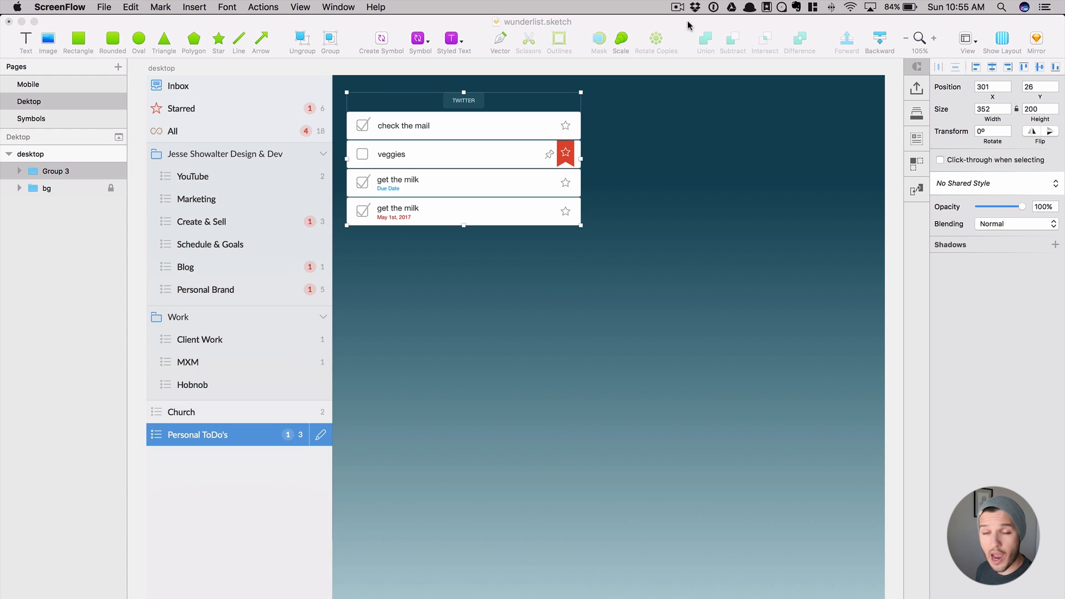
{"action": "left_click", "coordinate": [646, 140]}
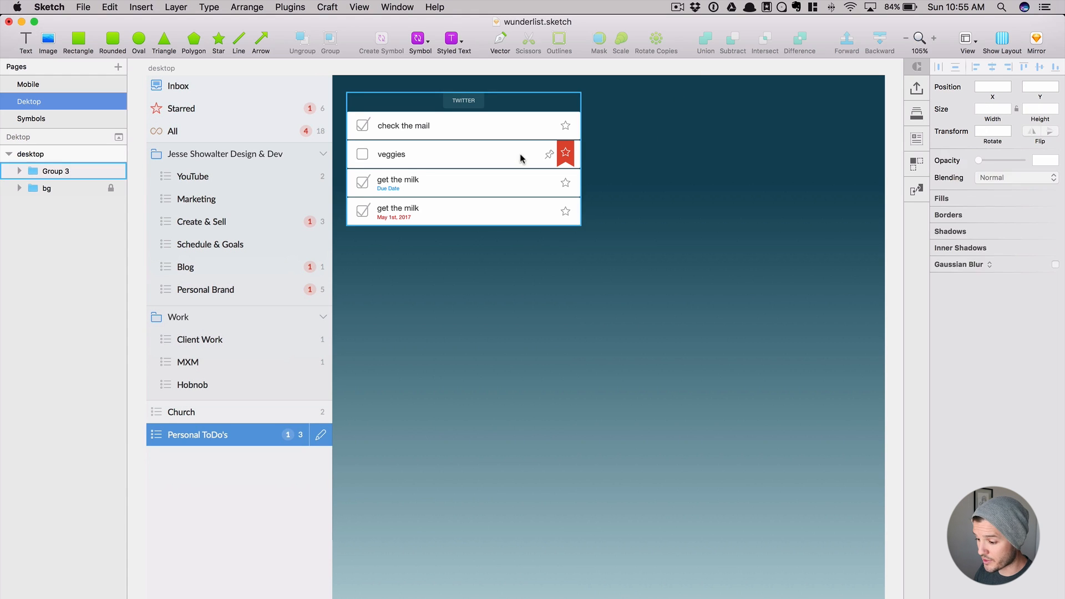
- Try widening the pasted Twitter group to 772, and the veggies row alone to 760
{"action": "left_click_drag", "start_coordinate": [581, 159], "coordinate": [861, 164]}
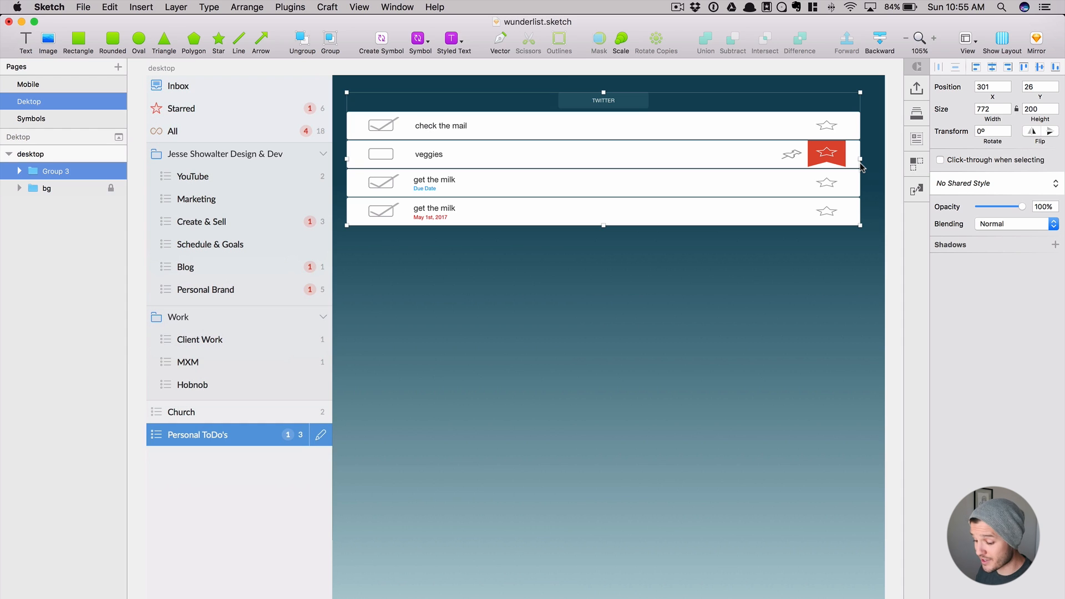
{"action": "key", "text": "super+z"}
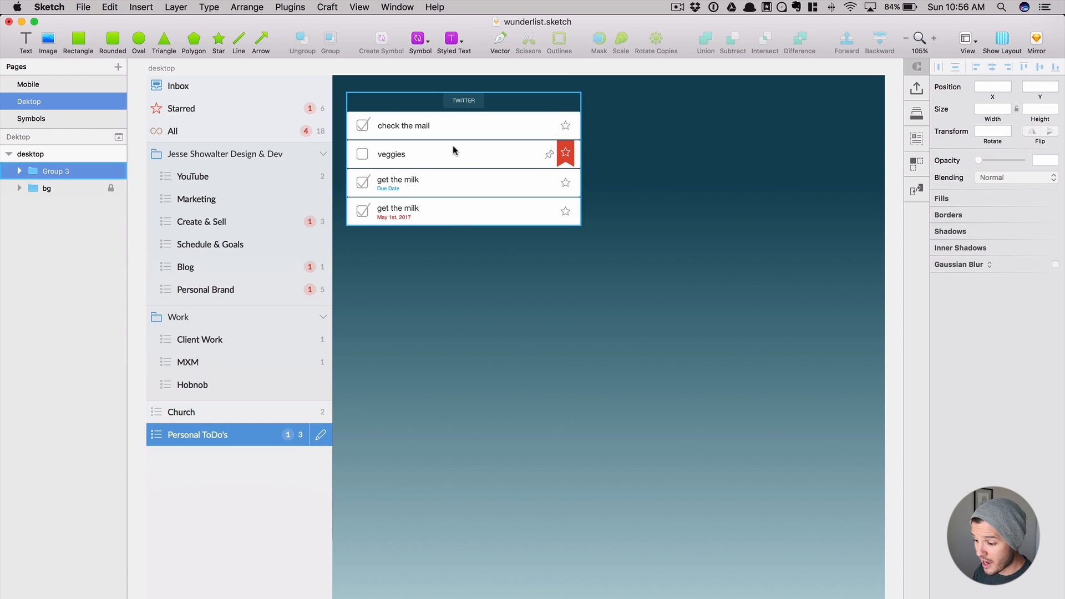
{"action": "double_click", "coordinate": [452, 145]}
{"action": "left_click_drag", "start_coordinate": [587, 154], "coordinate": [853, 158]}
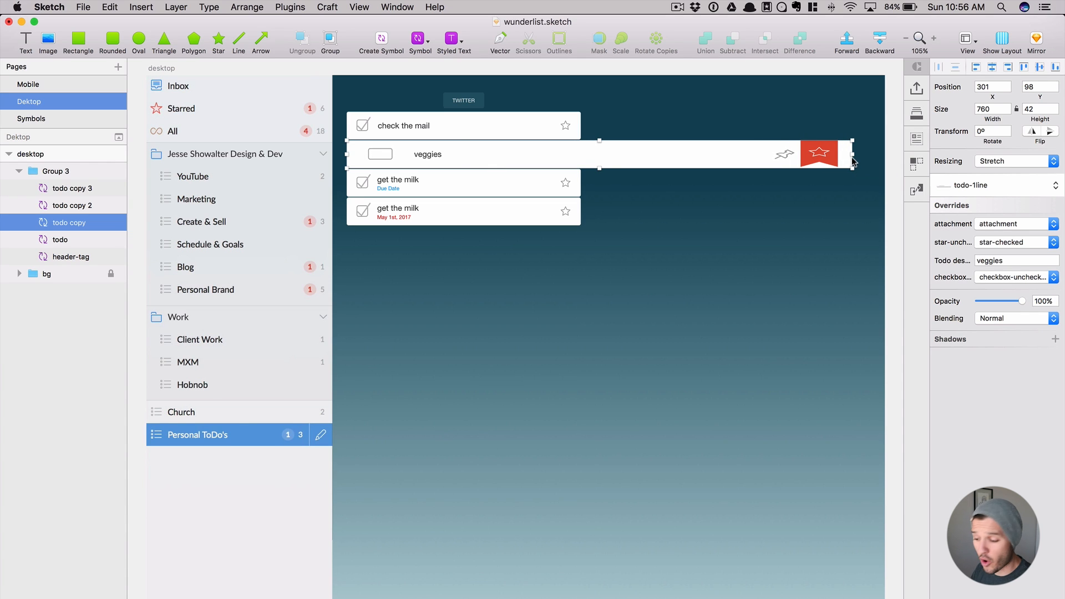
{"action": "key", "text": "super+z"}
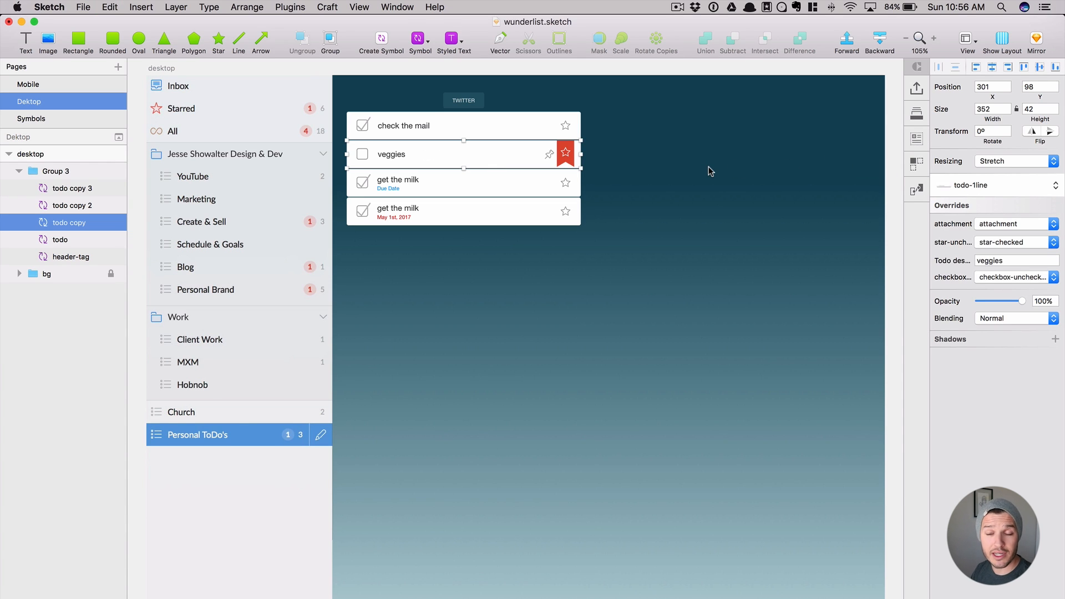
- Open the todo-1line symbol from the veggies row and set its checkbox's resizing to Pin to corner
{"action": "double_click", "coordinate": [526, 155]}
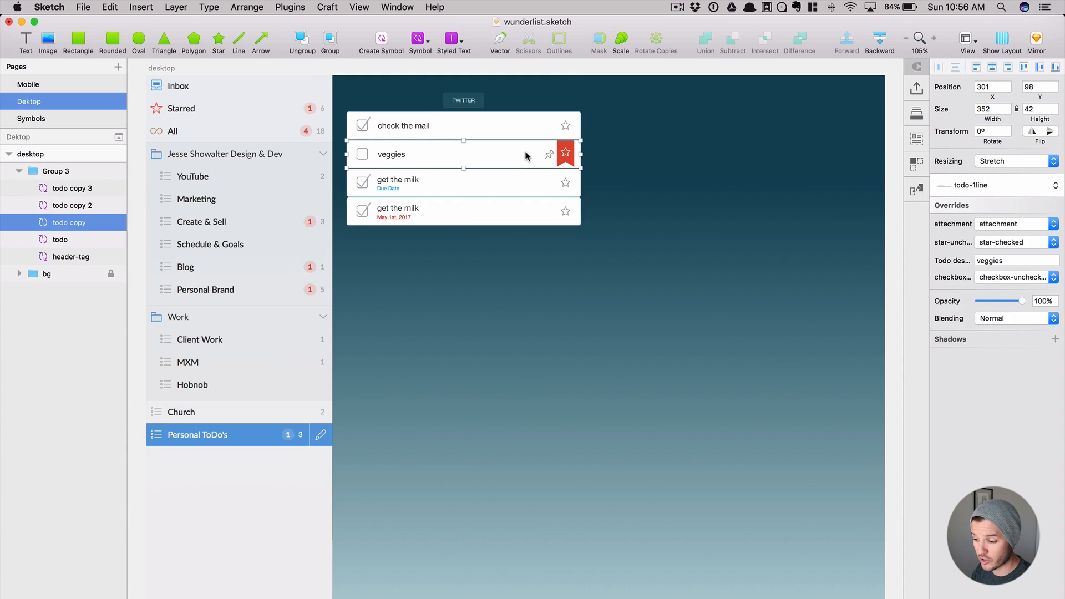
{"action": "double_click", "coordinate": [525, 156]}
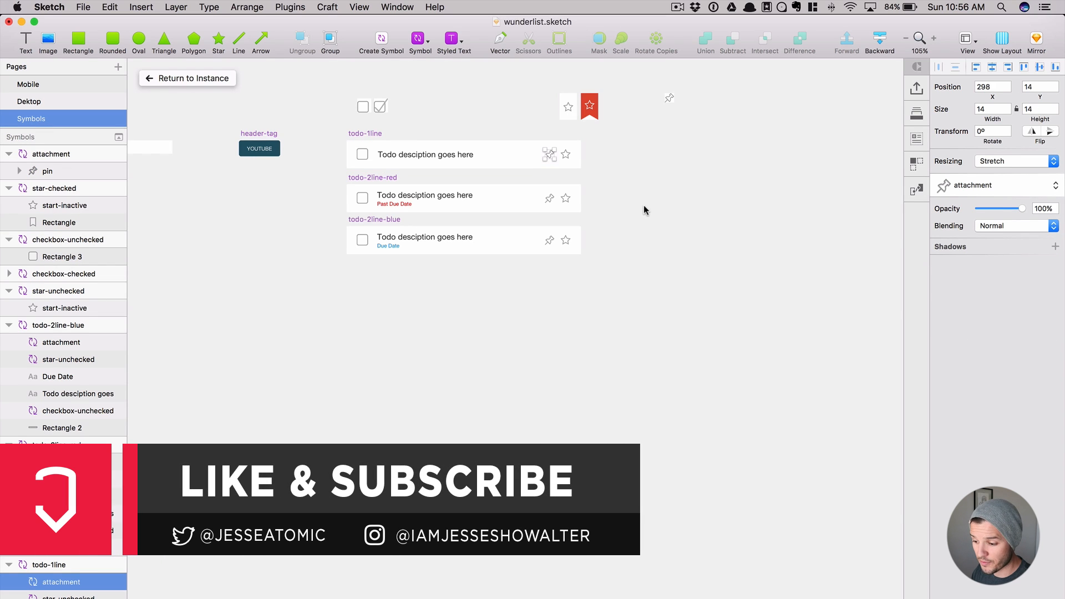
{"action": "left_click", "coordinate": [366, 107]}
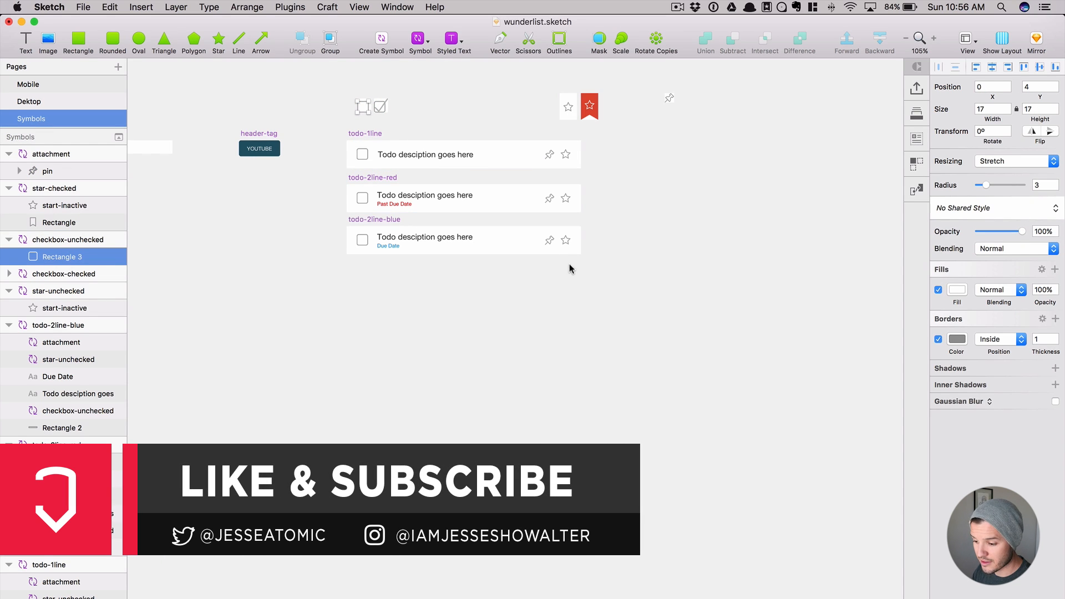
{"action": "left_click", "coordinate": [362, 154]}
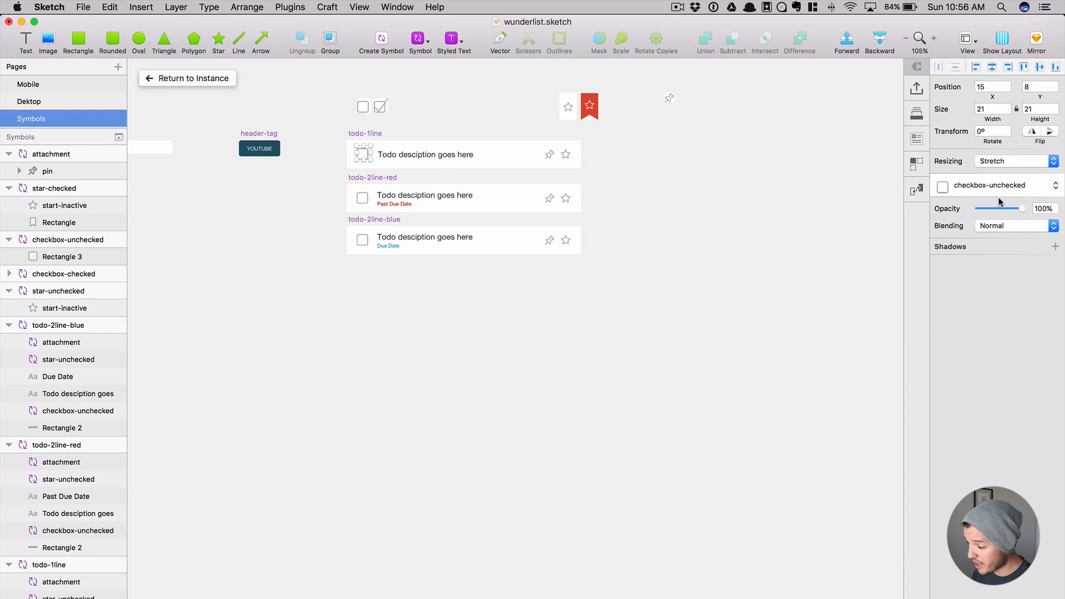
{"action": "left_click", "coordinate": [1007, 167]}
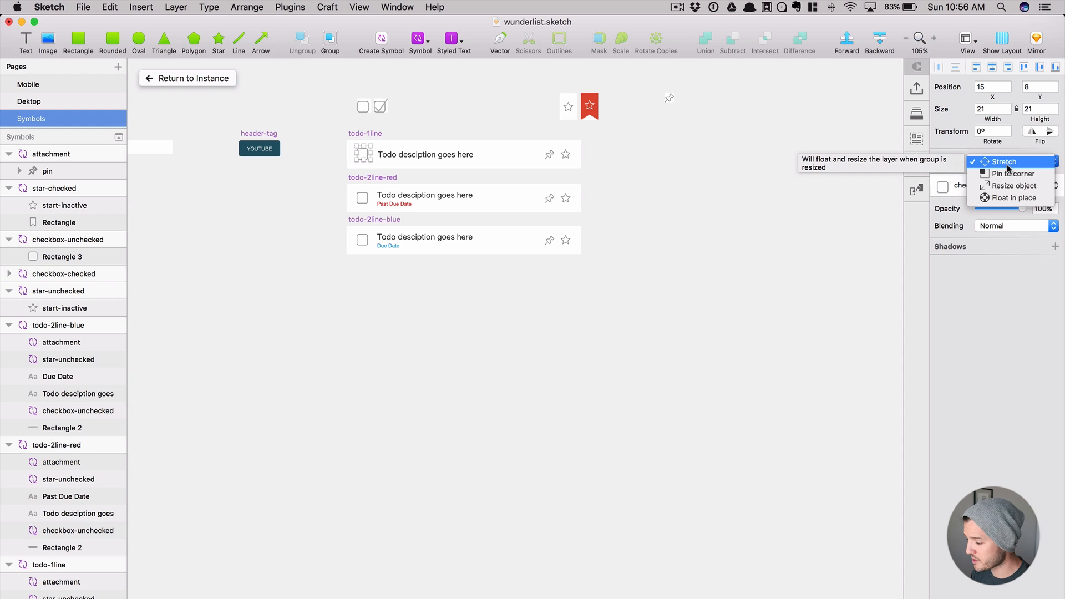
{"action": "left_click", "coordinate": [1007, 174]}
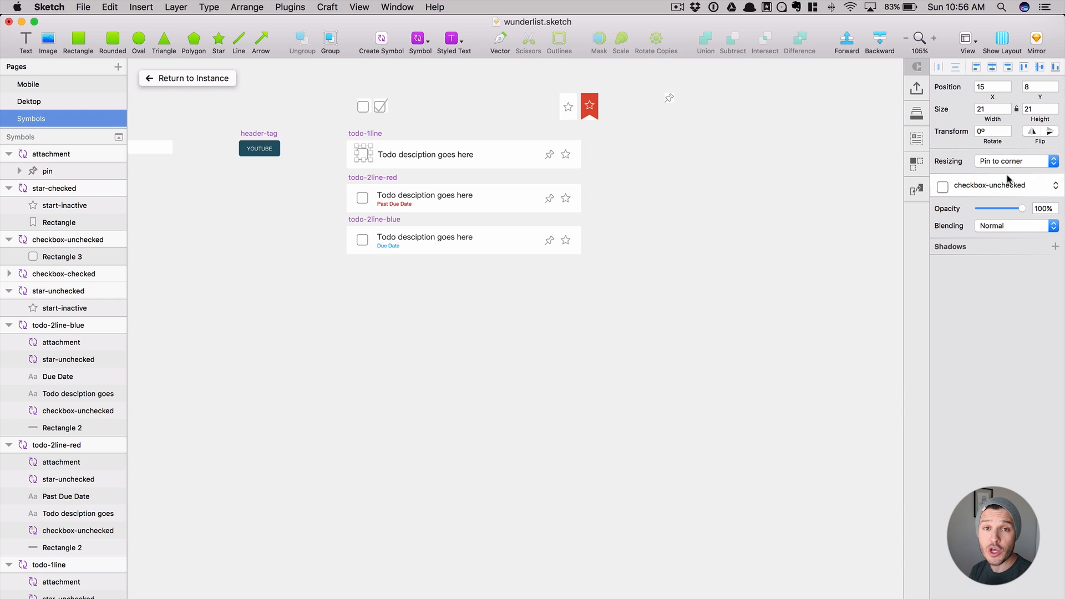
- Return to the desktop layout and try widening the veggies row to test the pinned checkbox, undoing the resizes
{"action": "left_click", "coordinate": [169, 78]}
{"action": "left_click_drag", "start_coordinate": [581, 153], "coordinate": [743, 152]}
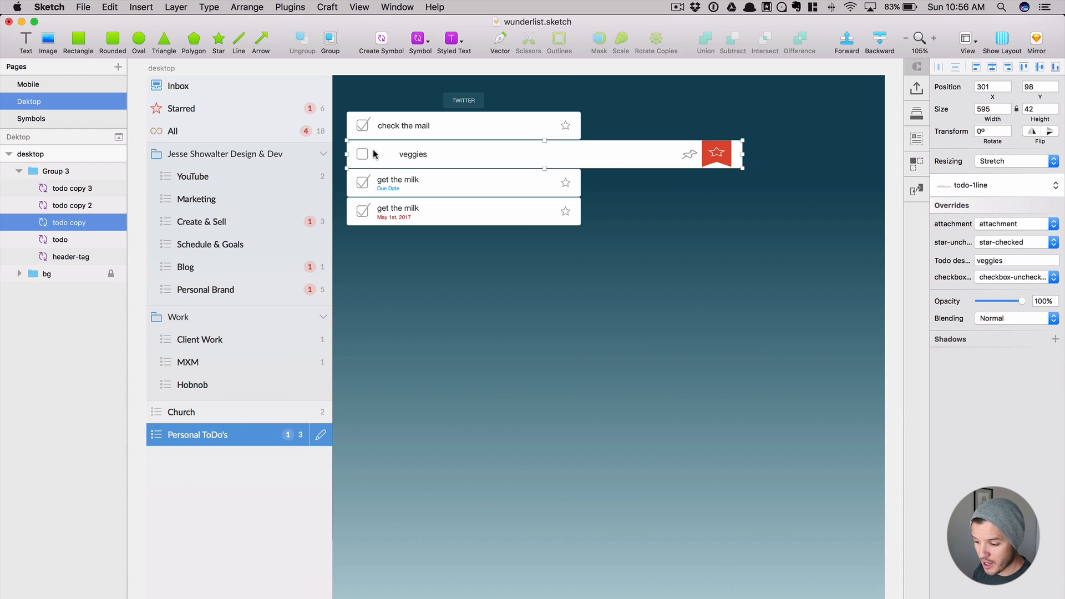
{"action": "left_click_drag", "start_coordinate": [742, 152], "coordinate": [844, 153]}
{"action": "key", "text": "super+z"}
{"action": "key", "text": "super+z"}
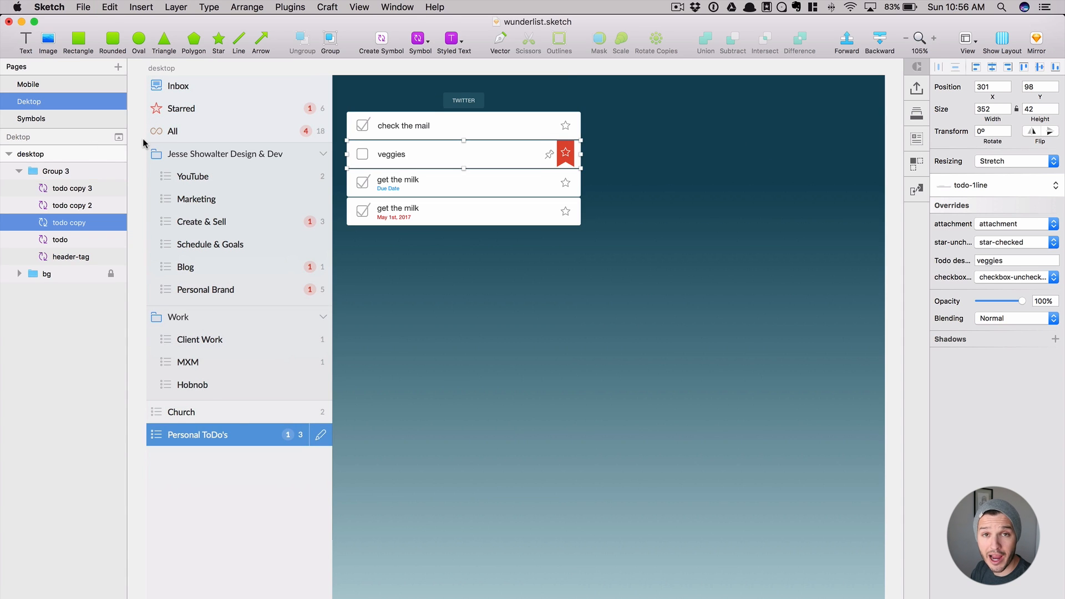
- Set the resizing of the star and the attachment pin in the todo-1line symbol to Pin to corner
{"action": "double_click", "coordinate": [447, 157]}
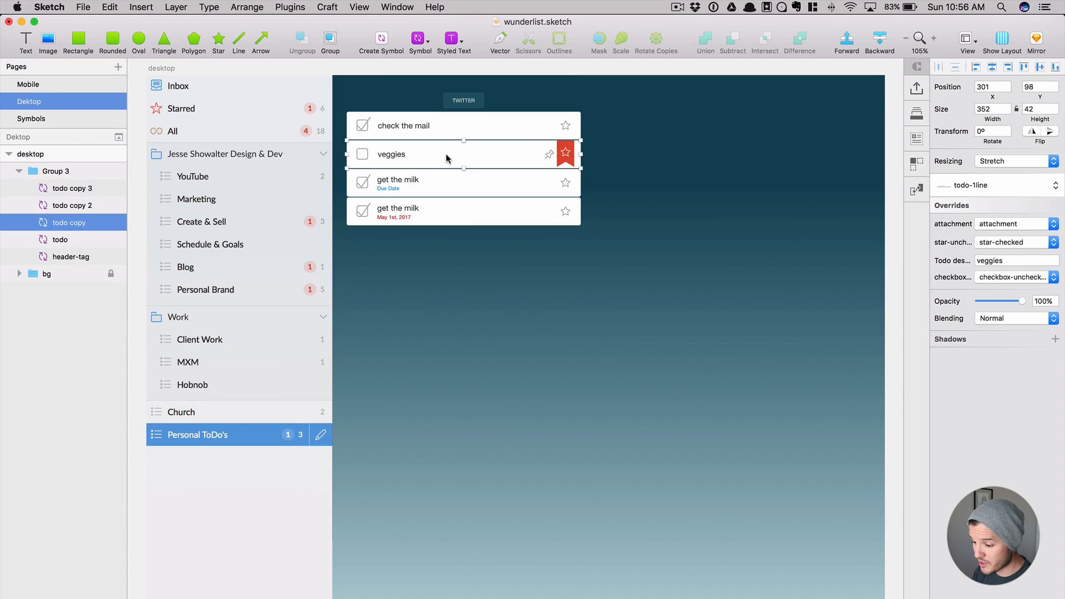
{"action": "double_click", "coordinate": [447, 157]}
{"action": "left_click", "coordinate": [566, 156]}
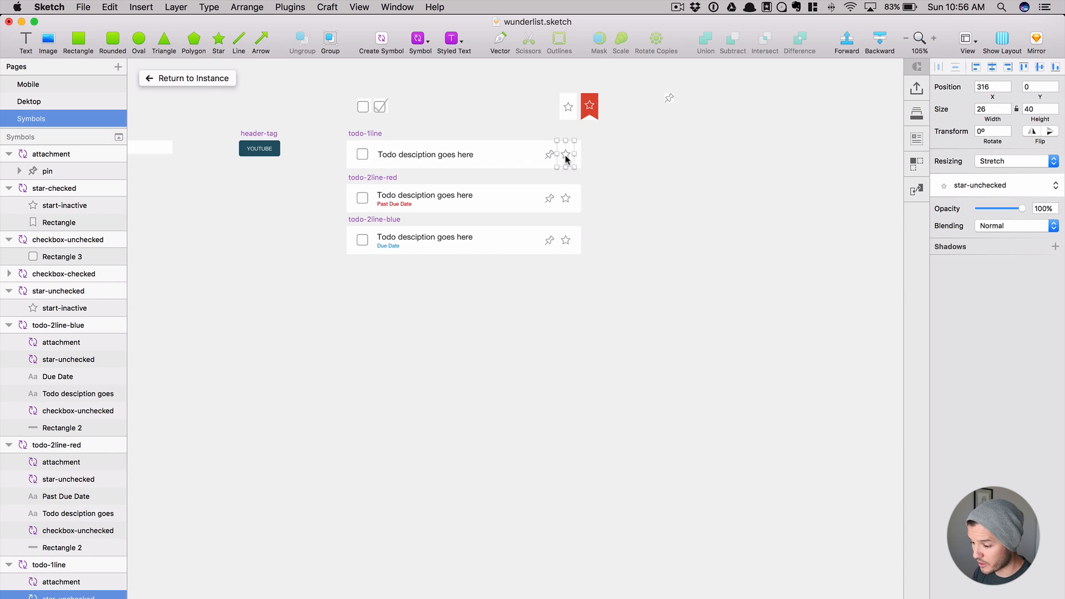
{"action": "left_click", "coordinate": [979, 188]}
{"action": "left_click", "coordinate": [987, 154]}
{"action": "left_click", "coordinate": [990, 161]}
{"action": "left_click", "coordinate": [995, 172]}
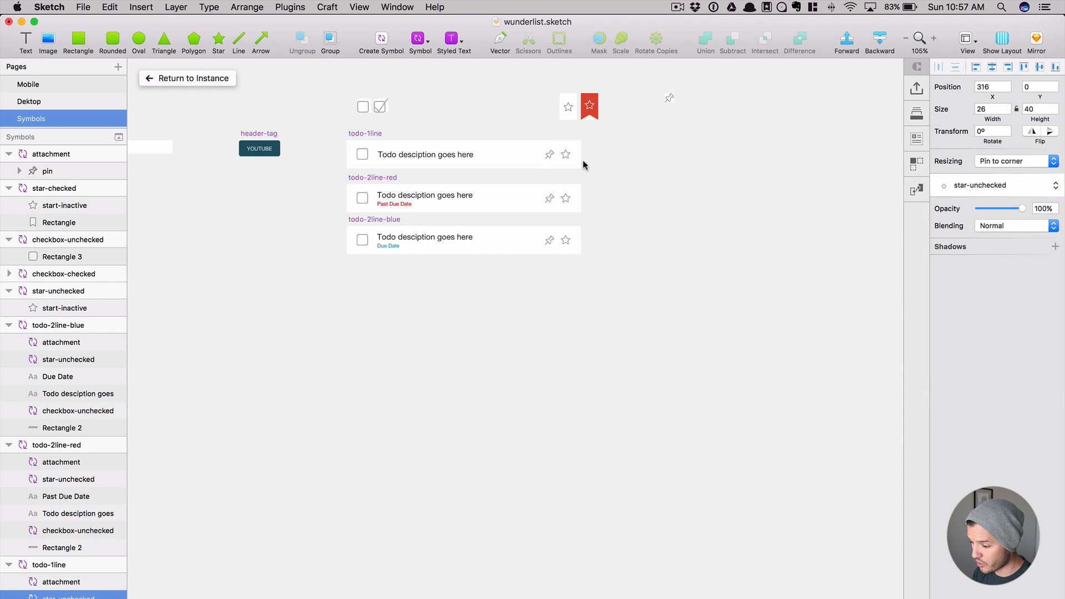
{"action": "left_click", "coordinate": [551, 160]}
{"action": "left_click", "coordinate": [1001, 165]}
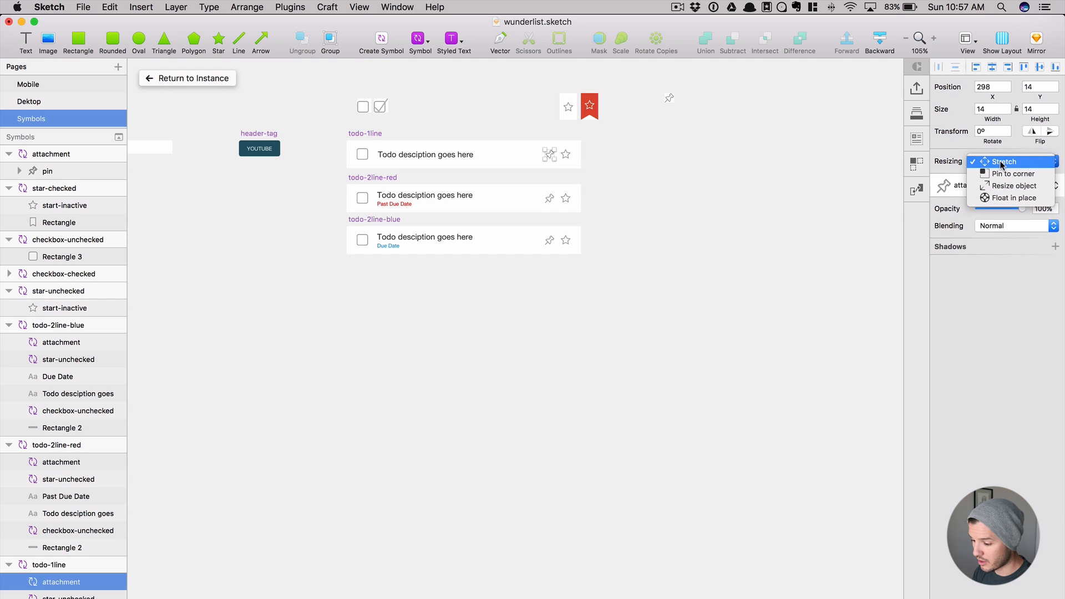
{"action": "left_click", "coordinate": [1013, 183]}
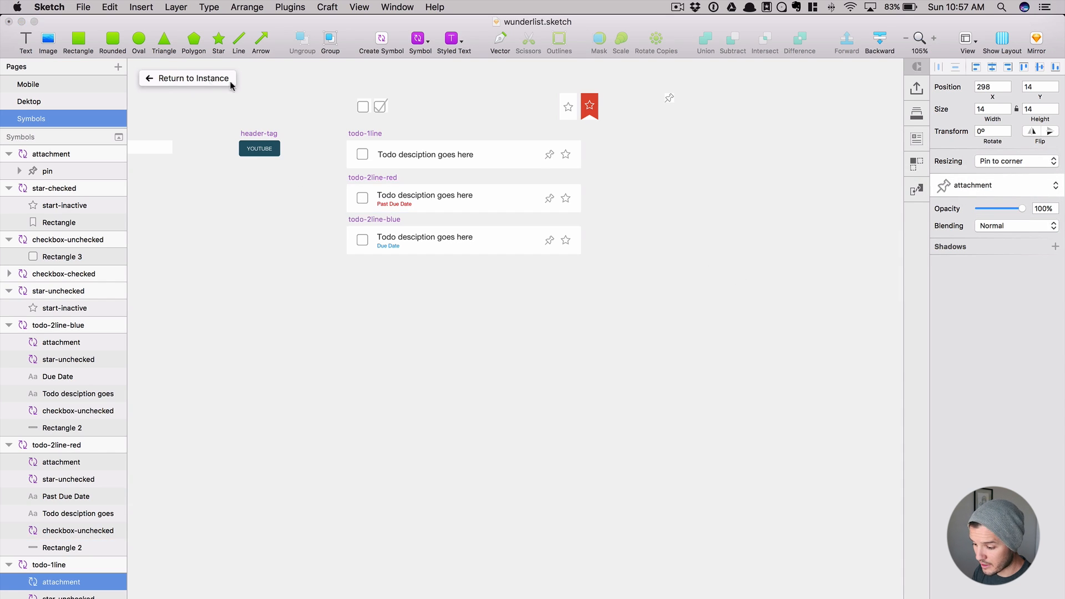
- Try widening the veggies row on the desktop layout to about 709, and undo it
{"action": "left_click", "coordinate": [213, 78]}
{"action": "left_click_drag", "start_coordinate": [581, 155], "coordinate": [820, 159]}
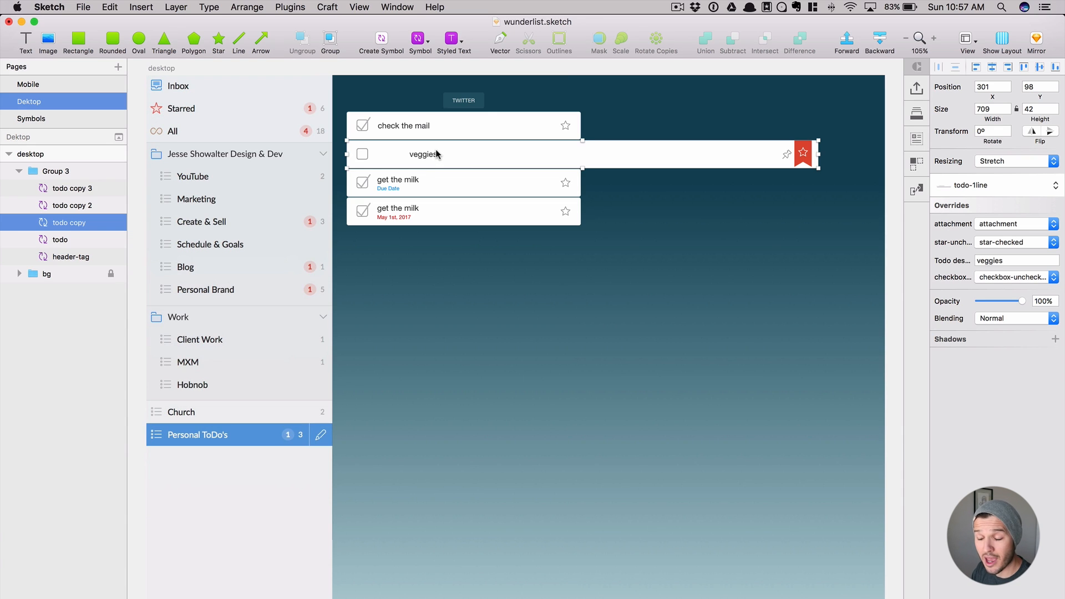
{"action": "key", "text": "super+z"}
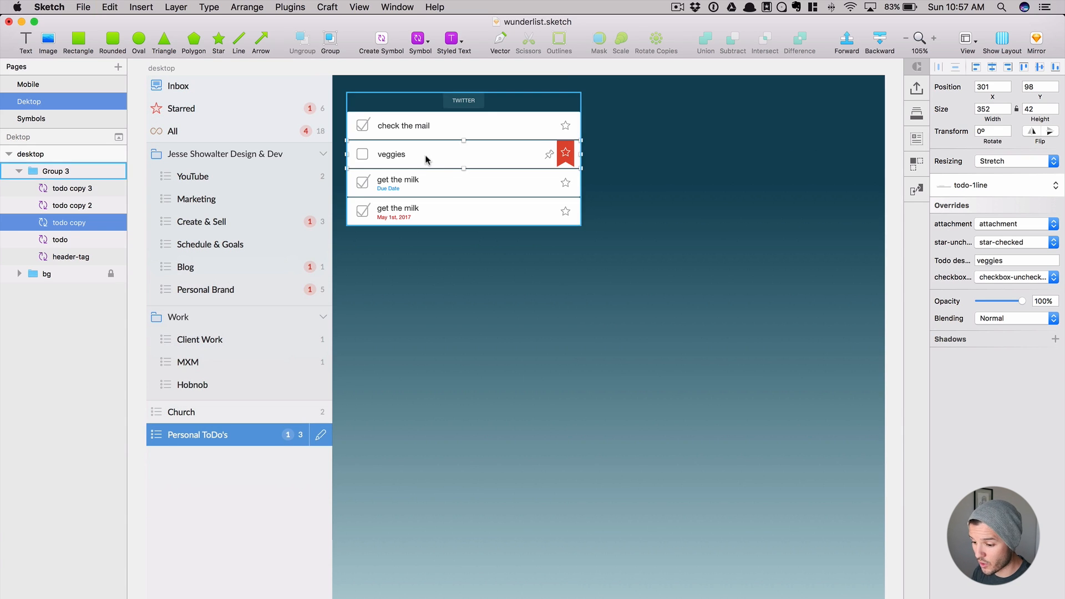
- Set the resizing of the description text in all three todo symbols to Resize object
{"action": "double_click", "coordinate": [468, 154]}
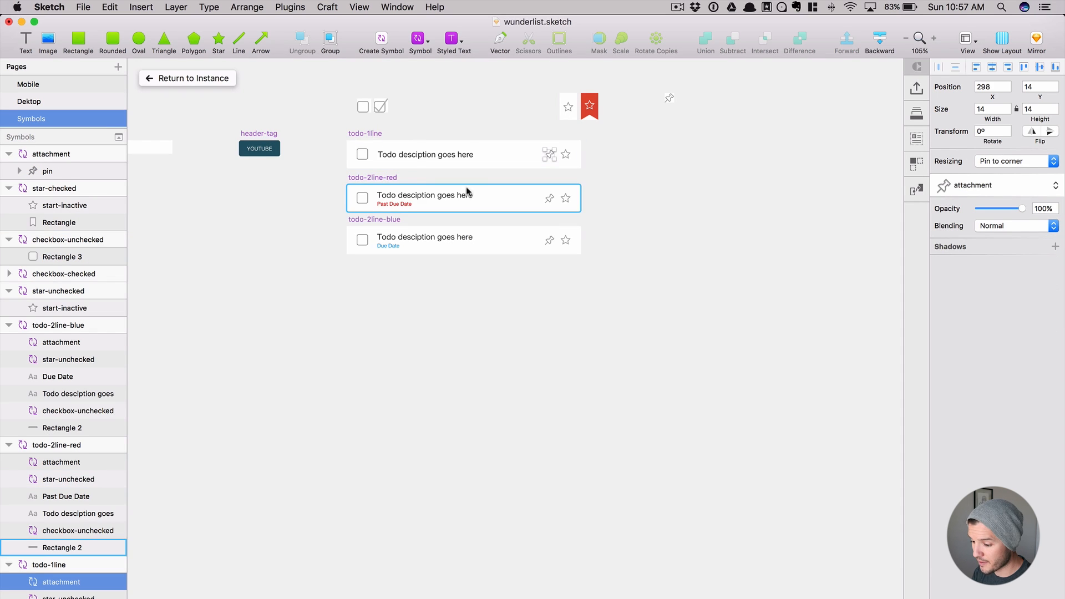
{"action": "left_click", "coordinate": [413, 156]}
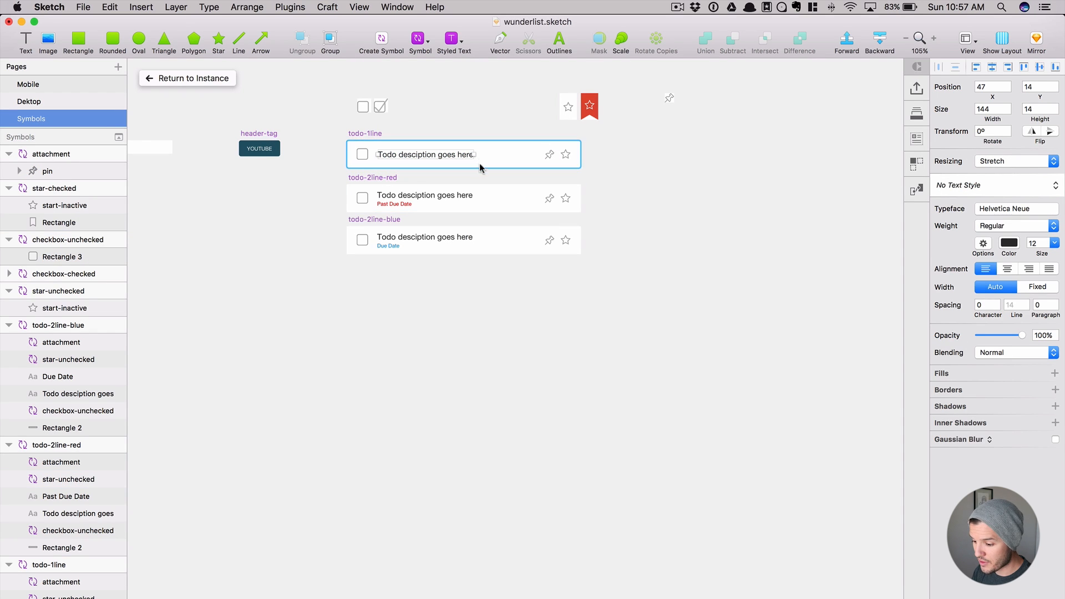
{"action": "left_click", "coordinate": [447, 199], "text": "shift"}
{"action": "left_click", "coordinate": [448, 237], "text": "shift"}
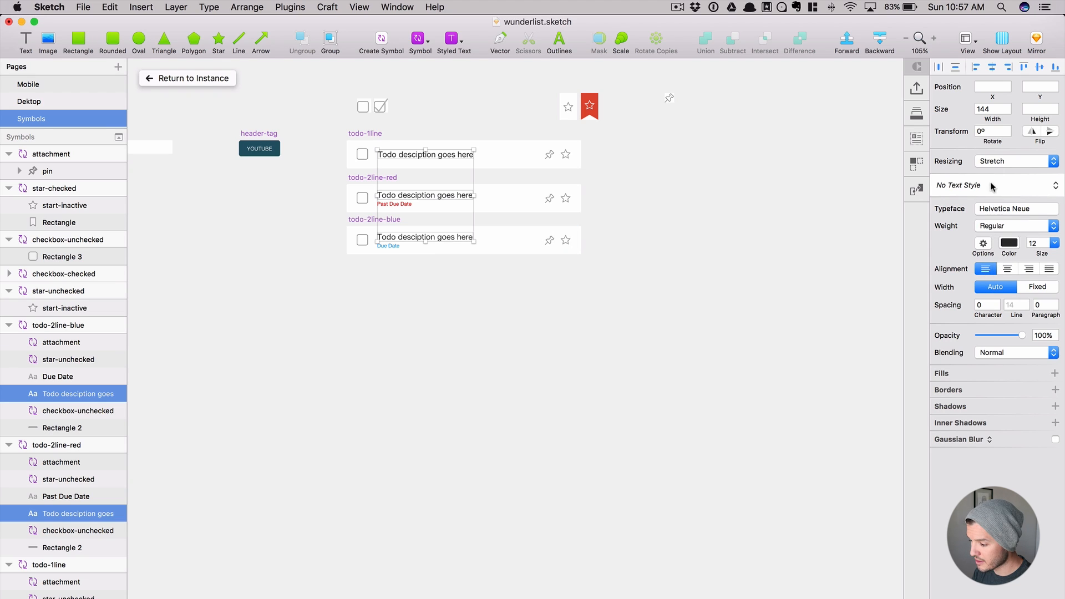
{"action": "left_click", "coordinate": [993, 162]}
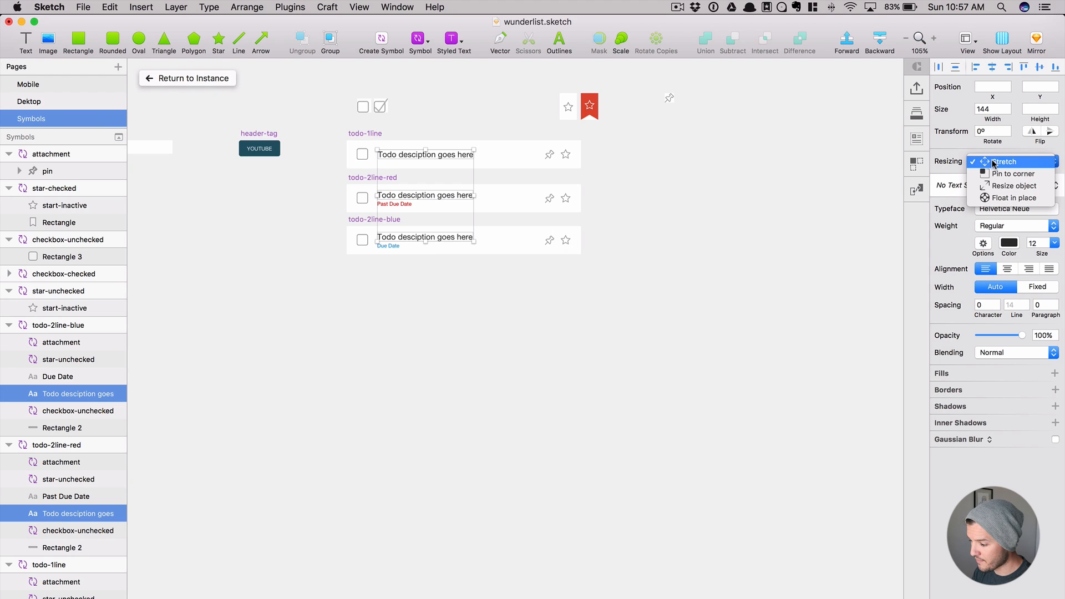
{"action": "left_click", "coordinate": [1014, 185]}
- Try widening the veggies row on the desktop layout to test its description text, and undo it
{"action": "left_click", "coordinate": [200, 84]}
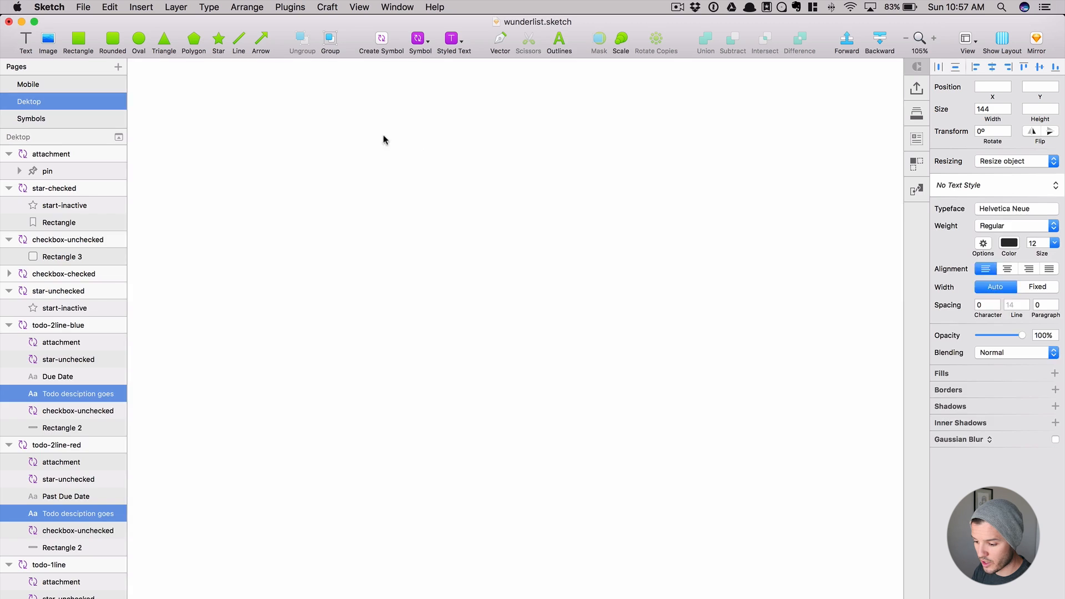
{"action": "left_click_drag", "start_coordinate": [581, 155], "coordinate": [682, 158]}
{"action": "key", "text": "super+z"}
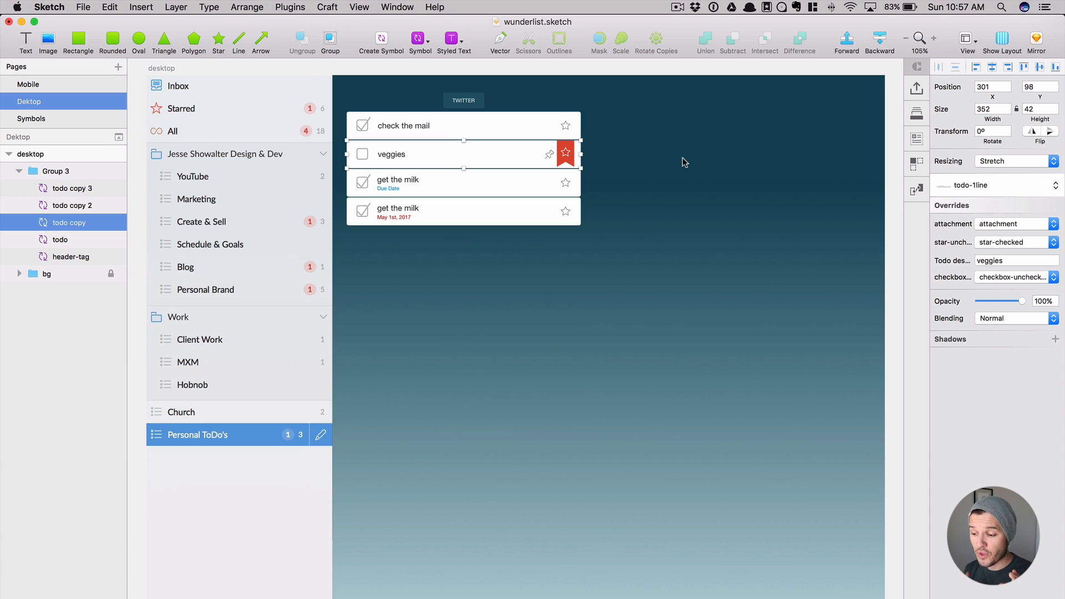
- Give the todo-1line description text a Fixed width and extend its box to just before the attachment pin
{"action": "left_click", "coordinate": [506, 157]}
{"action": "double_click", "coordinate": [506, 157]}
{"action": "double_click", "coordinate": [506, 157]}
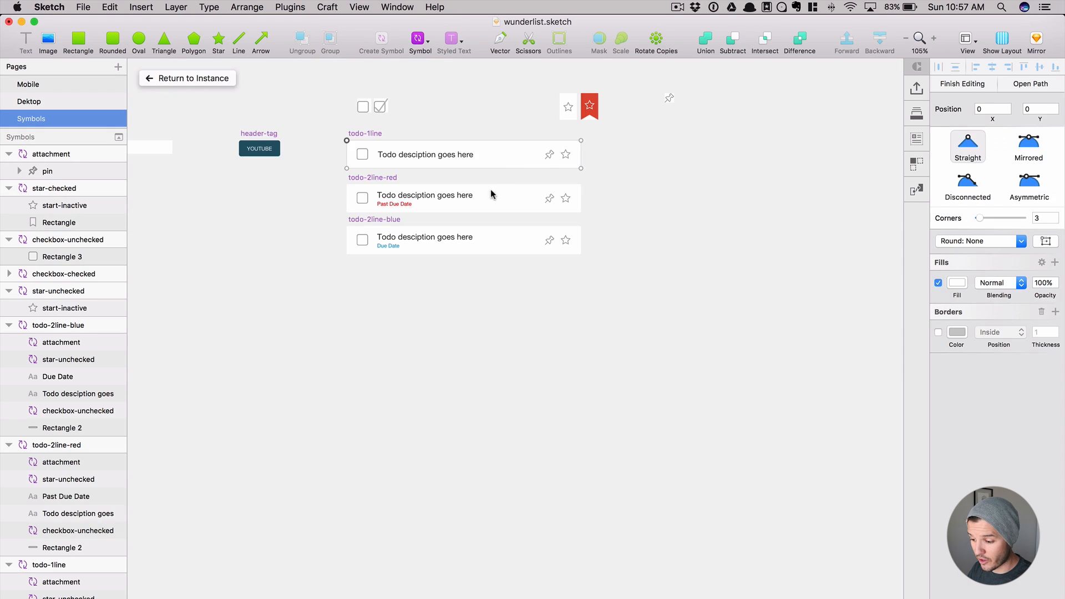
{"action": "key", "text": "Escape"}
{"action": "left_click", "coordinate": [442, 158]}
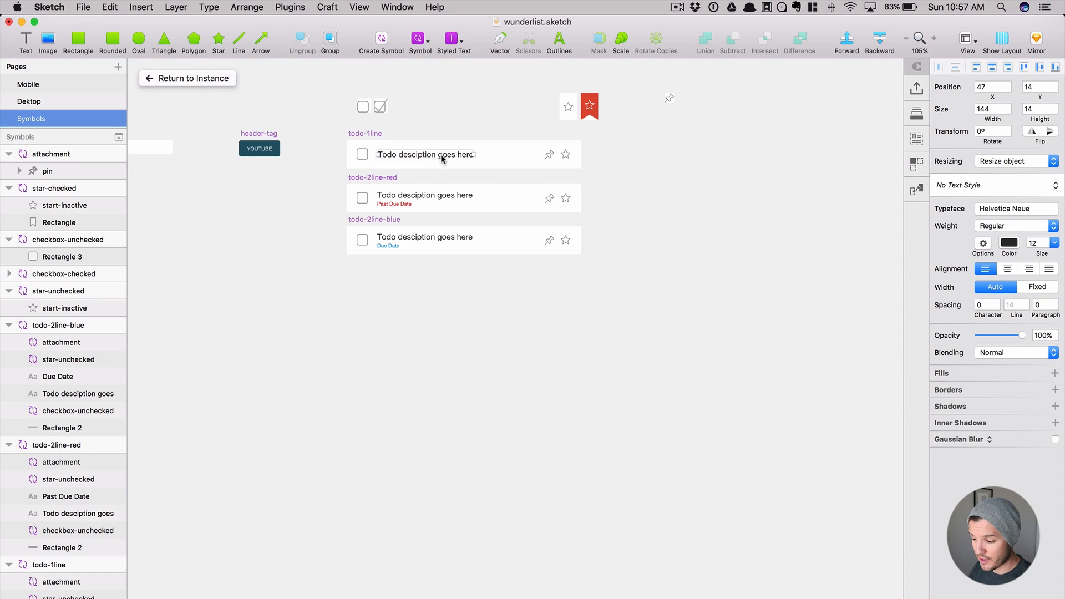
{"action": "left_click", "coordinate": [1036, 287]}
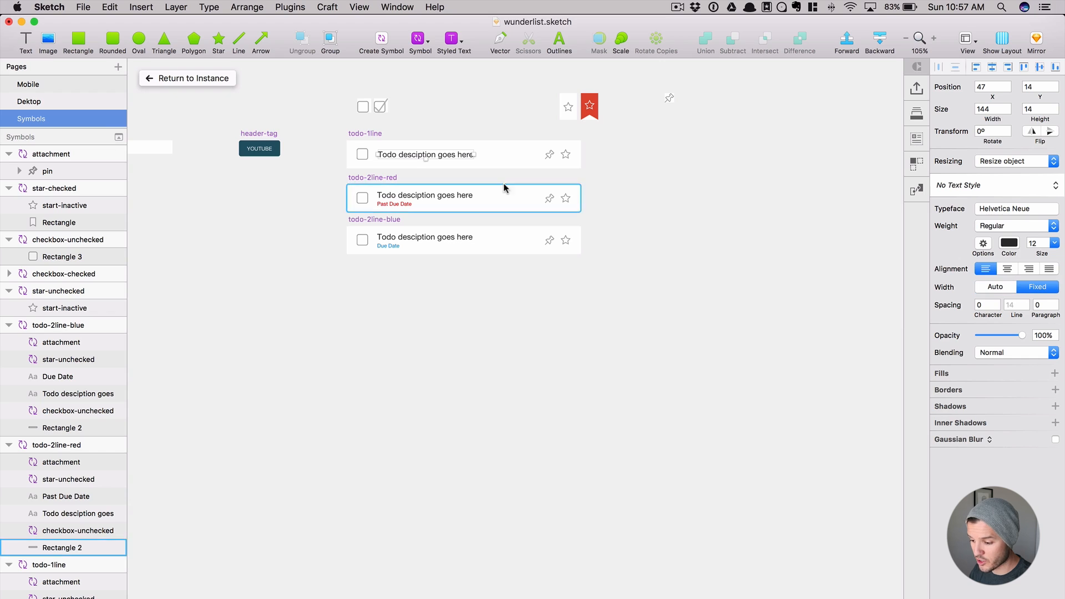
{"action": "left_click_drag", "start_coordinate": [475, 154], "coordinate": [535, 155]}
- Give the description texts of todo-2line-red and todo-2line-blue a Fixed width and extend both boxes to about 237
{"action": "left_click", "coordinate": [468, 197]}
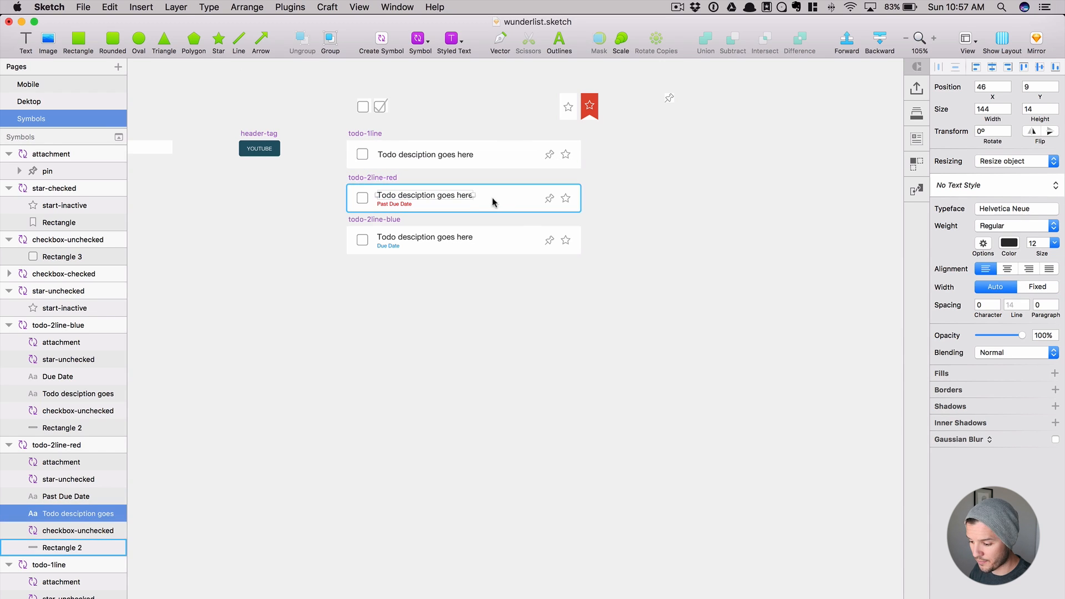
{"action": "left_click", "coordinate": [1037, 287]}
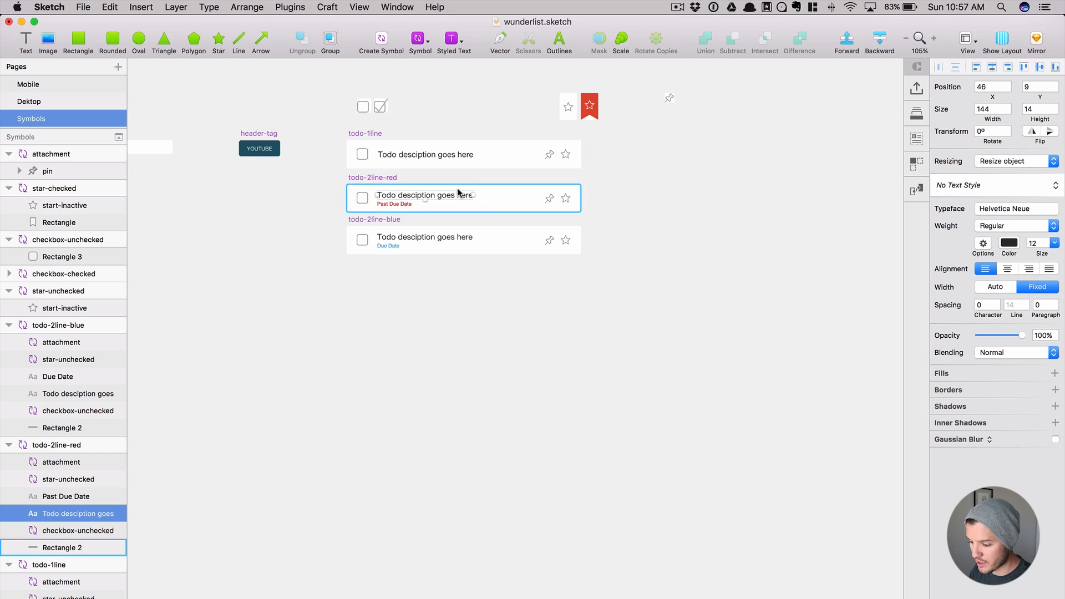
{"action": "left_click_drag", "start_coordinate": [474, 195], "coordinate": [529, 197]}
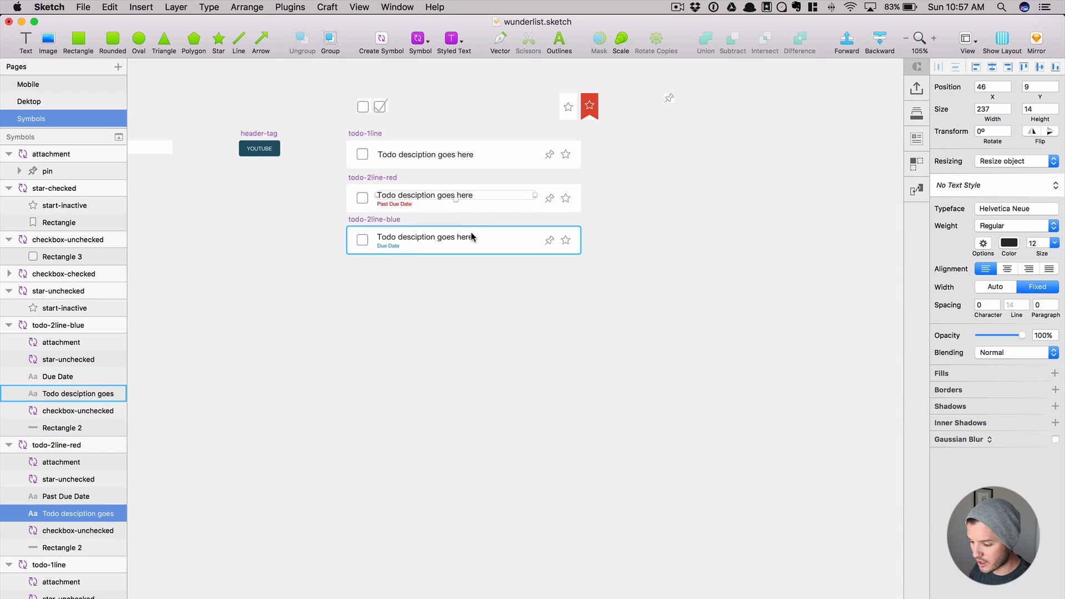
{"action": "left_click", "coordinate": [471, 236]}
{"action": "left_click", "coordinate": [1037, 287]}
{"action": "left_click_drag", "start_coordinate": [475, 237], "coordinate": [535, 243]}
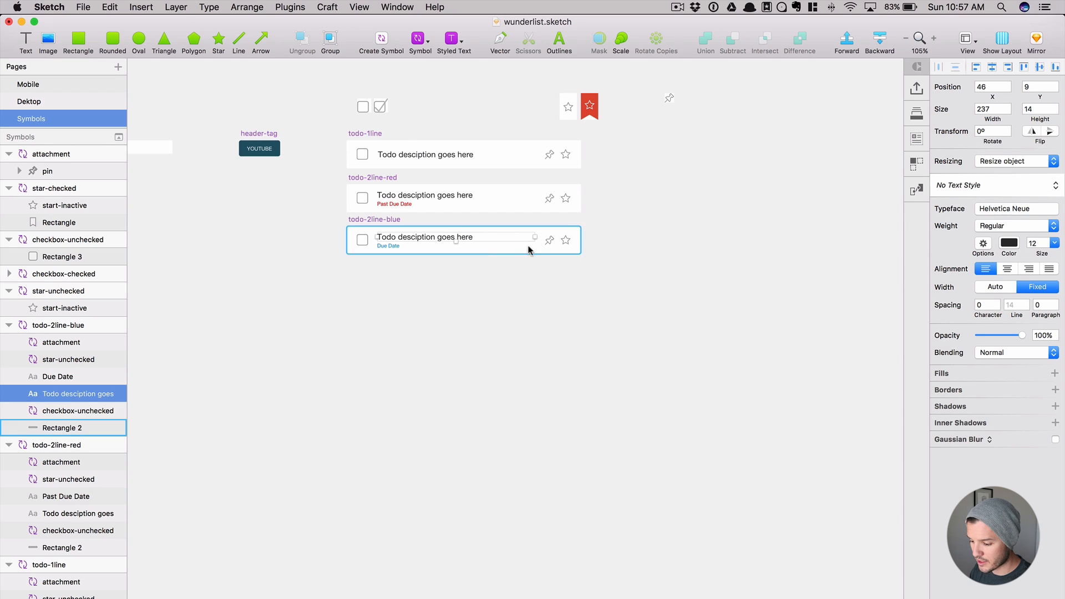
- Check the resizing option of the description texts across all three todo symbols
{"action": "left_click", "coordinate": [436, 195], "text": "shift"}
{"action": "left_click", "coordinate": [443, 155], "text": "shift"}
{"action": "left_click", "coordinate": [1013, 161]}
{"action": "key", "text": "Escape"}
- Try widening the desktop veggies row to about 673 and add long filler text to its description
{"action": "left_click", "coordinate": [177, 77]}
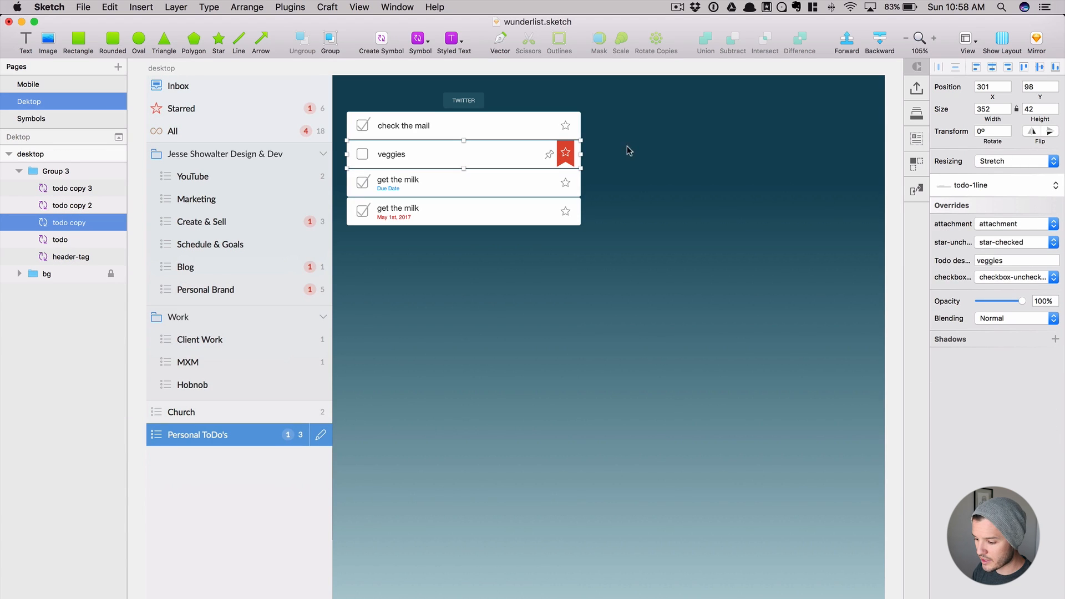
{"action": "left_click_drag", "start_coordinate": [580, 154], "coordinate": [794, 157]}
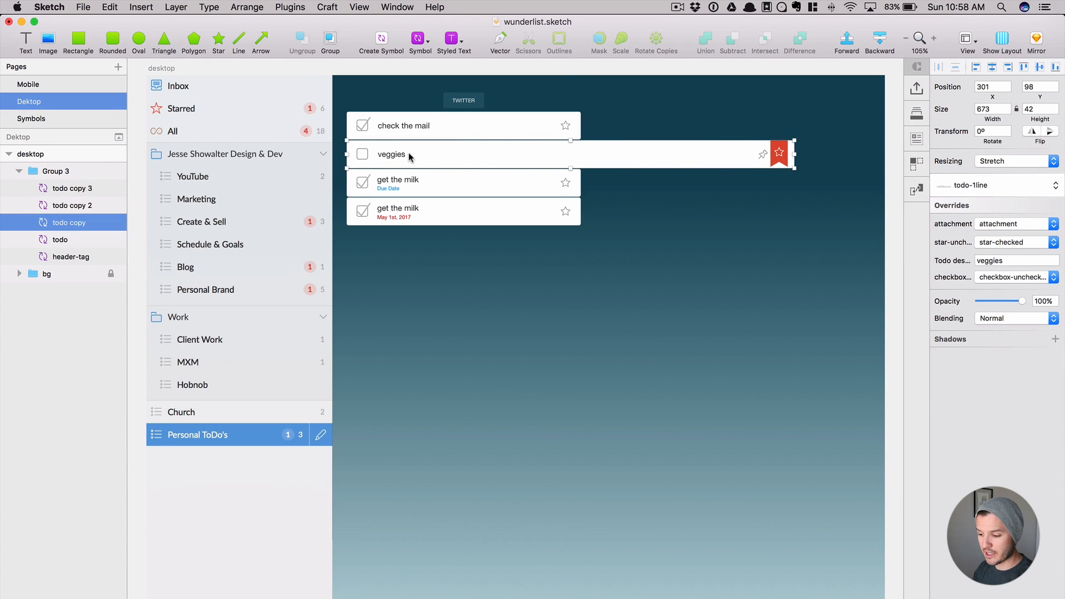
{"action": "type", "text": "fjksdhfjksdhfjkdshfkhds\\"}
{"action": "key", "text": "Return"}
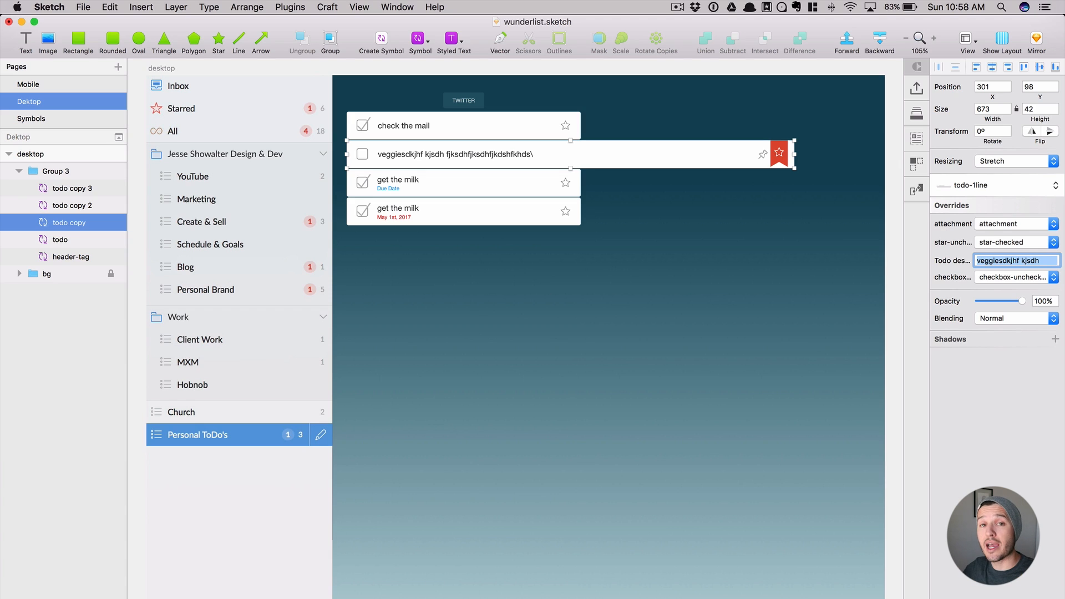
- Restore the row's description to "veggies" and undo the row's widening
{"action": "left_click", "coordinate": [1004, 261]}
{"action": "left_click_drag", "start_coordinate": [1003, 261], "coordinate": [1043, 260]}
{"action": "key", "text": "BackSpace"}
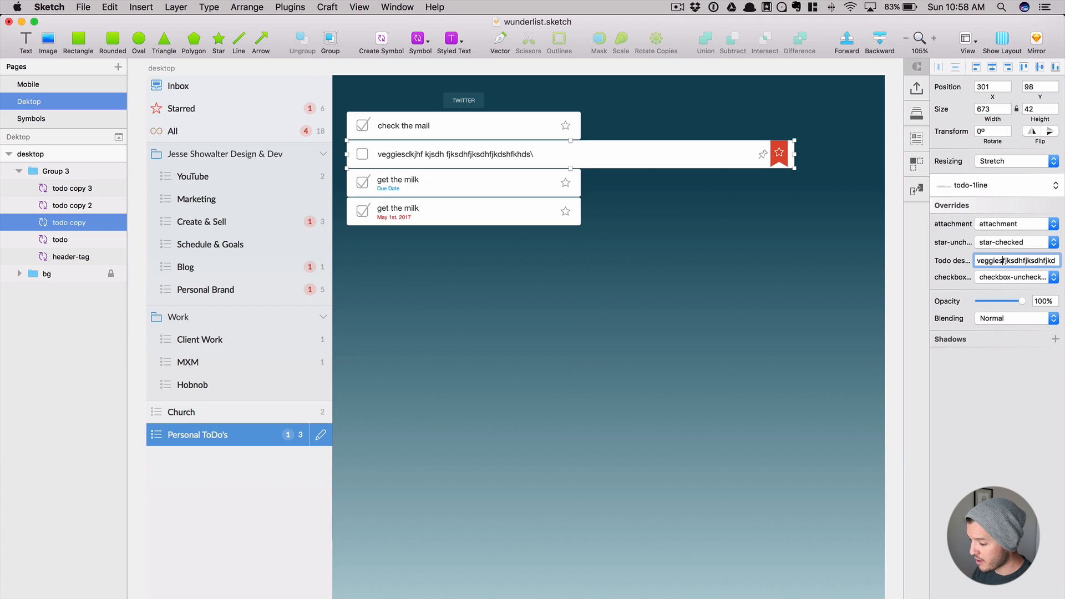
{"action": "key", "text": "super+a"}
{"action": "key", "text": "BackSpace"}
{"action": "type", "text": "veggies"}
{"action": "key", "text": "Return"}
{"action": "left_click", "coordinate": [663, 275]}
{"action": "key", "text": "super+z"}
{"action": "key", "text": "super+shift+z"}
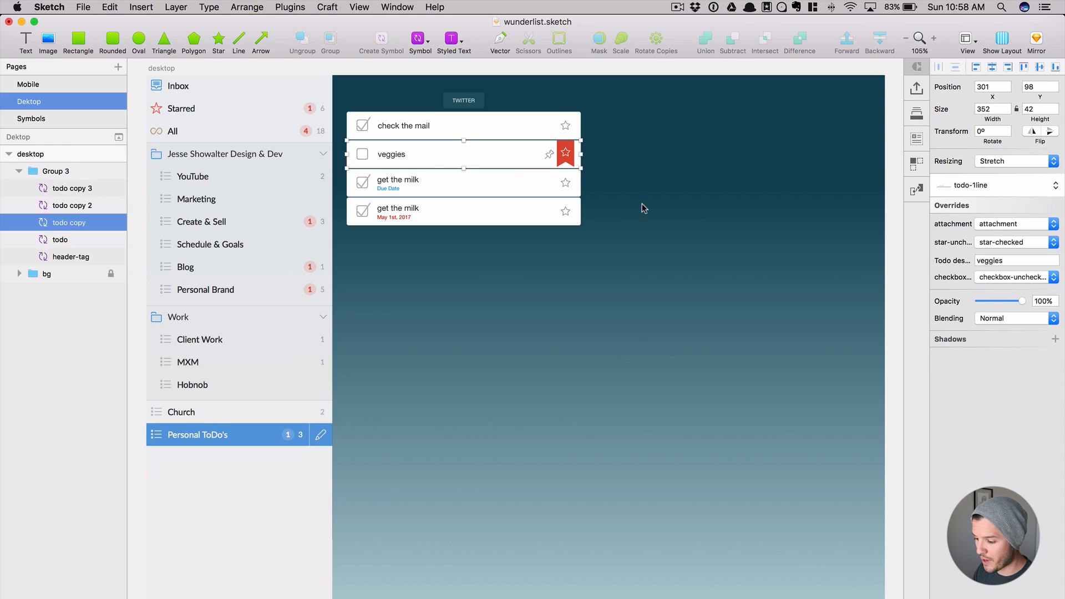
- Try widening all four todo rows in the Twitter group together to about 759, and undo it
{"action": "left_click", "coordinate": [564, 199]}
{"action": "left_click", "coordinate": [564, 191], "text": "shift"}
{"action": "left_click", "coordinate": [576, 147], "text": "shift"}
{"action": "left_click", "coordinate": [576, 133], "text": "shift"}
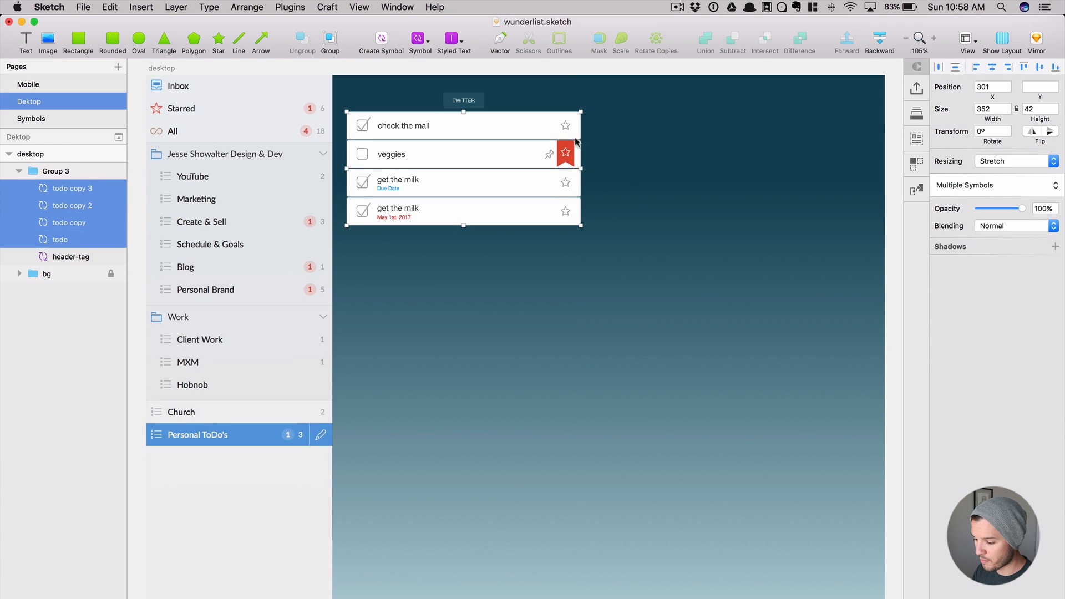
{"action": "left_click_drag", "start_coordinate": [581, 168], "coordinate": [713, 172]}
{"action": "key", "text": "super+z"}
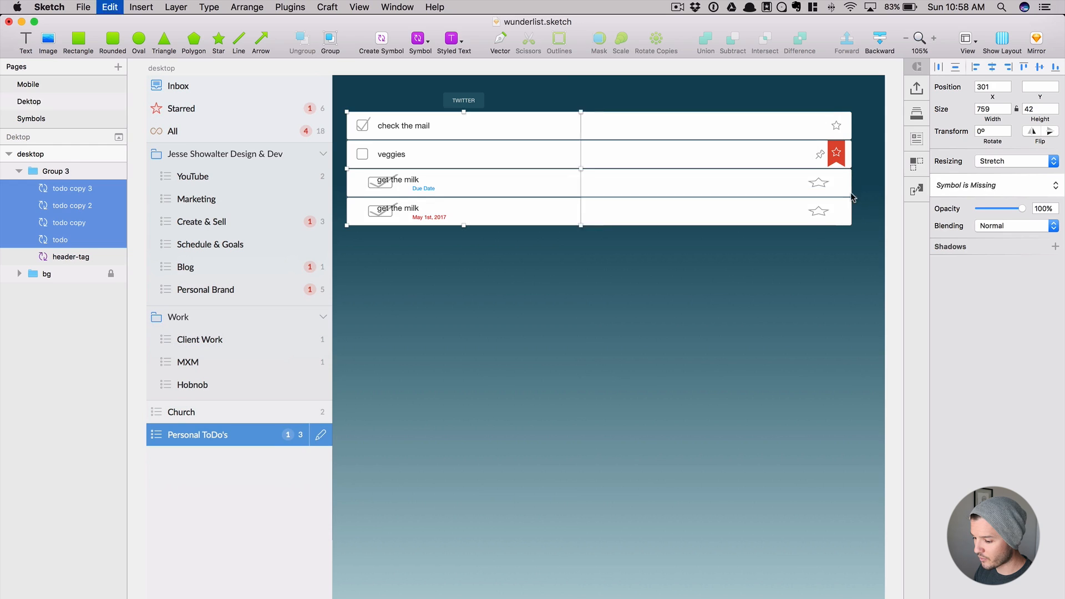
- Set the resizing of the checkbox, attachment and star symbols in todo-2line-red and todo-2line-blue to Pin to corner
{"action": "left_click", "coordinate": [665, 273]}
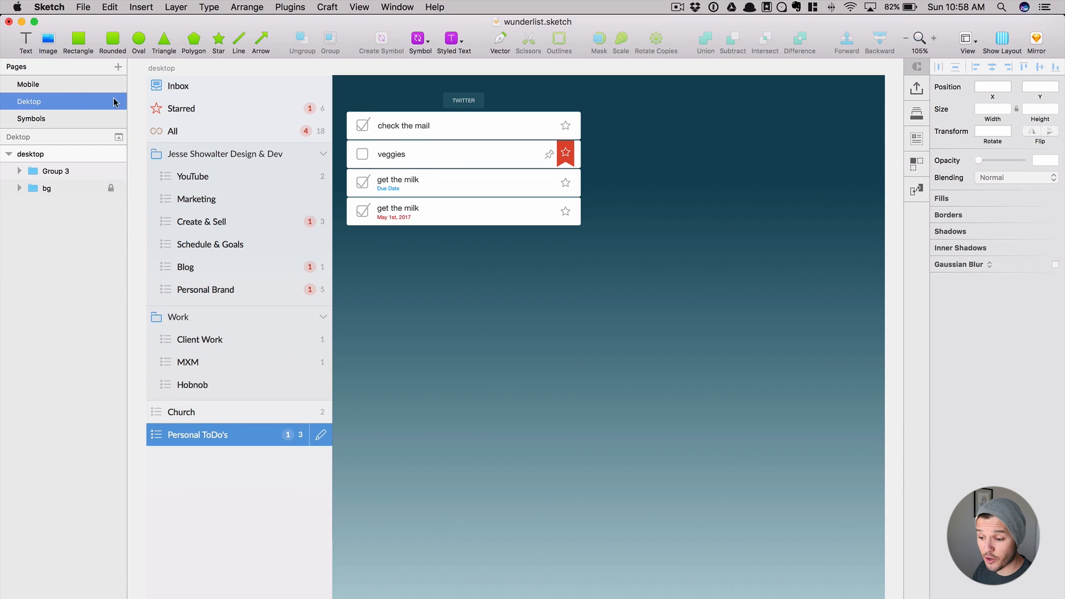
{"action": "left_click", "coordinate": [60, 117]}
{"action": "left_click", "coordinate": [361, 204]}
{"action": "left_click", "coordinate": [361, 198]}
{"action": "left_click", "coordinate": [362, 239], "text": "shift"}
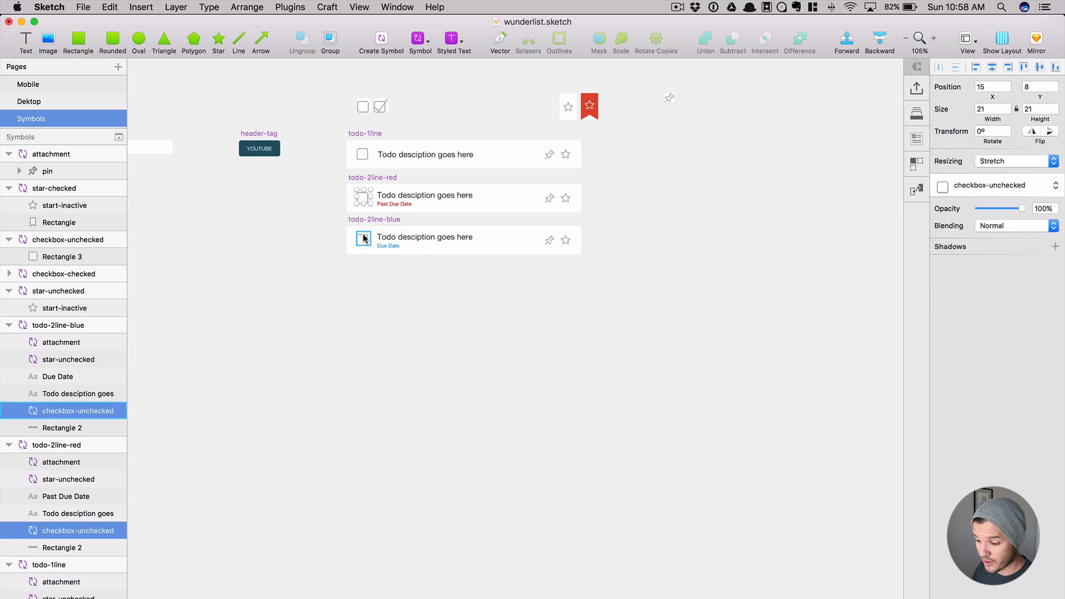
{"action": "left_click", "coordinate": [549, 240], "text": "shift"}
{"action": "left_click", "coordinate": [564, 239], "text": "shift"}
{"action": "left_click", "coordinate": [565, 198], "text": "shift"}
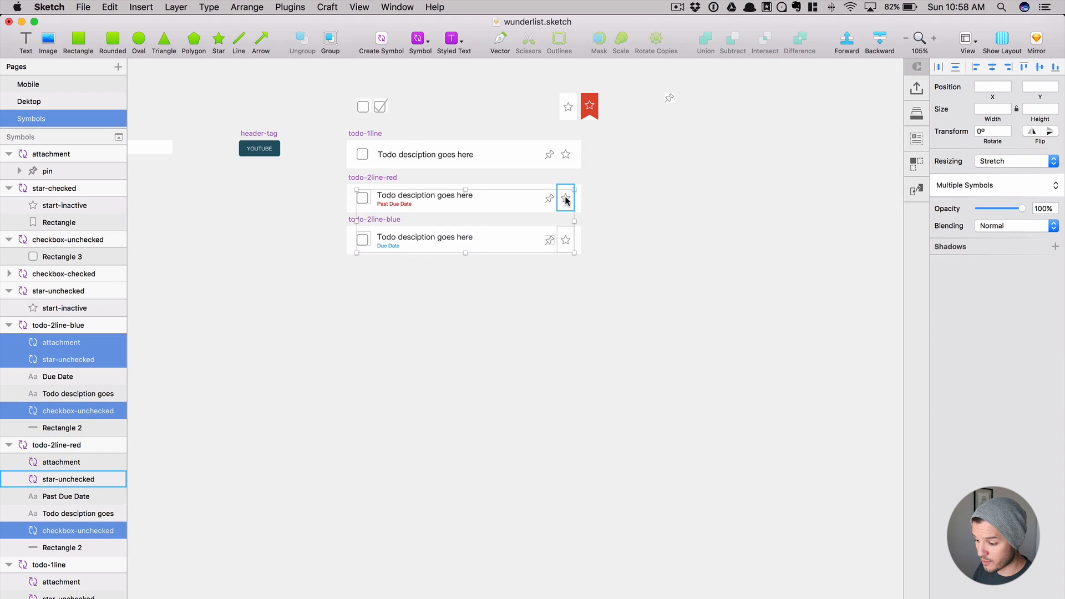
{"action": "left_click", "coordinate": [549, 202], "text": "shift"}
{"action": "left_click", "coordinate": [1007, 161]}
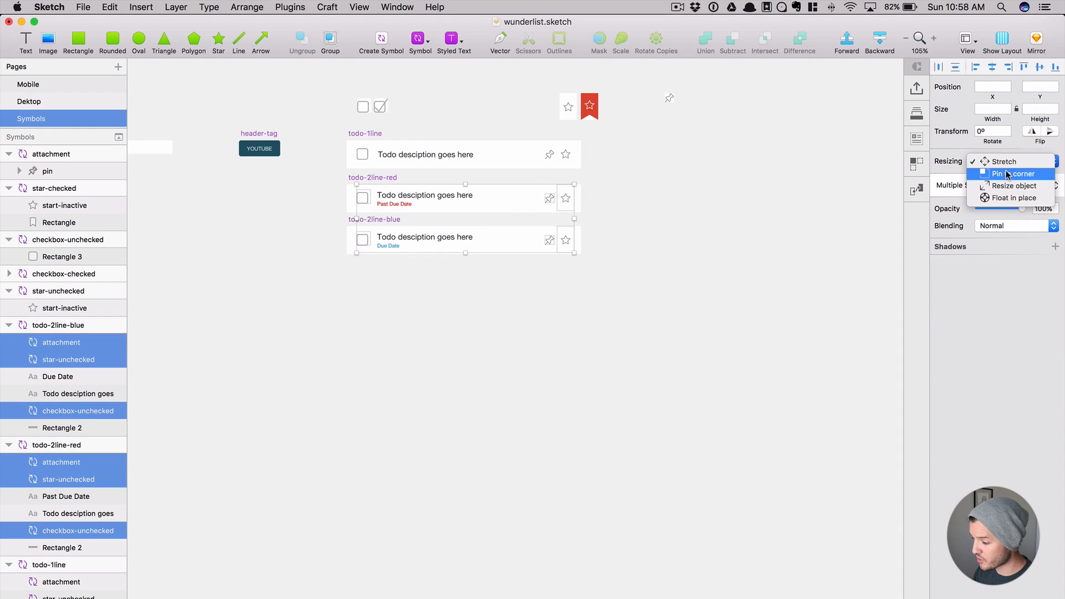
{"action": "left_click", "coordinate": [1012, 174]}
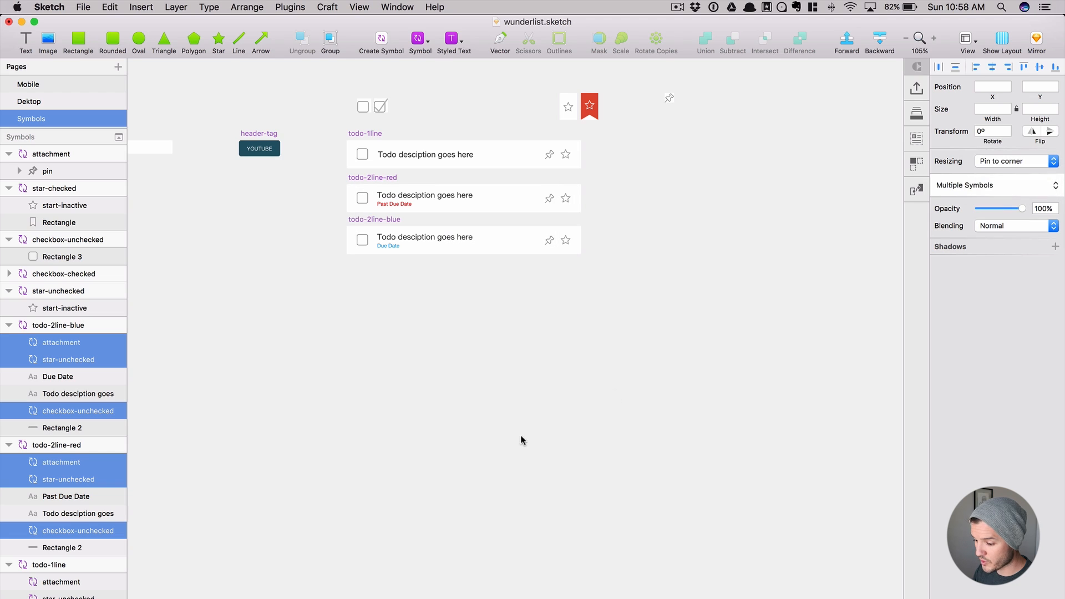
- Try narrowing the Twitter group on the desktop artboard to about 327 wide to test how its rows resize
{"action": "left_click", "coordinate": [48, 82]}
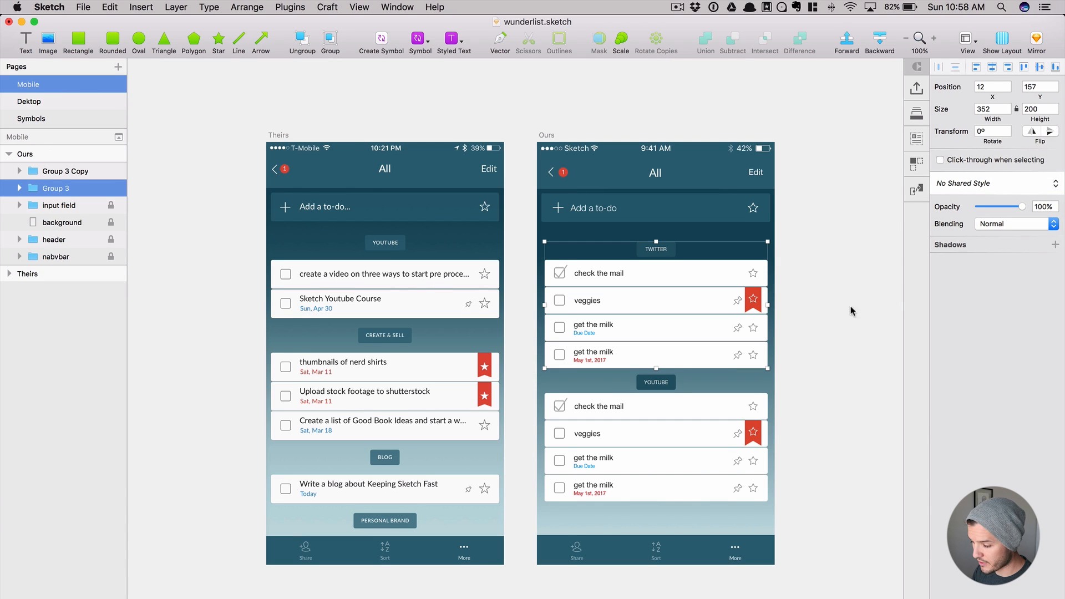
{"action": "left_click", "coordinate": [44, 105]}
{"action": "left_click", "coordinate": [579, 162]}
{"action": "mouse_move", "coordinate": [581, 158]}
{"action": "left_mouse_down"}
{"action": "mouse_move", "coordinate": [810, 161]}
{"action": "mouse_move", "coordinate": [581, 159]}
{"action": "left_mouse_up"}
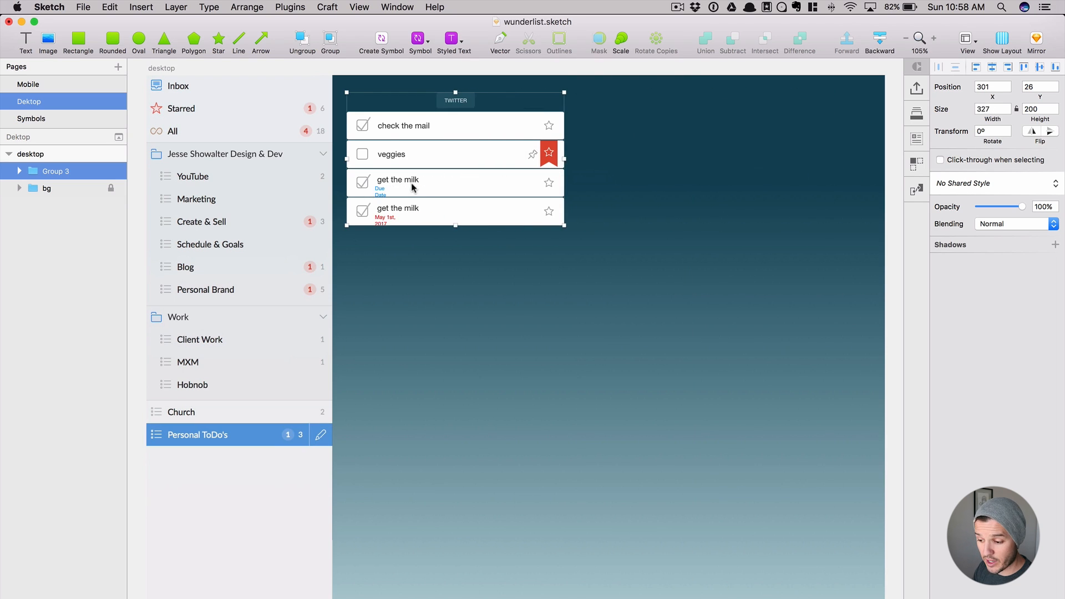
- Give the Due Date and Past Due Date texts a fixed width, widen them to about the description's length, and set their resizing to Resize object
{"action": "left_click", "coordinate": [55, 117]}
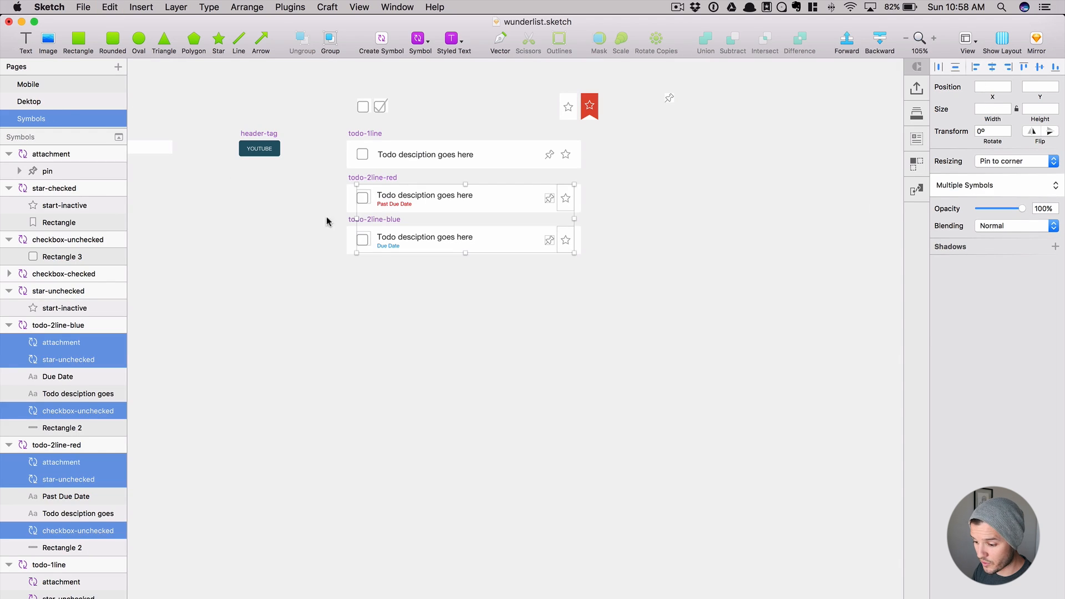
{"action": "left_click", "coordinate": [394, 249]}
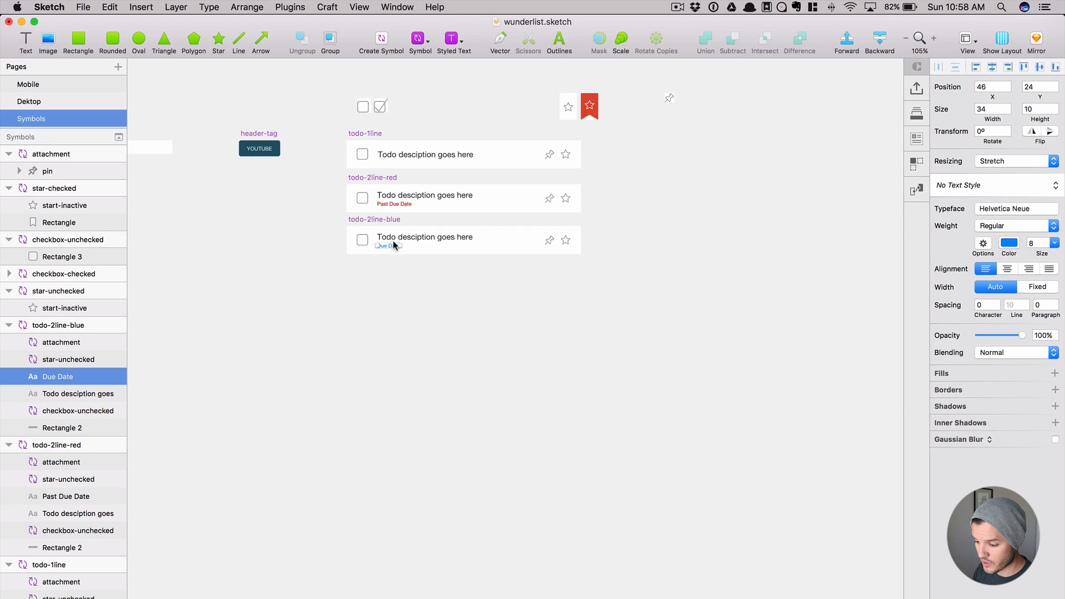
{"action": "left_click", "coordinate": [395, 204], "text": "shift"}
{"action": "left_click", "coordinate": [1037, 287]}
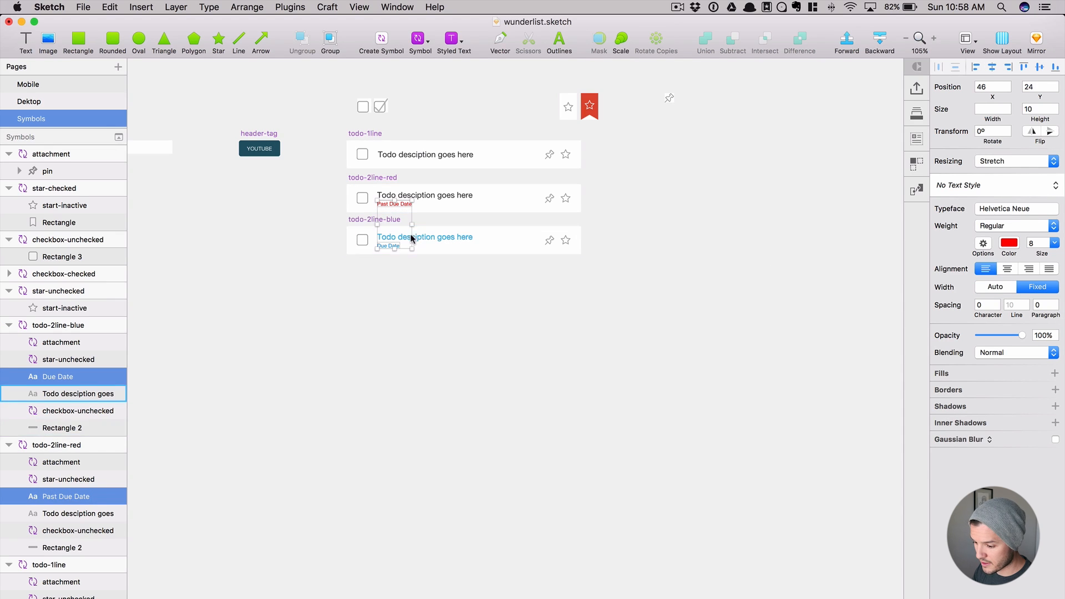
{"action": "left_click_drag", "start_coordinate": [412, 224], "coordinate": [478, 224]}
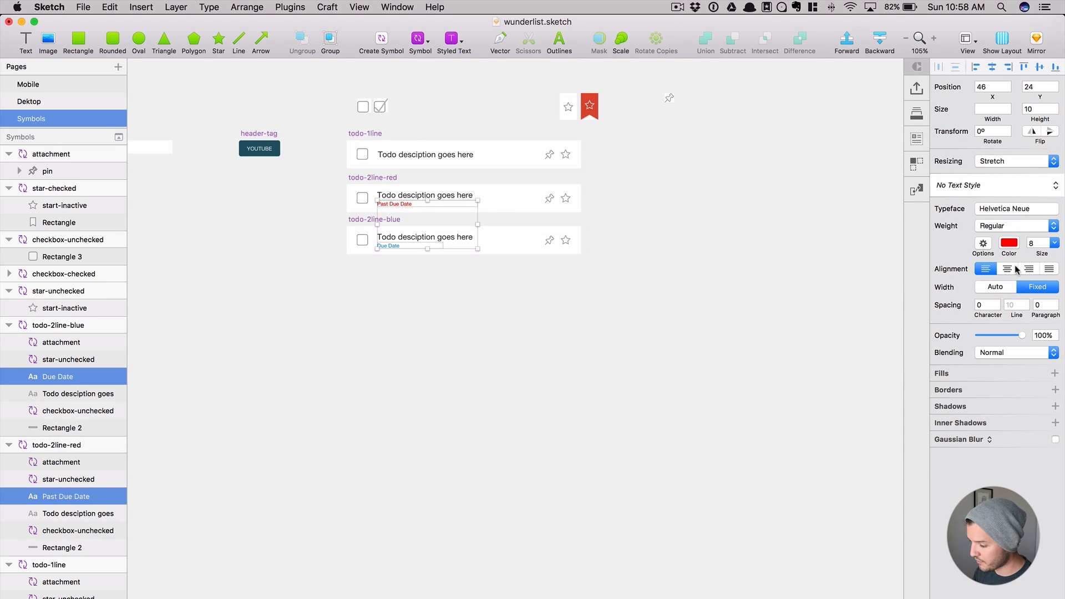
{"action": "left_click", "coordinate": [1007, 161]}
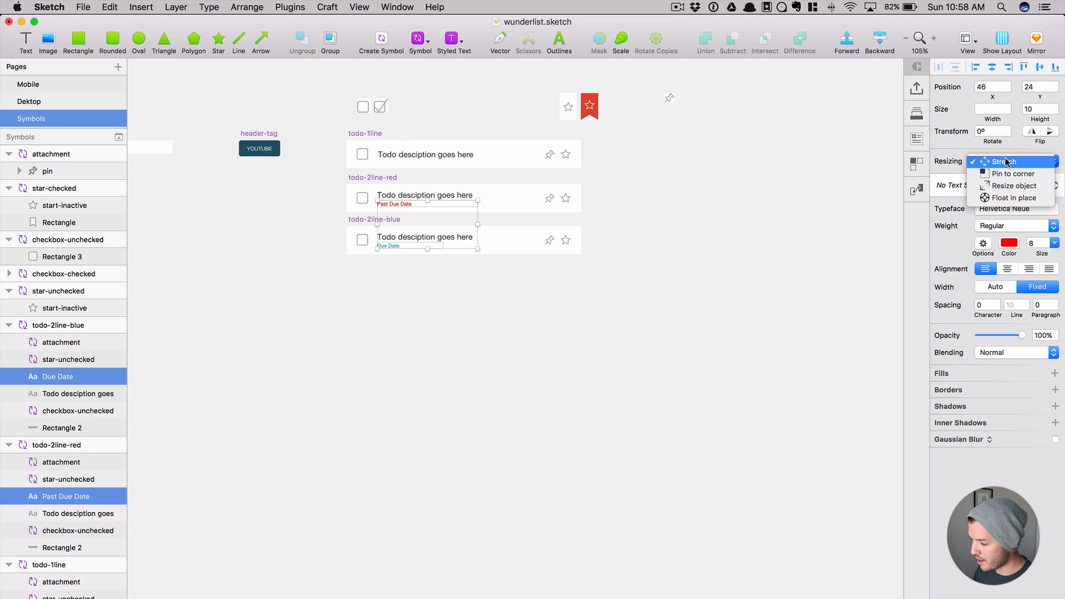
{"action": "left_click", "coordinate": [1013, 186]}
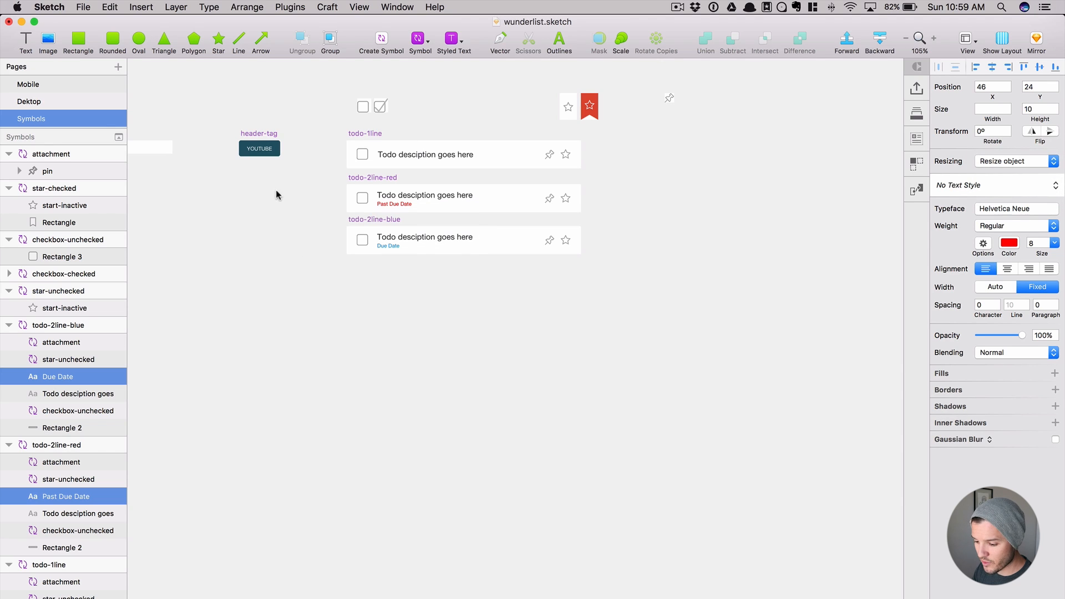
- Widen the Twitter group on the desktop artboard to about 787 so its rows nearly fill the teal background
{"action": "left_click", "coordinate": [53, 84]}
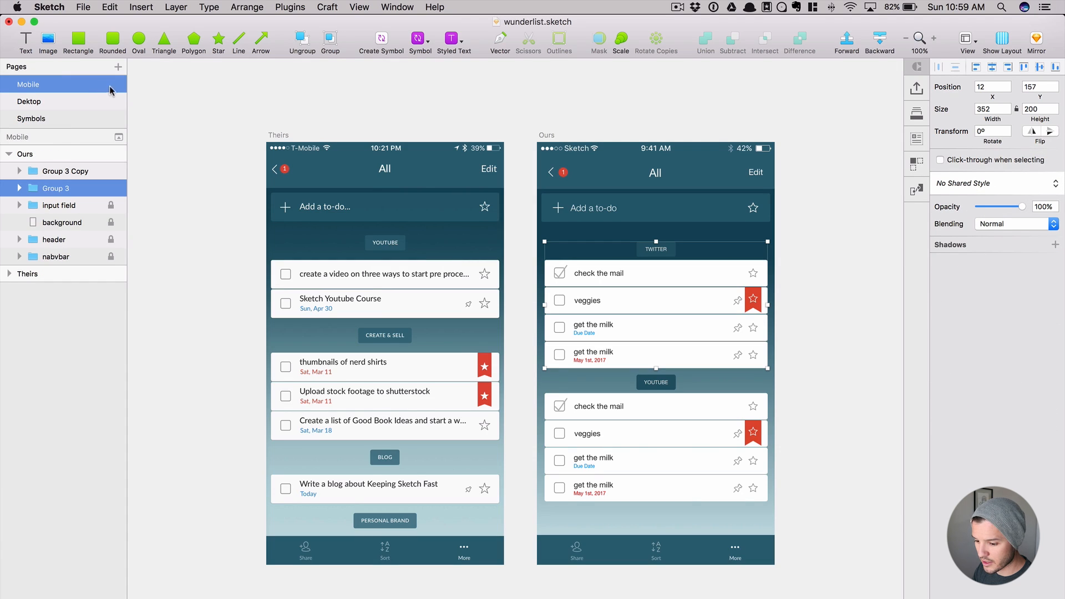
{"action": "left_click", "coordinate": [77, 102]}
{"action": "left_click_drag", "start_coordinate": [580, 159], "coordinate": [870, 173]}
{"action": "left_click", "coordinate": [770, 276]}
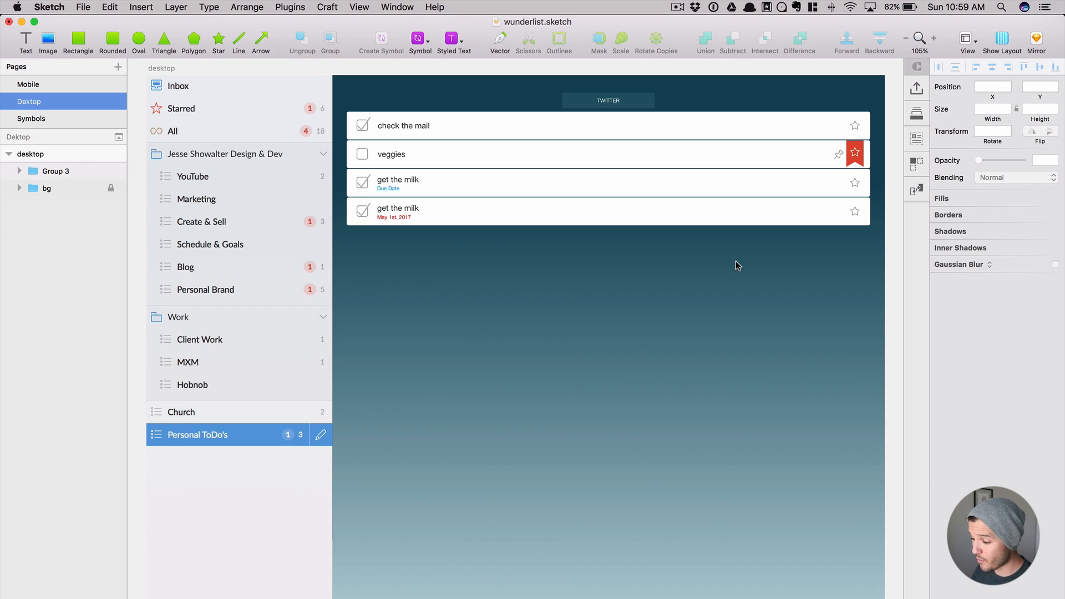
- Paste a copy of the Twitter group below the original and override the star in its blue Due Date row with star-checked
{"action": "key", "text": "super+v"}
{"action": "left_click", "coordinate": [670, 337], "text": "super"}
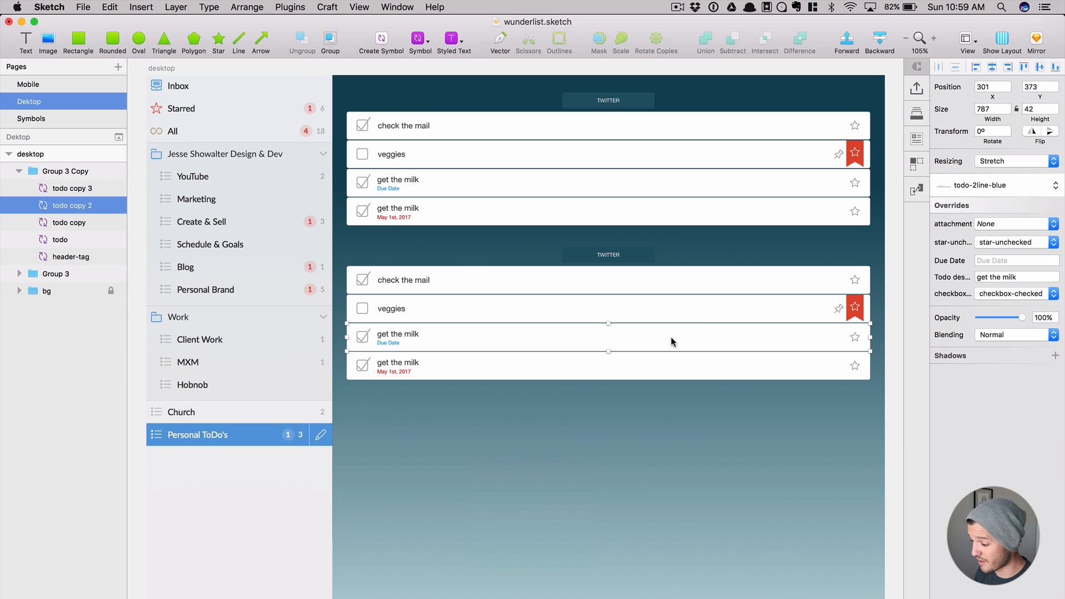
{"action": "left_click", "coordinate": [998, 243]}
{"action": "left_click", "coordinate": [1002, 261]}
{"action": "key", "text": "Tab"}
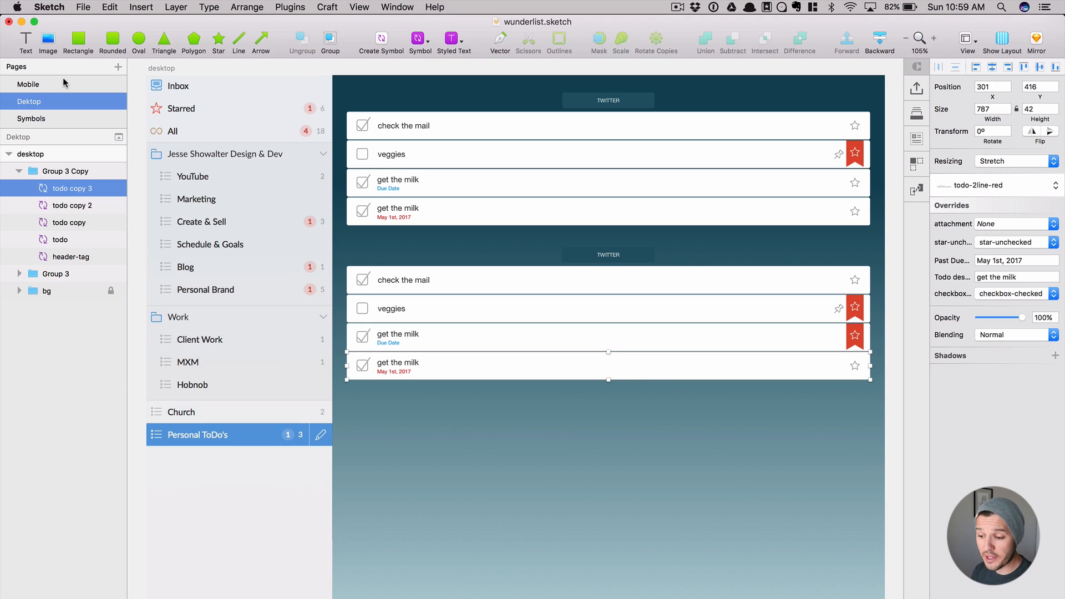
- Change the fill of the star-checked symbol's ribbon to purple and review the stars on the mobile and desktop pages
{"action": "left_click", "coordinate": [45, 119]}
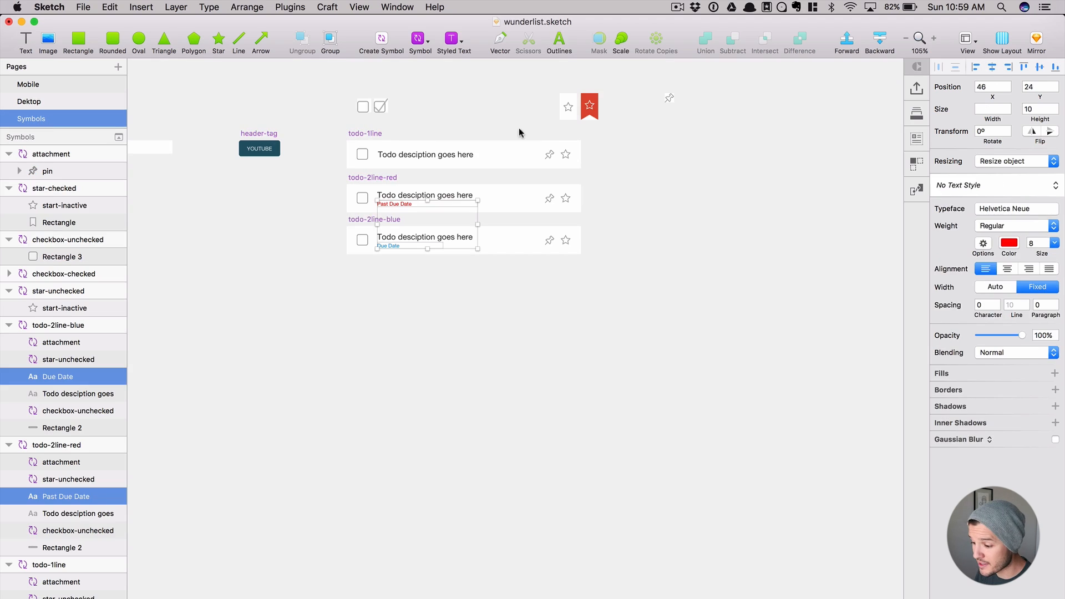
{"action": "left_click", "coordinate": [591, 111]}
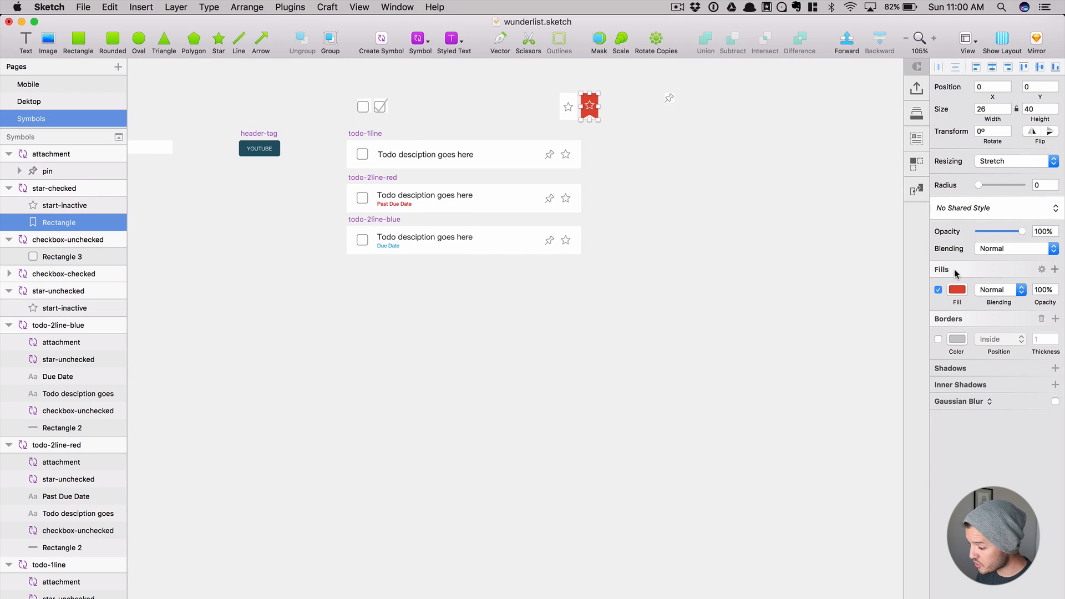
{"action": "left_click", "coordinate": [957, 289]}
{"action": "left_click", "coordinate": [1019, 430]}
{"action": "left_click", "coordinate": [813, 350]}
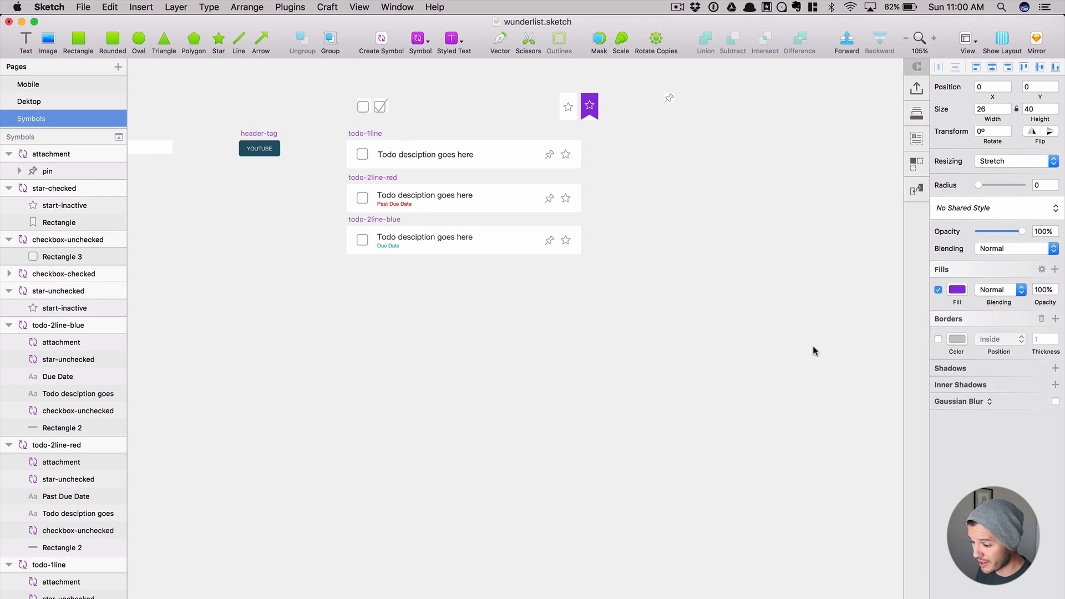
{"action": "left_click", "coordinate": [66, 88]}
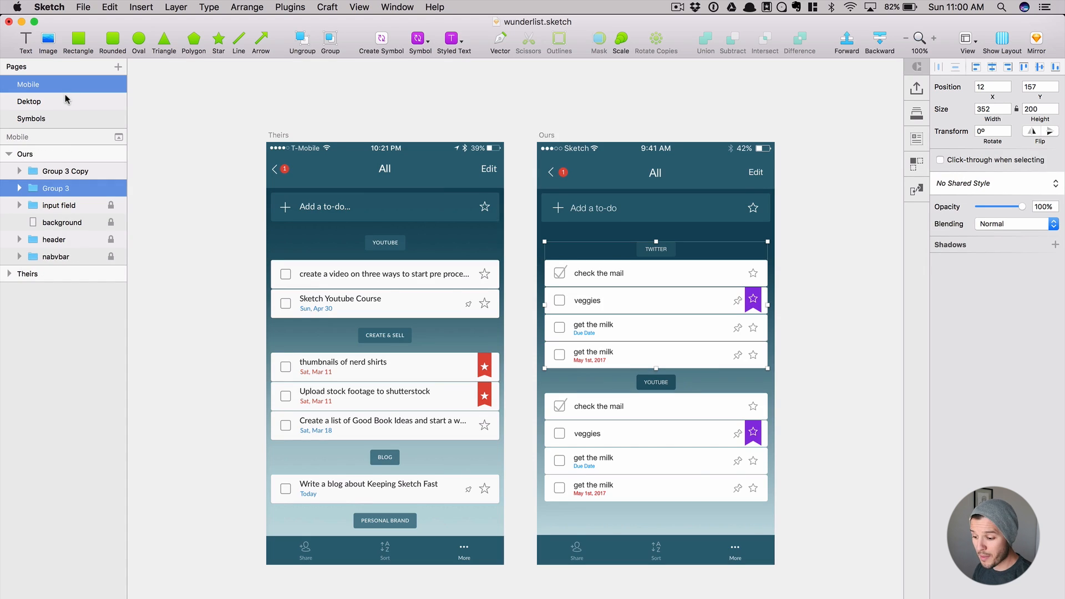
{"action": "left_click", "coordinate": [66, 100]}
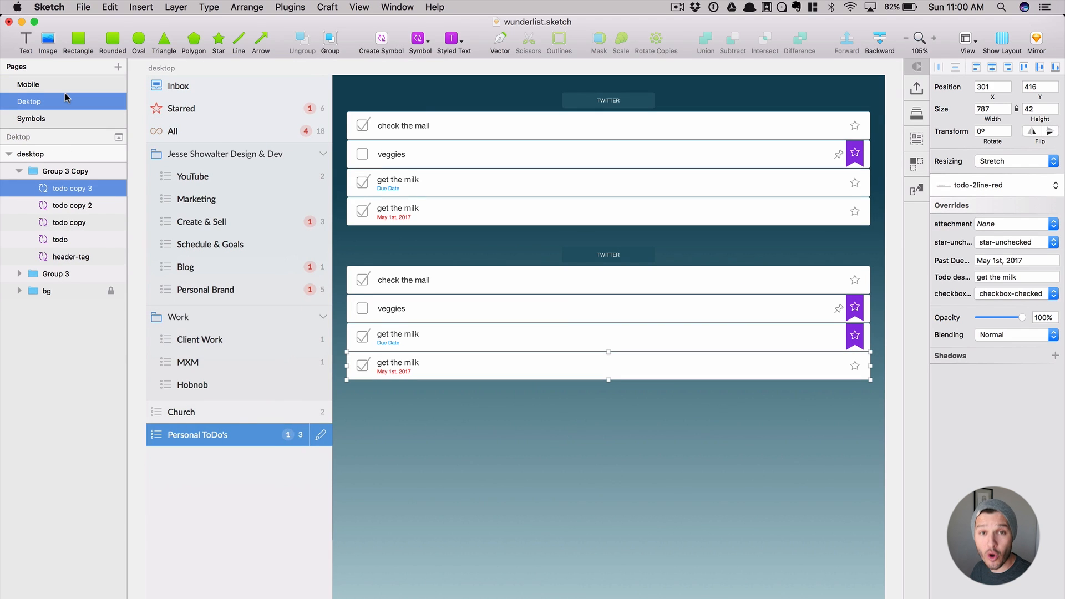